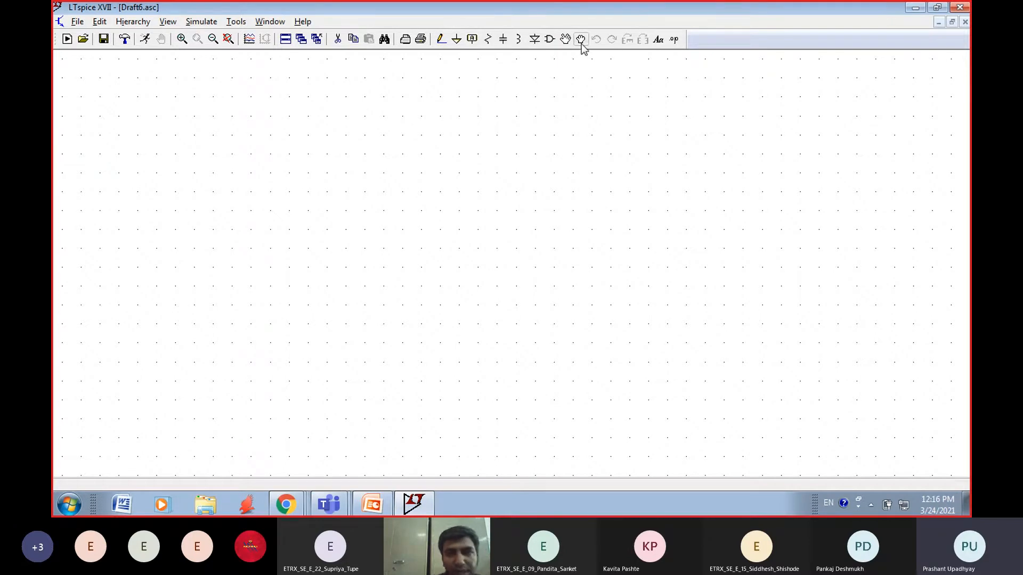
{"action": "left_click", "coordinate": [549, 39]}
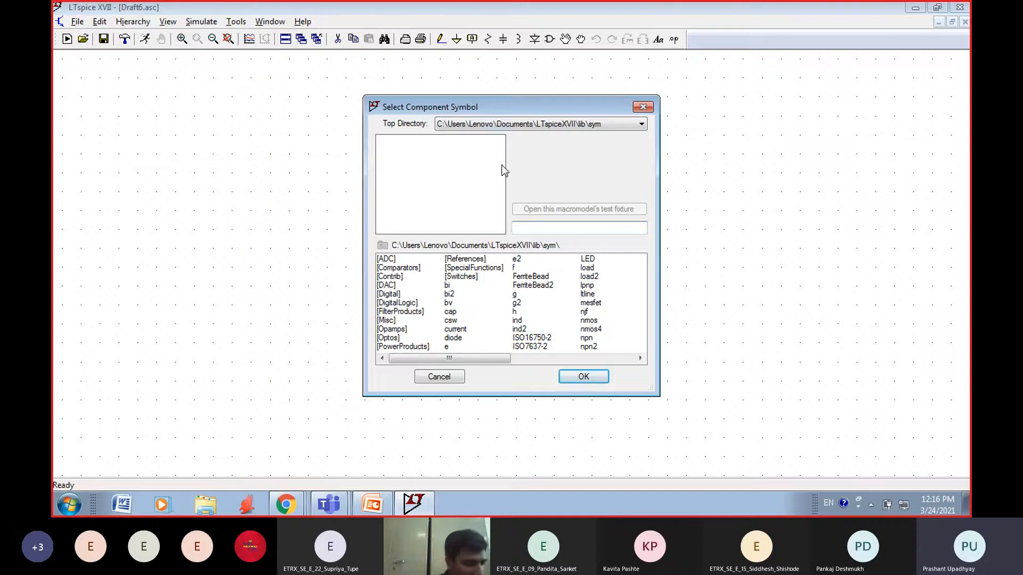
{"action": "left_click", "coordinate": [643, 107]}
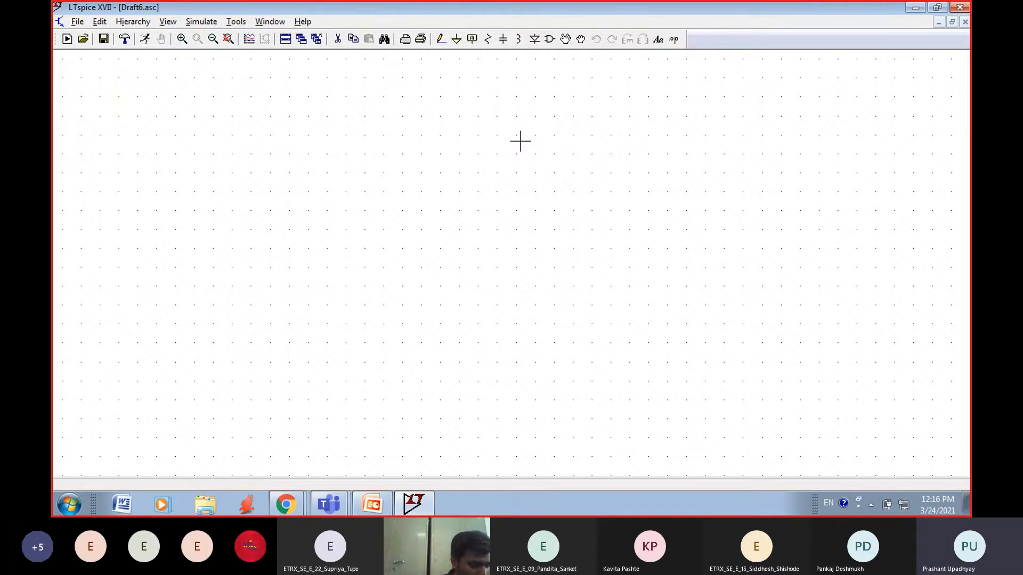
{"action": "left_click", "coordinate": [549, 40]}
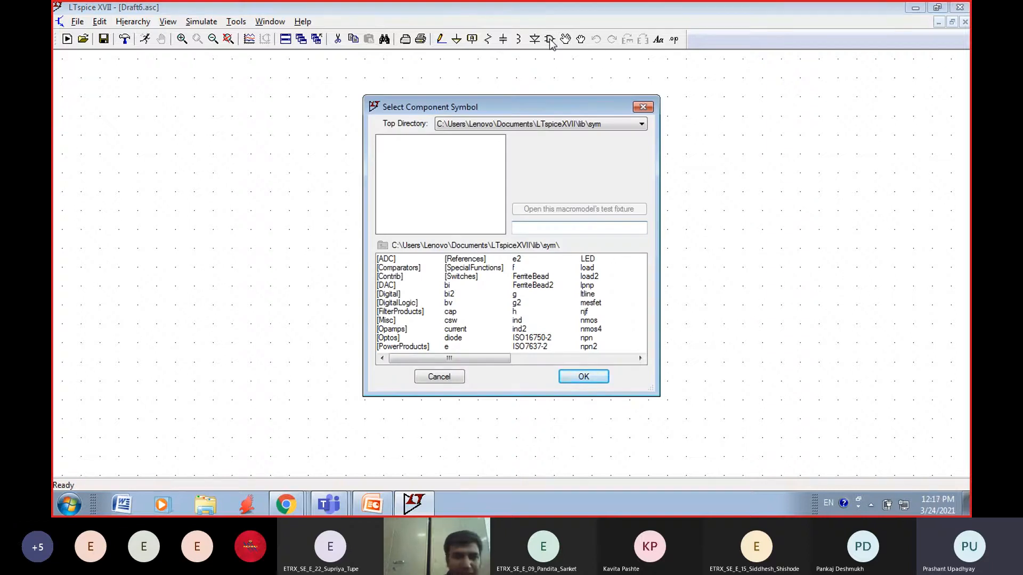
{"action": "left_click", "coordinate": [643, 107]}
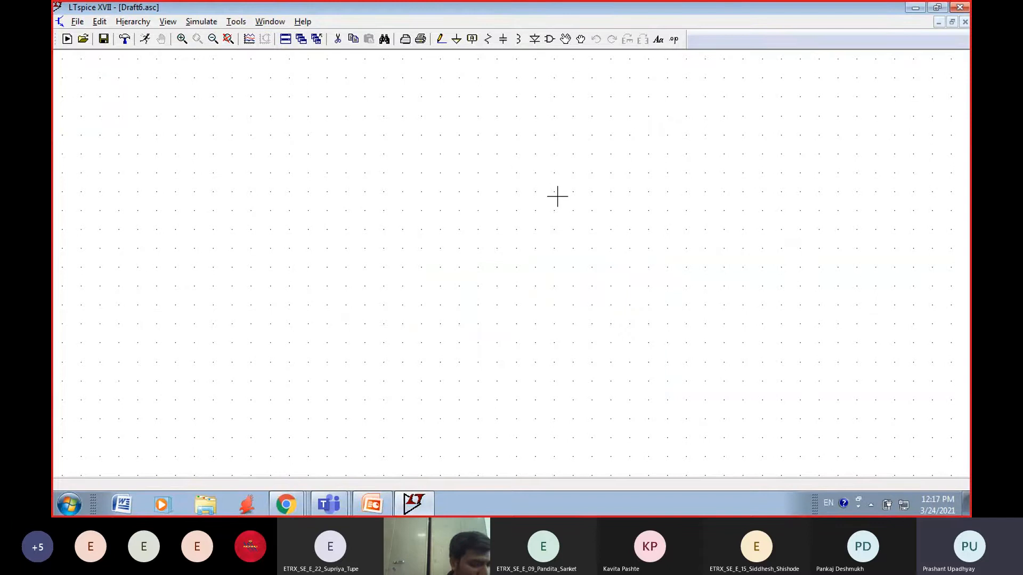
Step: Place one bipolar NPN transistor (npn) near the middle of the empty schematic
{"action": "left_click", "coordinate": [549, 41]}
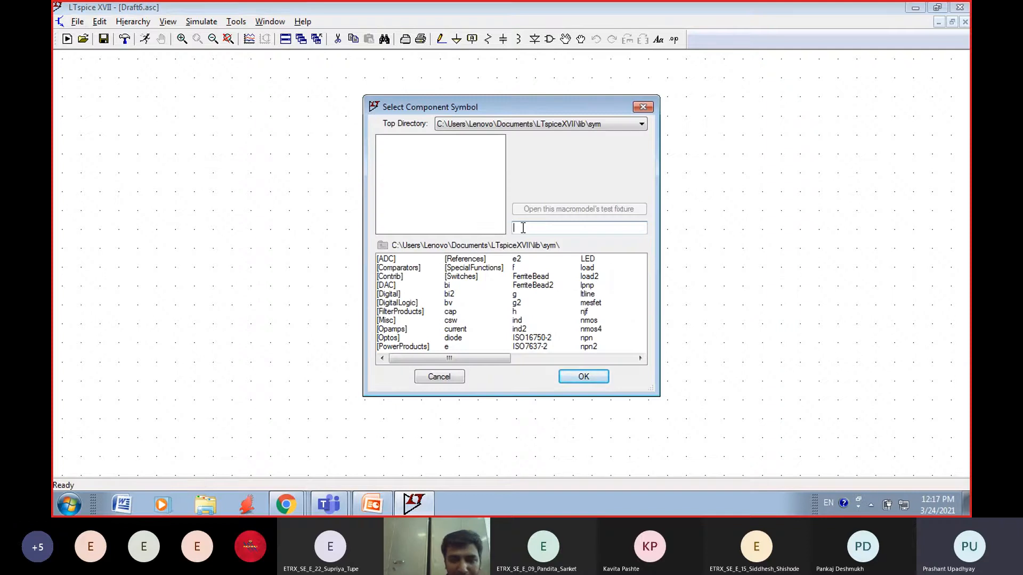
{"action": "type", "text": "npn"}
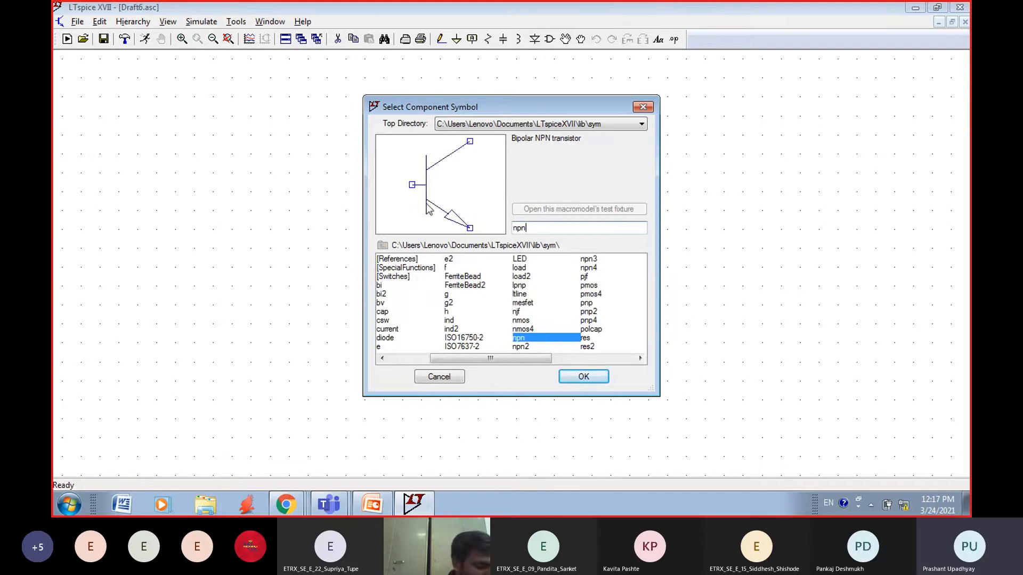
{"action": "left_click", "coordinate": [581, 377]}
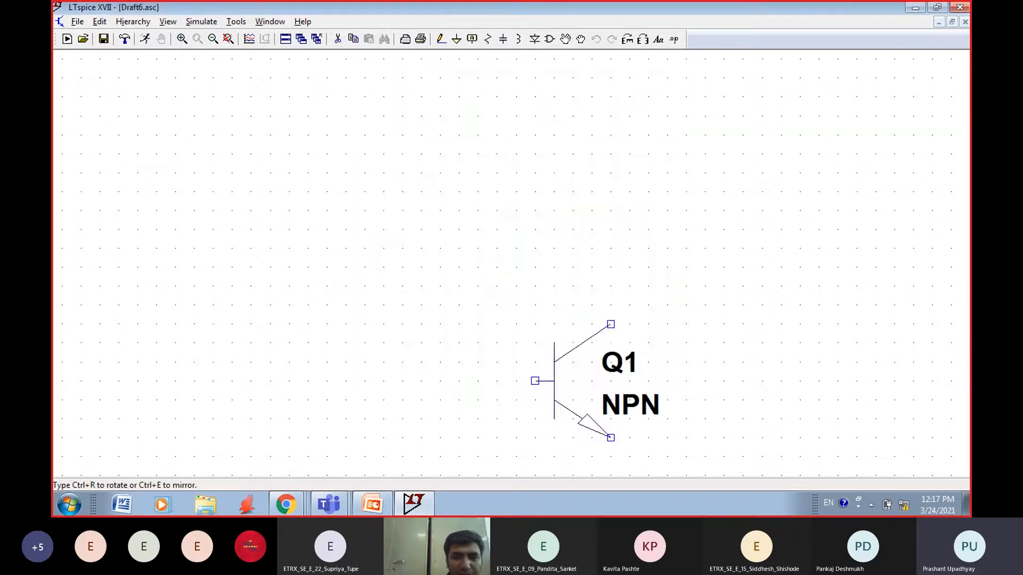
{"action": "left_click", "coordinate": [440, 172]}
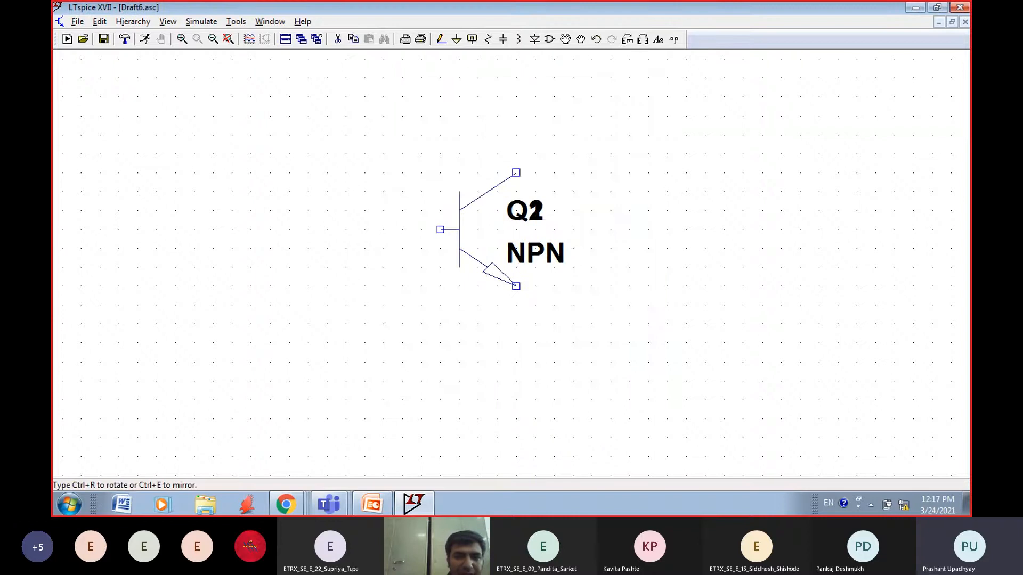
{"action": "key", "text": "Escape"}
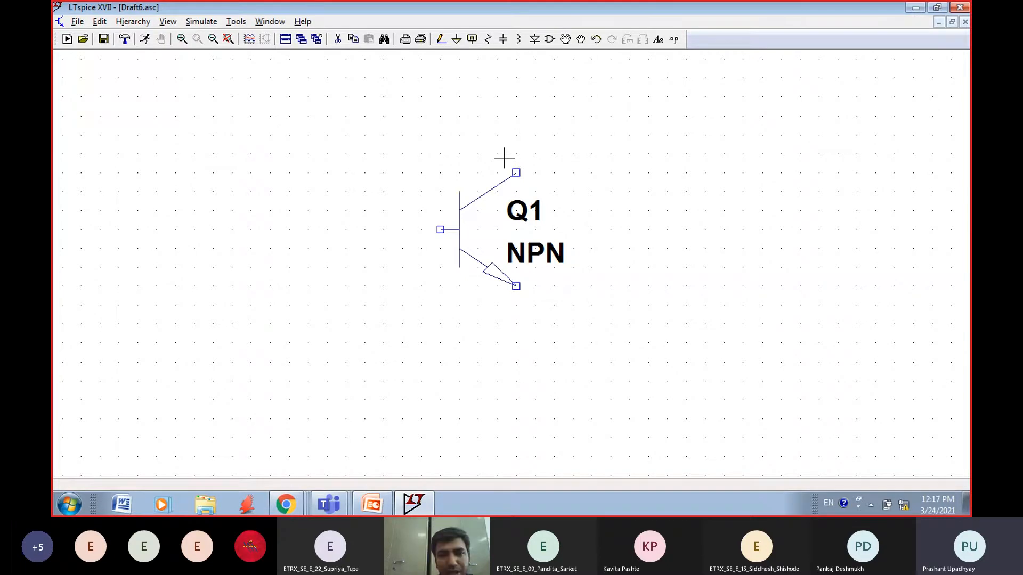
Step: Place four vertical resistors: two stacked to the left of the transistor, one above its collector and one below its emitter
{"action": "left_click", "coordinate": [488, 39]}
{"action": "left_click", "coordinate": [308, 163]}
{"action": "left_click", "coordinate": [308, 371]}
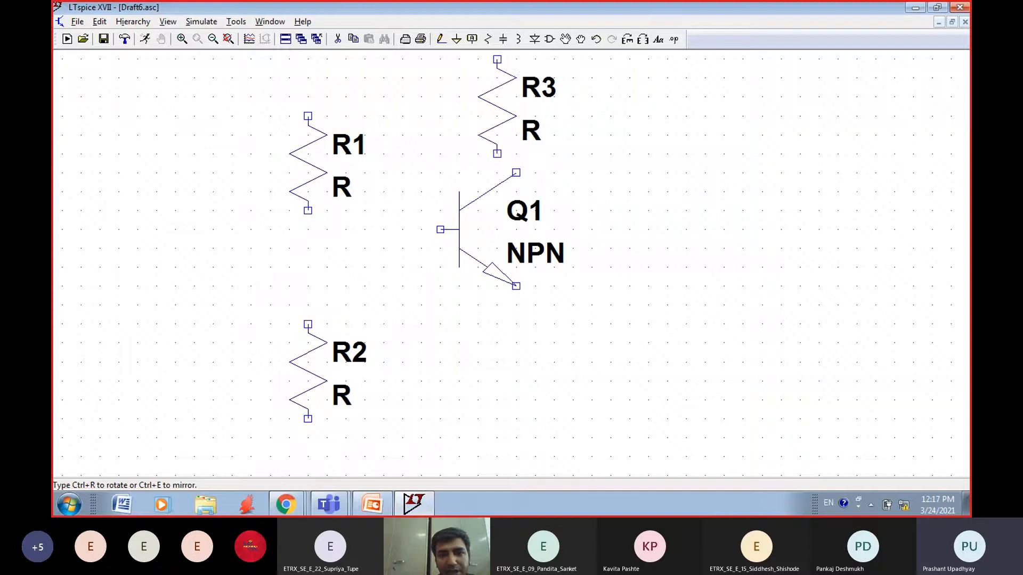
{"action": "left_click", "coordinate": [516, 107]}
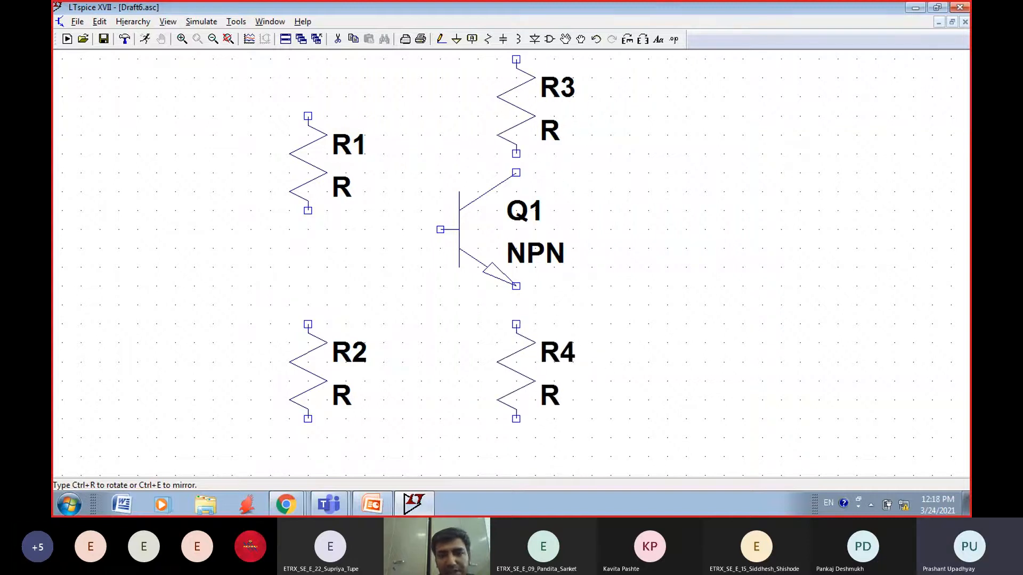
{"action": "left_click", "coordinate": [516, 371]}
{"action": "key", "text": "Escape"}
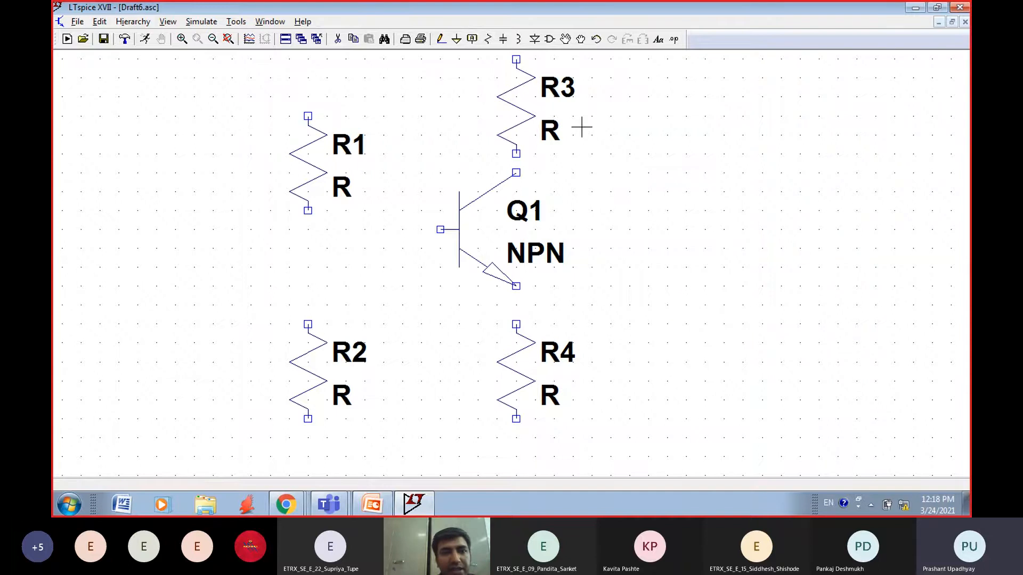
Step: Place one voltage source (voltage) in the free area to the right of resistor R3
{"action": "left_click", "coordinate": [173, 22]}
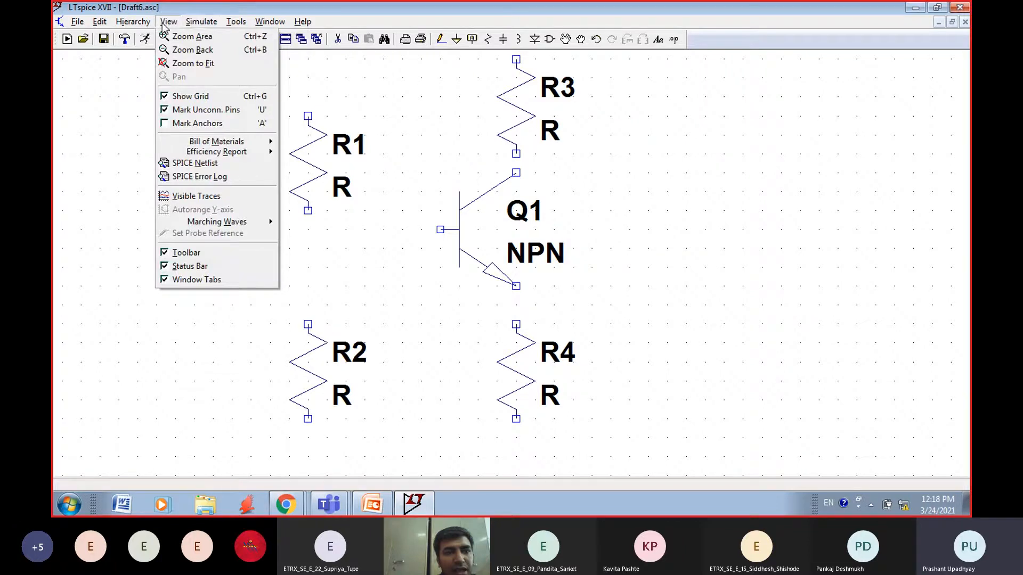
{"action": "left_click", "coordinate": [193, 63]}
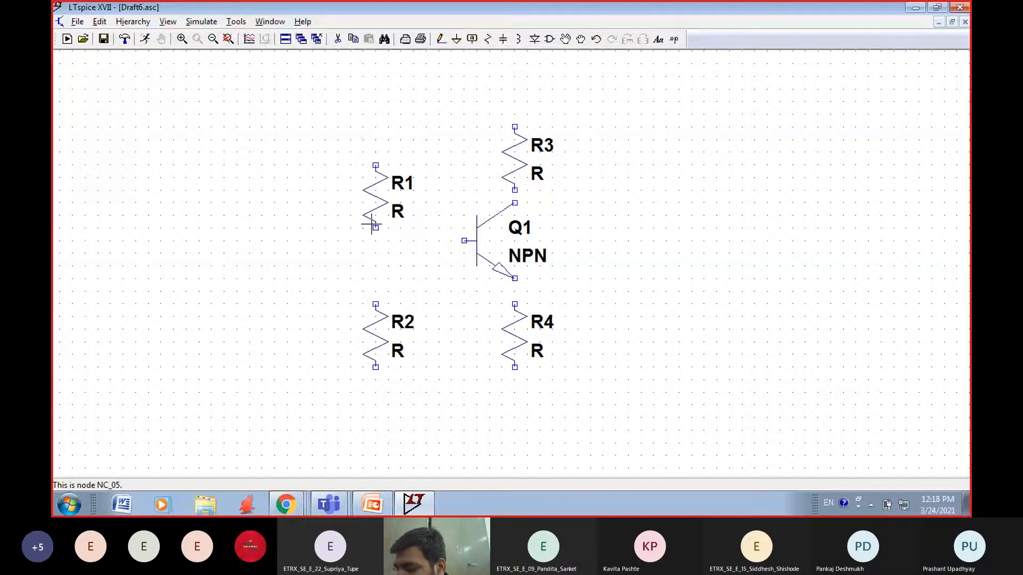
{"action": "key", "text": "F2"}
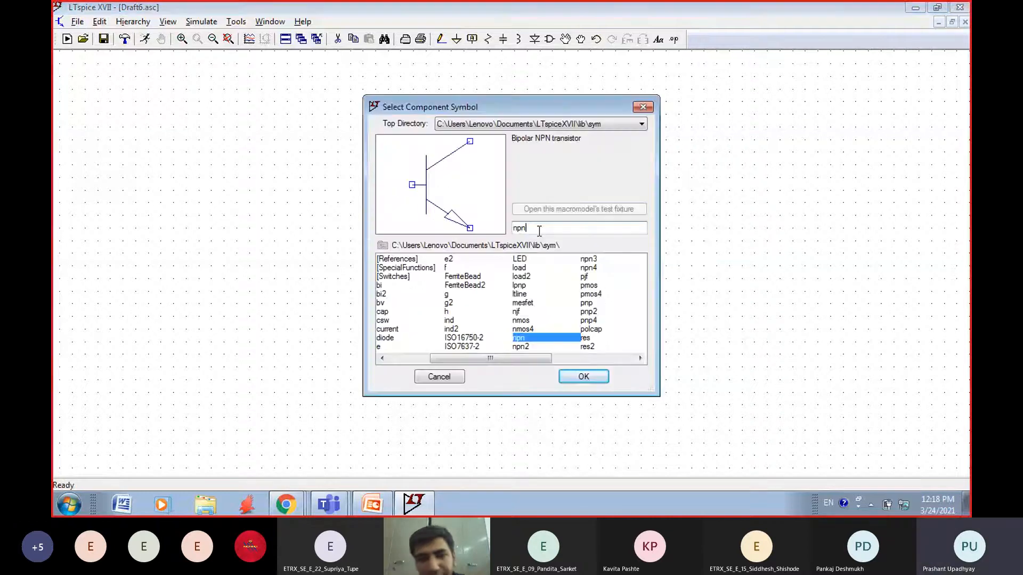
{"action": "key", "text": "BackSpace"}
{"action": "key", "text": "BackSpace"}
{"action": "key", "text": "BackSpace"}
{"action": "type", "text": "vol"}
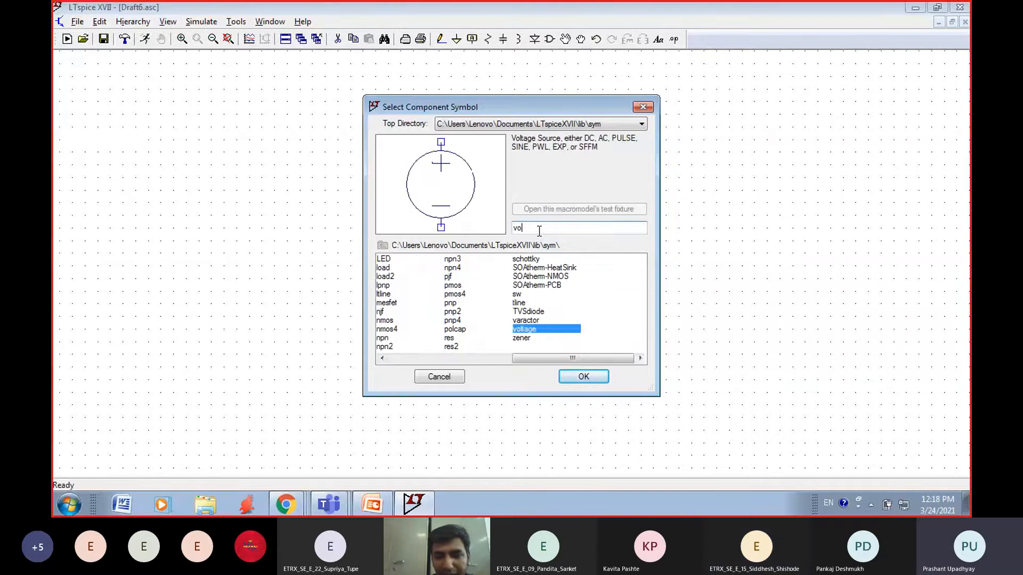
{"action": "left_click", "coordinate": [584, 377]}
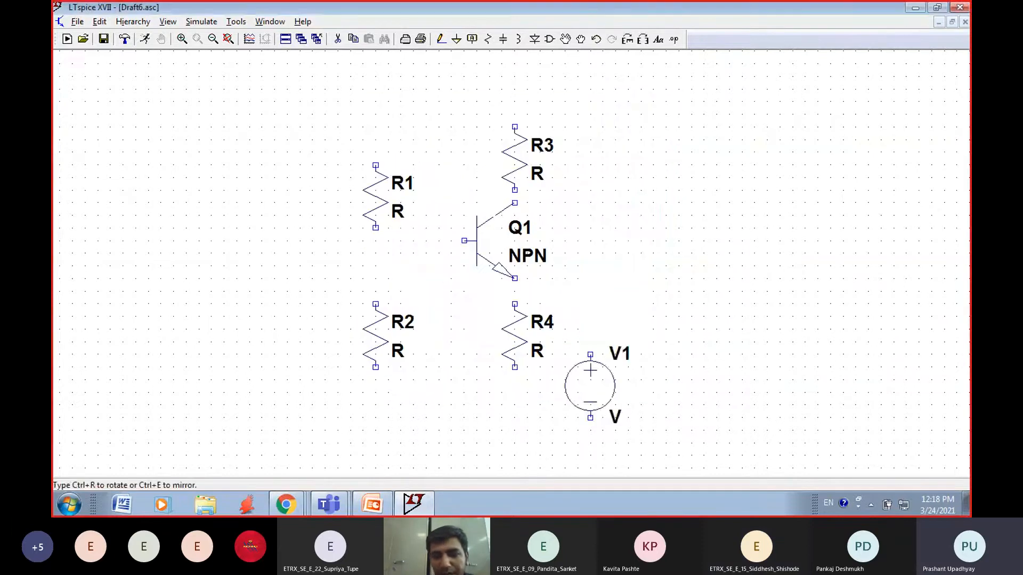
{"action": "left_click", "coordinate": [691, 146]}
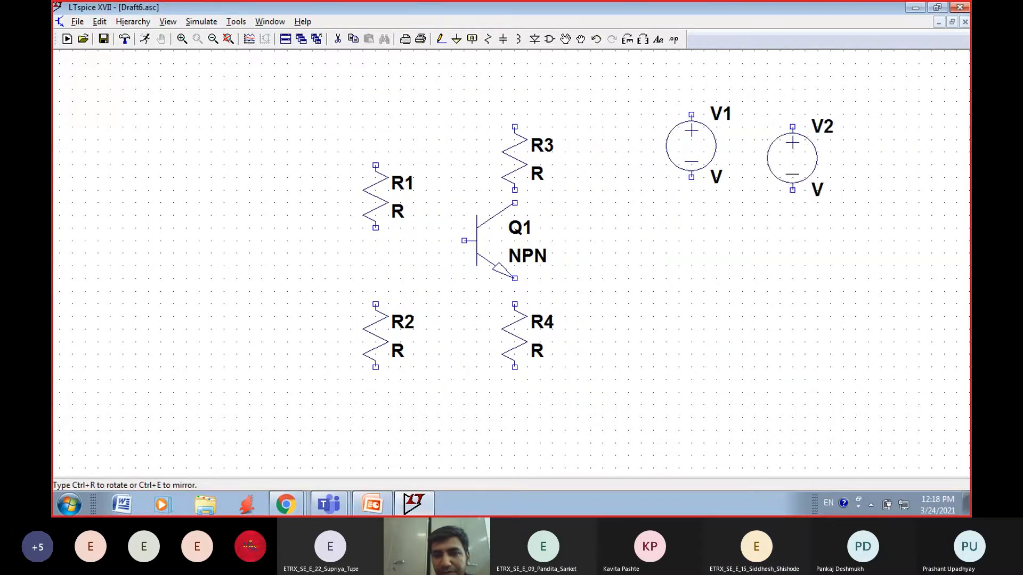
{"action": "key", "text": "Escape"}
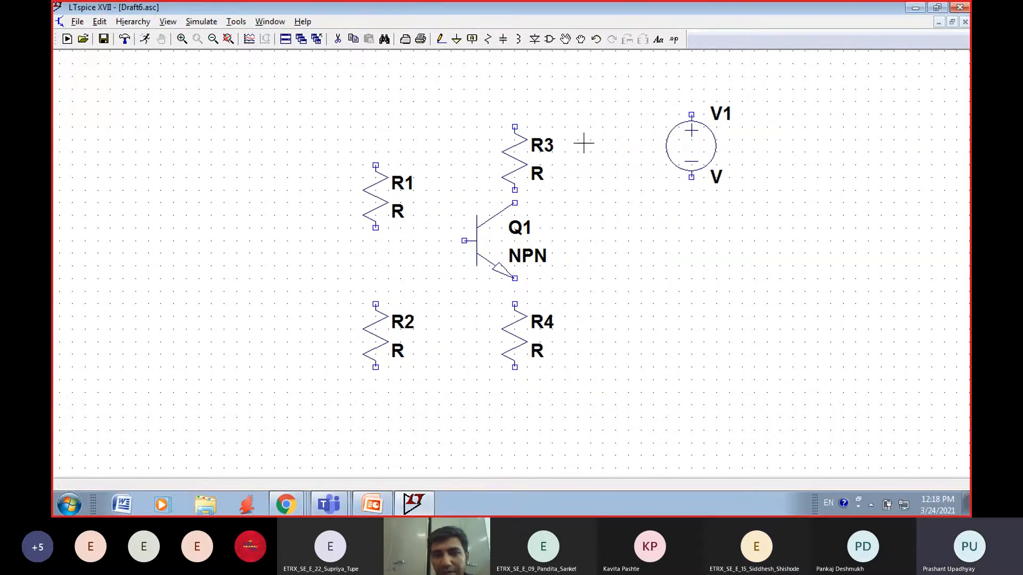
Step: Place ground symbols on V1's negative terminal and R4's lower end, and delete the one on R4
{"action": "left_click", "coordinate": [457, 39]}
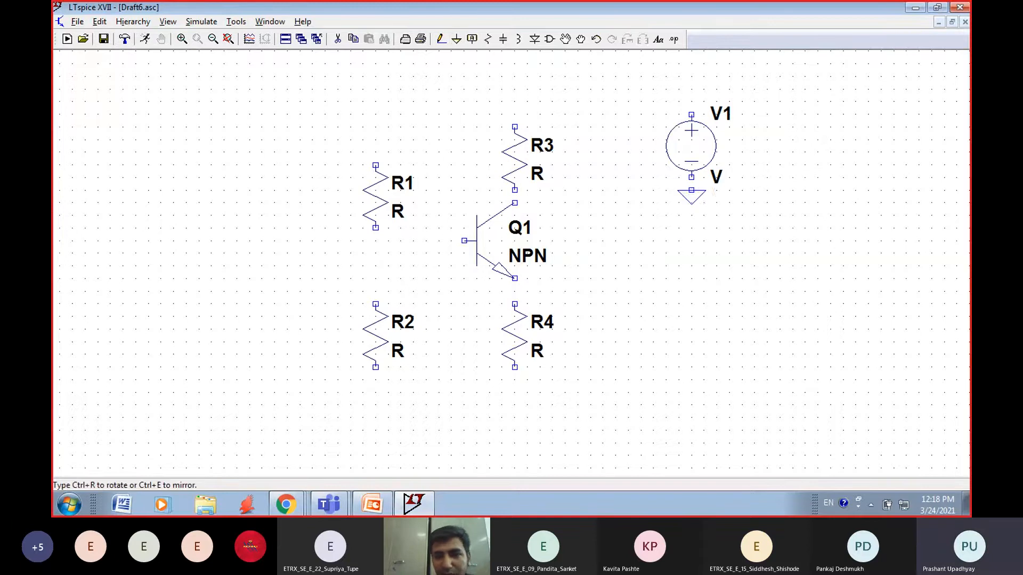
{"action": "left_click", "coordinate": [691, 176]}
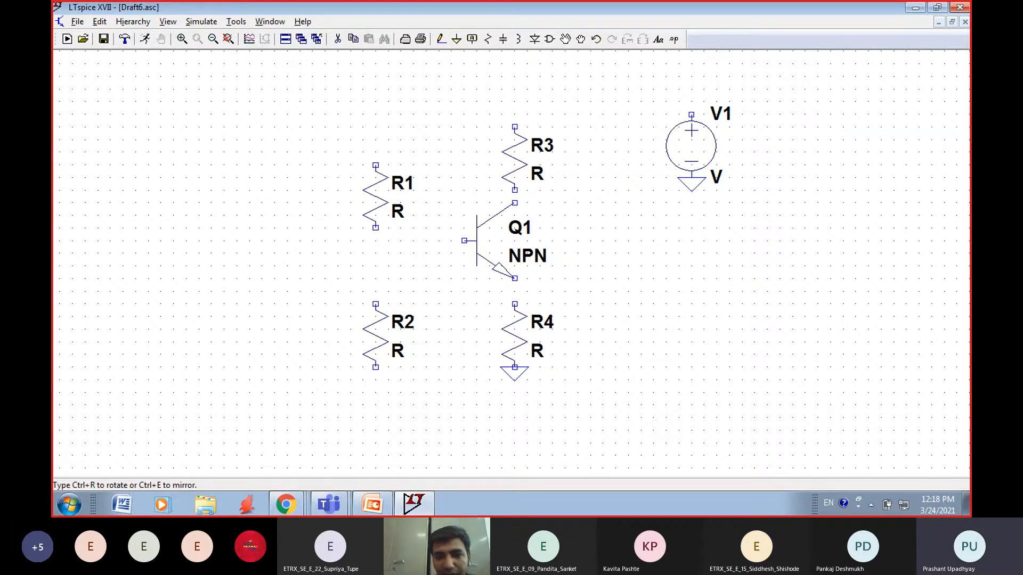
{"action": "left_click", "coordinate": [513, 367]}
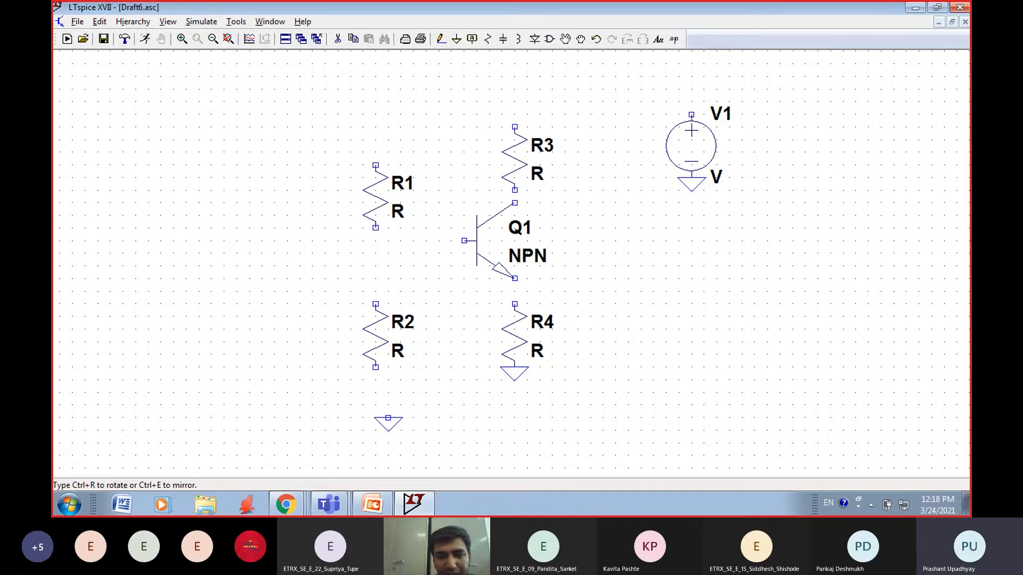
{"action": "key", "text": "Escape"}
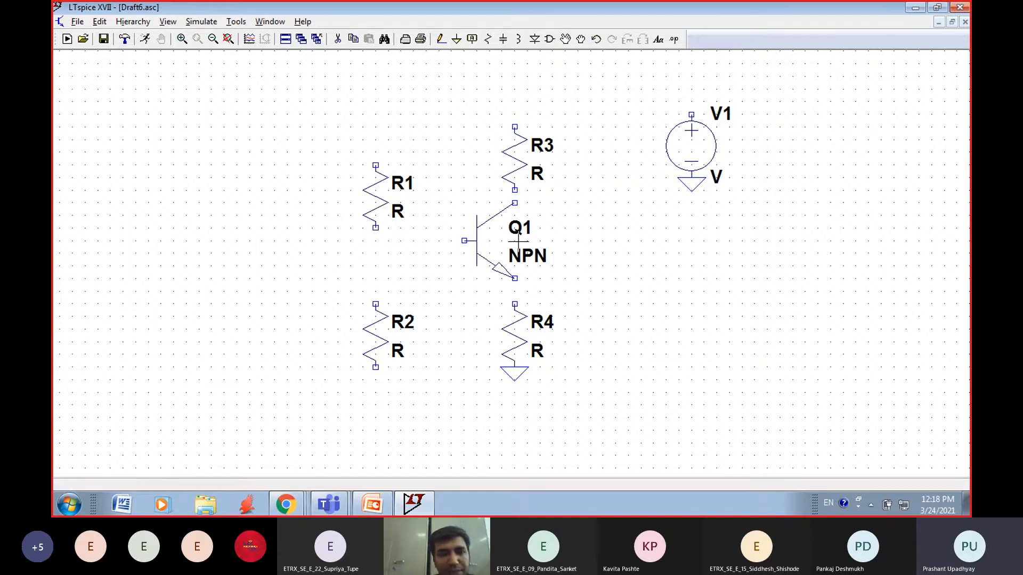
{"action": "left_click", "coordinate": [338, 39]}
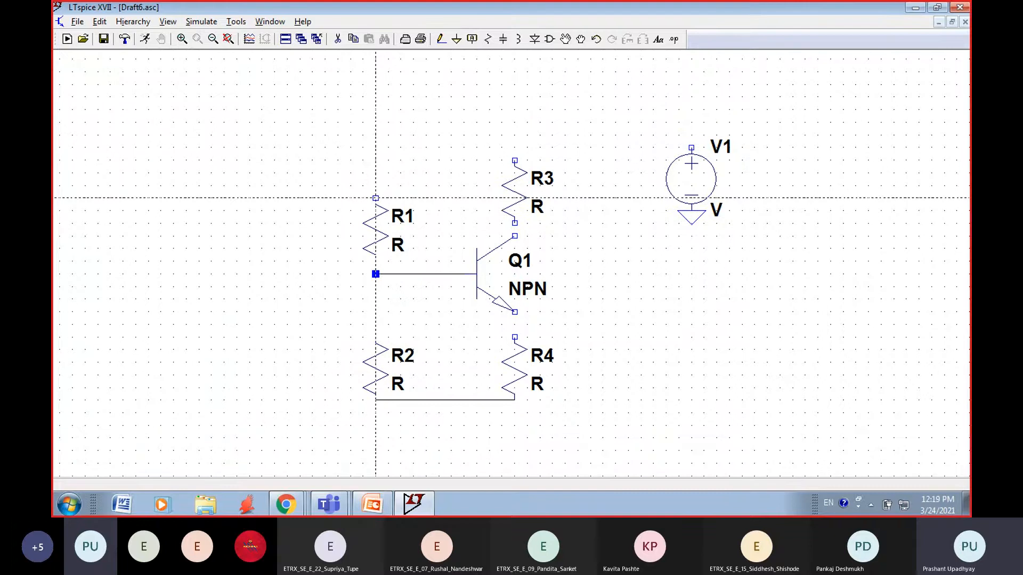
Step: Wire the upper ends of R1 and R3 together and connect that wire to the positive terminal of V1
{"action": "left_click", "coordinate": [375, 198]}
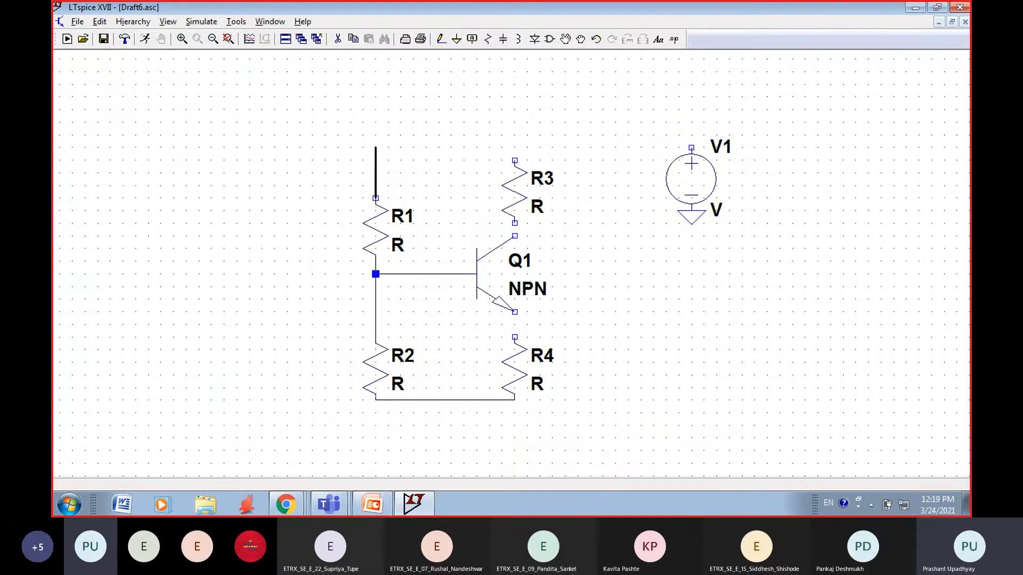
{"action": "left_click", "coordinate": [375, 160]}
{"action": "left_click", "coordinate": [515, 159]}
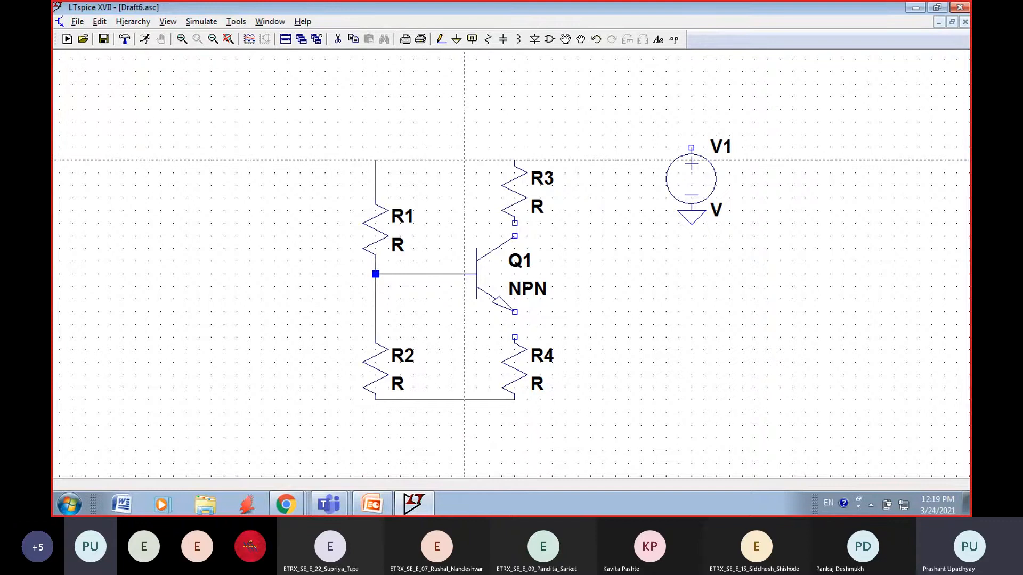
{"action": "left_click", "coordinate": [463, 160]}
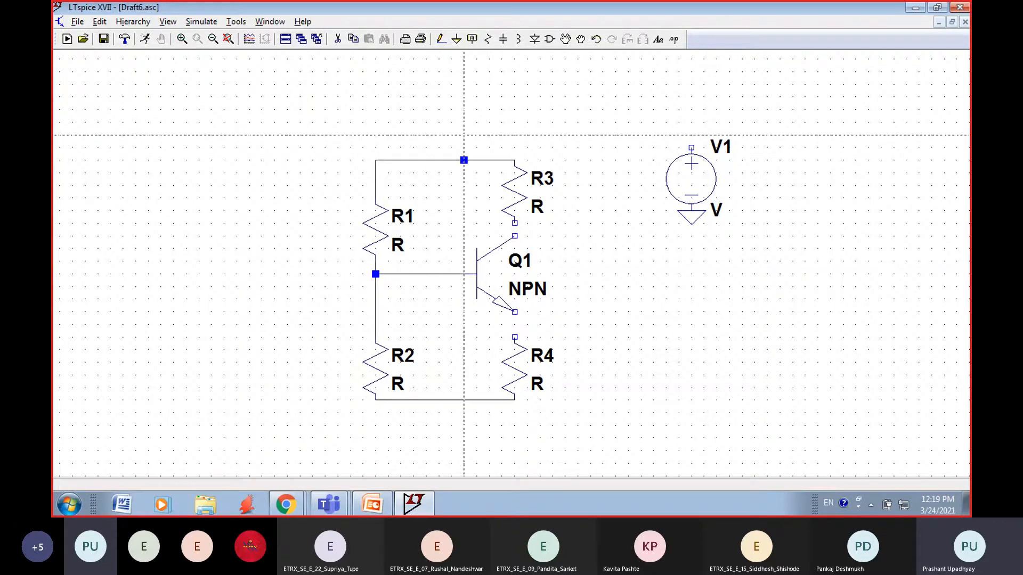
{"action": "left_click", "coordinate": [692, 134]}
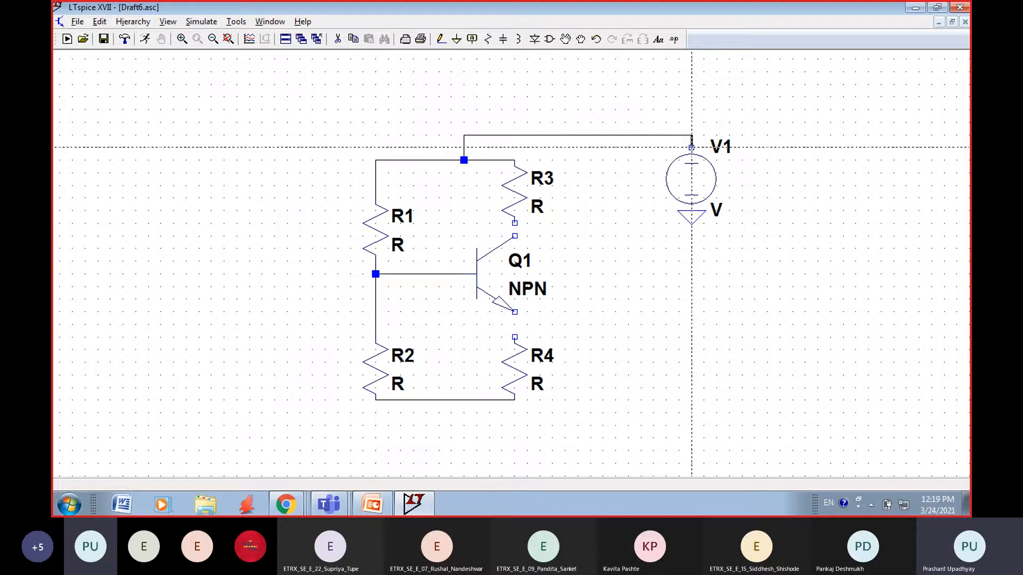
{"action": "left_click", "coordinate": [691, 148]}
Step: Wire R3's lower end to the transistor's collector and the emitter to R4's upper end
{"action": "left_click", "coordinate": [515, 224]}
{"action": "left_click", "coordinate": [515, 236]}
{"action": "left_click", "coordinate": [515, 313]}
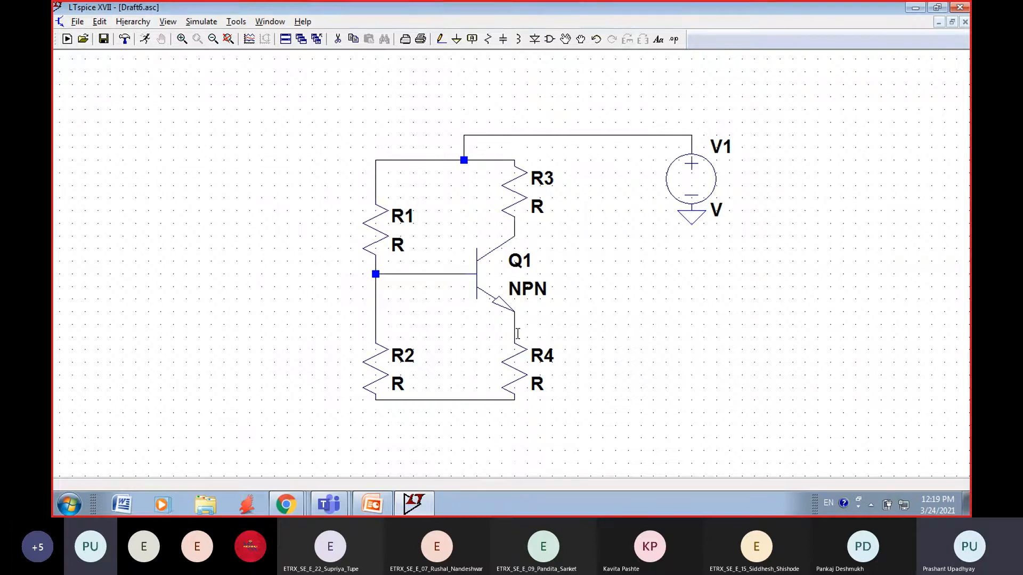
{"action": "left_click", "coordinate": [515, 338]}
{"action": "key", "text": "Escape"}
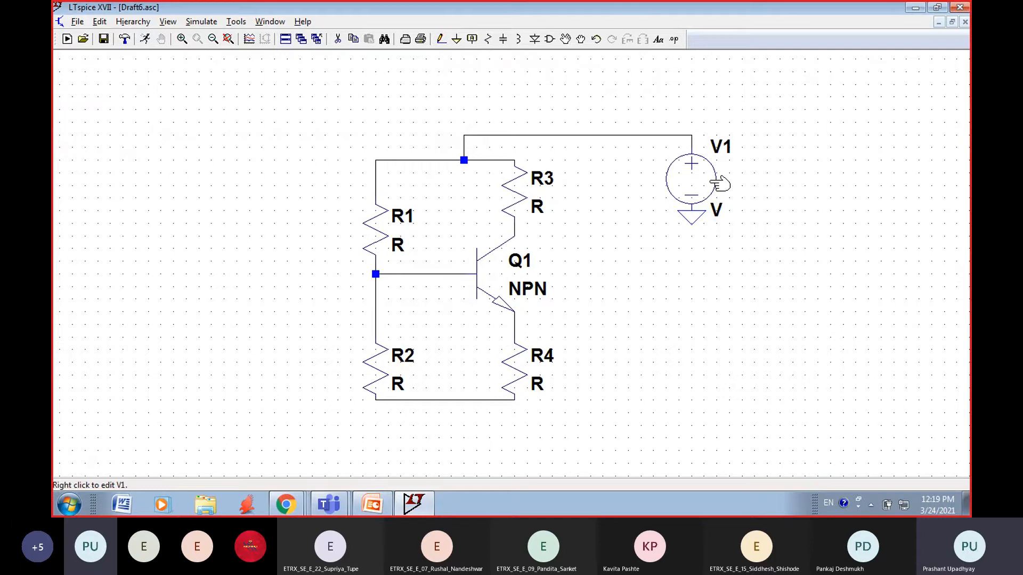
Step: Set the resistance of R1 to 10k, leaving R3's properties unedited
{"action": "right_click", "coordinate": [516, 201]}
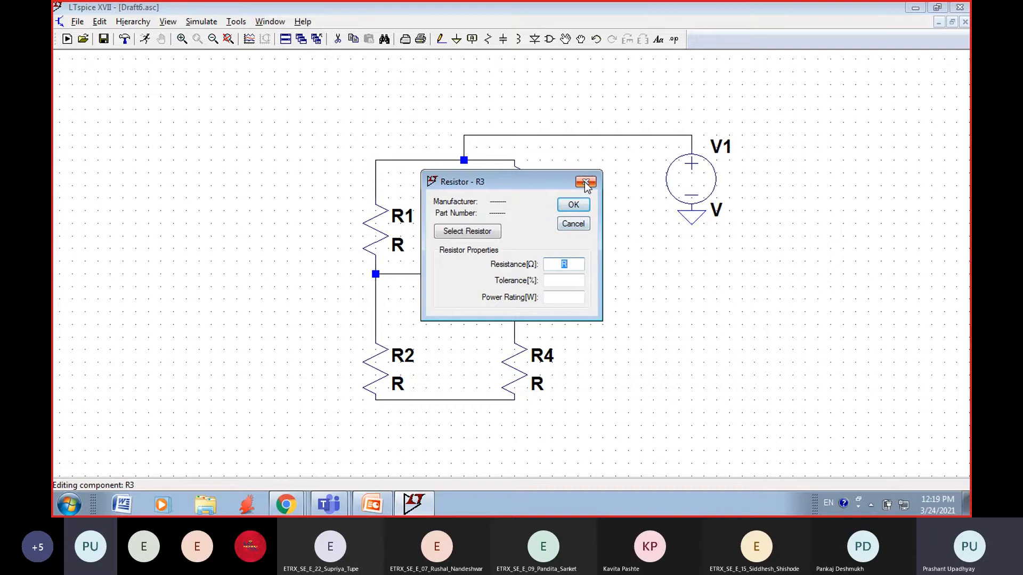
{"action": "left_click", "coordinate": [583, 182]}
{"action": "right_click", "coordinate": [384, 221]}
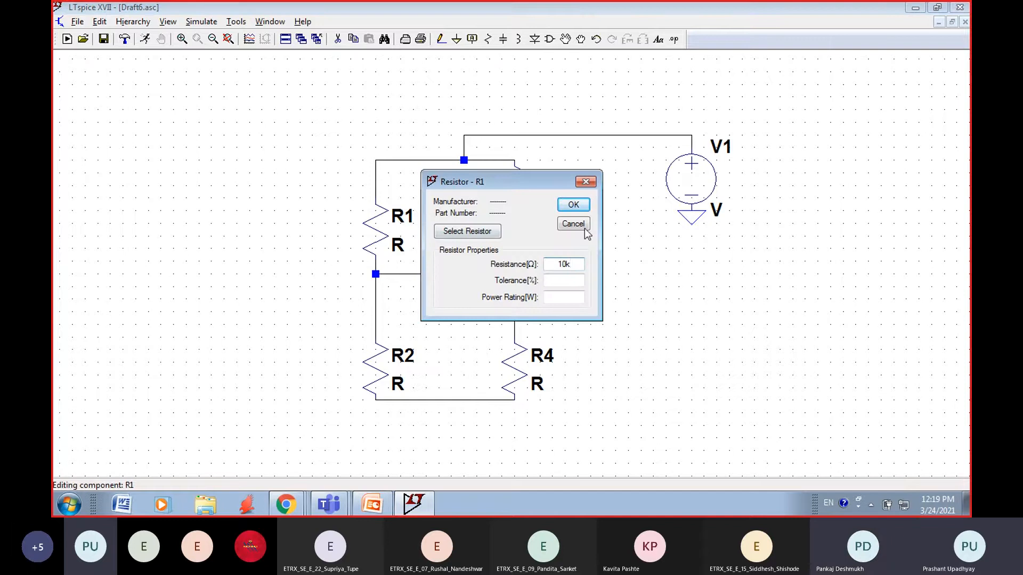
{"action": "left_click", "coordinate": [573, 205]}
Step: Set the resistance of R2 to 1.5k
{"action": "right_click", "coordinate": [379, 375]}
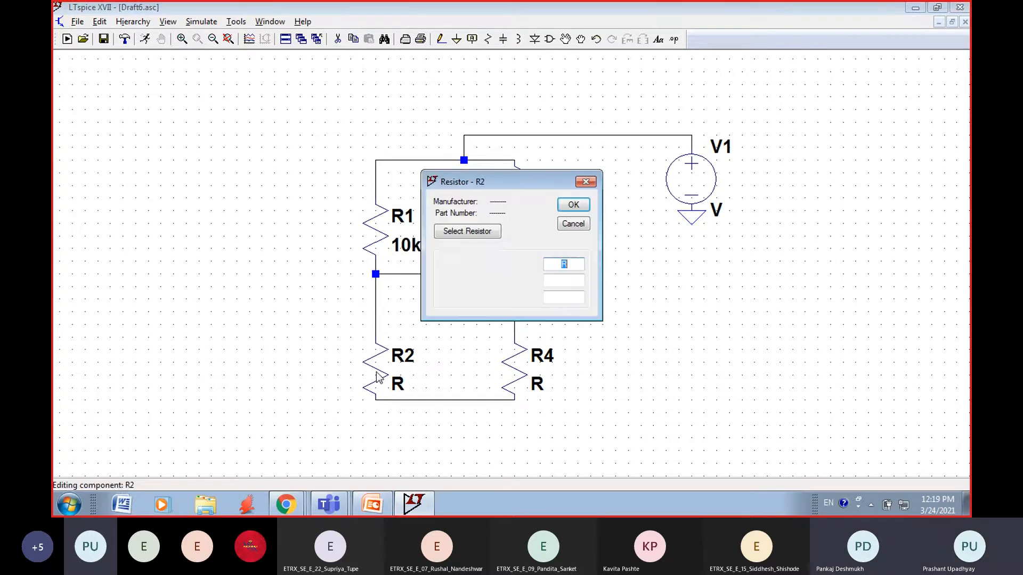
{"action": "type", "text": "1.5k"}
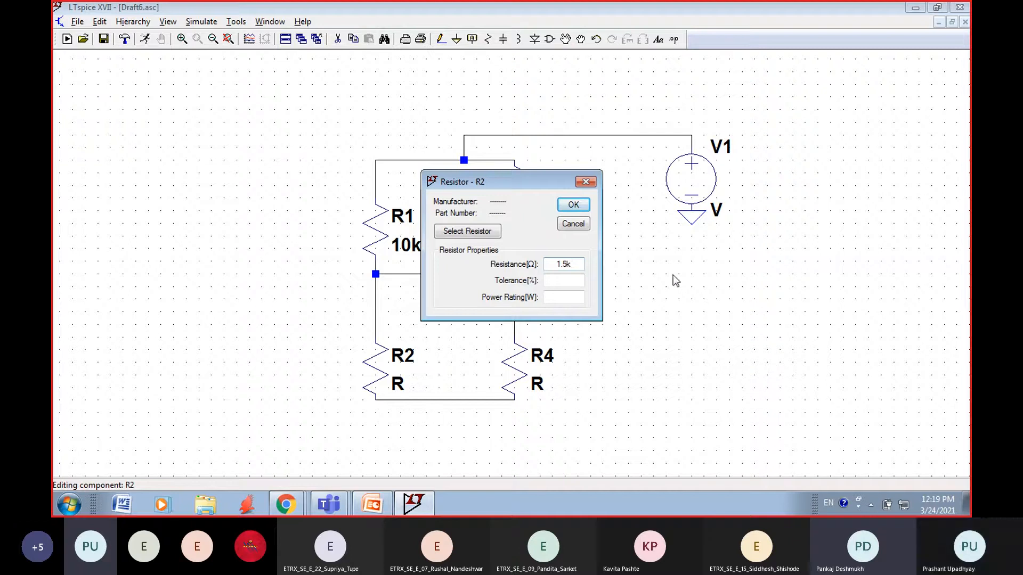
{"action": "left_click", "coordinate": [572, 207]}
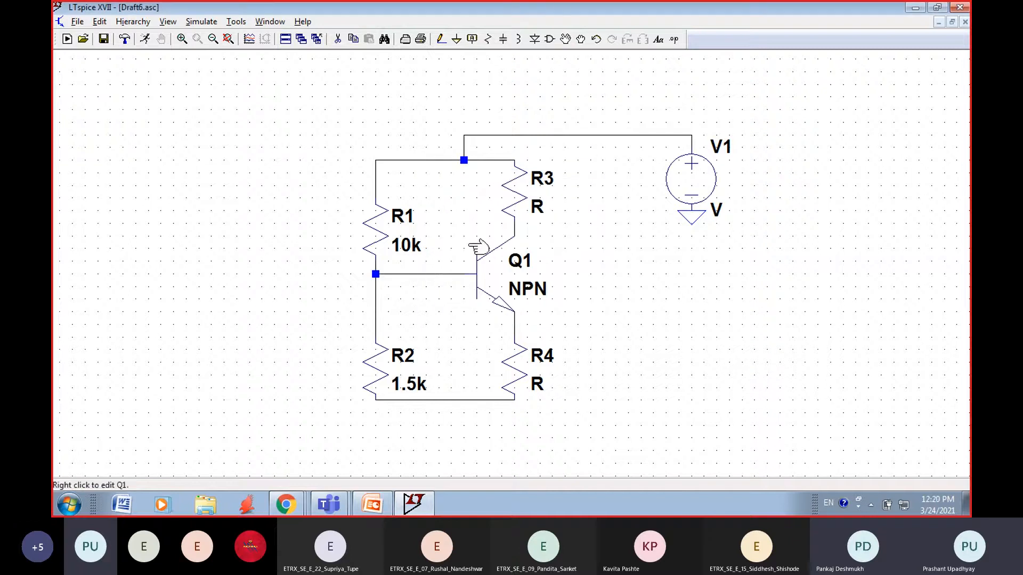
Step: Examine the standard resistor list for R1 and close R1's properties without changing anything
{"action": "right_click", "coordinate": [384, 230]}
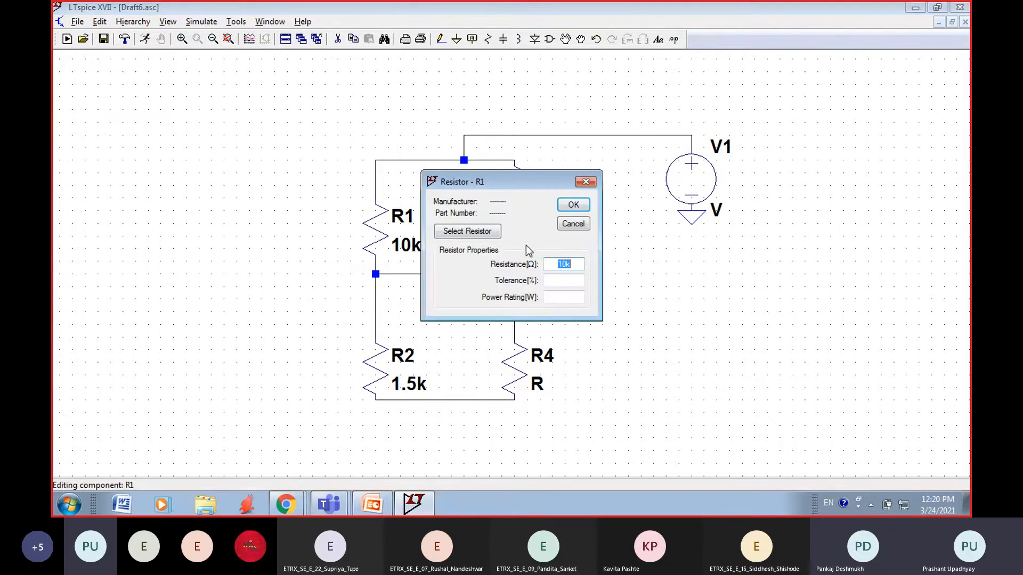
{"action": "left_click", "coordinate": [480, 231]}
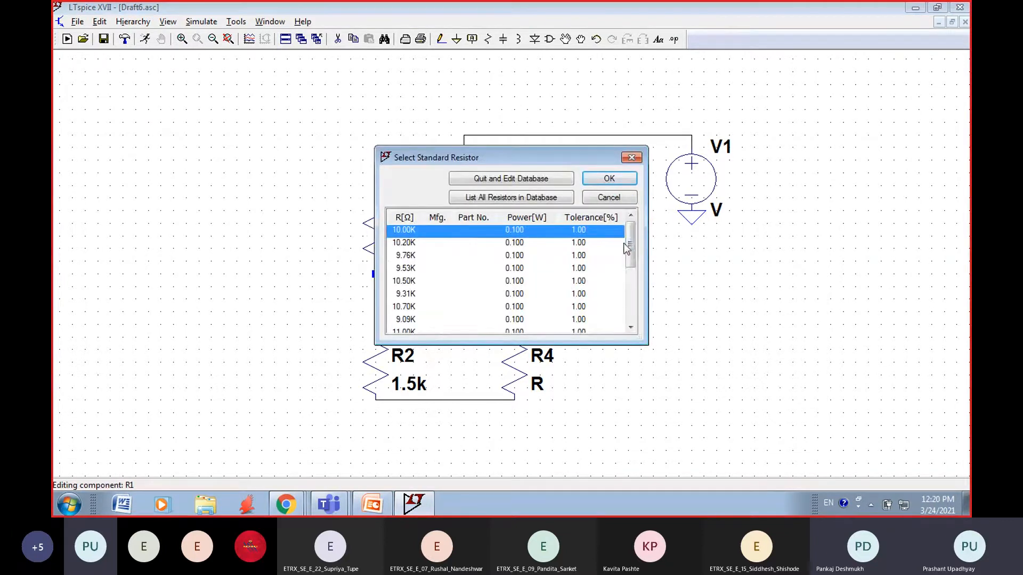
{"action": "mouse_move", "coordinate": [627, 248]}
{"action": "left_mouse_down"}
{"action": "mouse_move", "coordinate": [631, 314]}
{"action": "mouse_move", "coordinate": [632, 246]}
{"action": "left_mouse_up"}
{"action": "mouse_move", "coordinate": [630, 248]}
{"action": "left_mouse_down"}
{"action": "mouse_move", "coordinate": [631, 299]}
{"action": "mouse_move", "coordinate": [631, 235]}
{"action": "left_mouse_up"}
{"action": "left_click", "coordinate": [629, 161]}
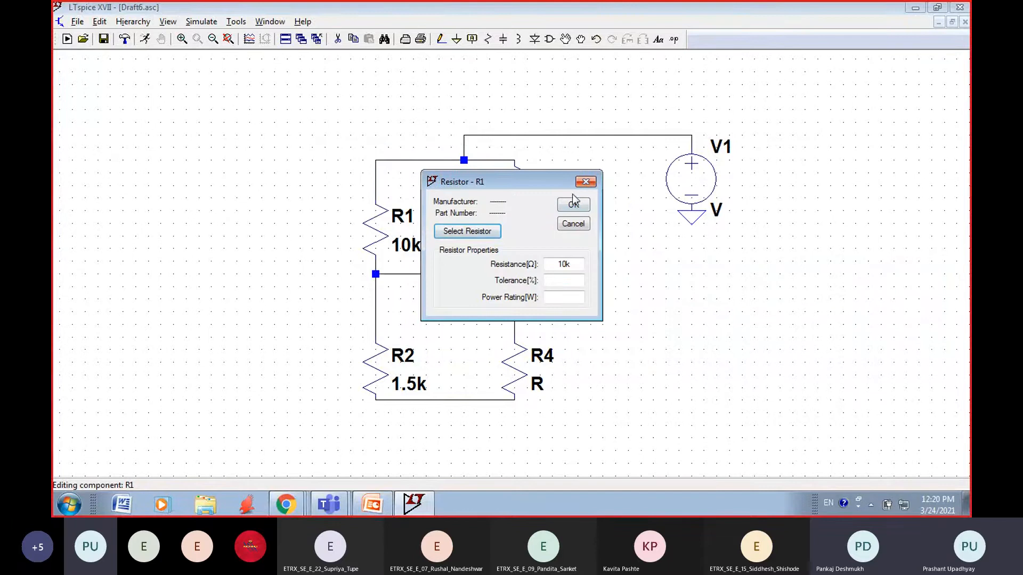
{"action": "left_click", "coordinate": [585, 183]}
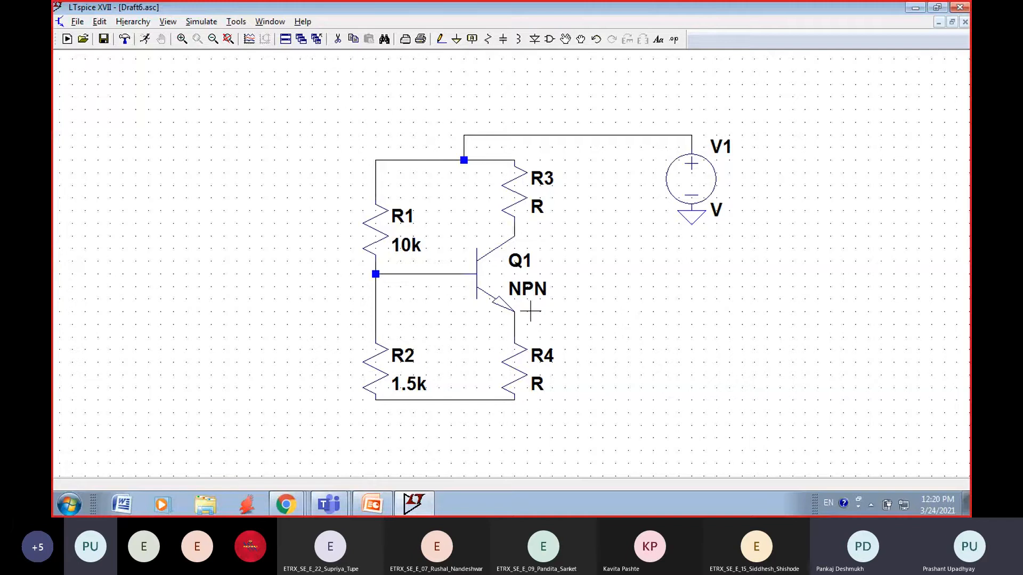
Step: Set the resistance of R3 to 2k and the resistance of R4 to 220
{"action": "right_click", "coordinate": [519, 192]}
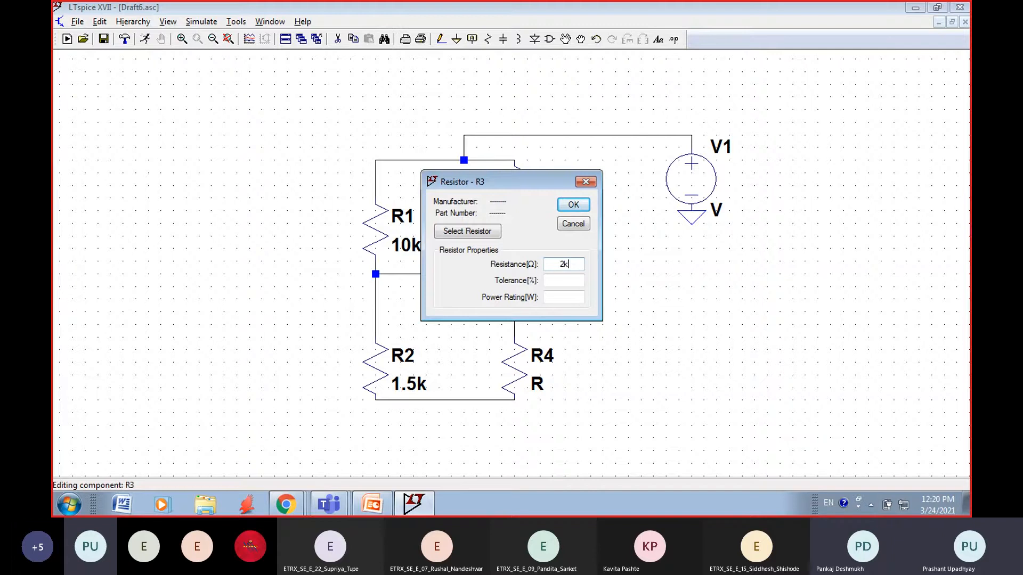
{"action": "left_click", "coordinate": [573, 204]}
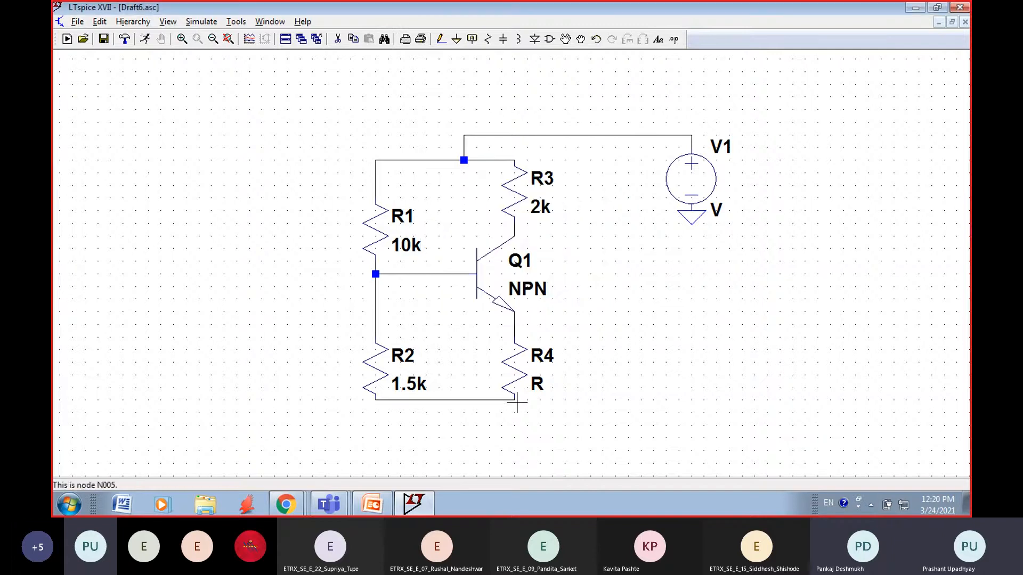
{"action": "right_click", "coordinate": [530, 353]}
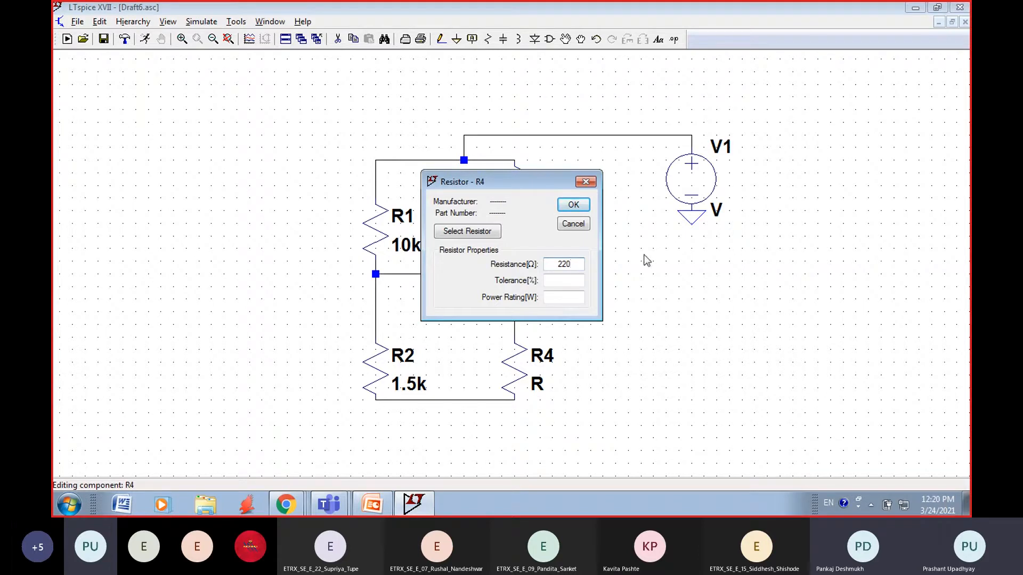
{"action": "left_click", "coordinate": [573, 205]}
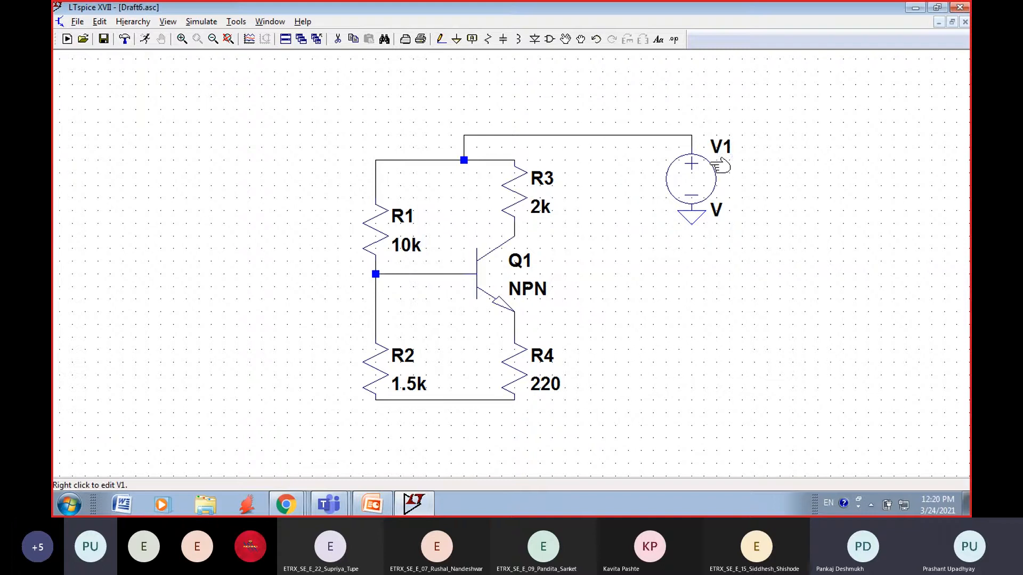
Step: Set the DC value of voltage source V1 to 12 V
{"action": "right_click", "coordinate": [692, 179]}
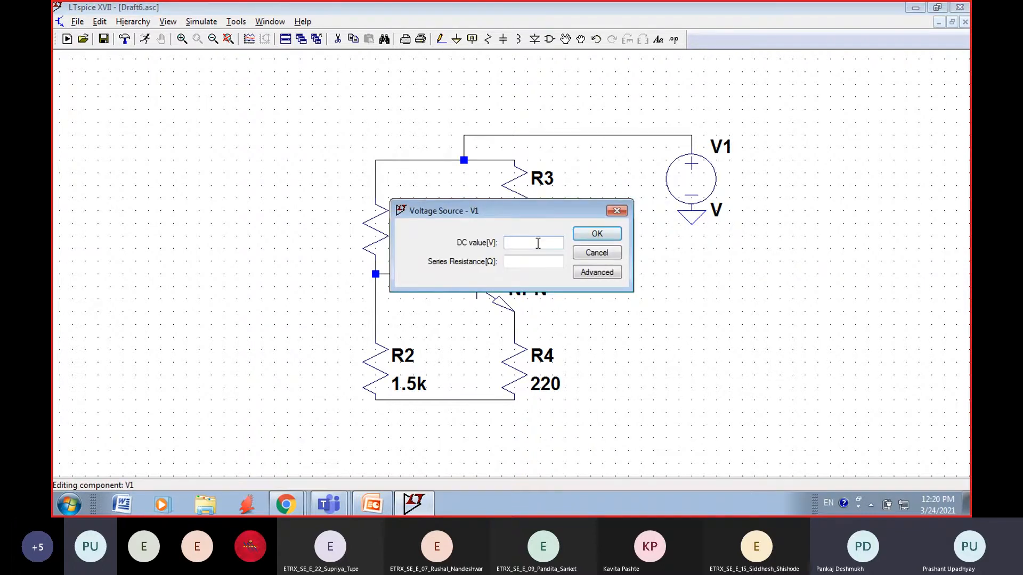
{"action": "left_click", "coordinate": [597, 235]}
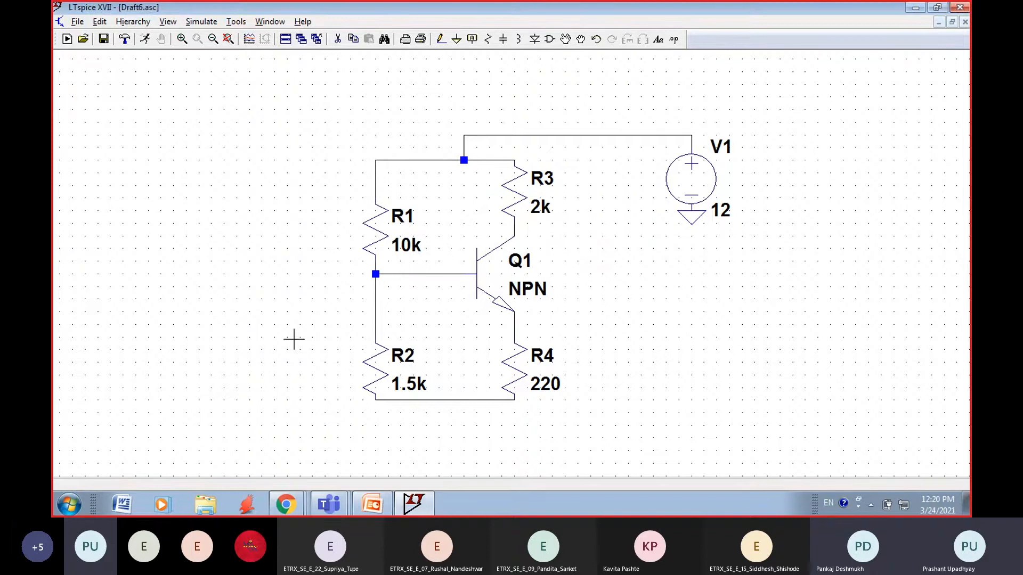
Step: Place a ground symbol, rotated a quarter turn, at the lower end of R4
{"action": "left_click", "coordinate": [456, 40]}
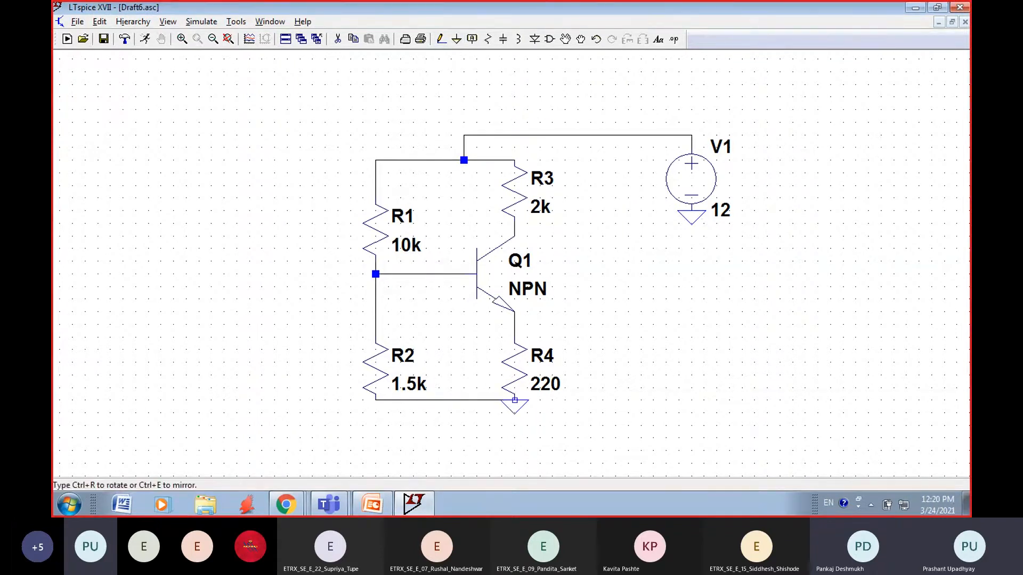
{"action": "key", "text": "ctrl+r"}
{"action": "left_click", "coordinate": [514, 399]}
{"action": "key", "text": "Escape"}
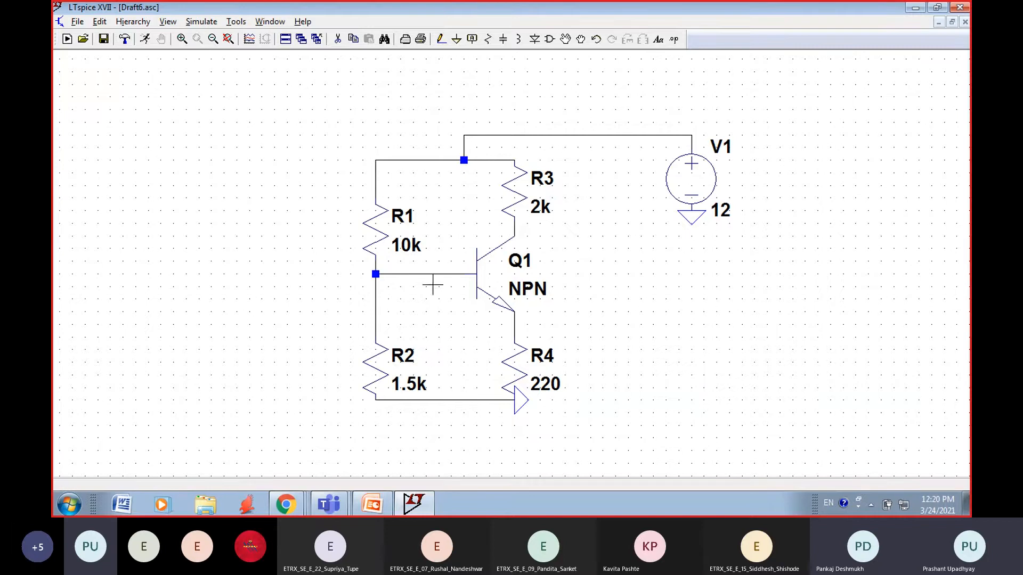
Step: Open the list of transistor models for Q1 and compare the 2N2222, 2N3904 and 2N5210 entries
{"action": "right_click", "coordinate": [489, 266]}
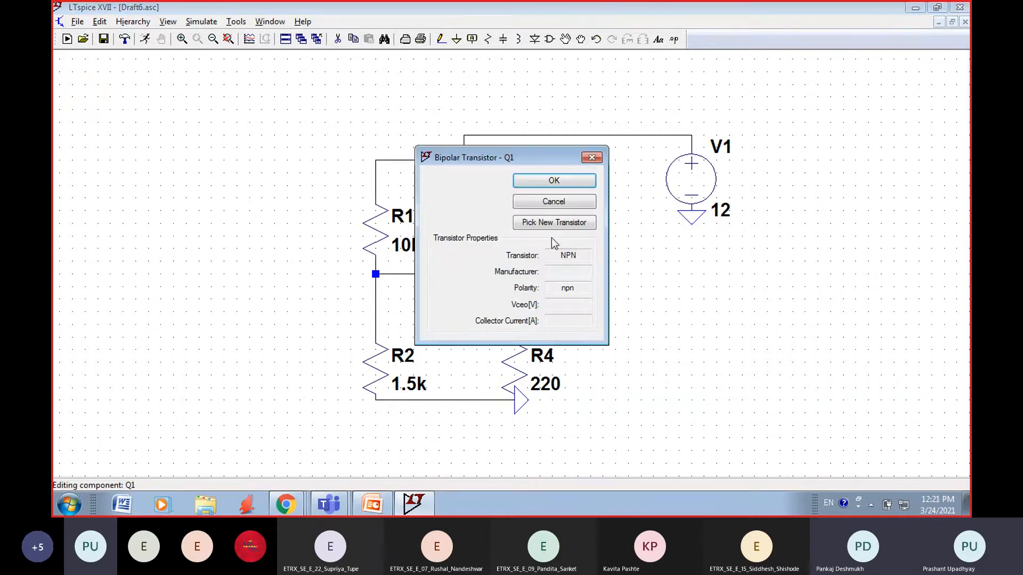
{"action": "left_click", "coordinate": [553, 224]}
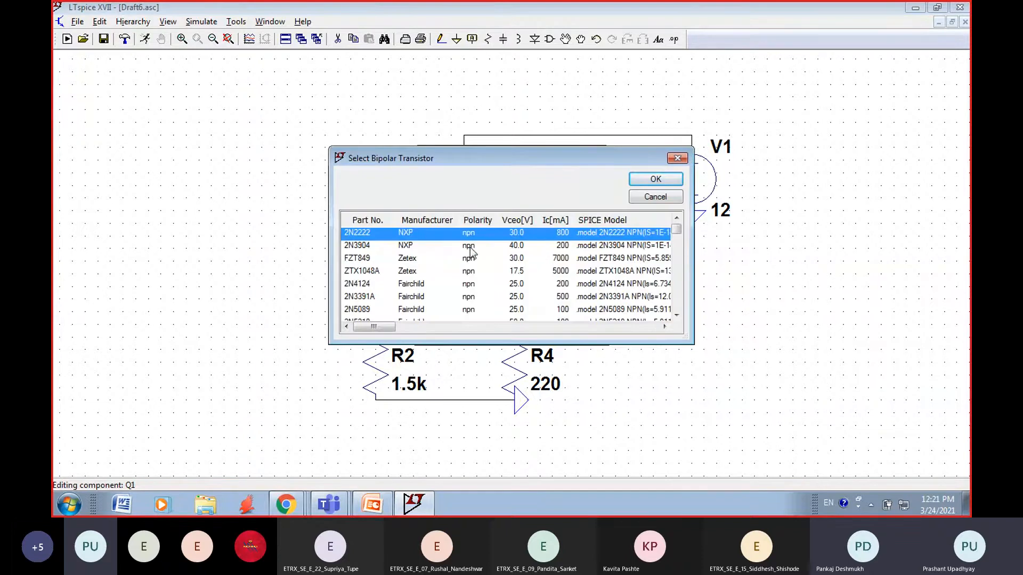
{"action": "left_click", "coordinate": [567, 248]}
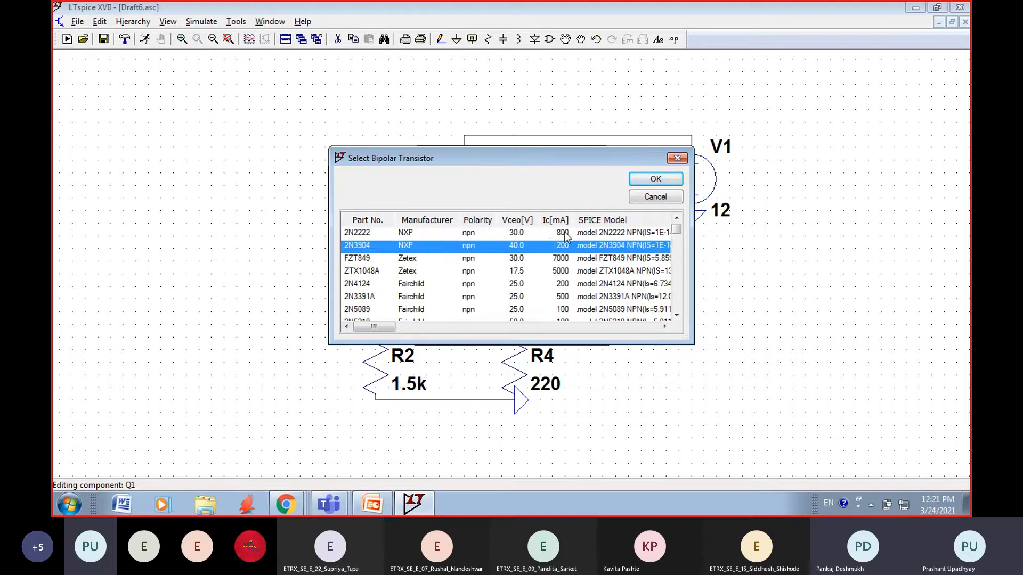
{"action": "left_click", "coordinate": [566, 233]}
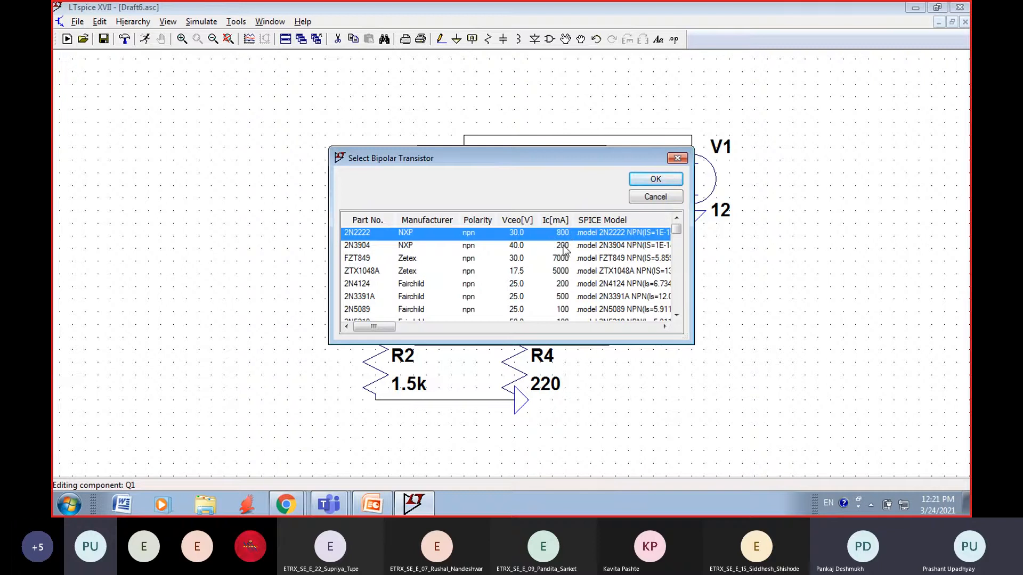
{"action": "left_click", "coordinate": [565, 248]}
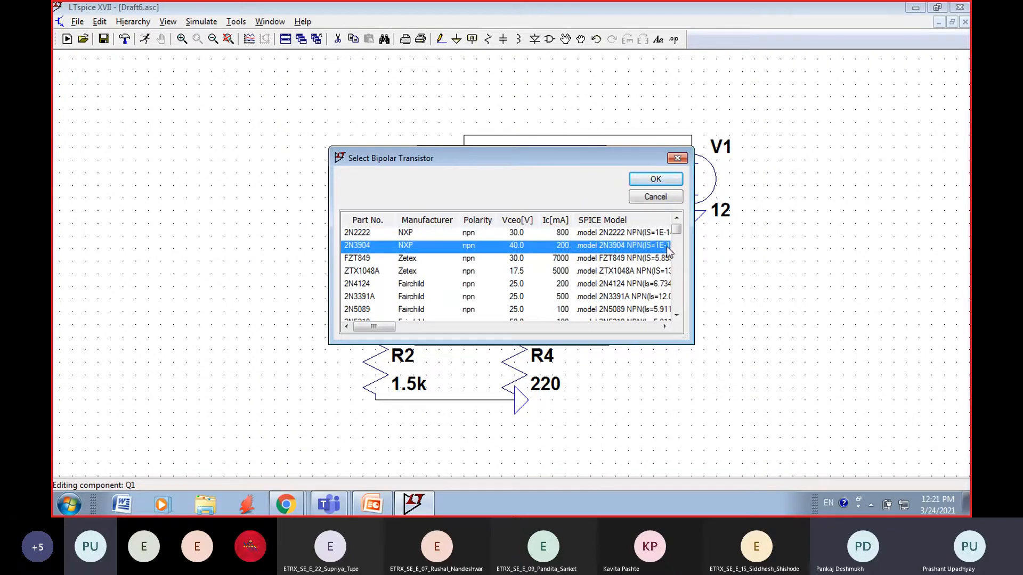
{"action": "left_click", "coordinate": [676, 315]}
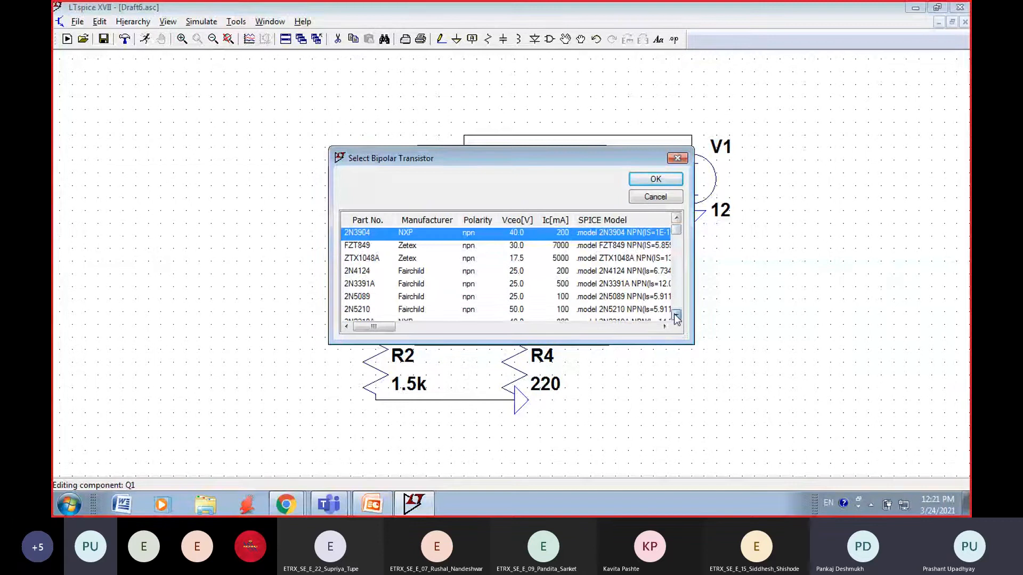
{"action": "left_click", "coordinate": [676, 316]}
{"action": "left_click", "coordinate": [676, 316]}
{"action": "left_click", "coordinate": [676, 316]}
{"action": "left_click", "coordinate": [559, 270]}
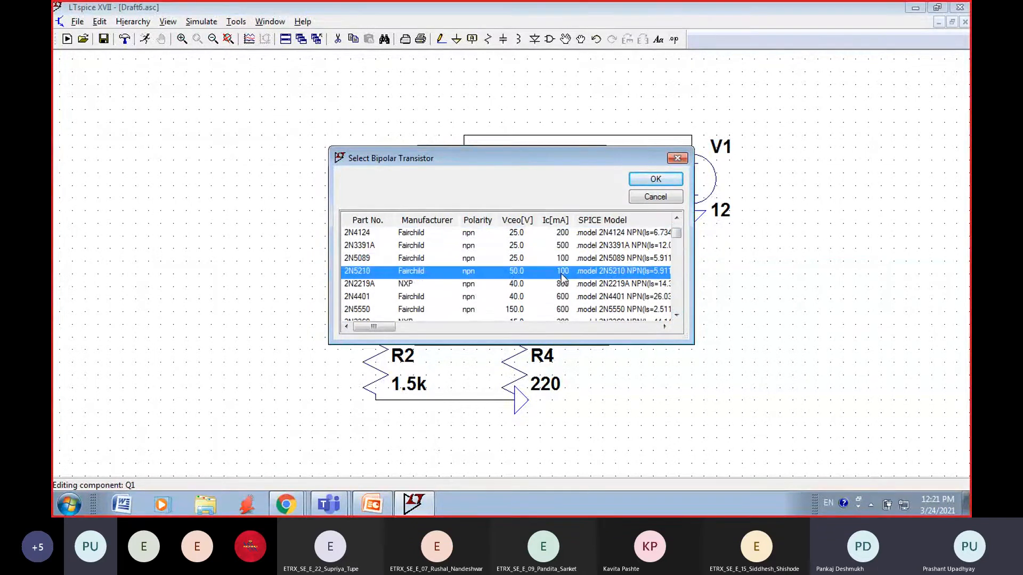
{"action": "left_click", "coordinate": [676, 218]}
{"action": "left_click", "coordinate": [676, 219]}
{"action": "left_click", "coordinate": [676, 219]}
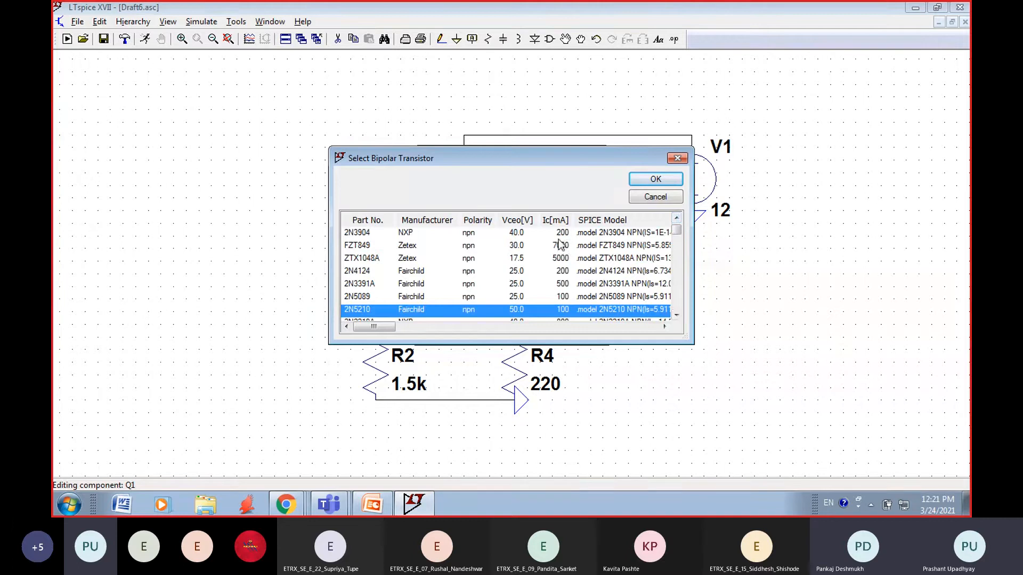
{"action": "left_click", "coordinate": [562, 234]}
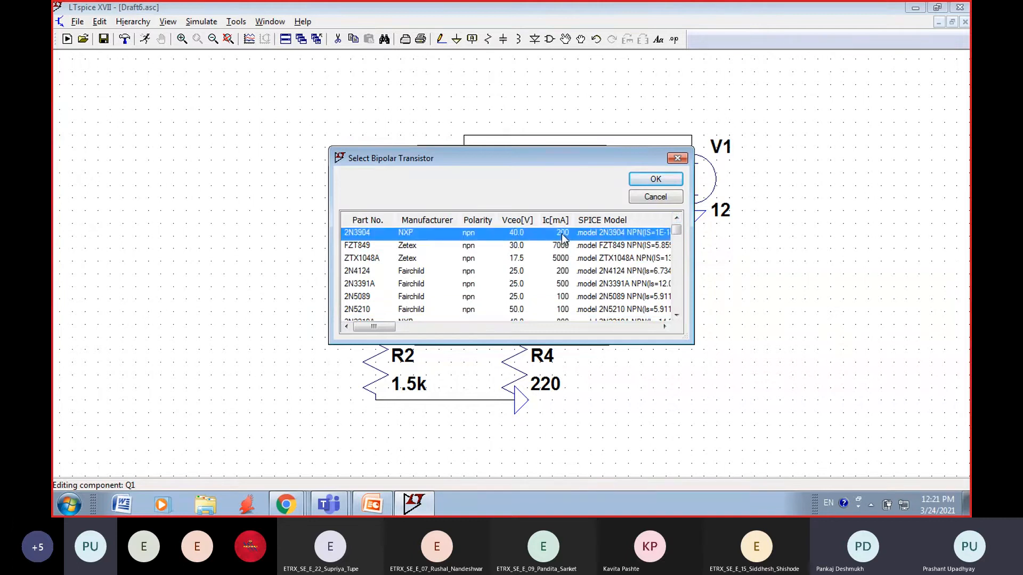
Step: Look through the further NPN transistor models as far as 2N3019 and return to the start of the list
{"action": "left_click", "coordinate": [677, 316]}
{"action": "left_click", "coordinate": [676, 315]}
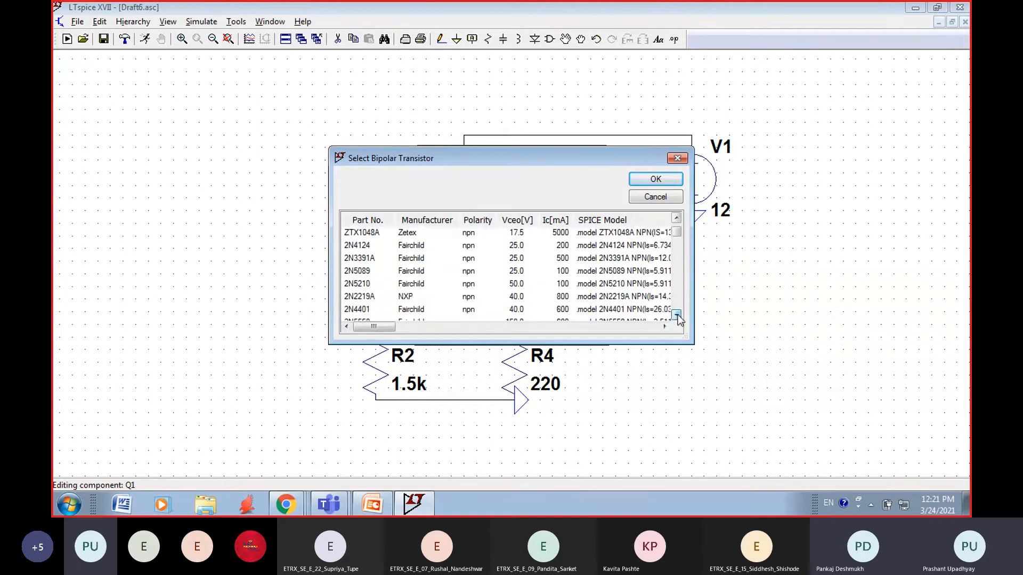
{"action": "double_click", "coordinate": [677, 316]}
{"action": "left_click", "coordinate": [678, 315]}
{"action": "left_click", "coordinate": [677, 315]}
{"action": "left_click", "coordinate": [678, 316]}
{"action": "left_click", "coordinate": [677, 315]}
{"action": "left_click", "coordinate": [677, 315]}
{"action": "left_click", "coordinate": [678, 315]}
{"action": "left_click", "coordinate": [677, 315]}
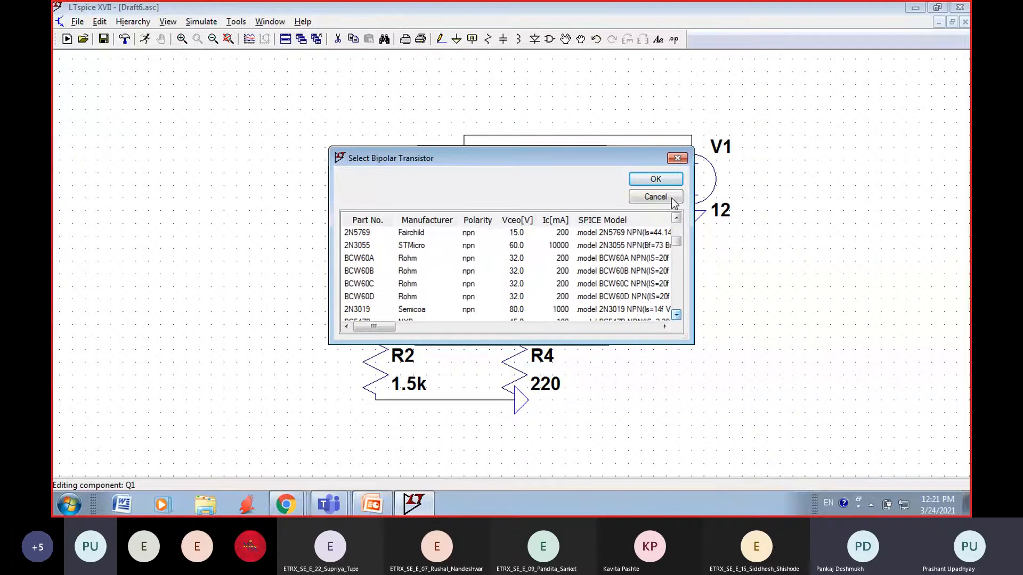
{"action": "left_click", "coordinate": [677, 219]}
{"action": "left_click", "coordinate": [677, 219]}
{"action": "left_click", "coordinate": [677, 219]}
{"action": "left_click", "coordinate": [677, 219]}
{"action": "left_click", "coordinate": [677, 219]}
{"action": "left_click", "coordinate": [676, 219]}
{"action": "left_click", "coordinate": [676, 219]}
{"action": "left_click", "coordinate": [676, 218]}
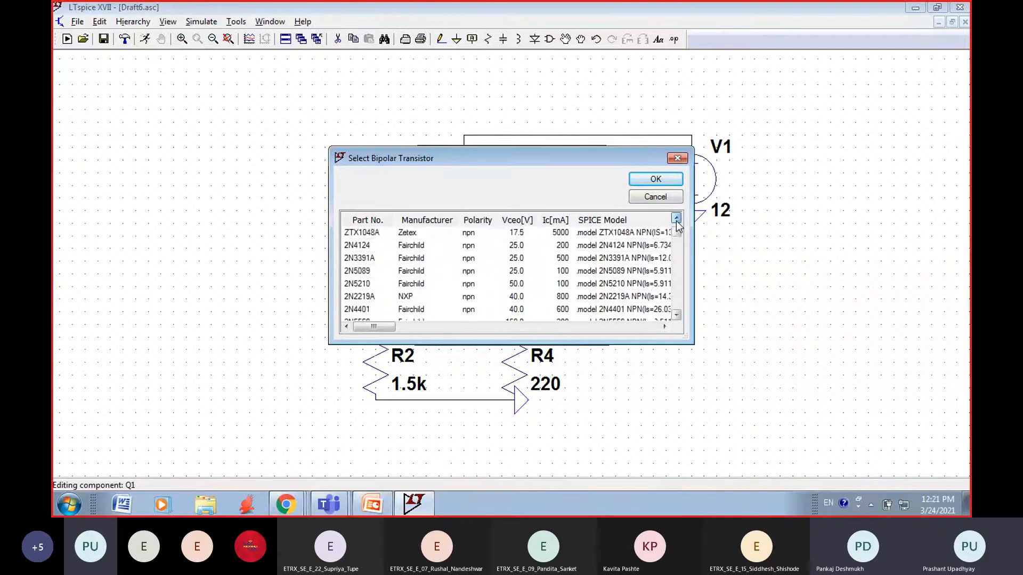
{"action": "left_click", "coordinate": [677, 219]}
{"action": "left_click", "coordinate": [676, 219]}
{"action": "left_click", "coordinate": [677, 219]}
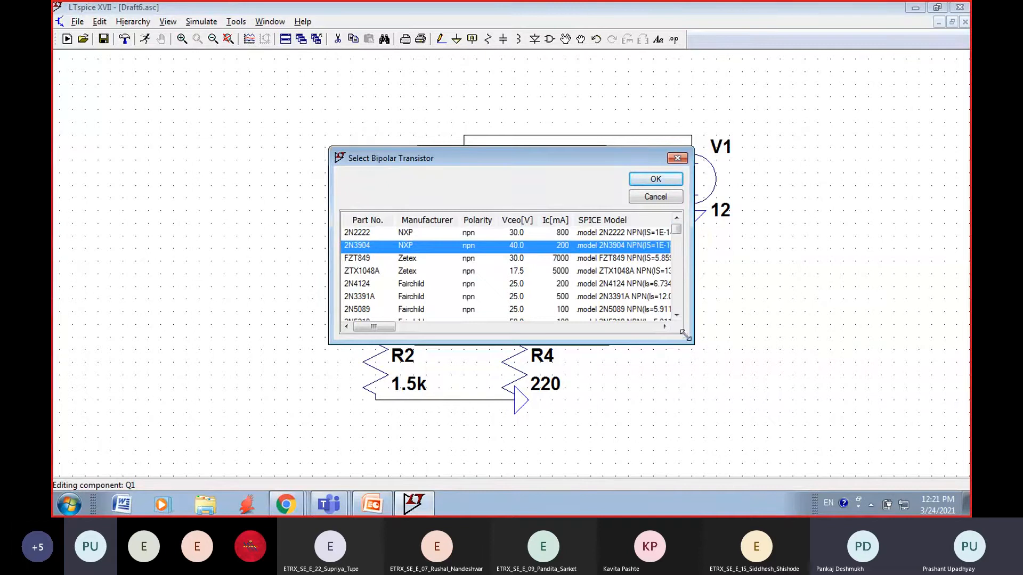
Step: Find the BC547 models in the transistor list and select BC547B for Q1
{"action": "left_click", "coordinate": [677, 318]}
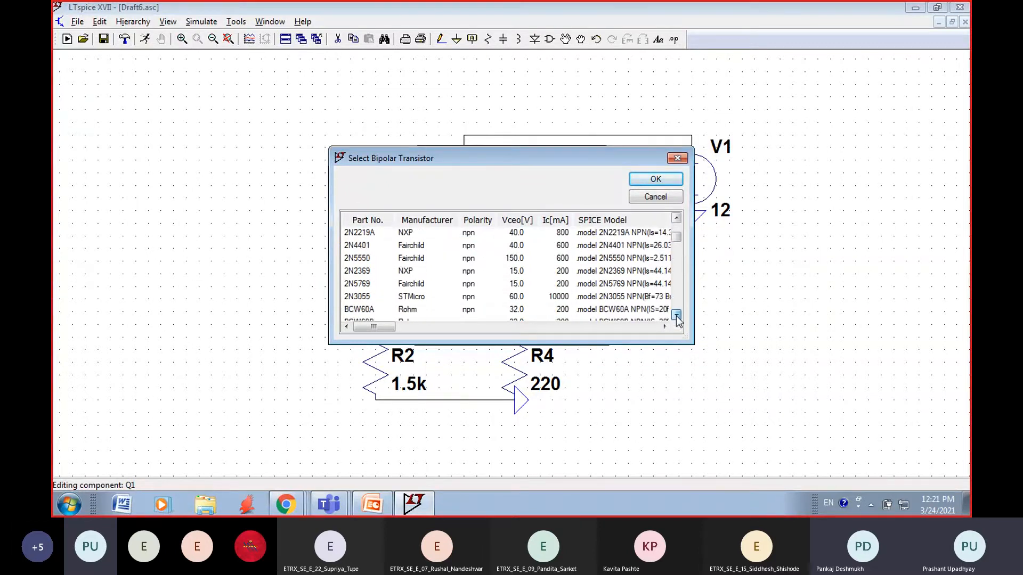
{"action": "left_click", "coordinate": [677, 317]}
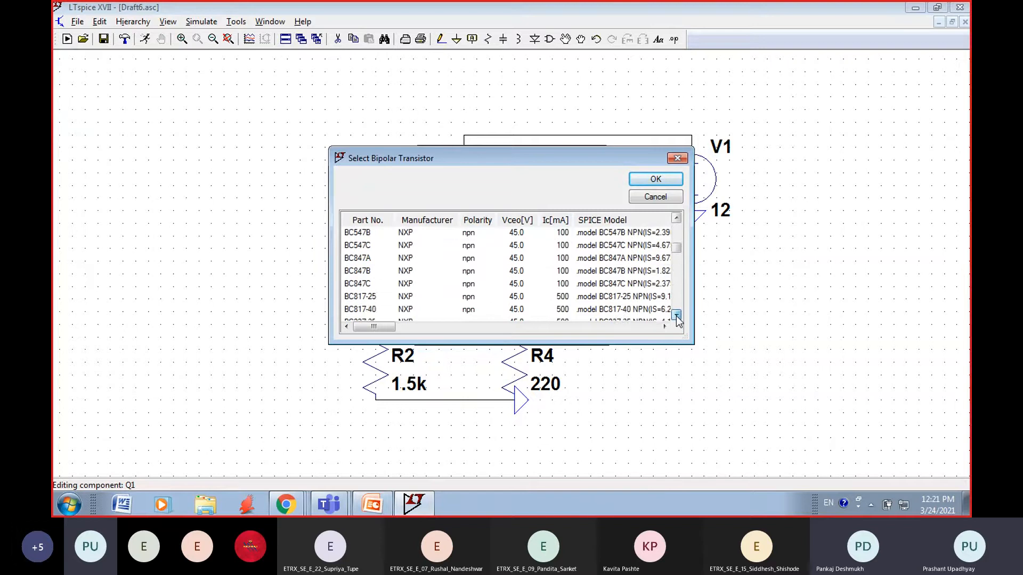
{"action": "left_click", "coordinate": [677, 221]}
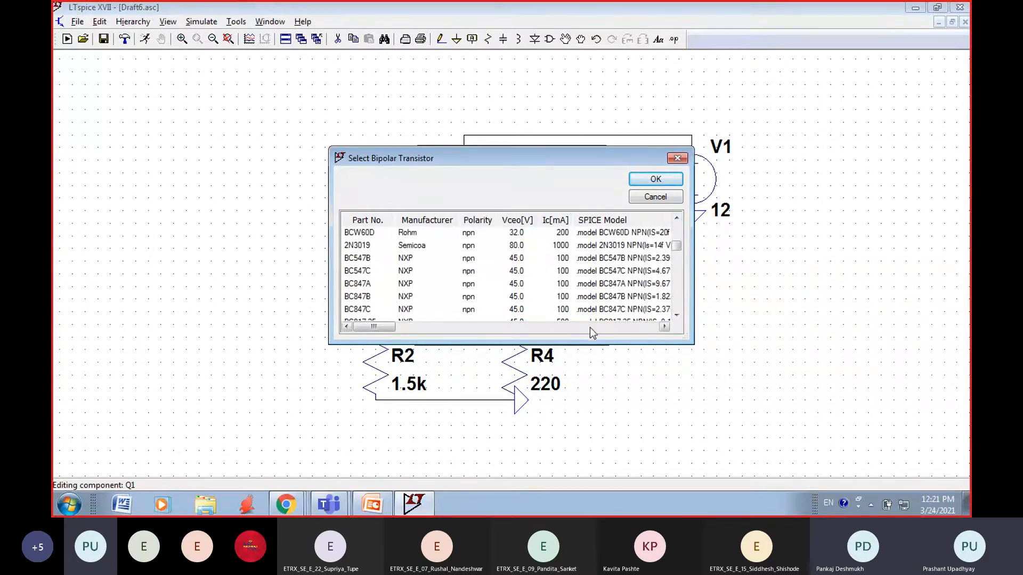
{"action": "left_click", "coordinate": [562, 259]}
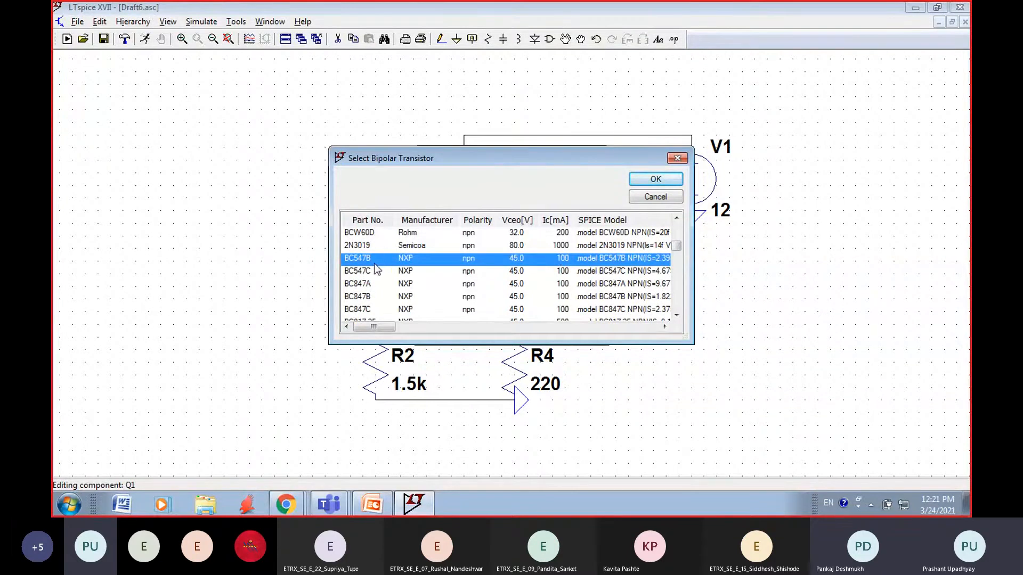
{"action": "left_click", "coordinate": [372, 285]}
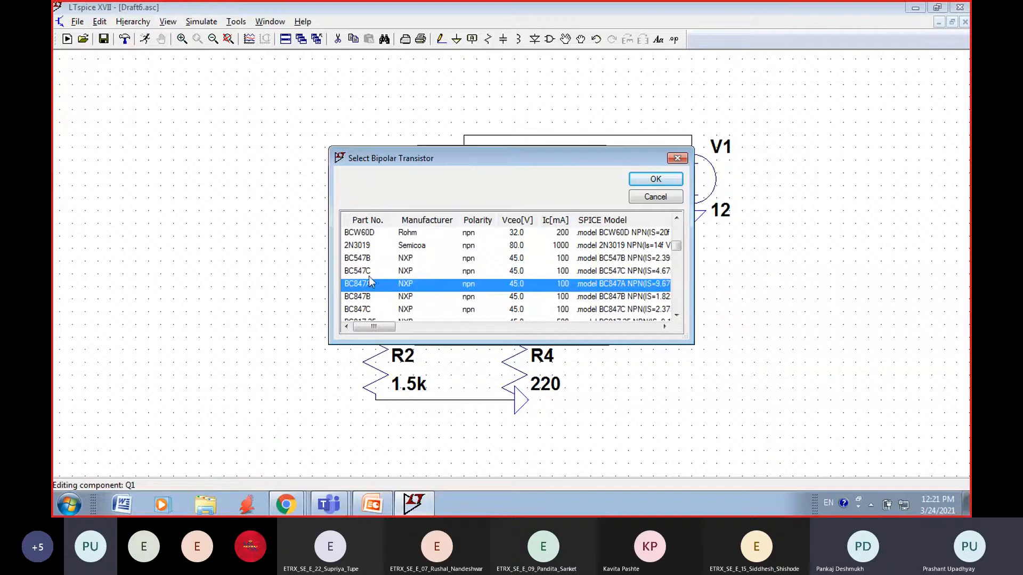
{"action": "left_click", "coordinate": [370, 259]}
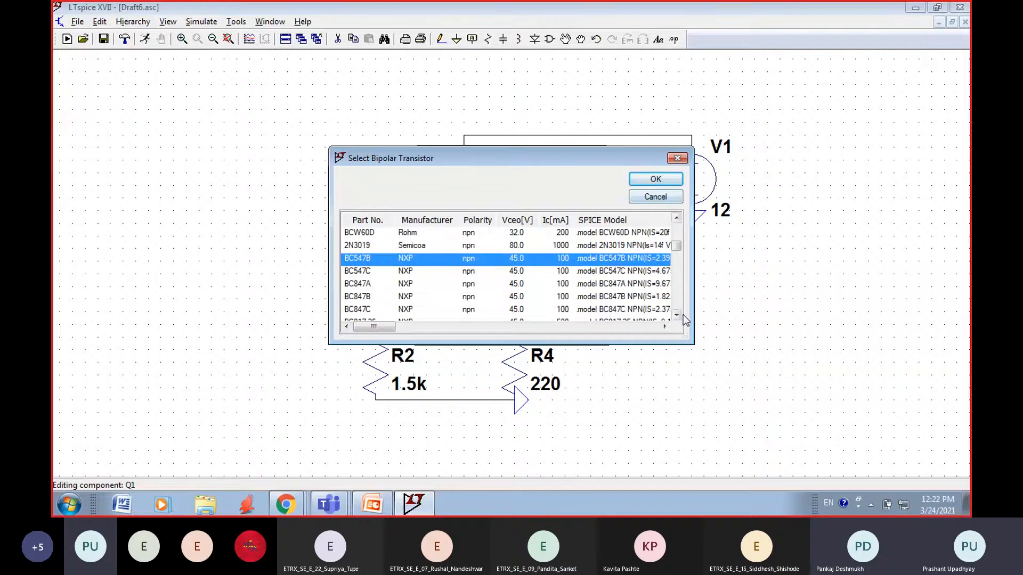
Step: Examine the SPICE model parameters of the BC547B transistor, including its BF value
{"action": "left_click", "coordinate": [664, 328]}
{"action": "left_click", "coordinate": [664, 327]}
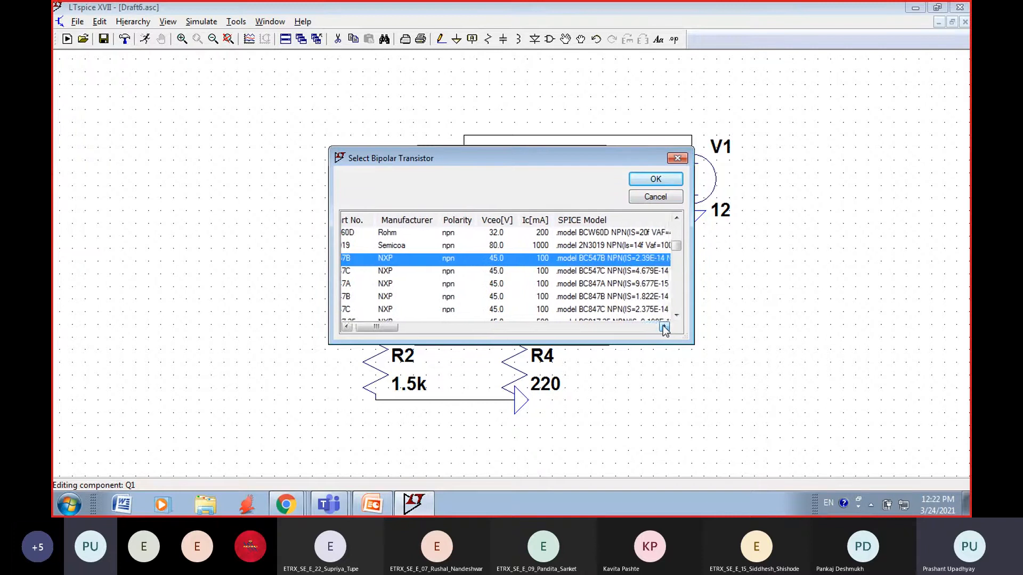
{"action": "left_click", "coordinate": [664, 327]}
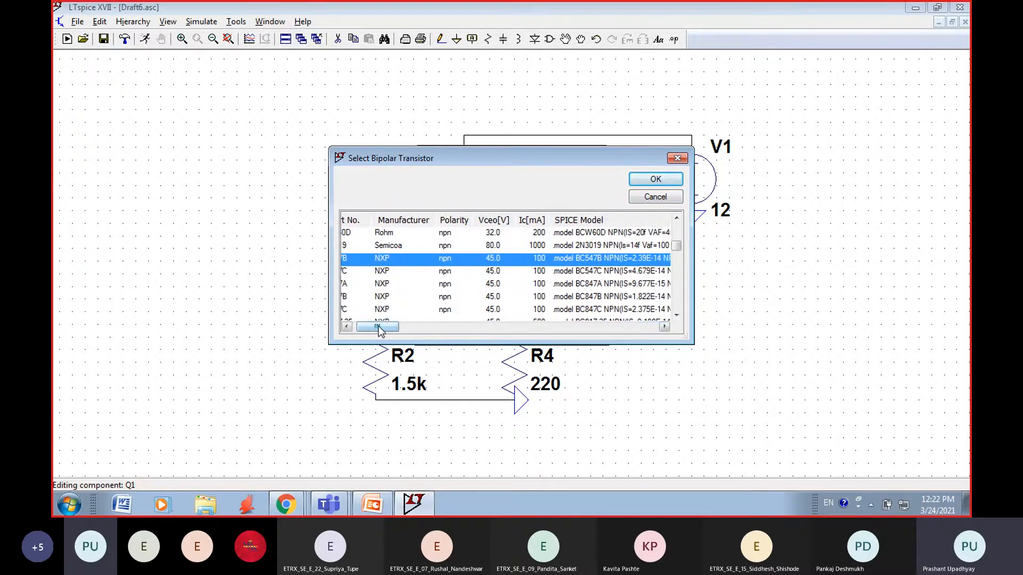
{"action": "mouse_move", "coordinate": [379, 328]}
{"action": "left_mouse_down"}
{"action": "mouse_move", "coordinate": [456, 335]}
{"action": "mouse_move", "coordinate": [376, 333]}
{"action": "left_mouse_up"}
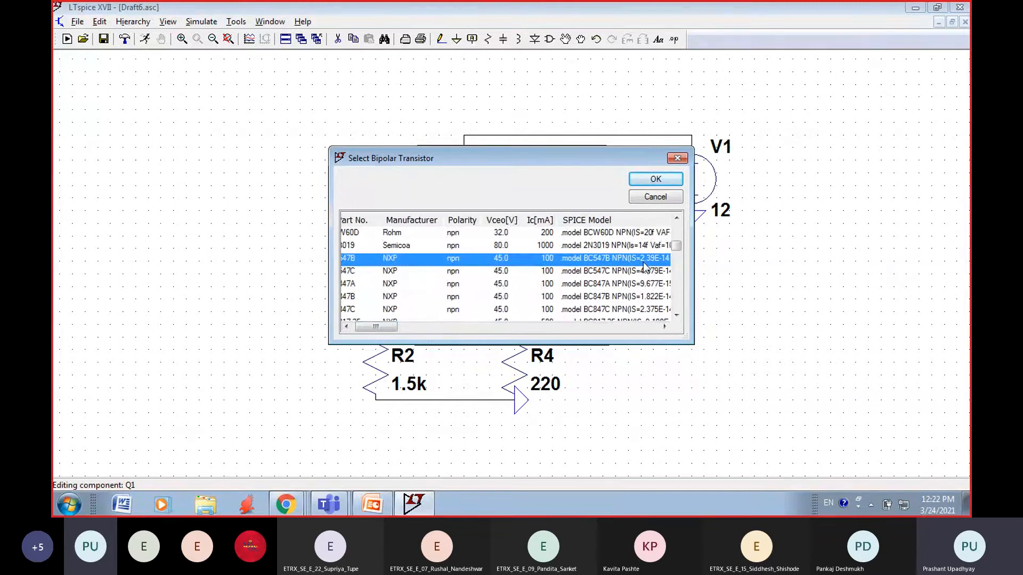
{"action": "left_click_drag", "start_coordinate": [383, 331], "coordinate": [414, 335]}
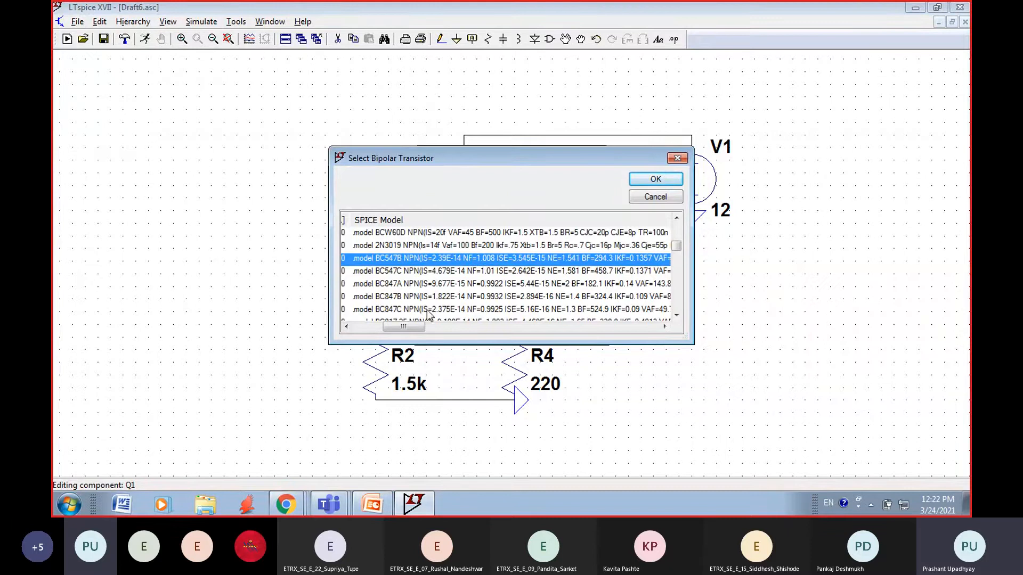
Step: Apply the BC547B model to transistor Q1
{"action": "left_click", "coordinate": [656, 179]}
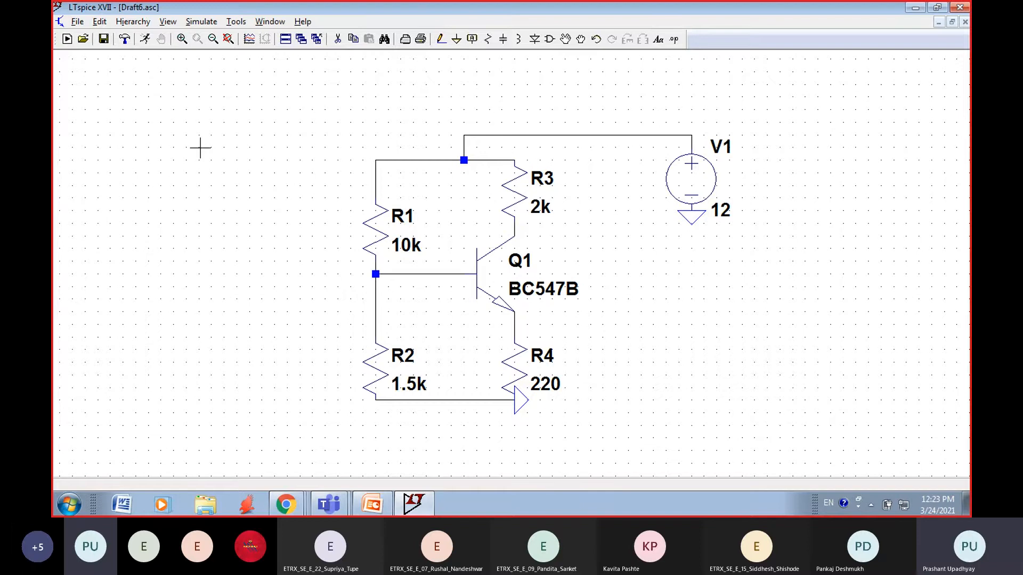
{"action": "left_click", "coordinate": [168, 22]}
{"action": "left_click", "coordinate": [127, 84]}
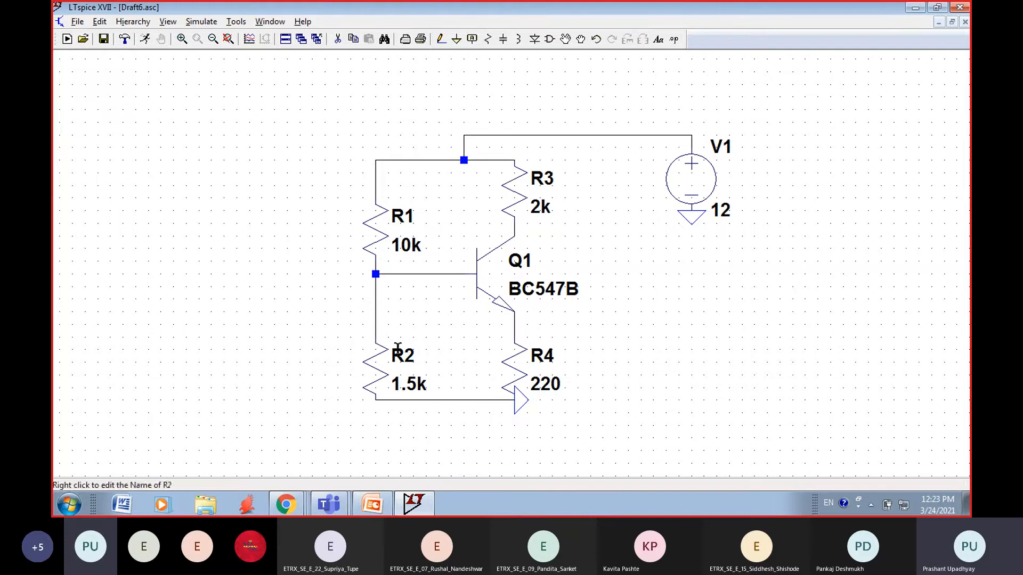
{"action": "left_click", "coordinate": [199, 23]}
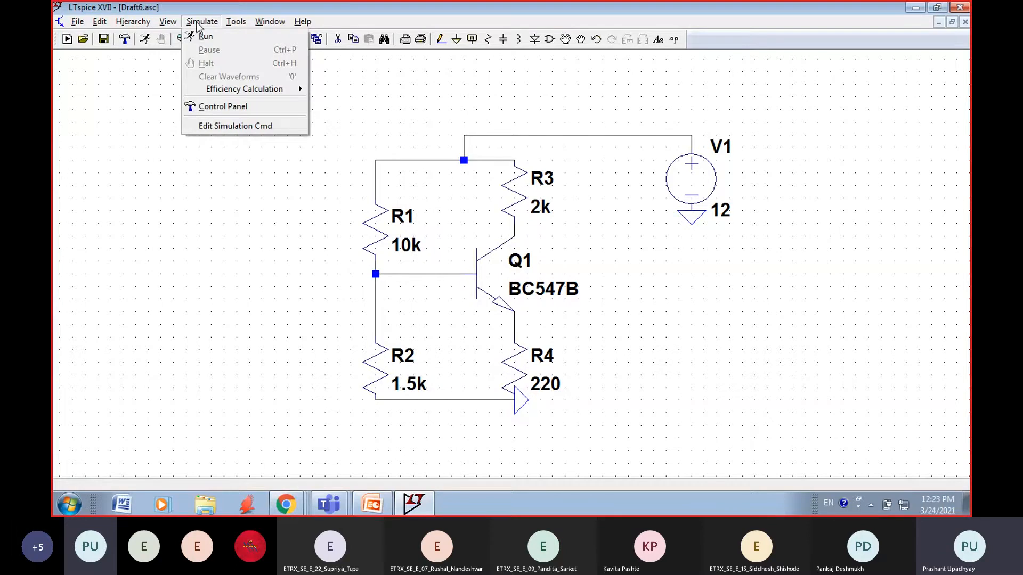
{"action": "left_click", "coordinate": [212, 189]}
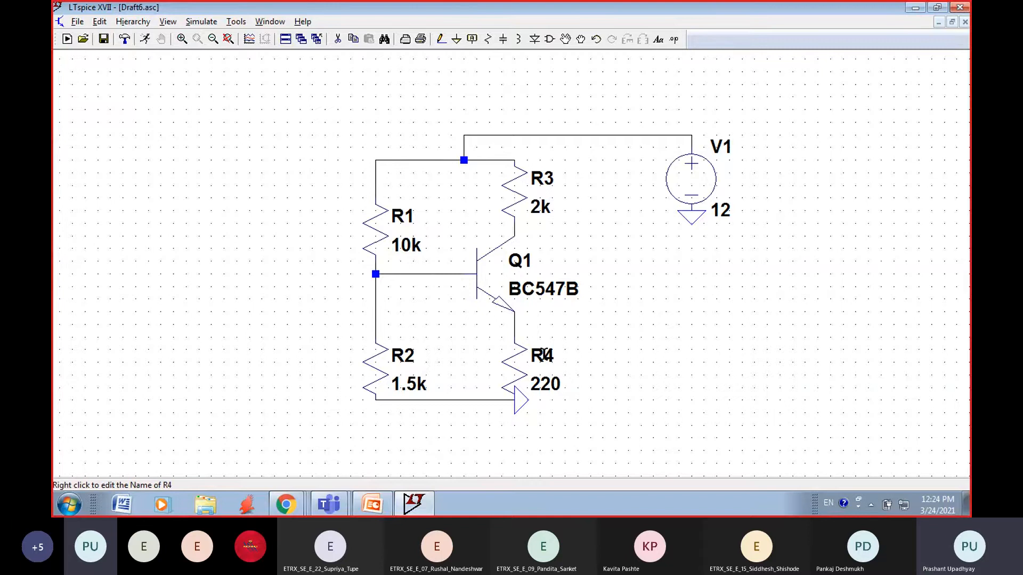
Step: Rename the 220 ohm emitter resistor R4 as RE
{"action": "right_click", "coordinate": [542, 356]}
{"action": "left_click", "coordinate": [429, 278]}
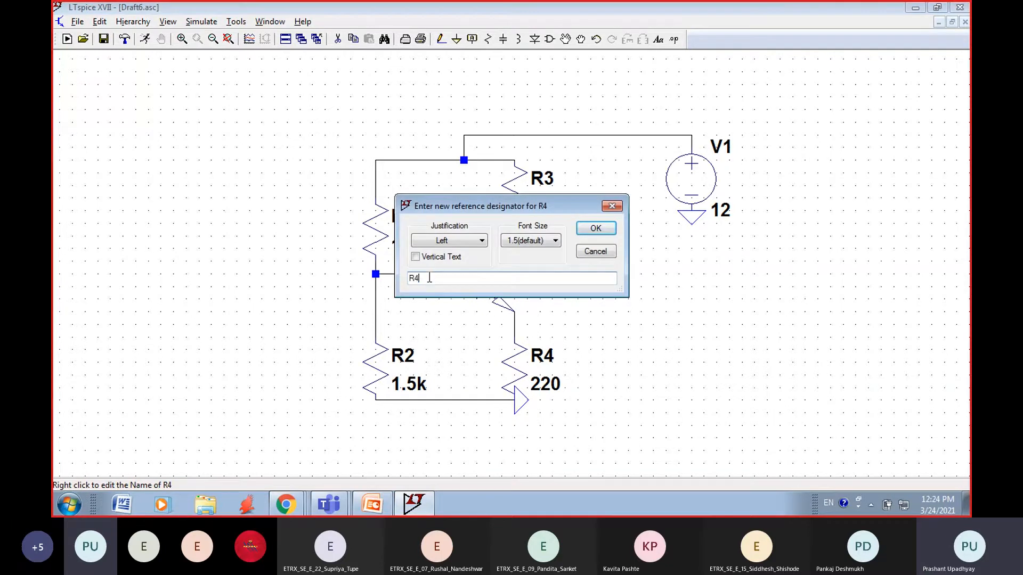
{"action": "key", "text": "BackSpace"}
{"action": "type", "text": "E"}
{"action": "left_click", "coordinate": [596, 230]}
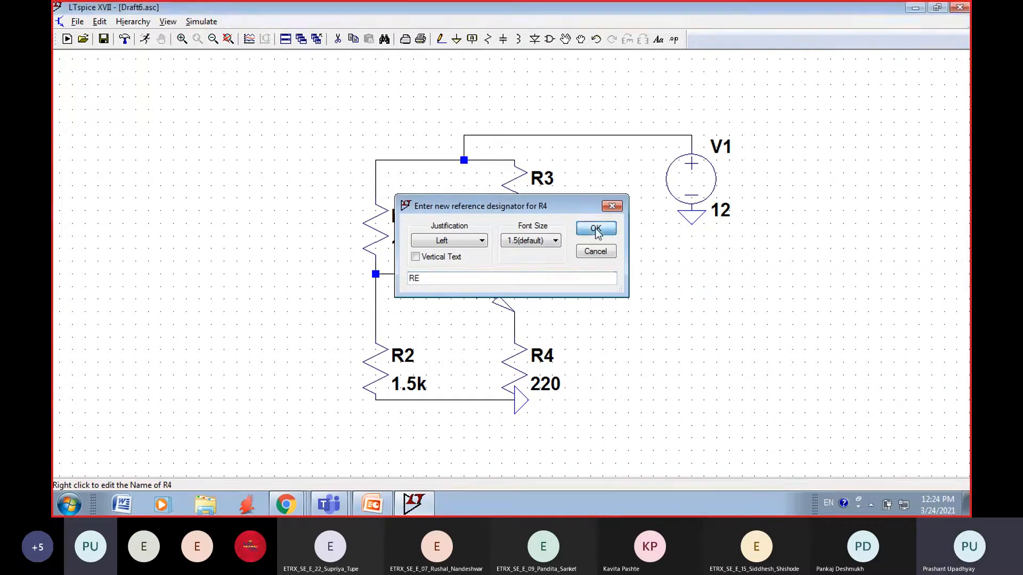
Step: Rename the 2k collector resistor R3 as RC
{"action": "right_click", "coordinate": [544, 179]}
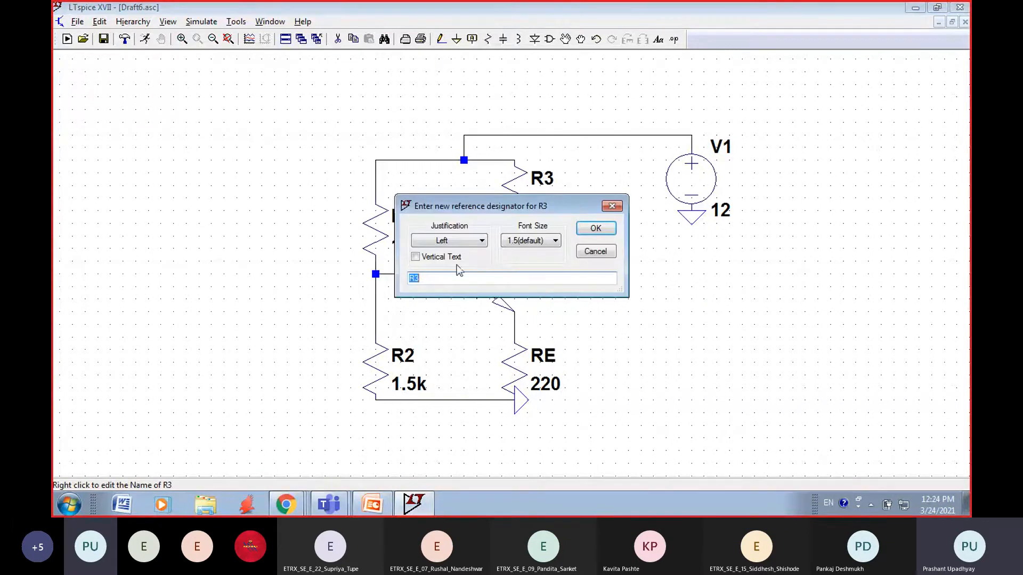
{"action": "left_click", "coordinate": [428, 279]}
{"action": "key", "text": "BackSpace"}
{"action": "type", "text": "C"}
{"action": "left_click", "coordinate": [595, 229]}
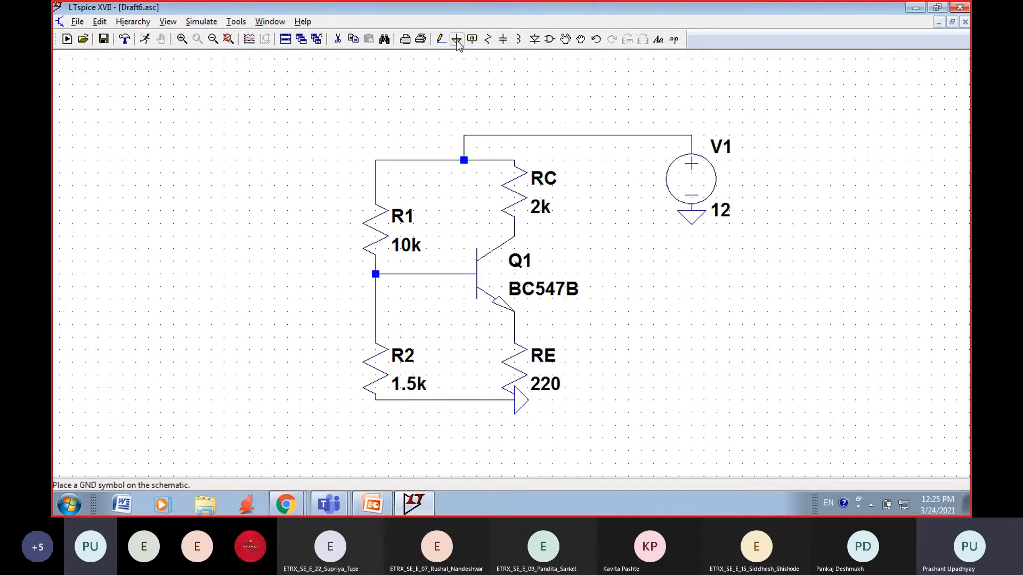
{"action": "left_click", "coordinate": [471, 39]}
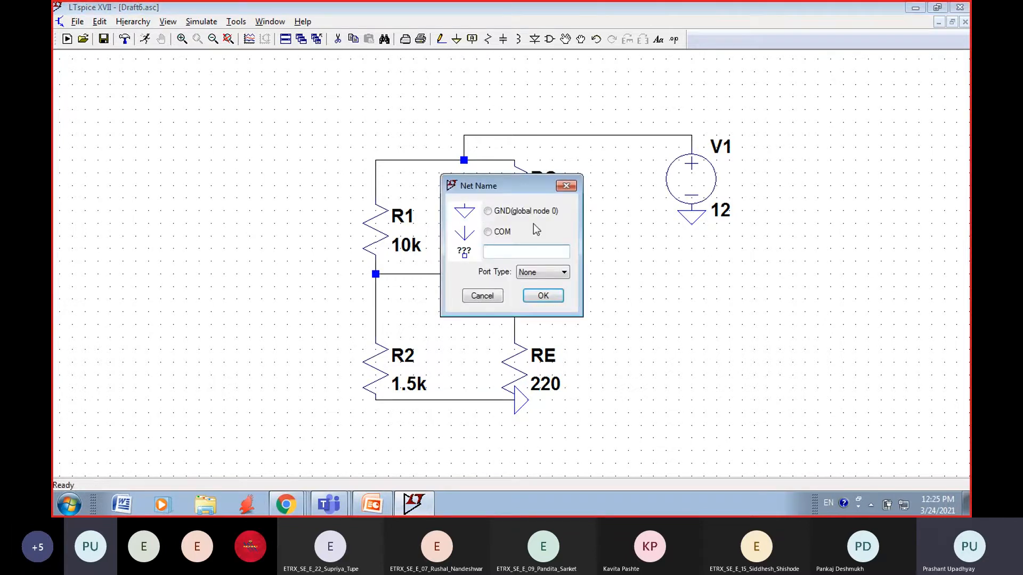
{"action": "left_click", "coordinate": [566, 186]}
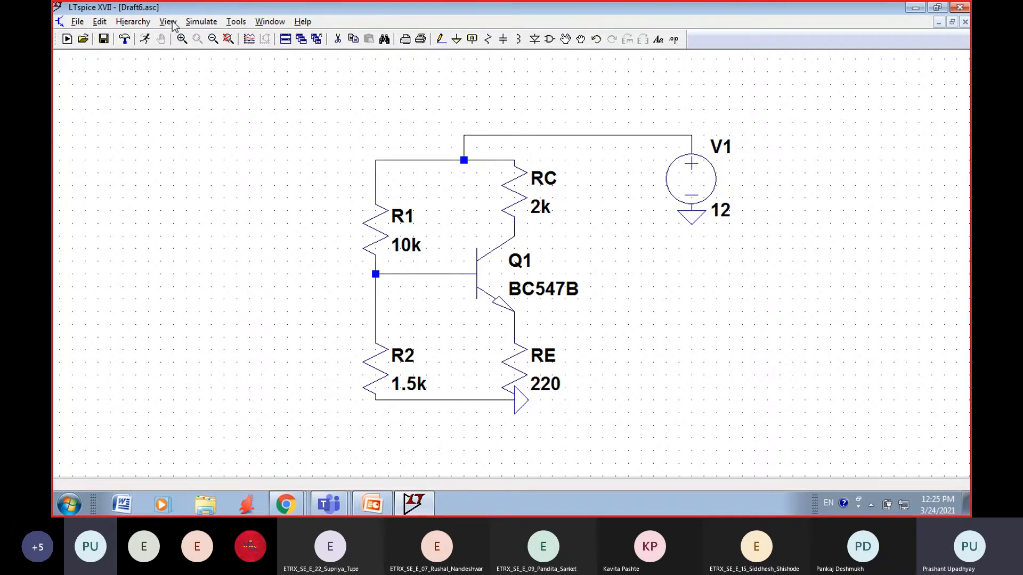
{"action": "left_click", "coordinate": [201, 21]}
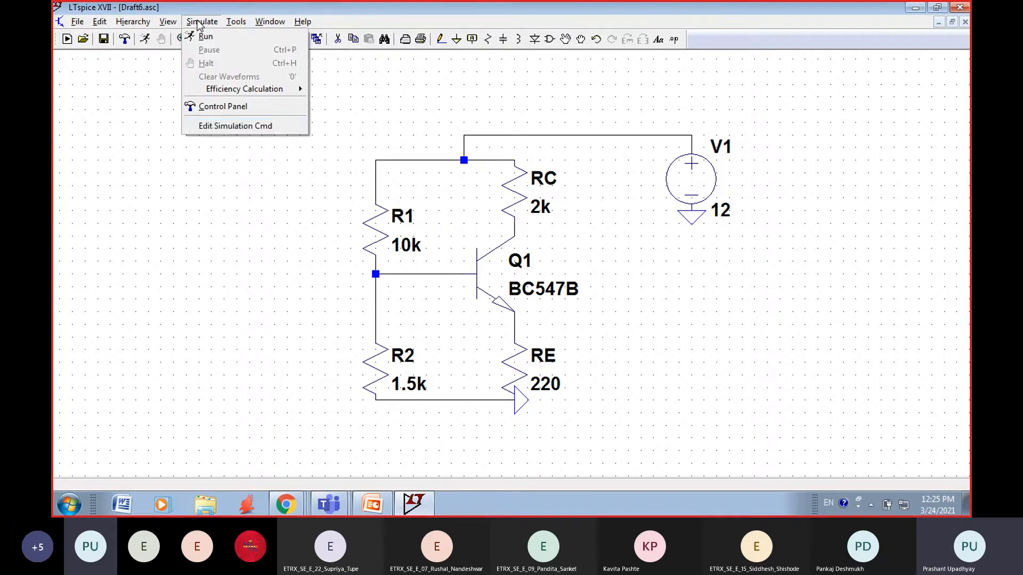
{"action": "left_click", "coordinate": [197, 127]}
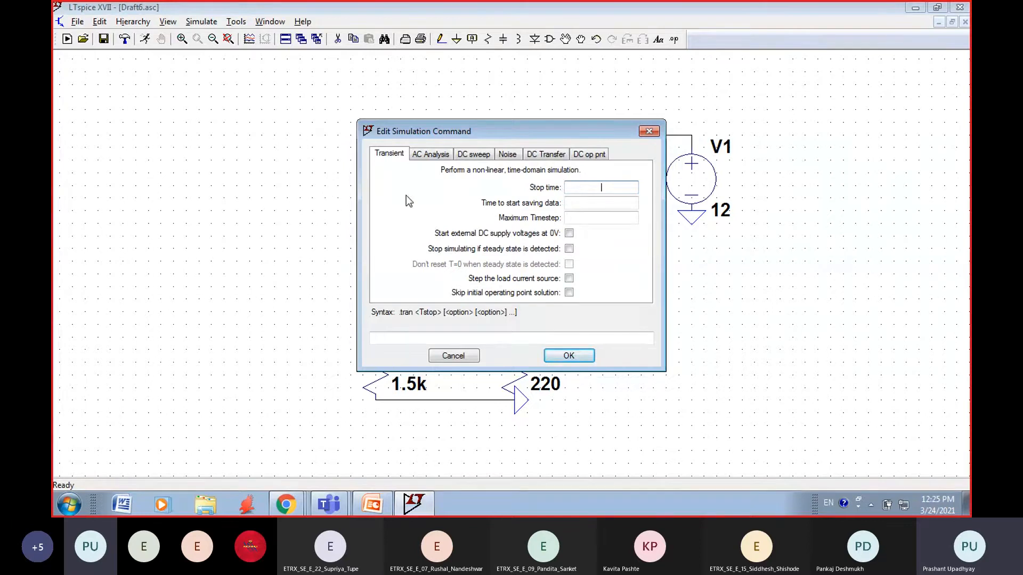
{"action": "left_click", "coordinate": [201, 22]}
{"action": "key", "text": "Escape"}
Step: Open the simulation command settings and review the transient, AC analysis, DC sweep, noise and DC transfer options
{"action": "left_click", "coordinate": [209, 23]}
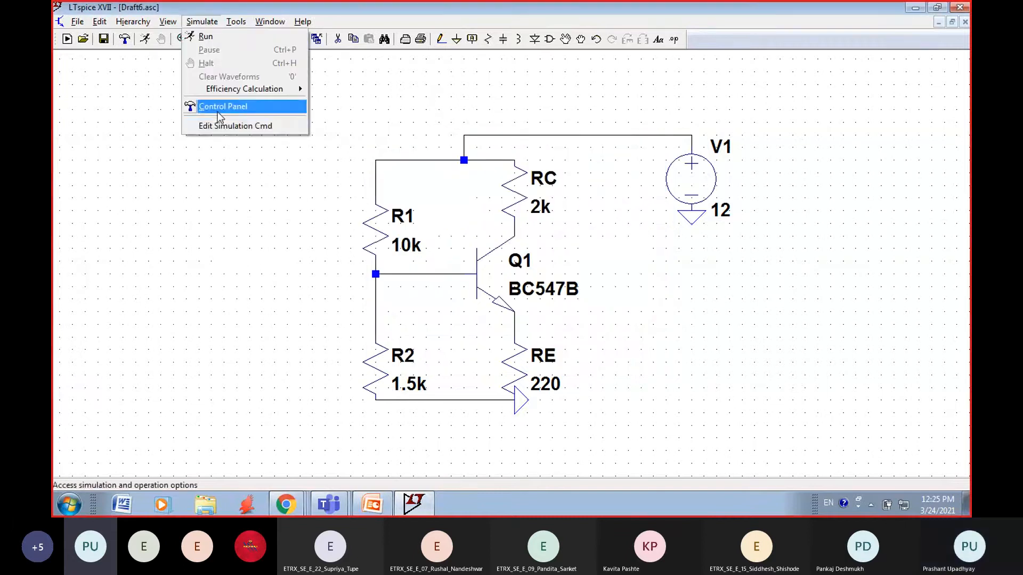
{"action": "left_click", "coordinate": [222, 126]}
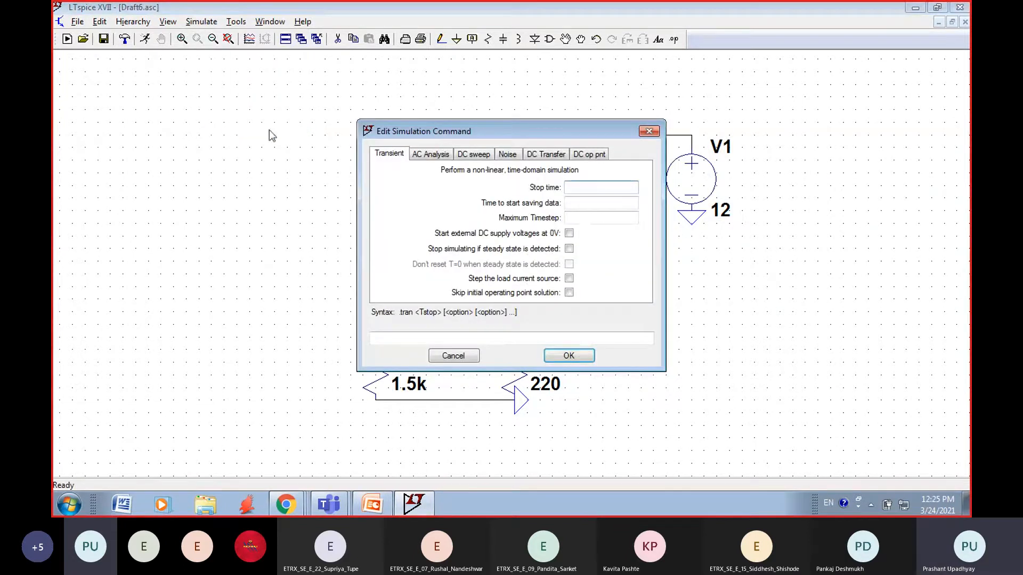
{"action": "left_click", "coordinate": [430, 158]}
{"action": "left_click", "coordinate": [490, 158]}
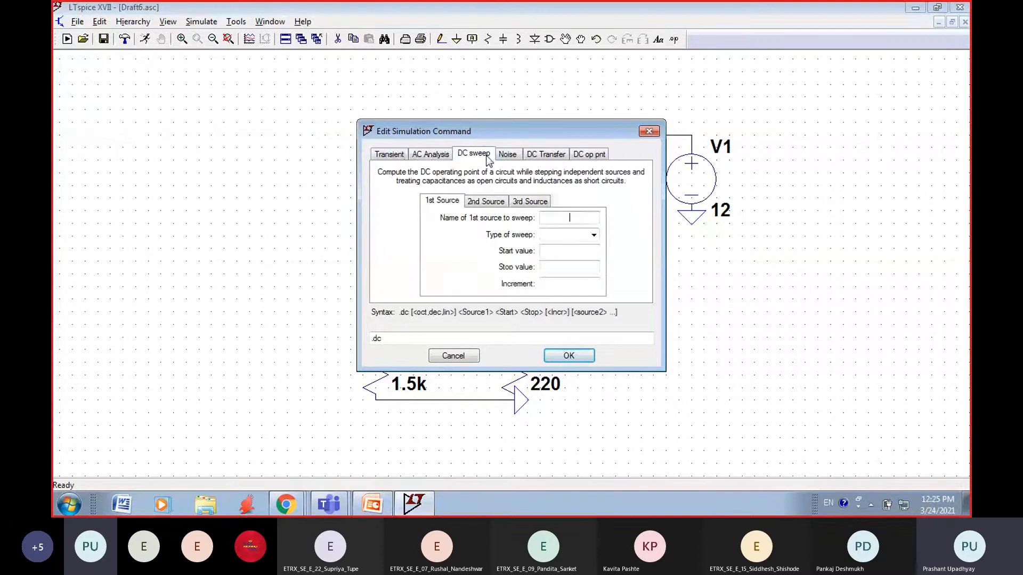
{"action": "left_click", "coordinate": [508, 157]}
{"action": "left_click", "coordinate": [543, 156]}
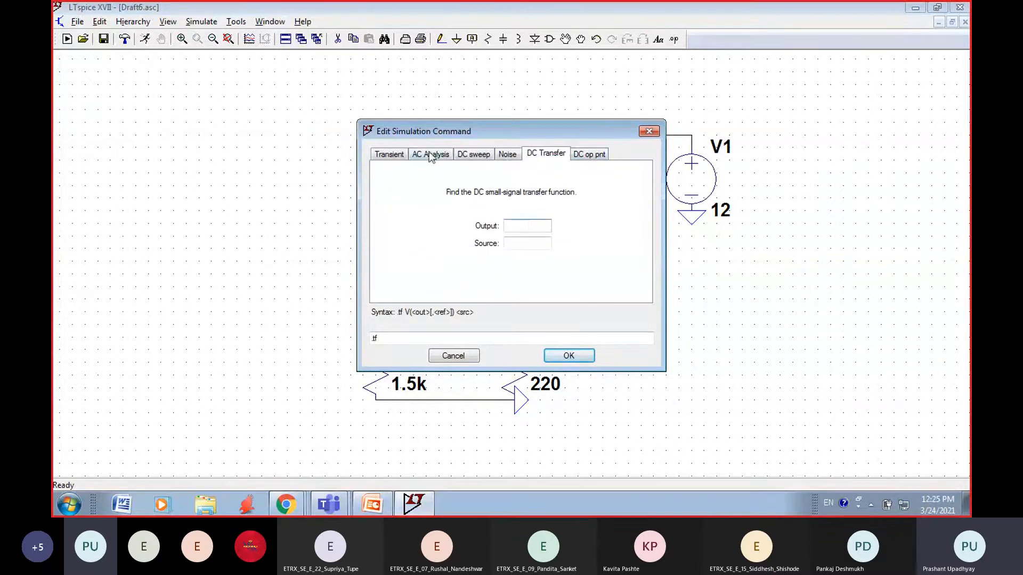
{"action": "left_click", "coordinate": [388, 156]}
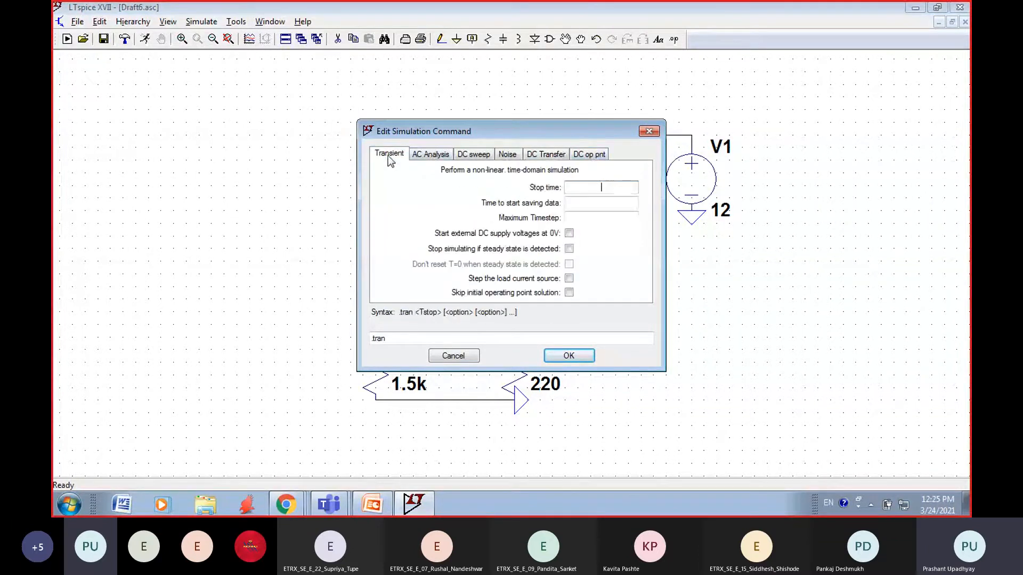
{"action": "left_click", "coordinate": [426, 156]}
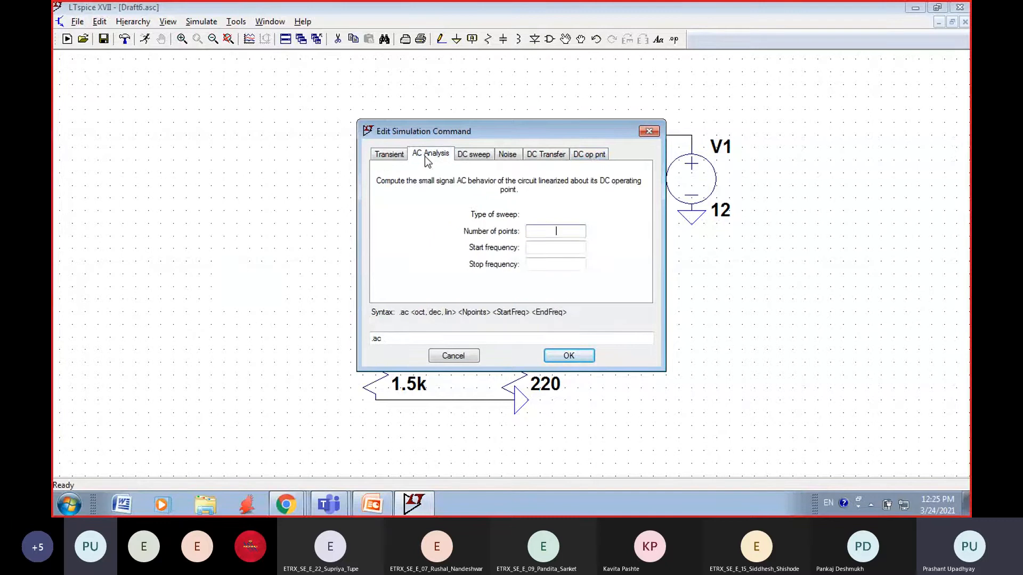
{"action": "left_click", "coordinate": [466, 156]}
{"action": "left_click", "coordinate": [508, 160]}
{"action": "left_click", "coordinate": [537, 155]}
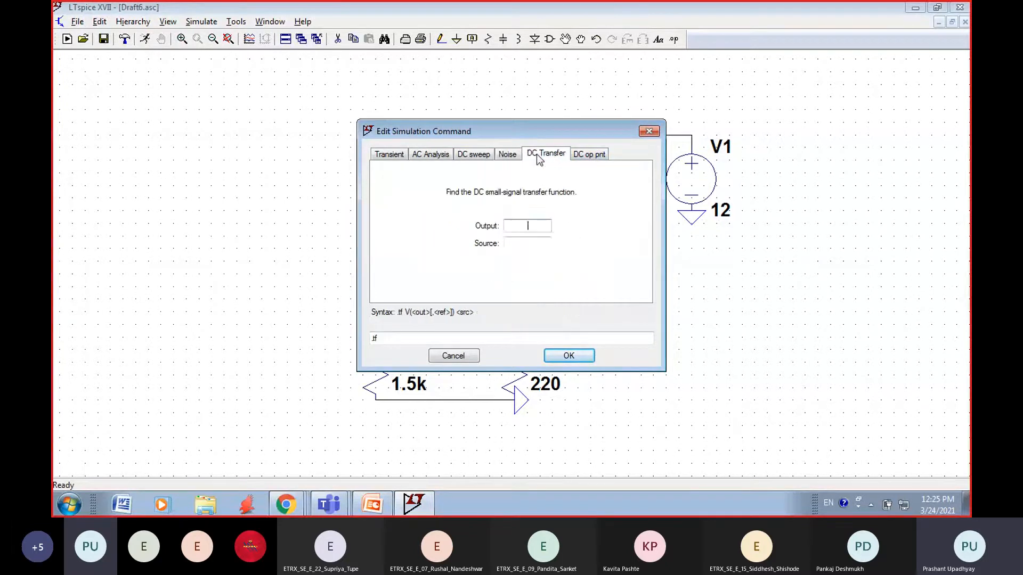
Step: Choose the DC operating point analysis and place its .op directive in the empty area beside the transistor
{"action": "left_click", "coordinate": [583, 157]}
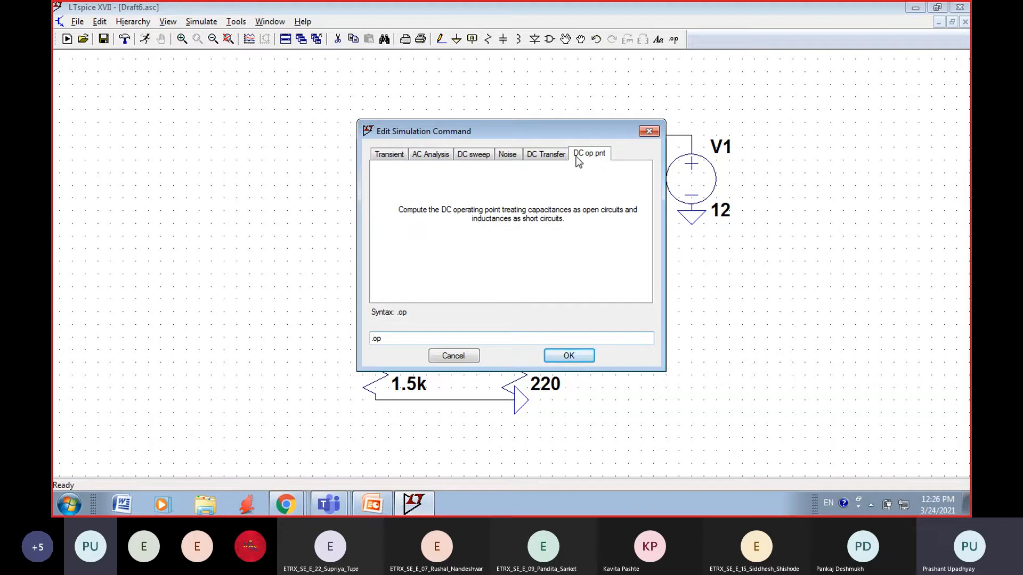
{"action": "left_click", "coordinate": [567, 355]}
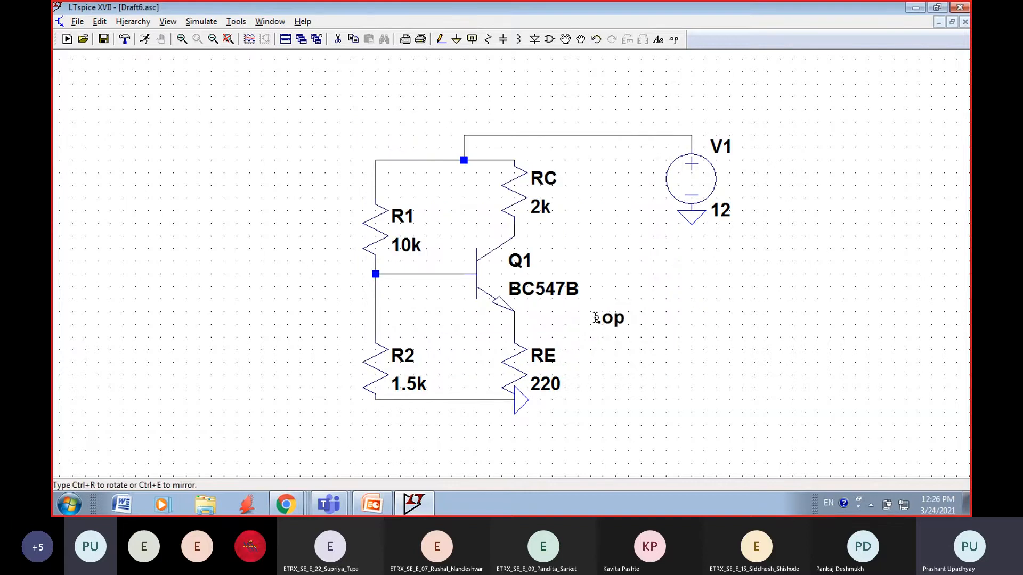
{"action": "left_click", "coordinate": [596, 320]}
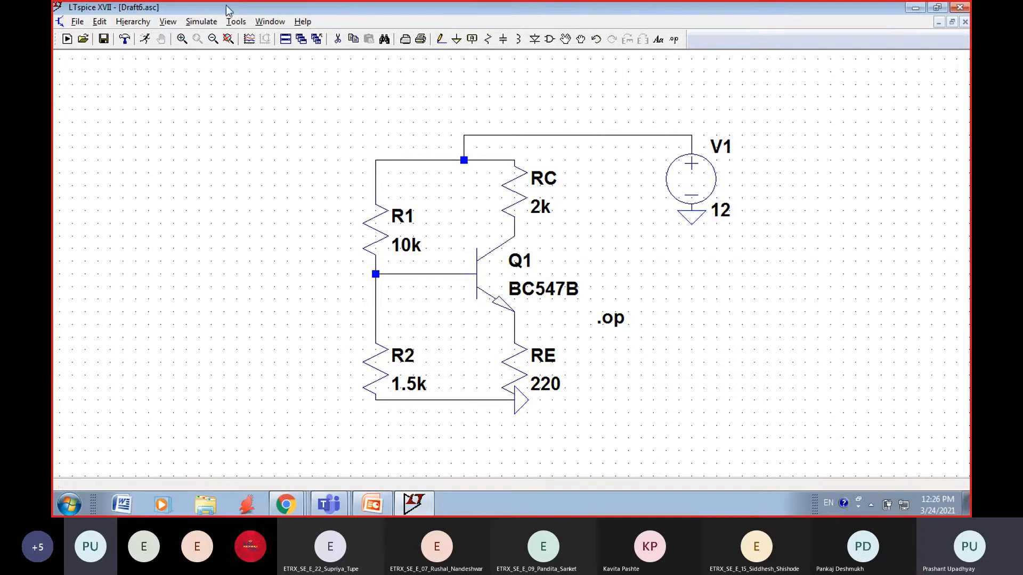
Step: Run the operating point simulation, examine the node voltages and device currents alongside the schematic, and close the results
{"action": "left_click", "coordinate": [199, 22]}
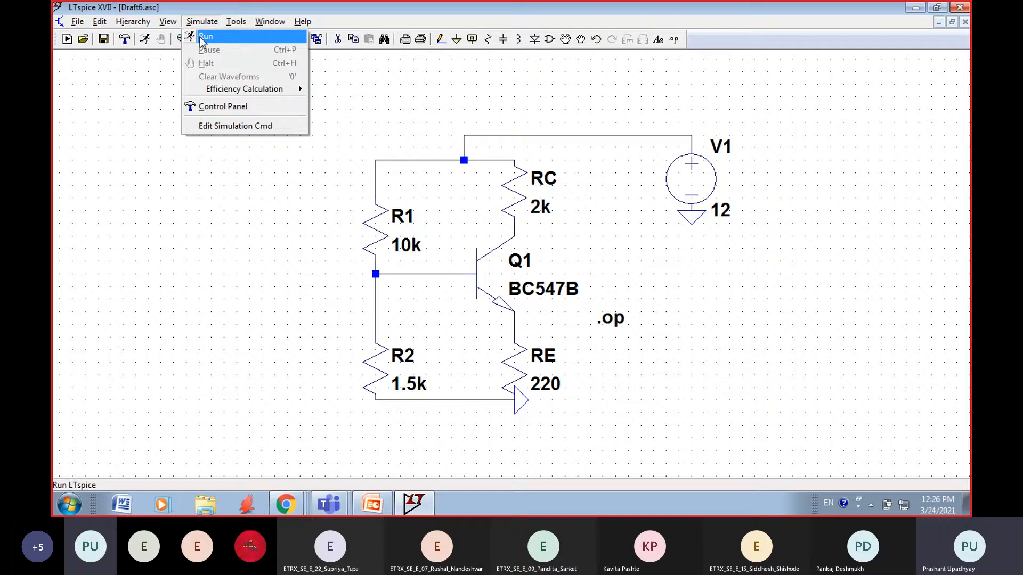
{"action": "left_click", "coordinate": [222, 38]}
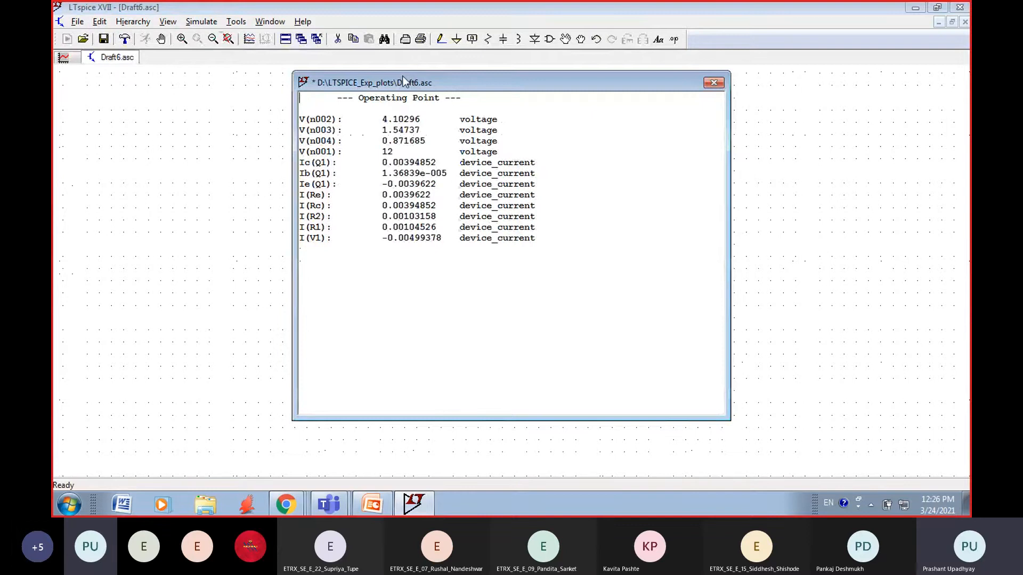
{"action": "left_click_drag", "start_coordinate": [403, 78], "coordinate": [354, 113]}
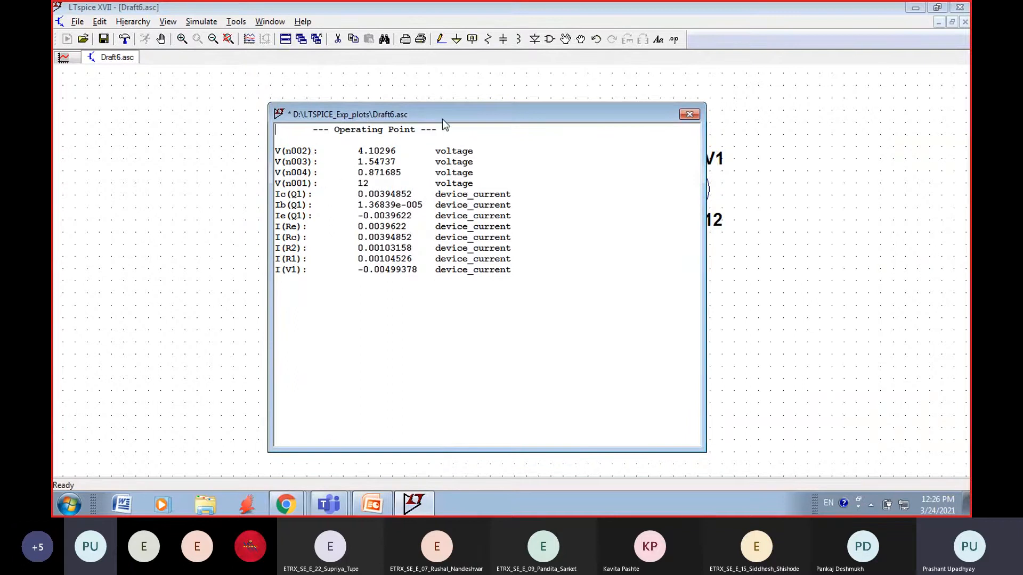
{"action": "left_click_drag", "start_coordinate": [442, 119], "coordinate": [365, 120]}
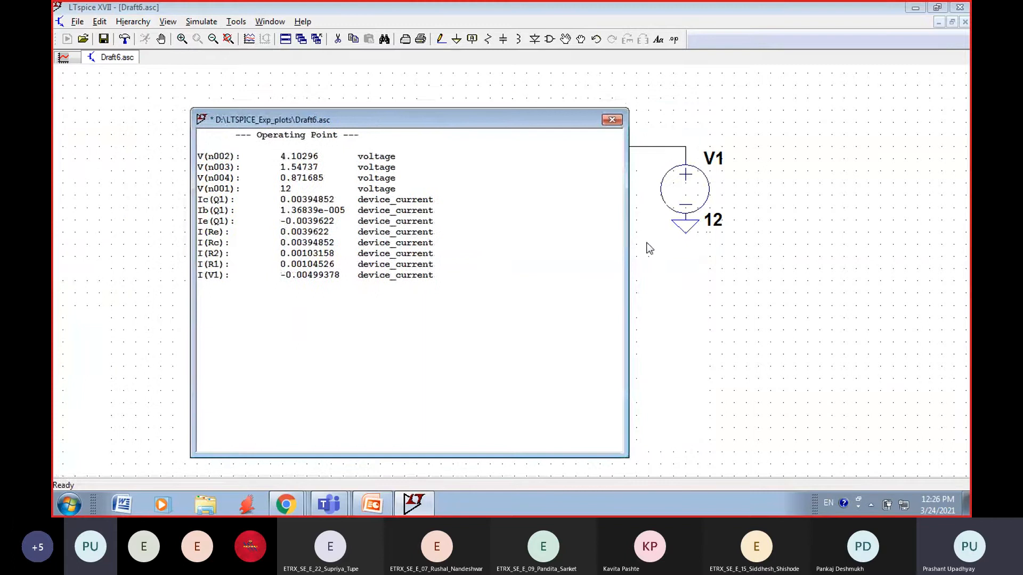
{"action": "left_click_drag", "start_coordinate": [627, 243], "coordinate": [391, 257]}
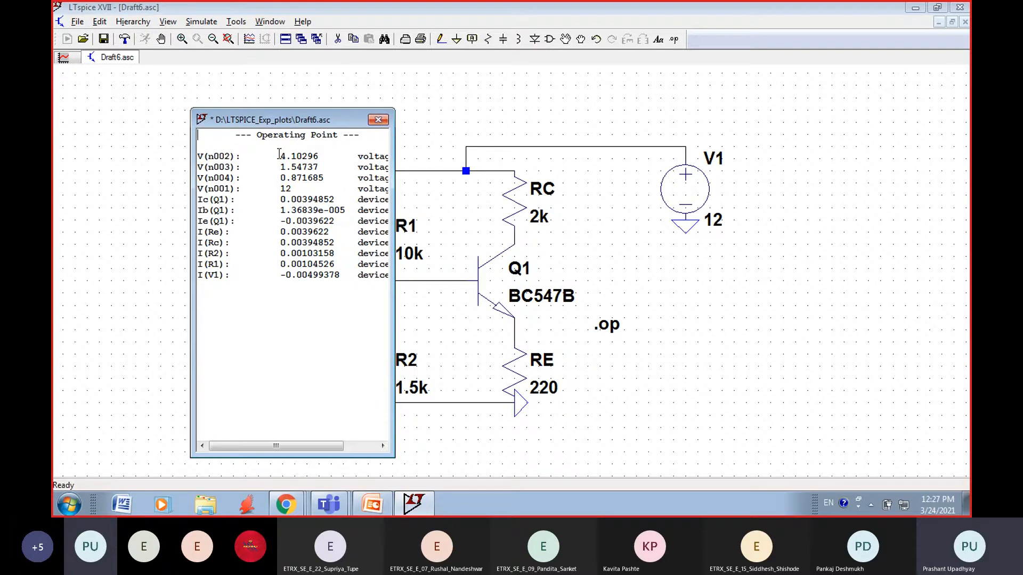
{"action": "left_click_drag", "start_coordinate": [391, 234], "coordinate": [557, 241]}
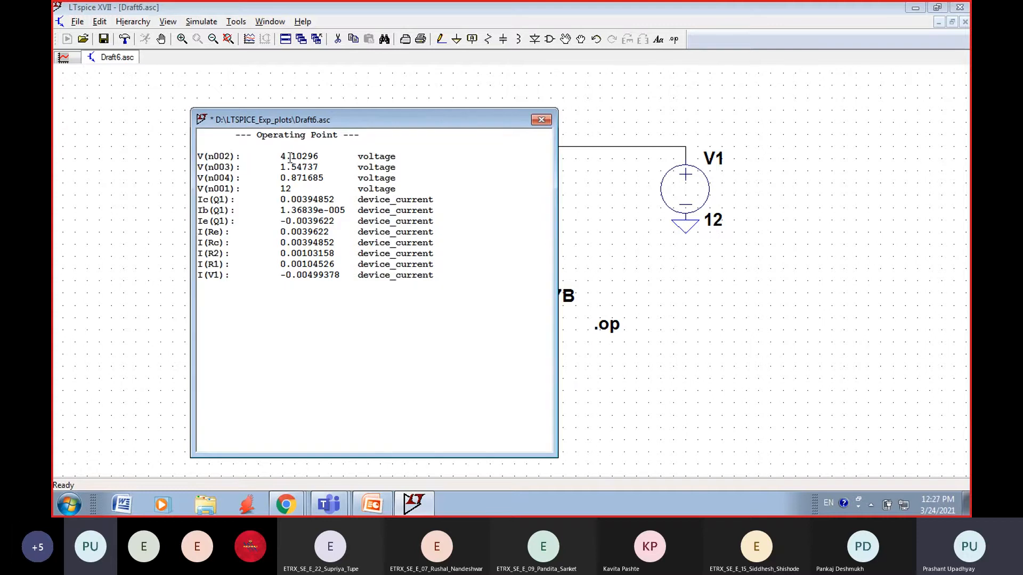
{"action": "left_click", "coordinate": [541, 119]}
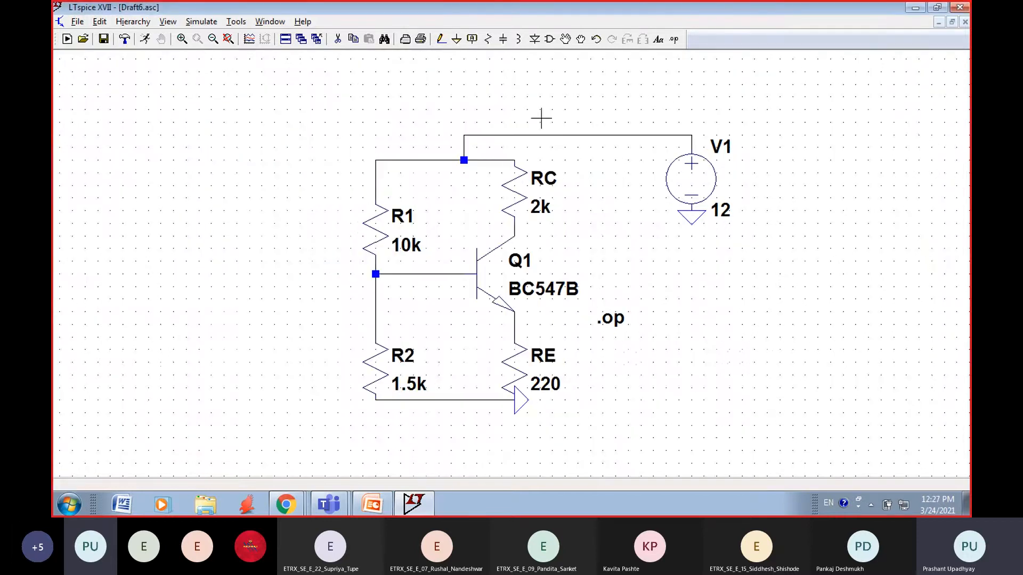
Step: Label the net at Q1's base, on the wire from the R1–R2 junction, as B
{"action": "left_click", "coordinate": [475, 41]}
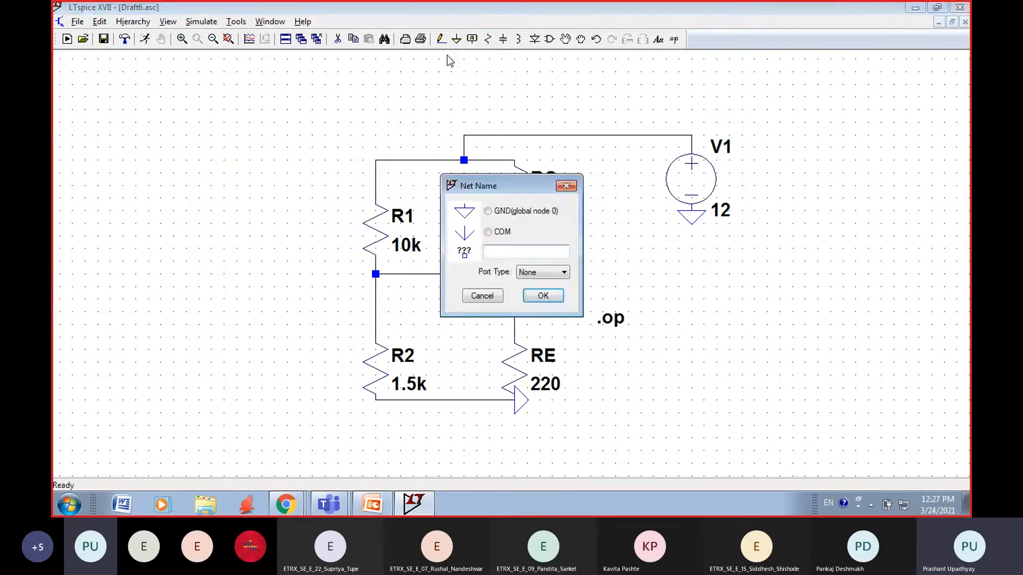
{"action": "left_click", "coordinate": [566, 185]}
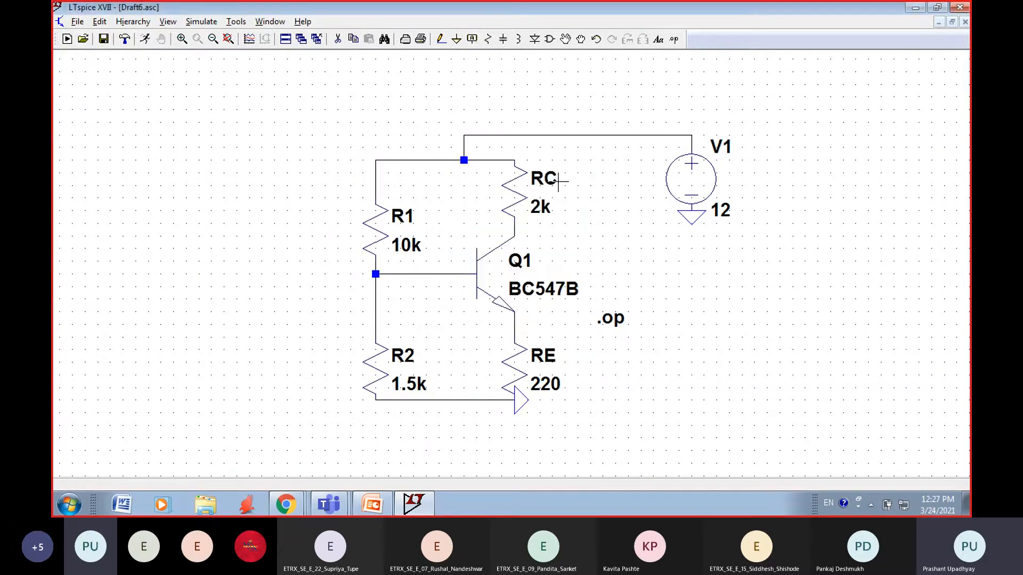
{"action": "left_click", "coordinate": [473, 40]}
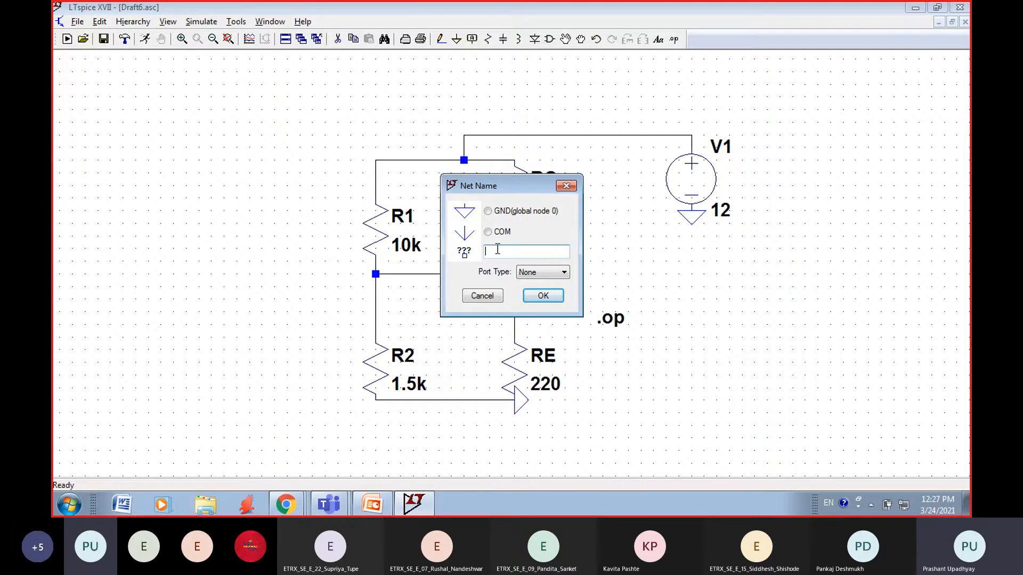
{"action": "type", "text": "B"}
{"action": "left_click", "coordinate": [543, 295]}
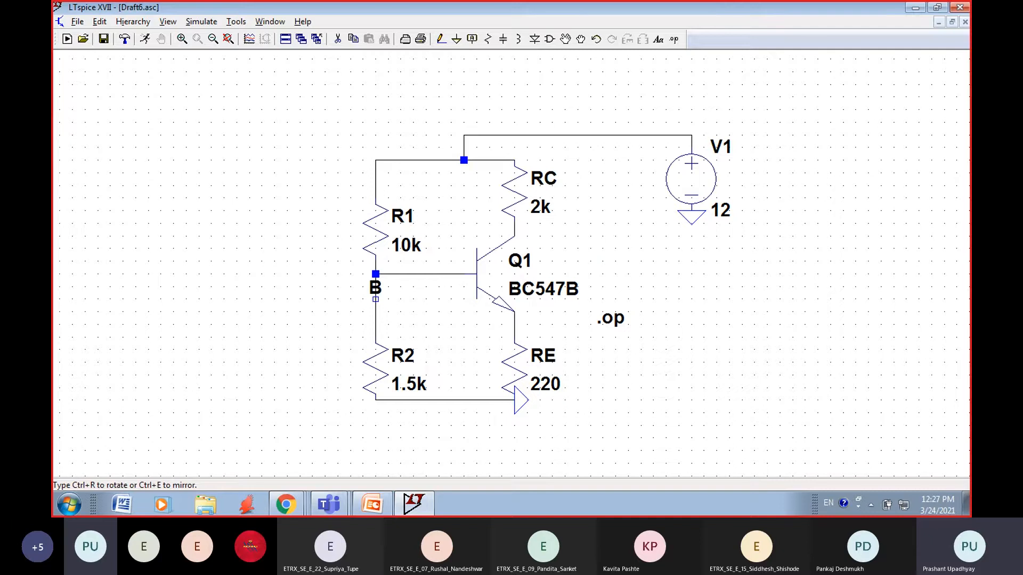
{"action": "left_click", "coordinate": [401, 274]}
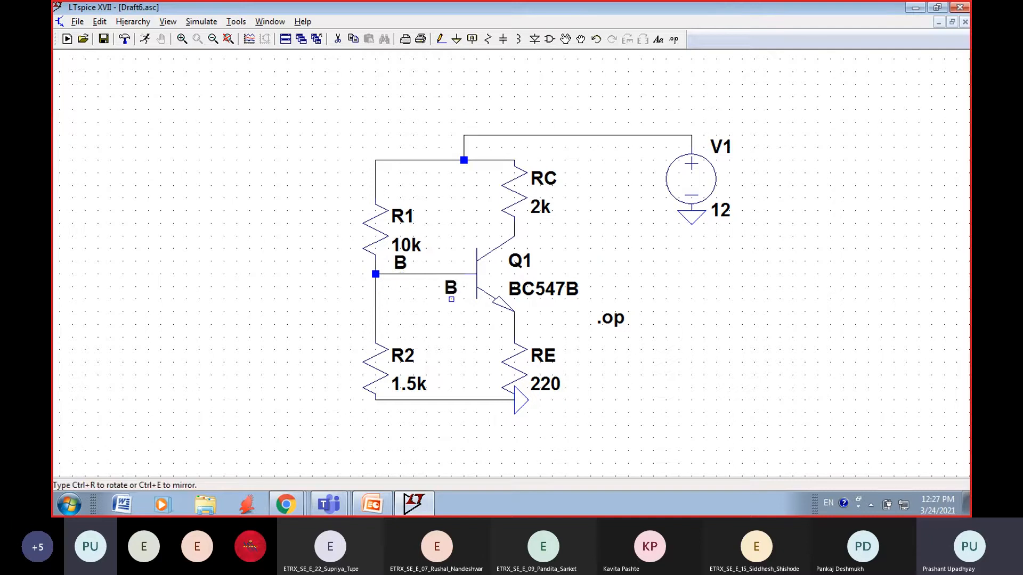
{"action": "key", "text": "Escape"}
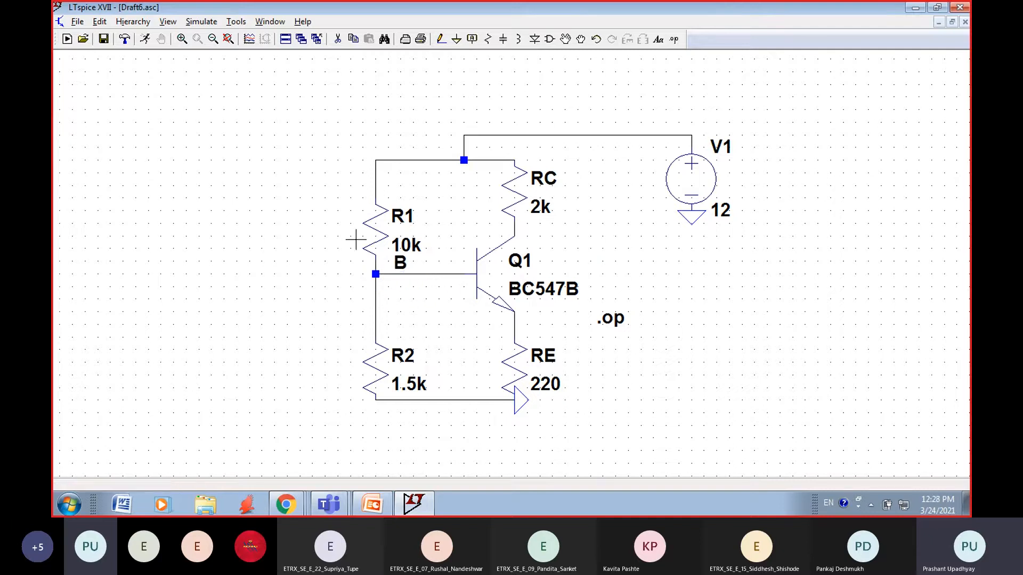
Step: Label the net at Q1's collector, at the junction with RC, as C
{"action": "left_click", "coordinate": [472, 39]}
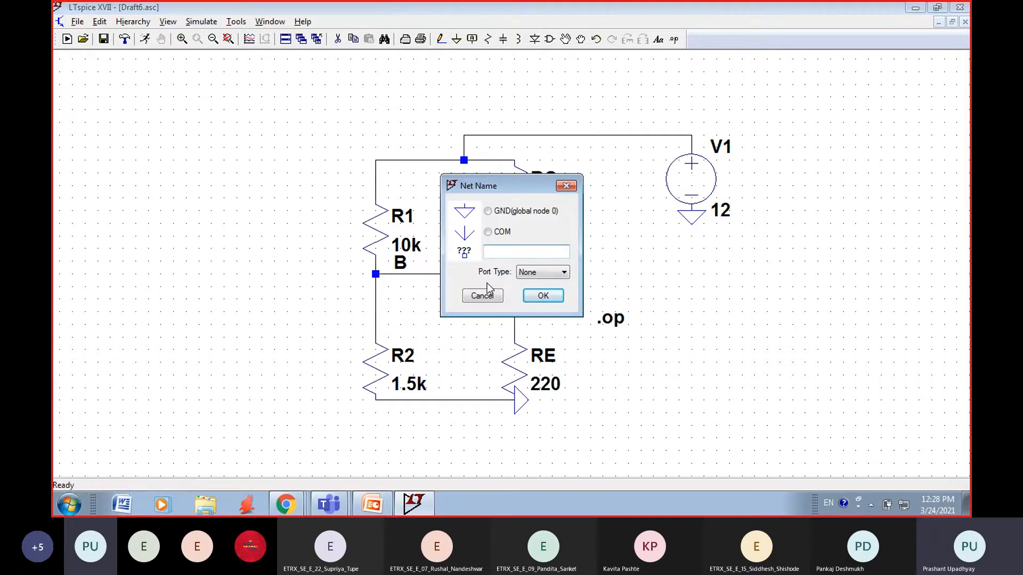
{"action": "type", "text": "C"}
{"action": "left_click", "coordinate": [543, 295]}
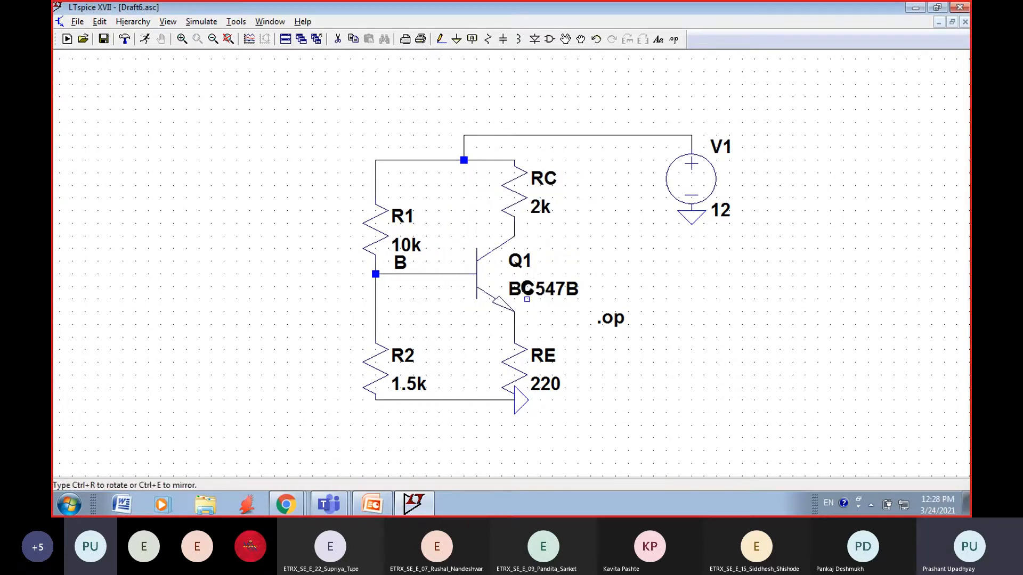
{"action": "left_click", "coordinate": [514, 235]}
{"action": "right_click", "coordinate": [590, 235]}
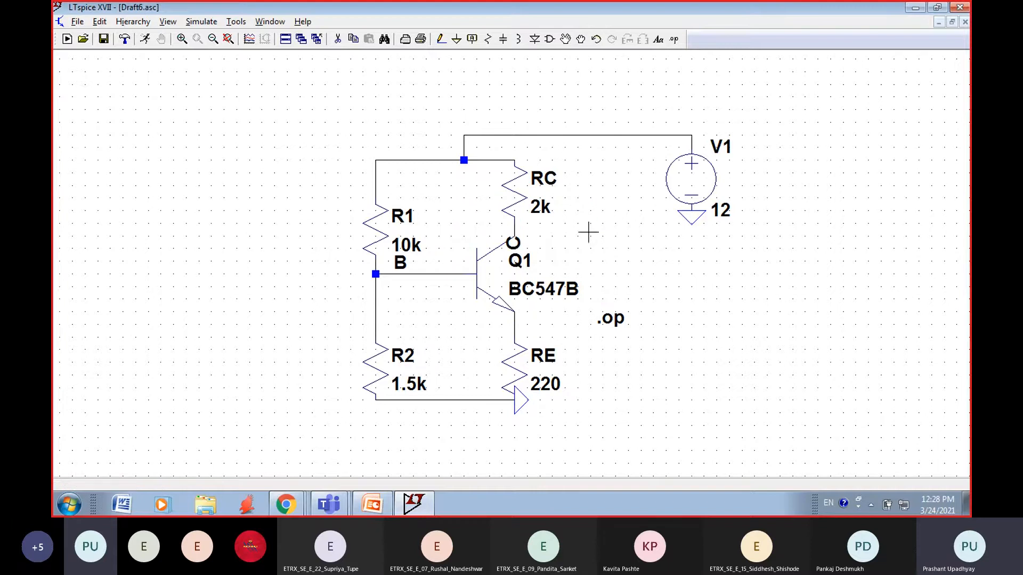
Step: Label the net at Q1's emitter, on the wire to RE, as E
{"action": "left_click", "coordinate": [472, 39]}
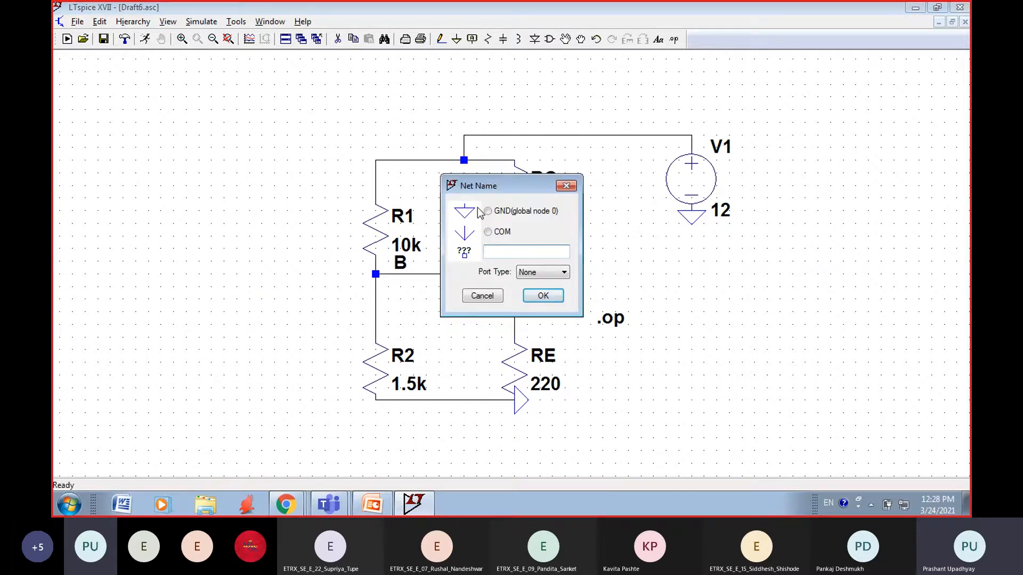
{"action": "type", "text": "E"}
{"action": "left_click", "coordinate": [541, 296]}
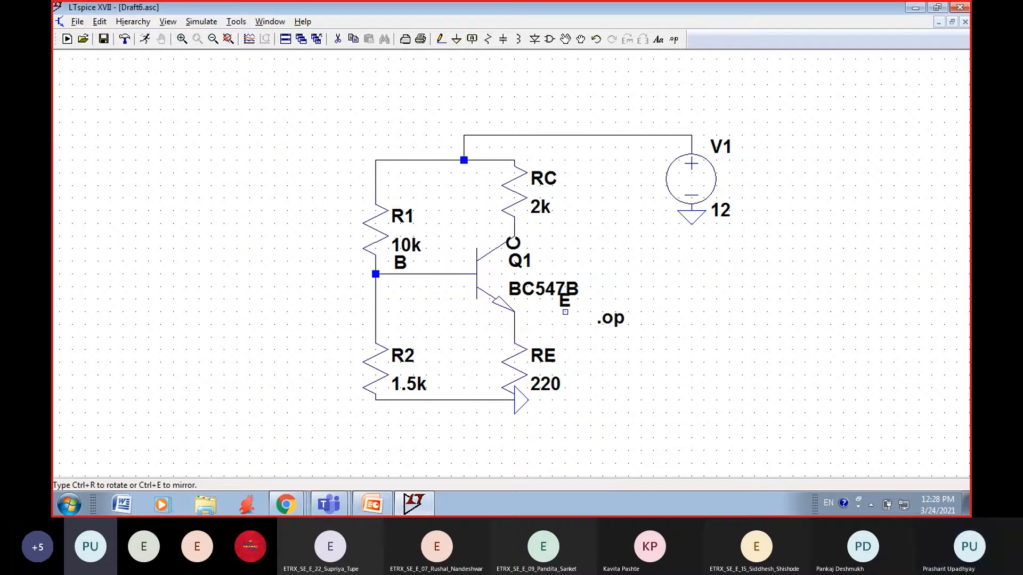
{"action": "left_click", "coordinate": [515, 311]}
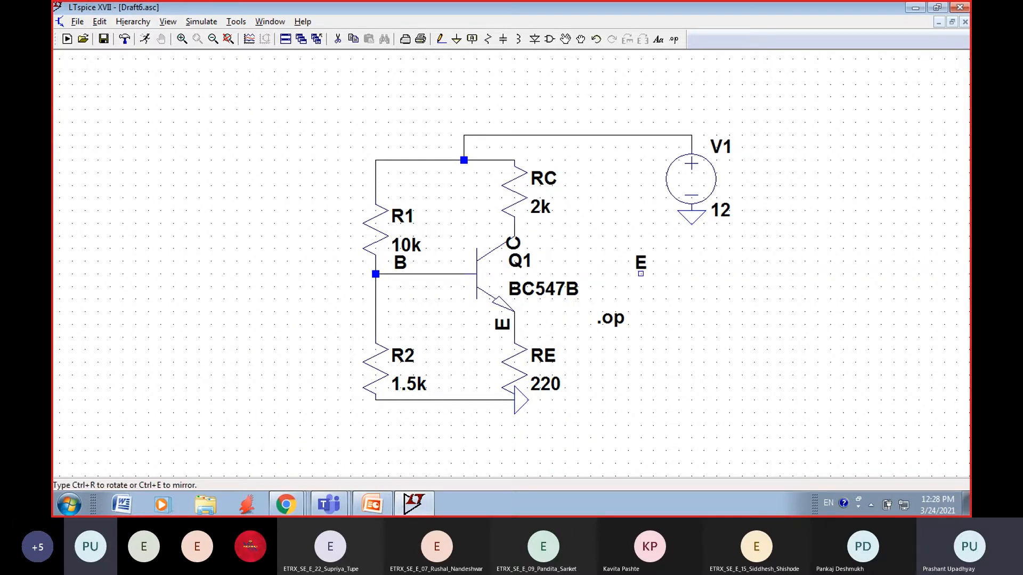
{"action": "right_click", "coordinate": [638, 268]}
{"action": "right_click", "coordinate": [601, 197]}
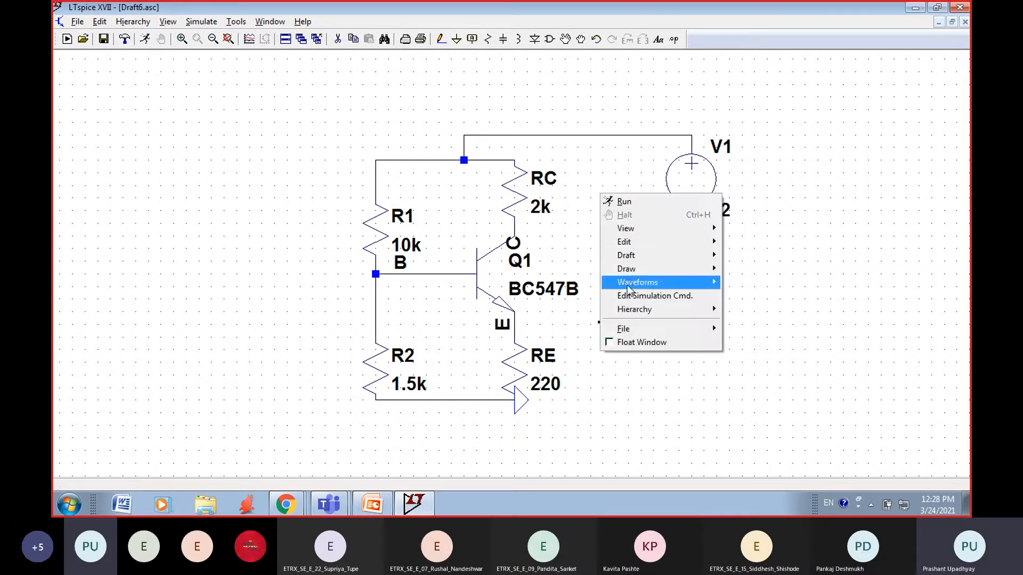
{"action": "left_click", "coordinate": [567, 176]}
Step: Label the supply net at the corner of the wire above V1 as Bat
{"action": "left_click", "coordinate": [472, 39]}
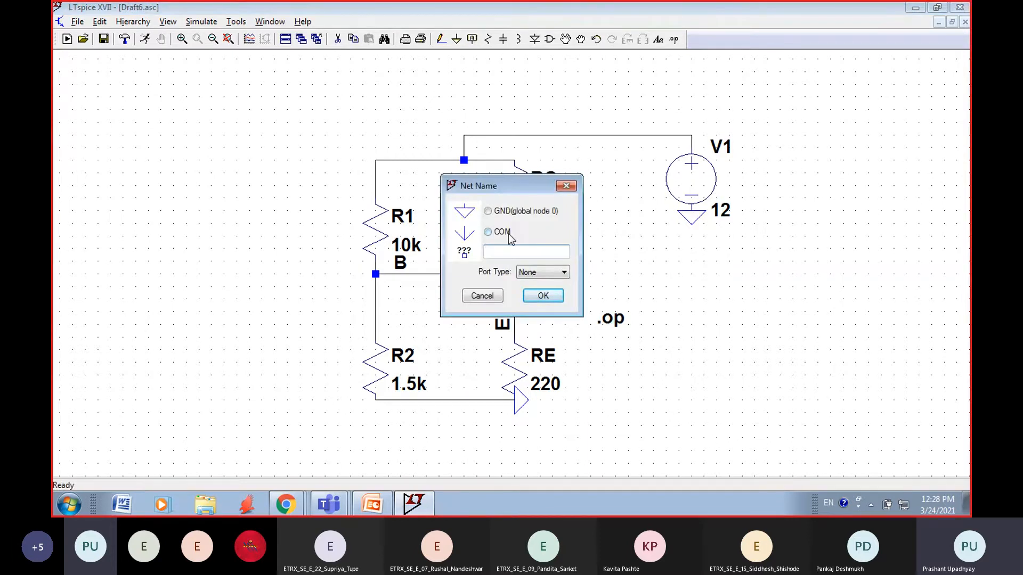
{"action": "type", "text": "Bat"}
{"action": "left_click", "coordinate": [542, 296]}
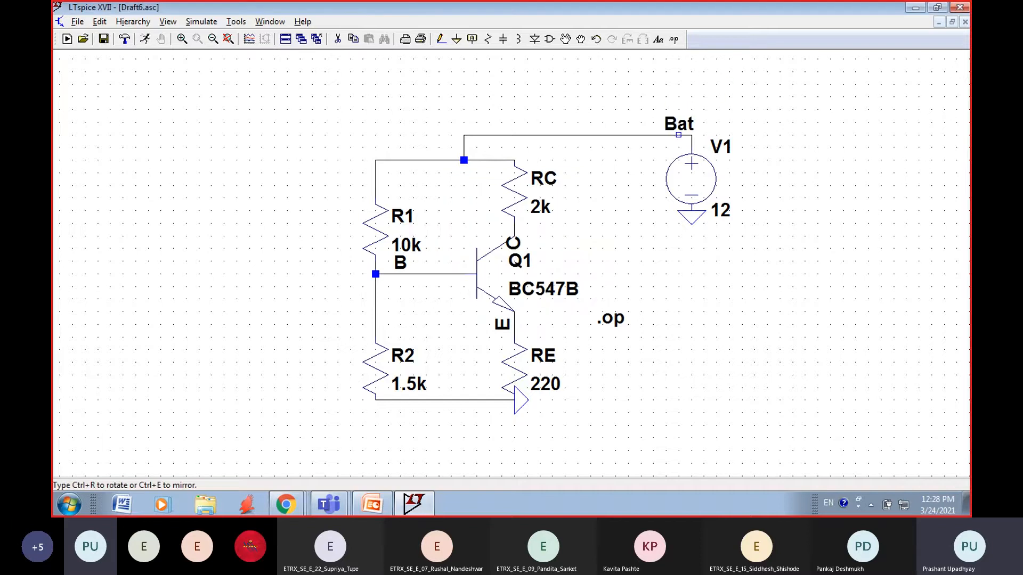
{"action": "left_click", "coordinate": [691, 135]}
{"action": "key", "text": "Escape"}
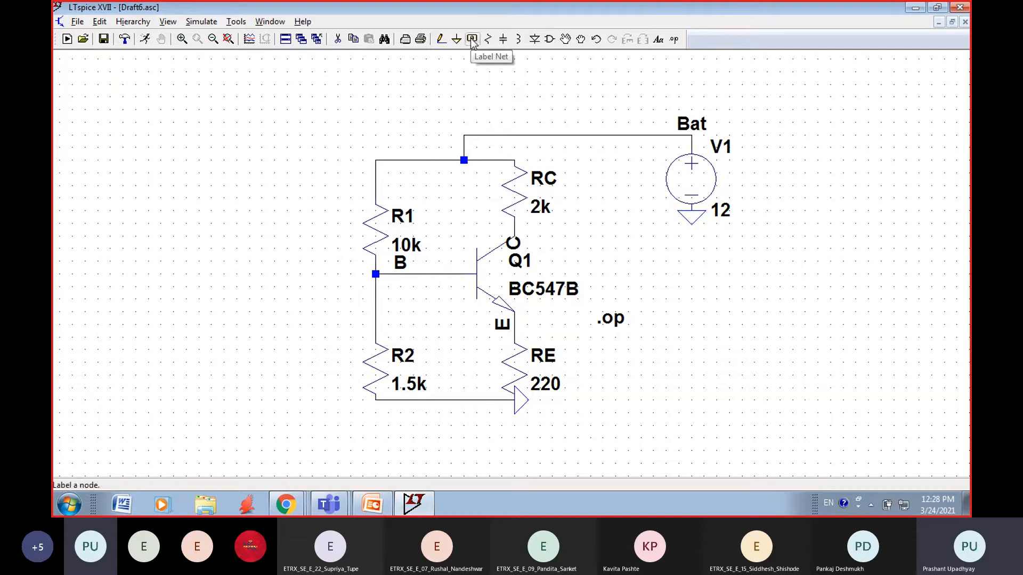
Step: Run the operating point simulation and enlarge the results window to show all labelled node voltages and device currents
{"action": "left_click", "coordinate": [202, 21]}
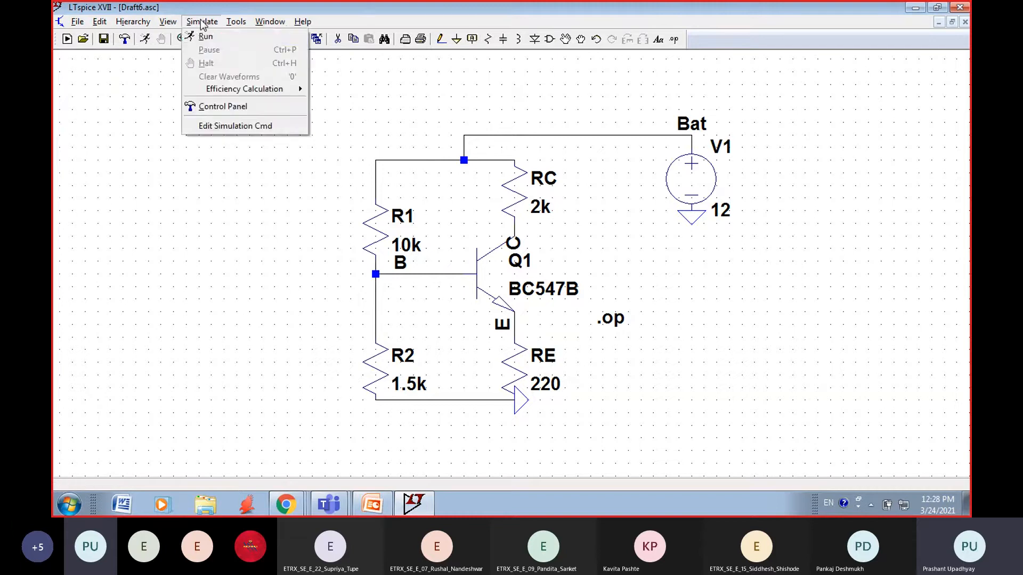
{"action": "left_click", "coordinate": [204, 35]}
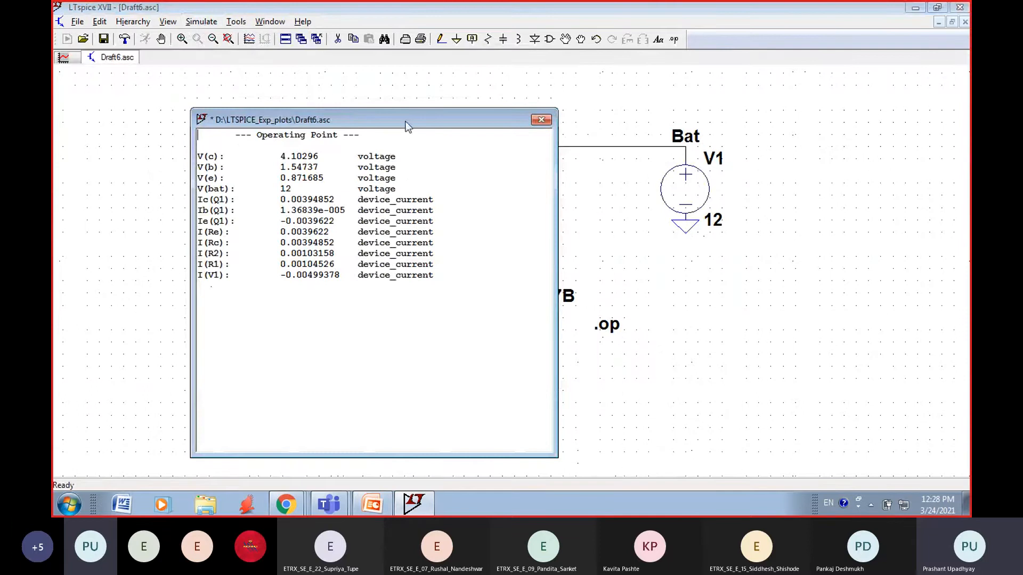
{"action": "left_click_drag", "start_coordinate": [556, 198], "coordinate": [732, 256]}
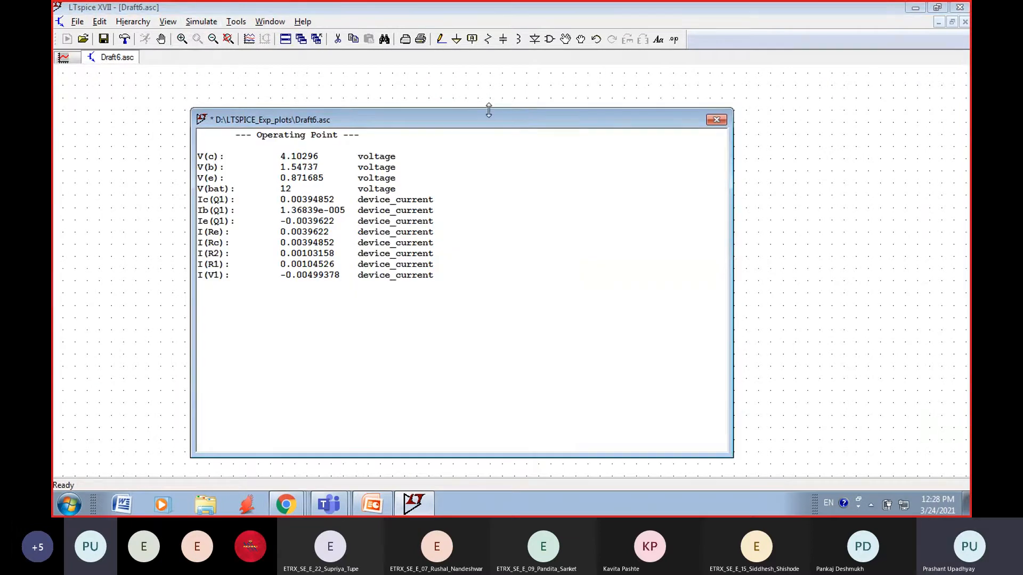
{"action": "left_click_drag", "start_coordinate": [488, 109], "coordinate": [491, 49]}
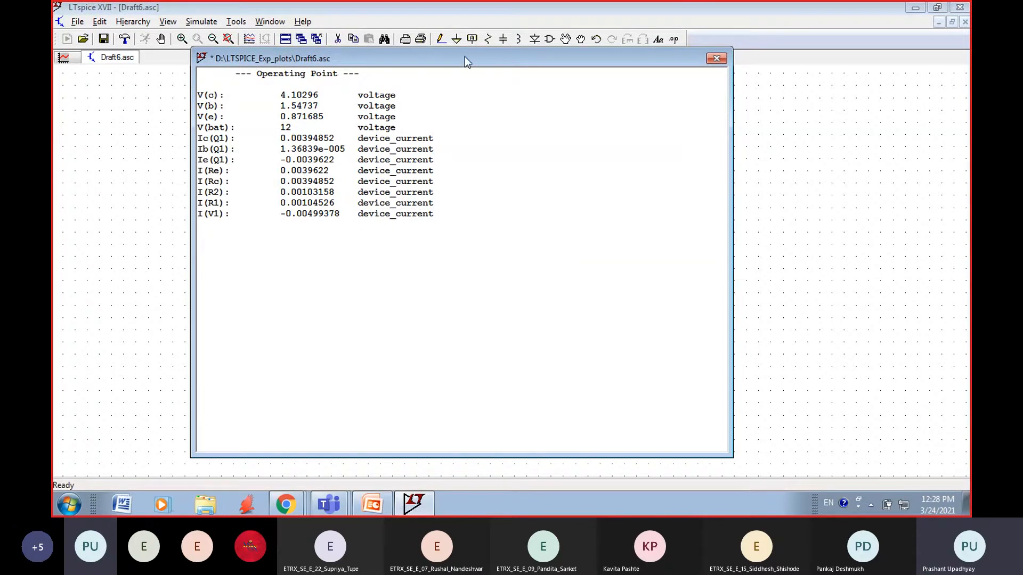
{"action": "left_click_drag", "start_coordinate": [465, 56], "coordinate": [535, 86]}
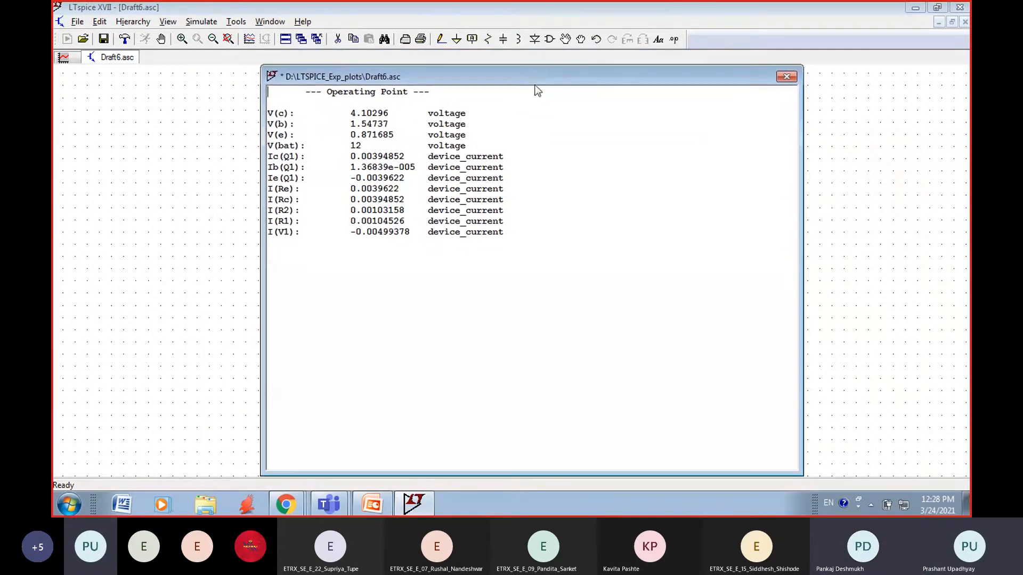
{"action": "left_click_drag", "start_coordinate": [801, 238], "coordinate": [934, 305]}
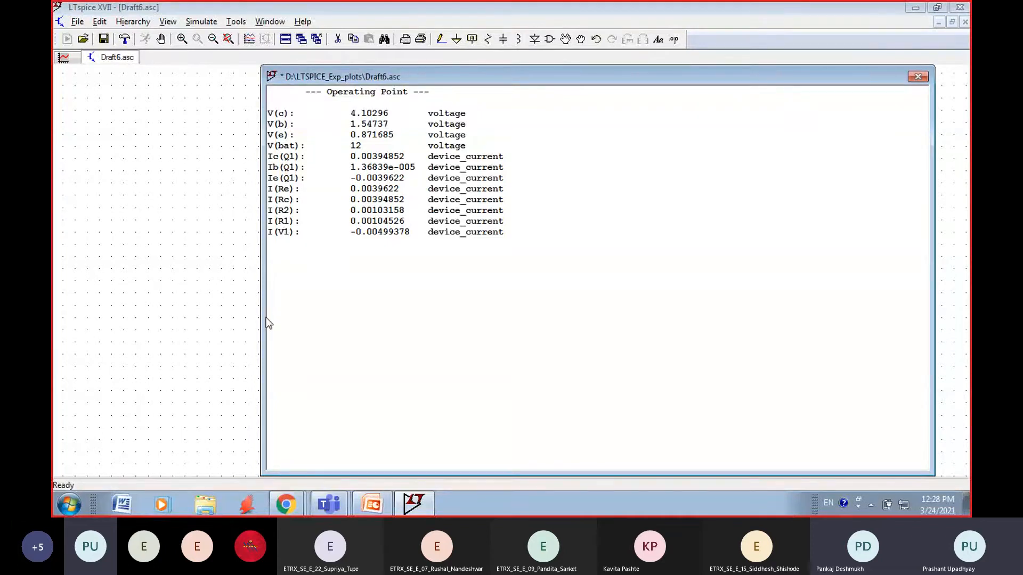
{"action": "left_click_drag", "start_coordinate": [261, 314], "coordinate": [138, 302]}
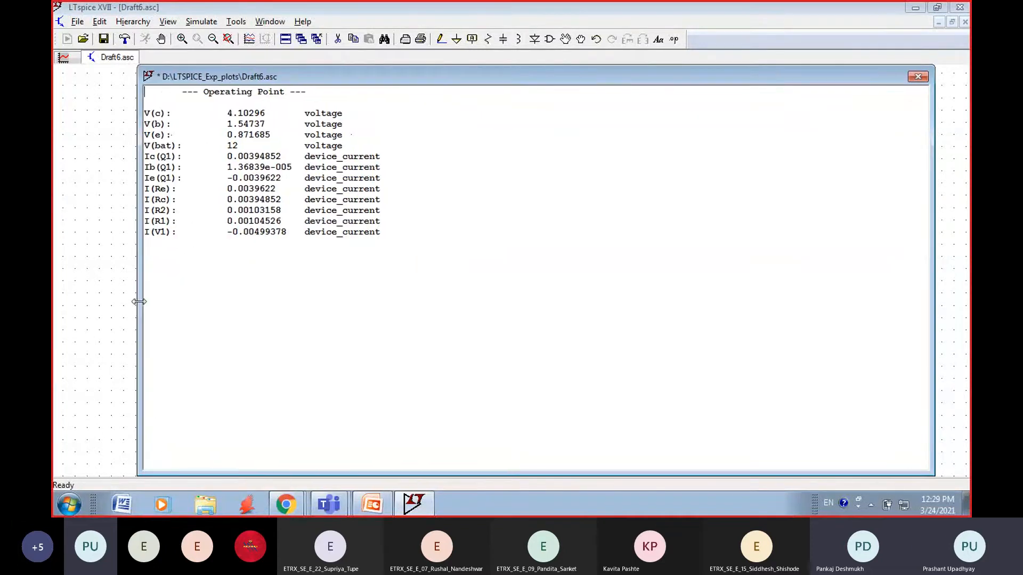
{"action": "left_click", "coordinate": [144, 310]}
Step: Examine the listed voltages and currents, narrow the results window to compare them with the schematic, and close it
{"action": "left_click_drag", "start_coordinate": [147, 105], "coordinate": [413, 257]}
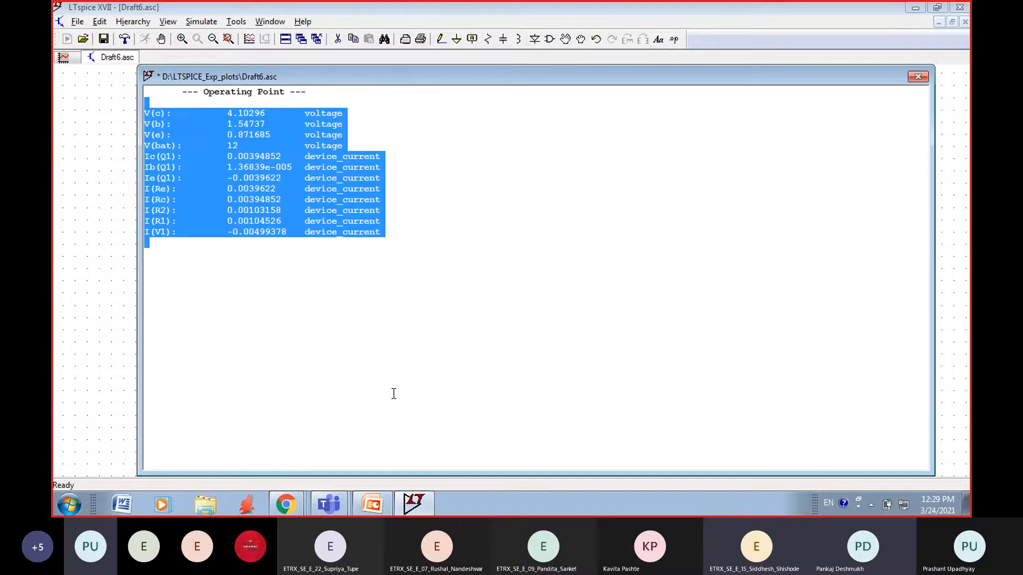
{"action": "left_click", "coordinate": [308, 363]}
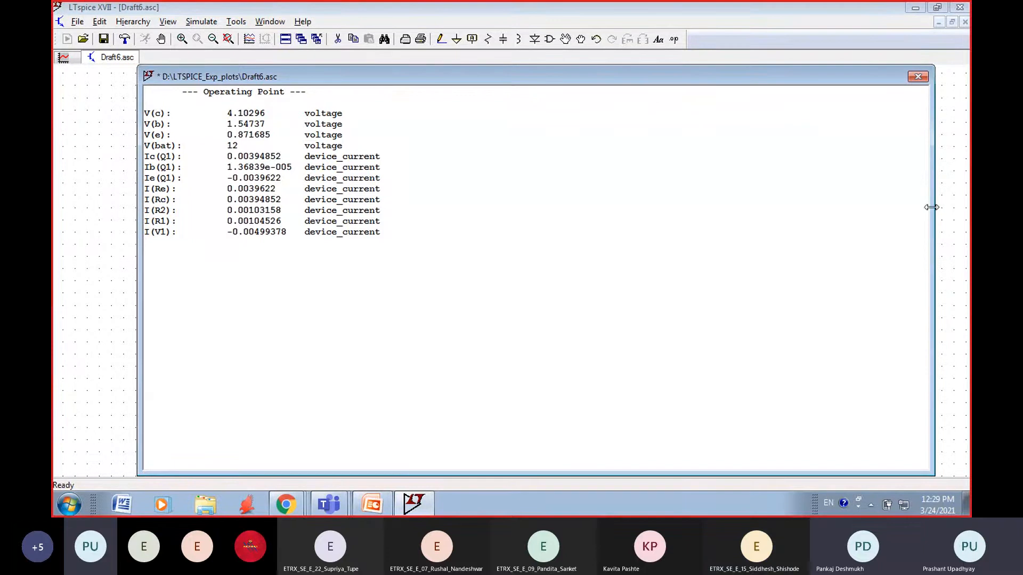
{"action": "left_click_drag", "start_coordinate": [932, 208], "coordinate": [397, 208]}
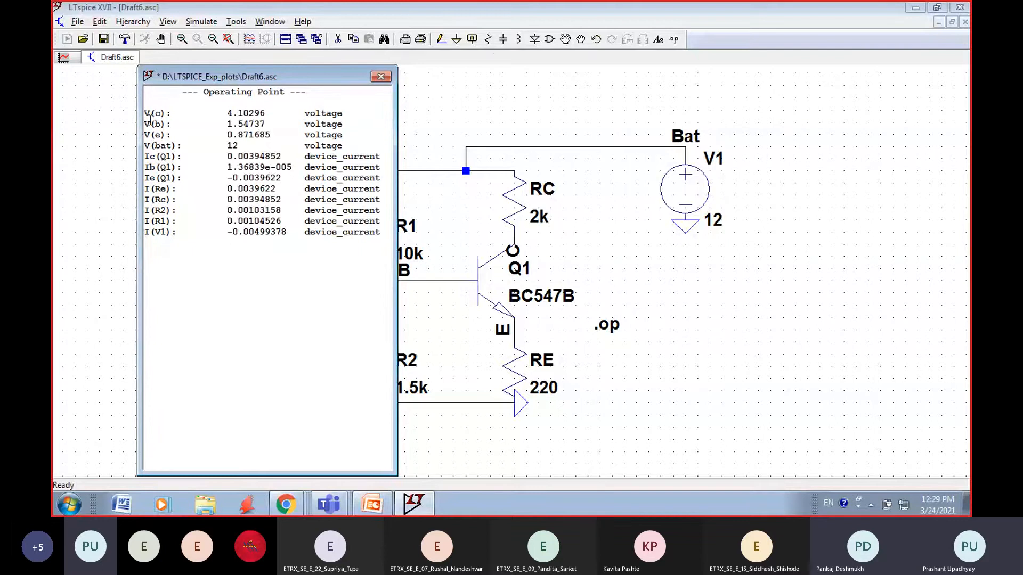
{"action": "left_click_drag", "start_coordinate": [146, 113], "coordinate": [192, 109]}
{"action": "left_click", "coordinate": [381, 76]}
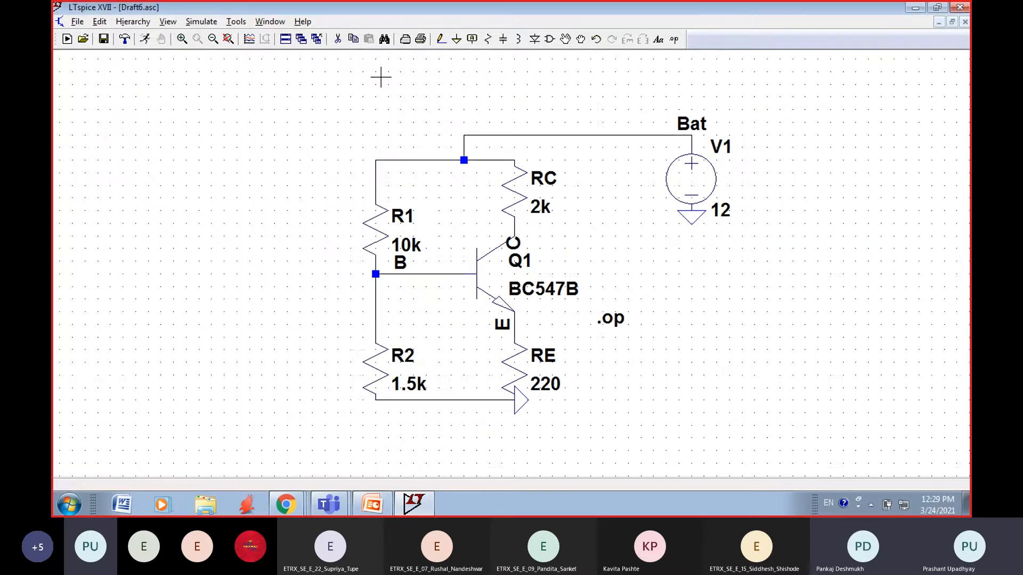
Step: Set RC to 1.5k and rerun the operating point simulation to check the collector voltage
{"action": "right_click", "coordinate": [541, 203]}
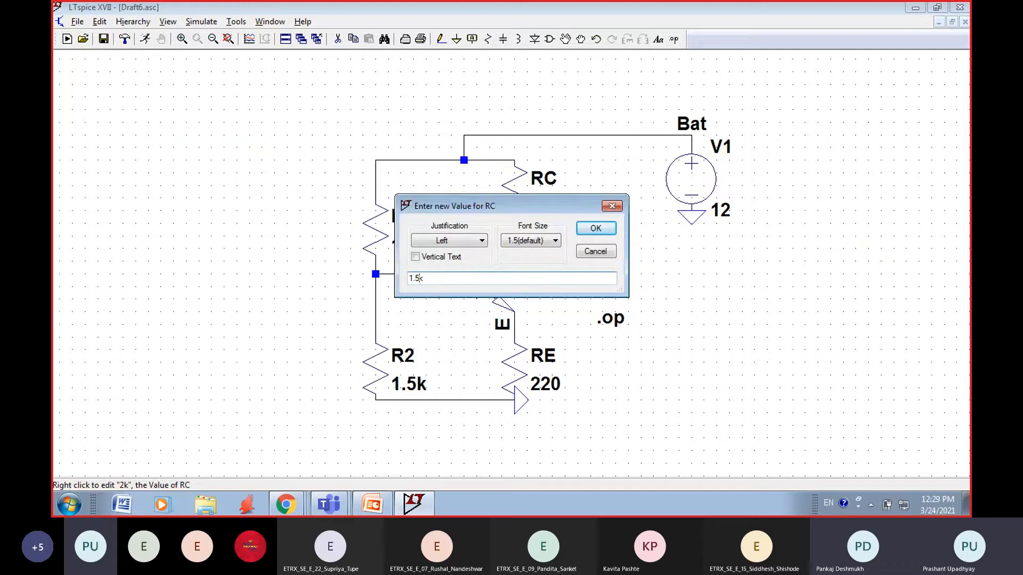
{"action": "left_click", "coordinate": [596, 228]}
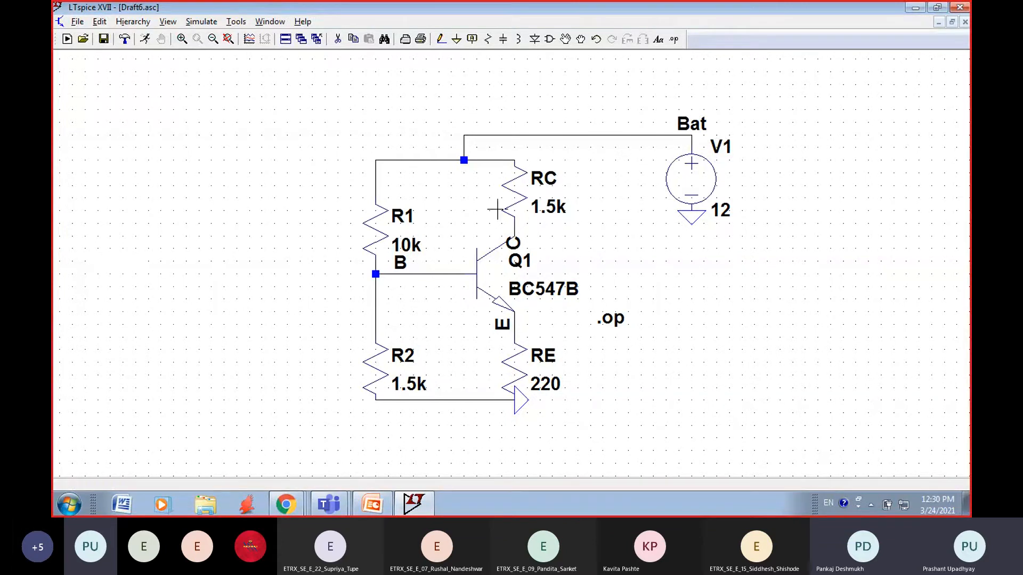
{"action": "left_click", "coordinate": [202, 22]}
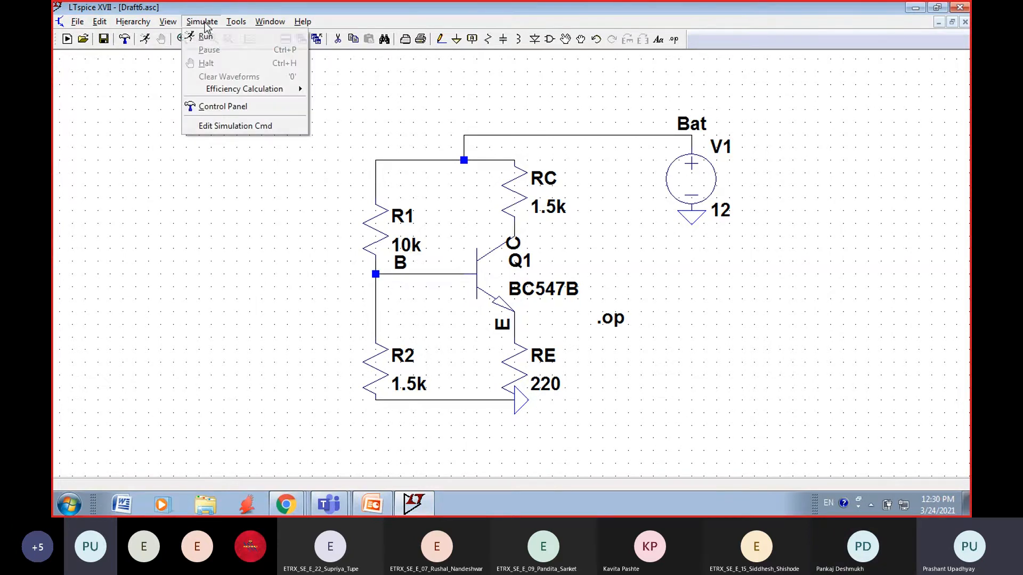
{"action": "left_click", "coordinate": [203, 36]}
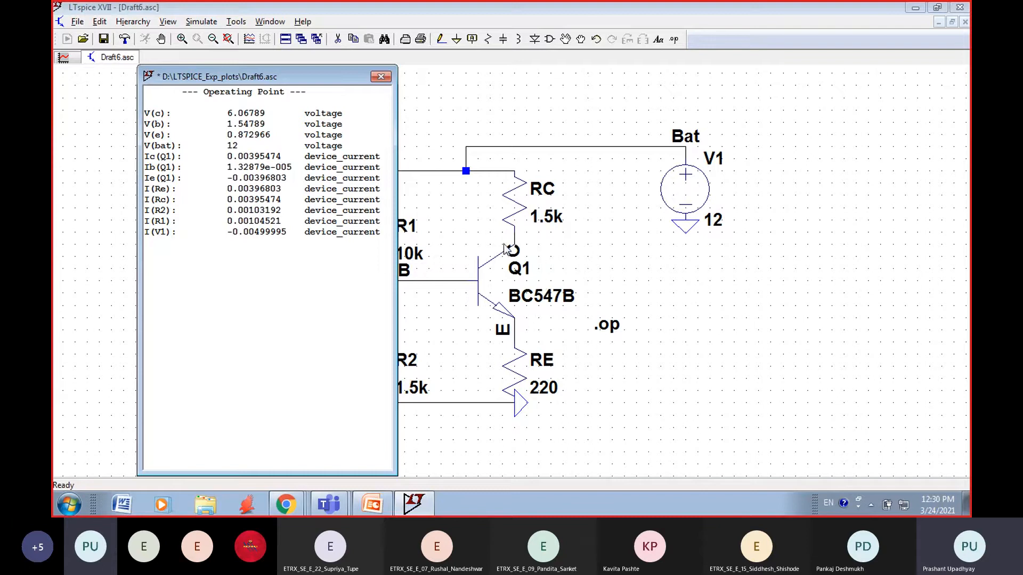
{"action": "left_click", "coordinate": [380, 77]}
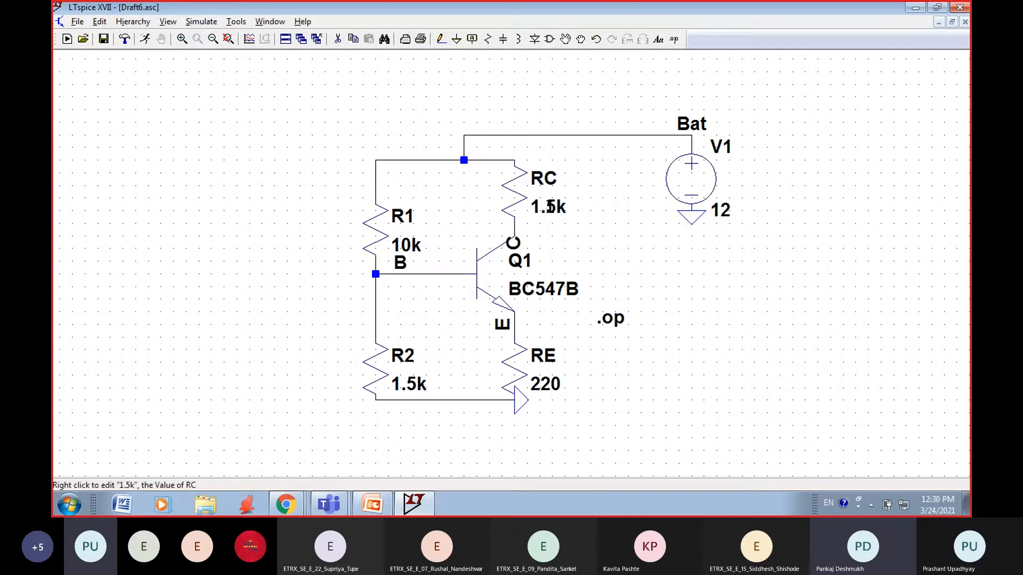
Step: Set RC to 1.2k and rerun the operating point simulation to check the collector voltage
{"action": "right_click", "coordinate": [549, 206]}
{"action": "left_click", "coordinate": [419, 280]}
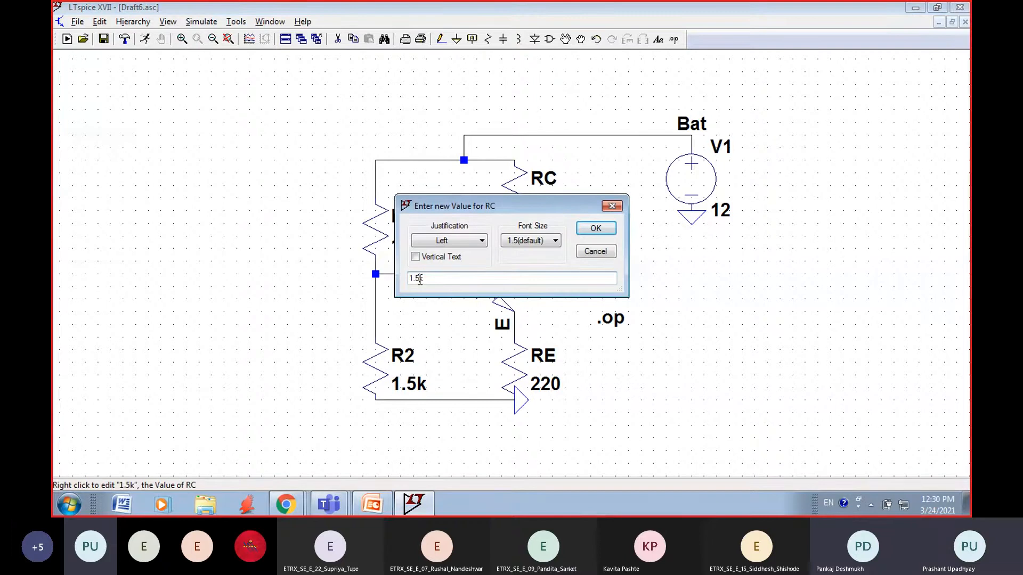
{"action": "type", "text": "2"}
{"action": "left_click", "coordinate": [596, 228]}
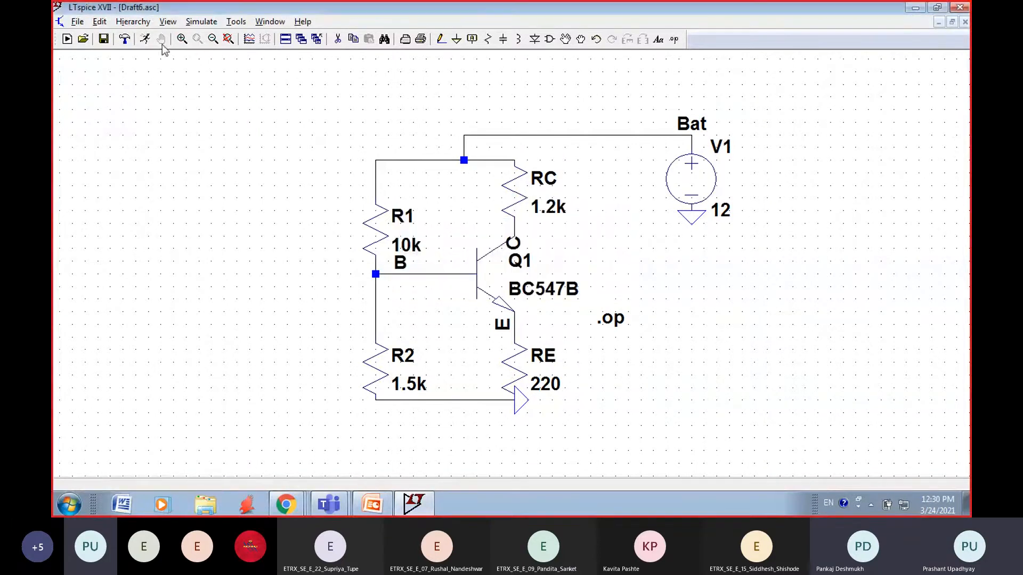
{"action": "left_click", "coordinate": [202, 23]}
{"action": "left_click", "coordinate": [211, 35]}
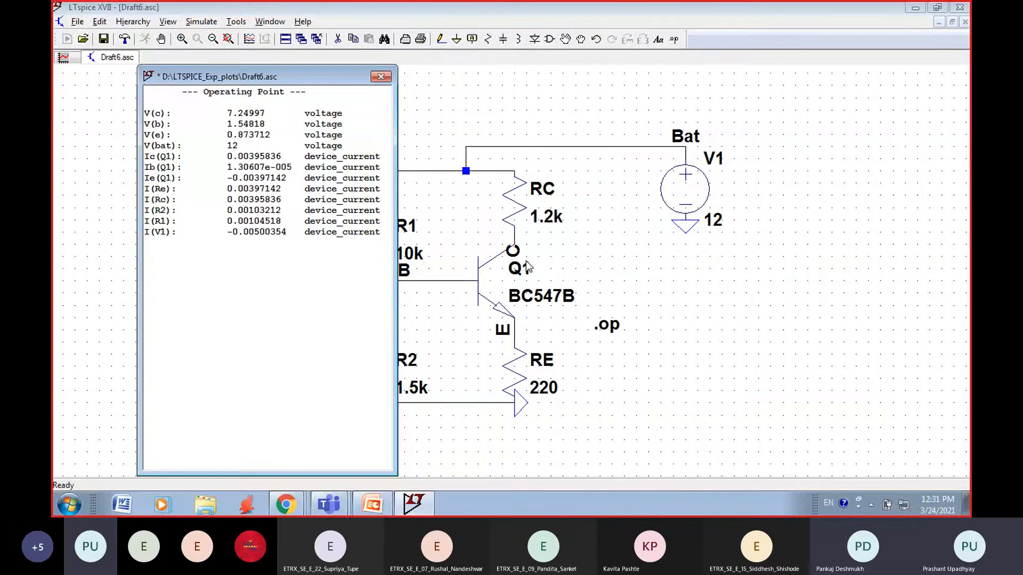
{"action": "left_click", "coordinate": [381, 77]}
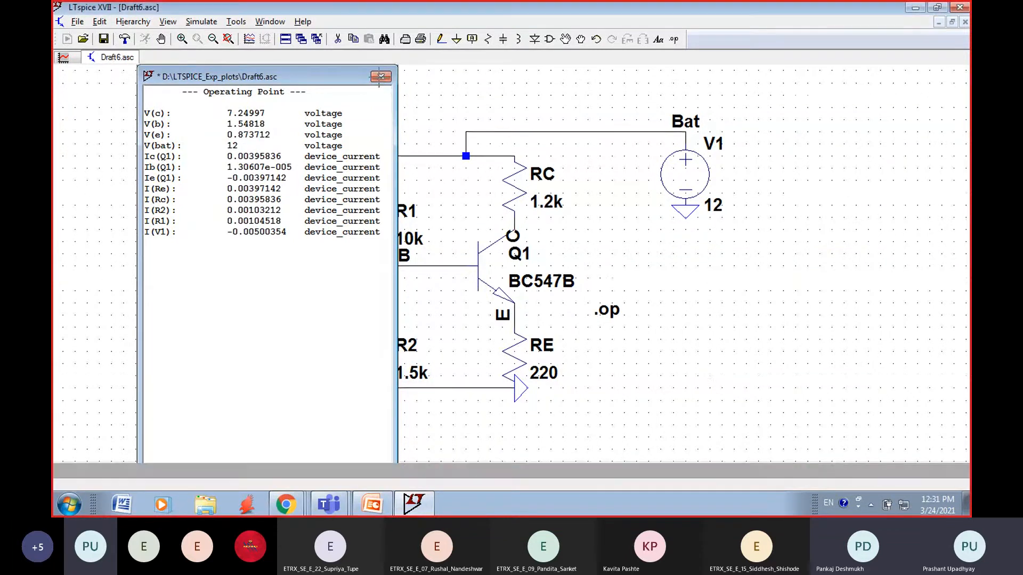
Step: Set RC to 1.3k and rerun the operating point simulation to check the collector voltage
{"action": "right_click", "coordinate": [549, 207]}
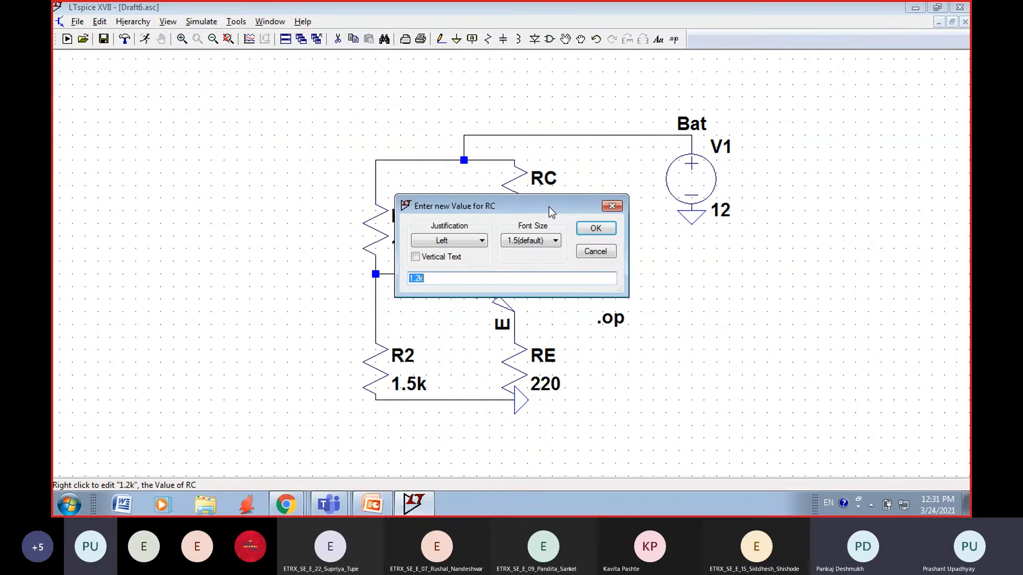
{"action": "left_click", "coordinate": [419, 277]}
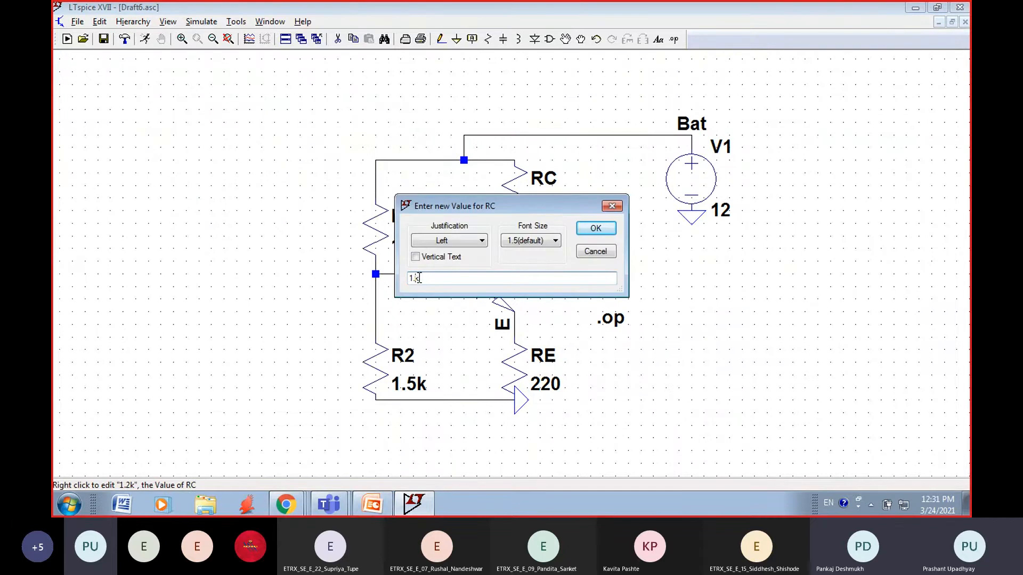
{"action": "left_click", "coordinate": [595, 228]}
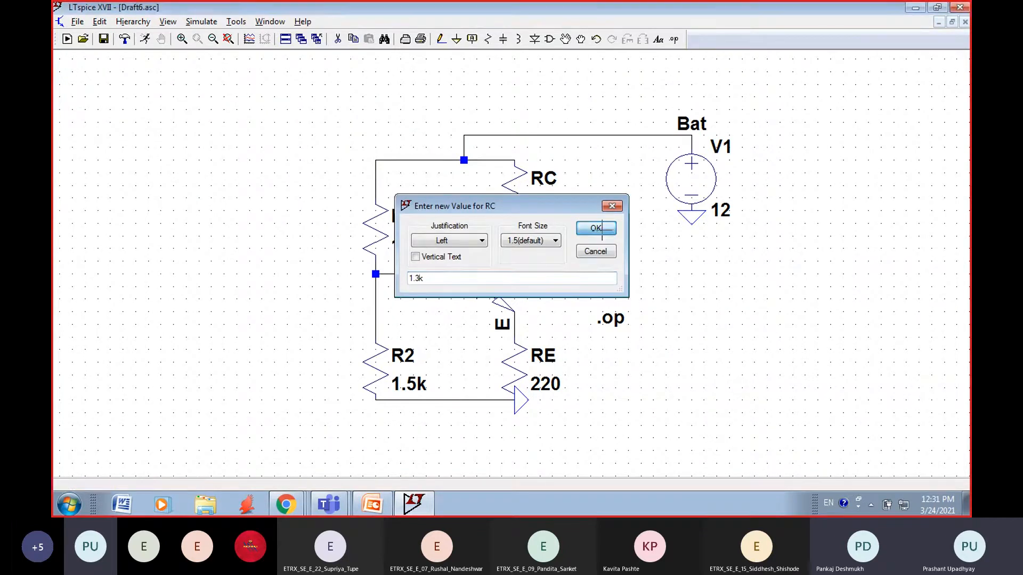
{"action": "left_click", "coordinate": [196, 22]}
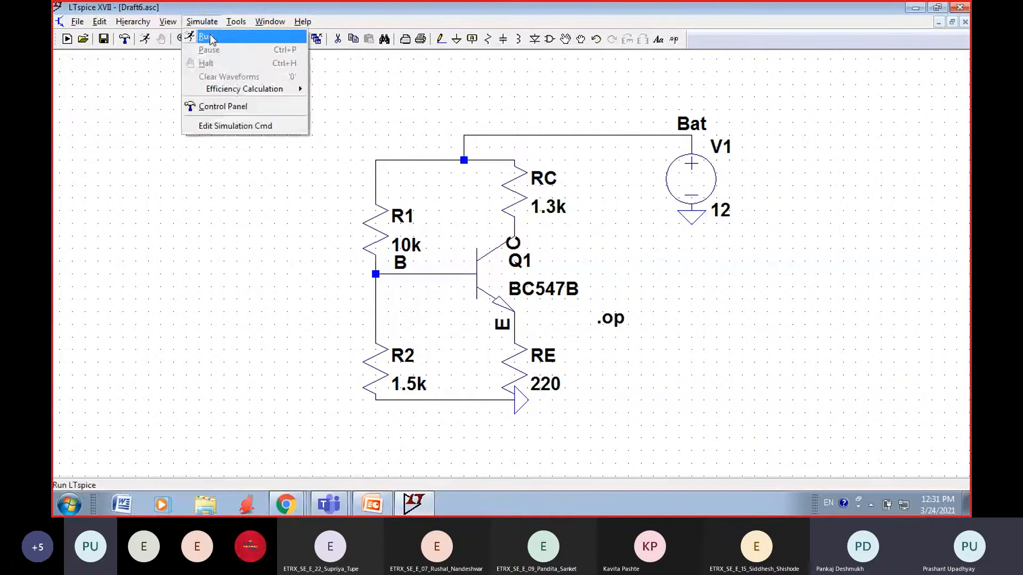
{"action": "left_click", "coordinate": [210, 37]}
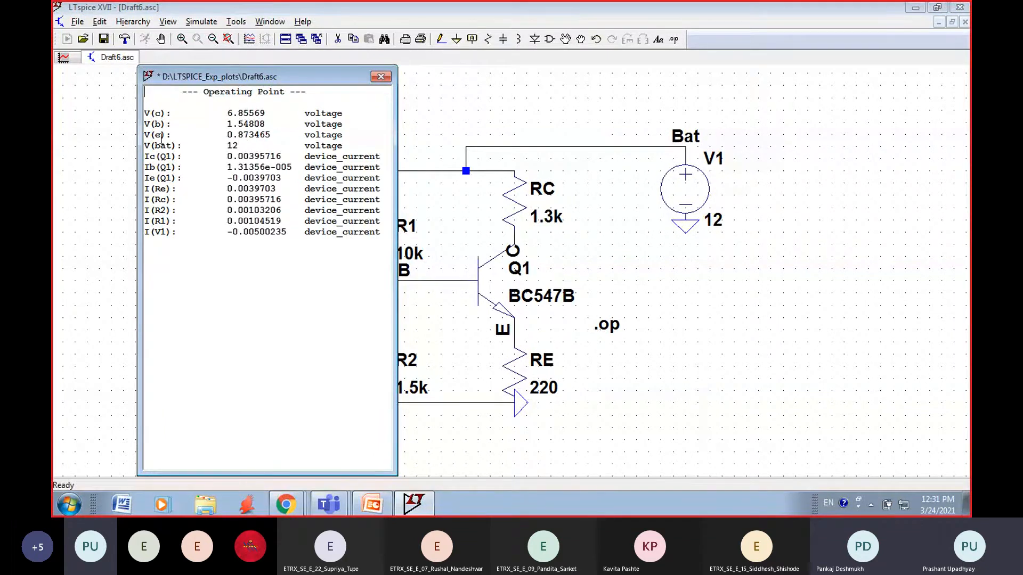
{"action": "left_click", "coordinate": [381, 77]}
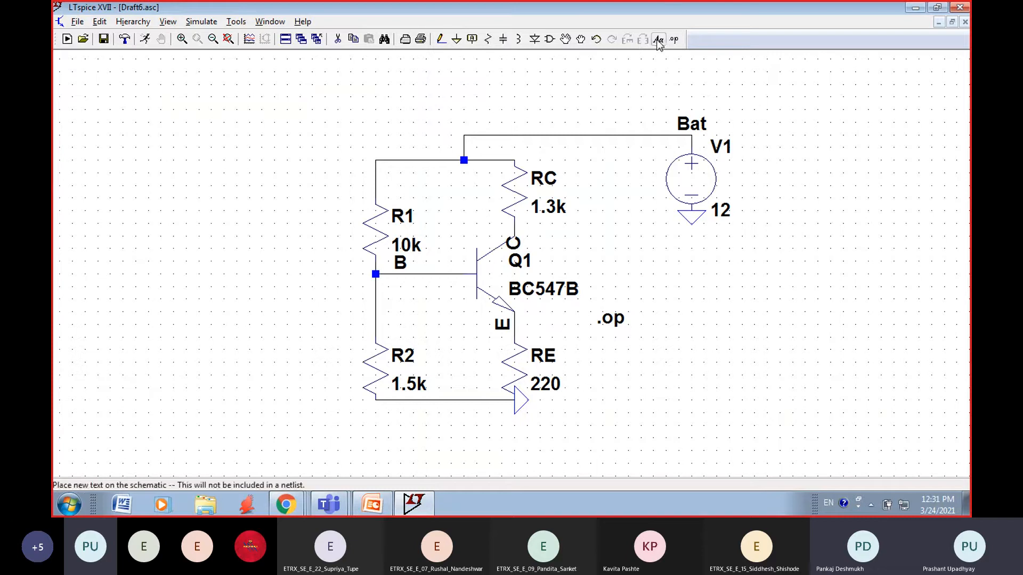
Step: Add the comment "VCE=VC-VE=6.85-0.87" at font size 2.5 and place it beside transistor Q1, below the 12 V source
{"action": "left_click", "coordinate": [659, 40]}
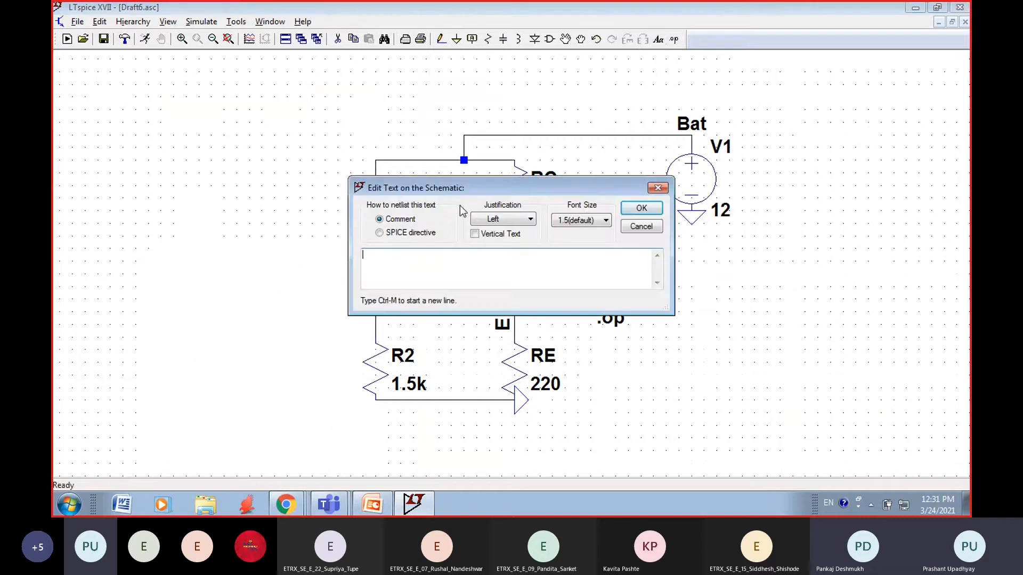
{"action": "type", "text": "VCE=VC"}
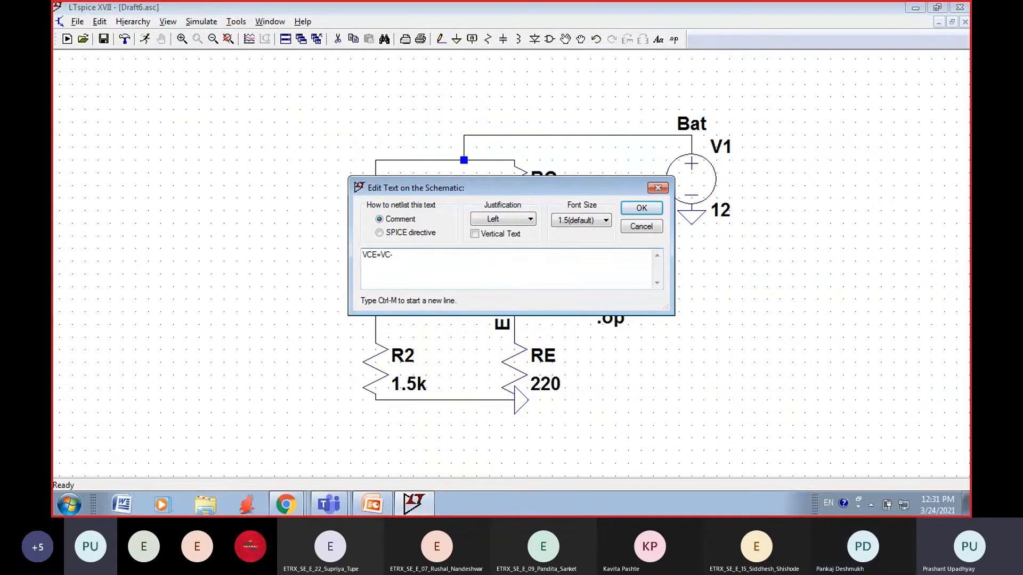
{"action": "type", "text": "-VE"}
{"action": "type", "text": "=6"}
{"action": "type", "text": ".85"}
{"action": "type", "text": ".0."}
{"action": "left_click", "coordinate": [605, 221]}
{"action": "left_click", "coordinate": [570, 267]}
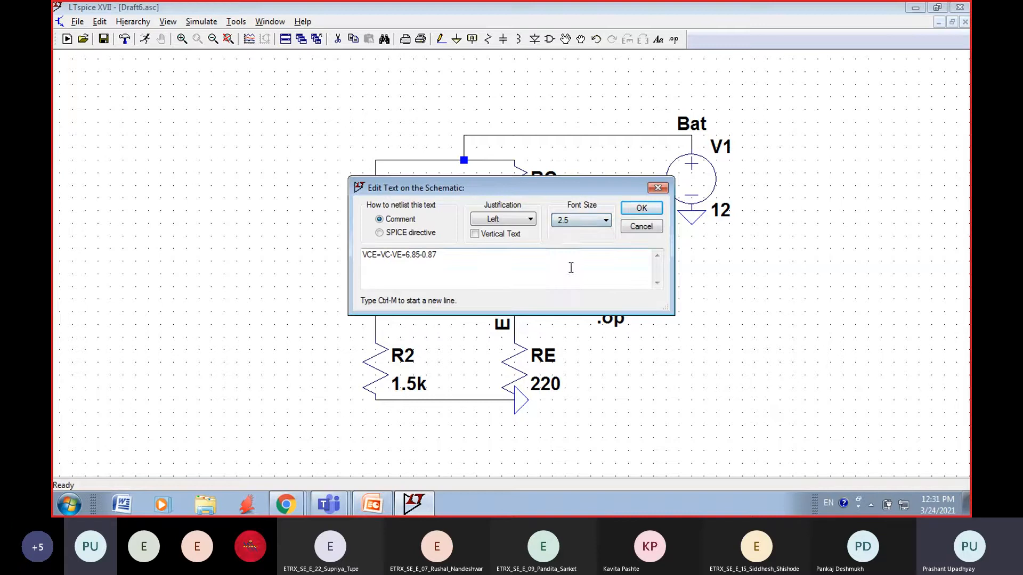
{"action": "left_click", "coordinate": [641, 207]}
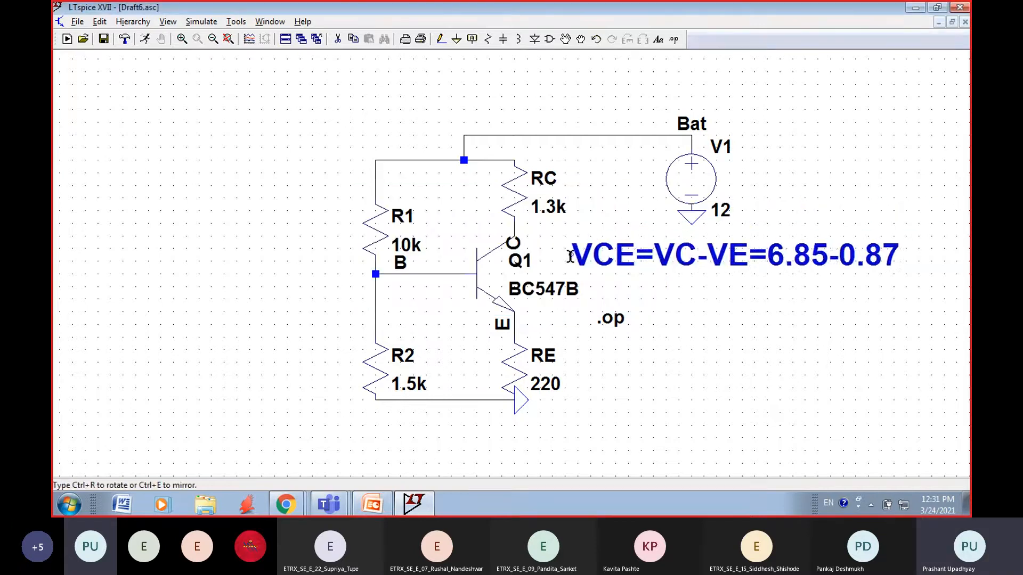
{"action": "left_click", "coordinate": [564, 258]}
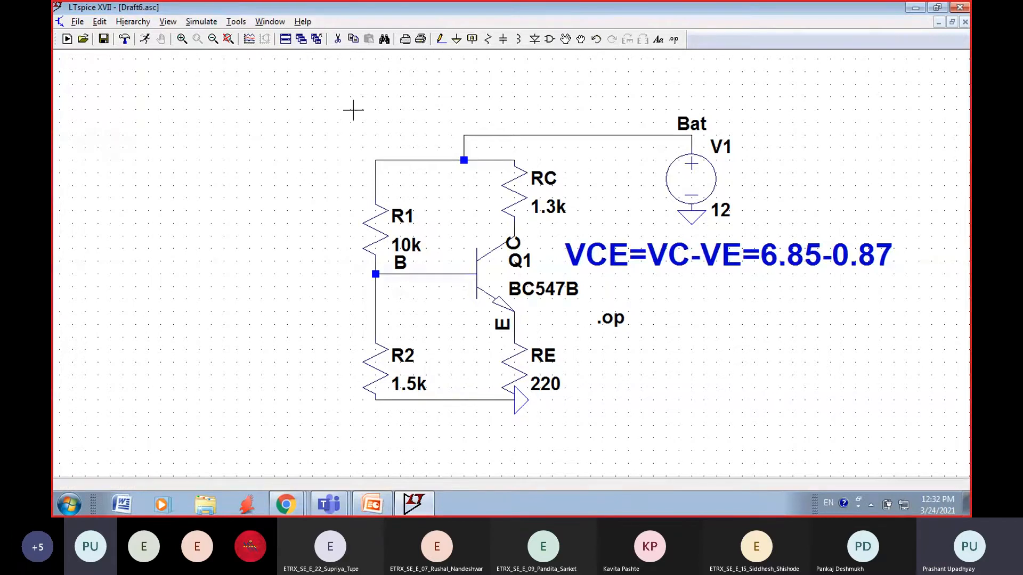
Step: Rerun the operating point simulation, examine the voltages and currents in a widened results window, and close it
{"action": "left_click", "coordinate": [201, 22]}
{"action": "left_click", "coordinate": [206, 35]}
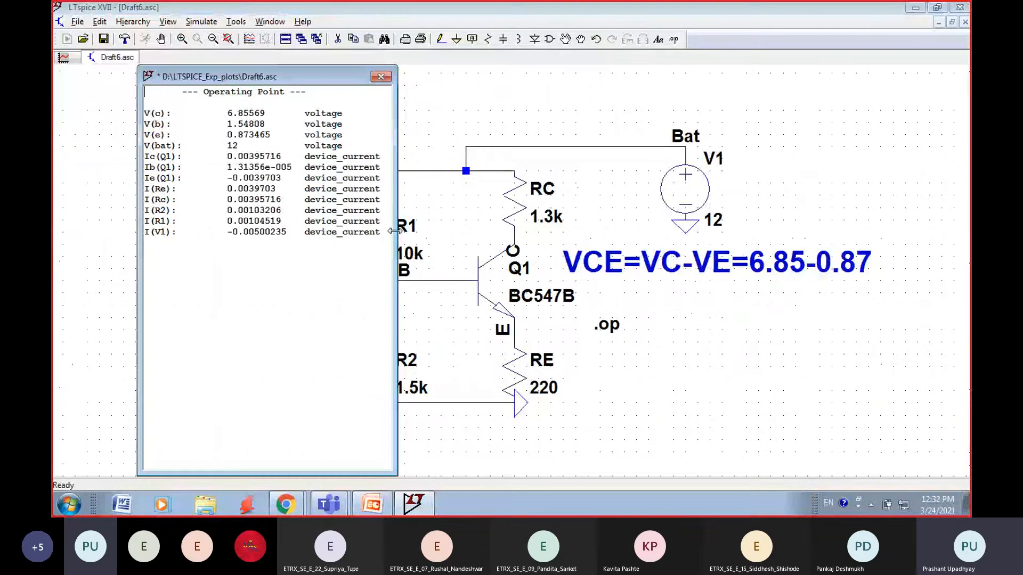
{"action": "left_click_drag", "start_coordinate": [395, 230], "coordinate": [478, 248]}
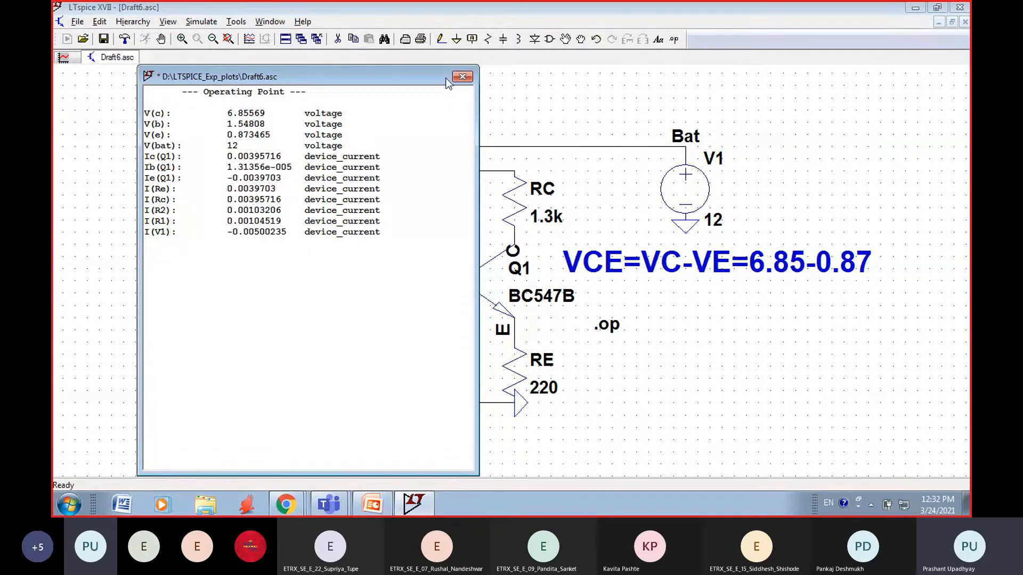
{"action": "left_click", "coordinate": [461, 76]}
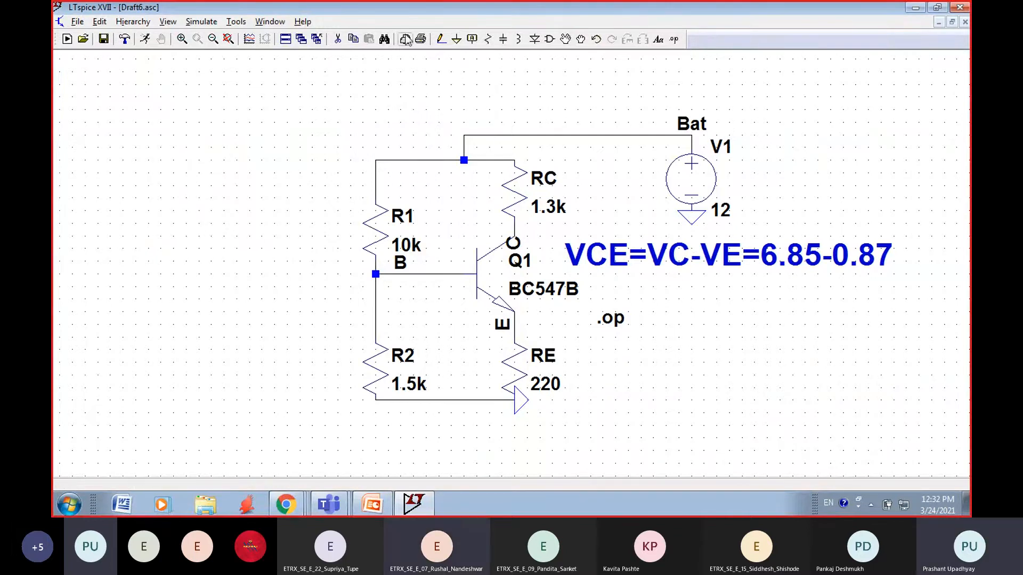
{"action": "left_click", "coordinate": [200, 21]}
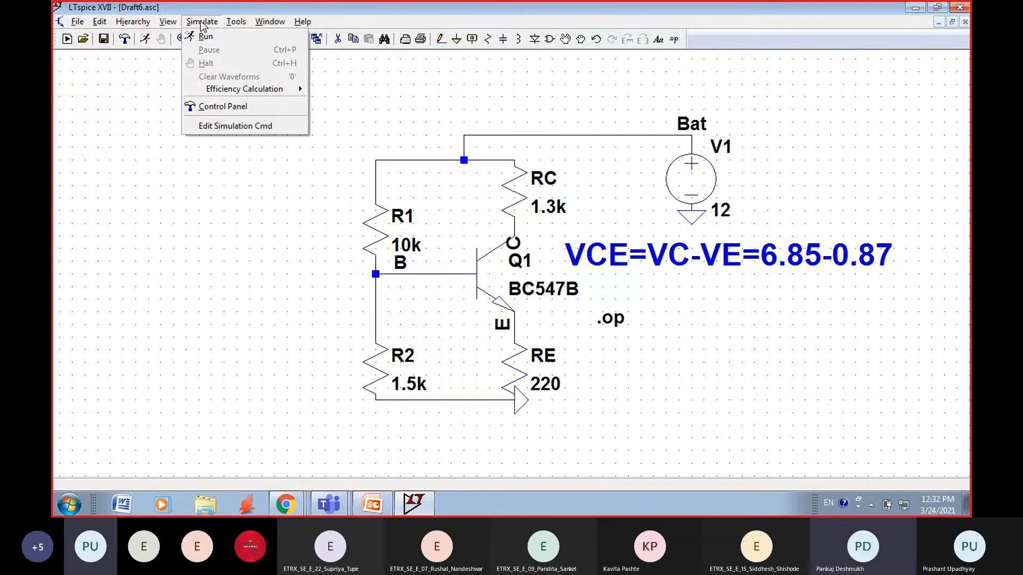
{"action": "left_click", "coordinate": [203, 36]}
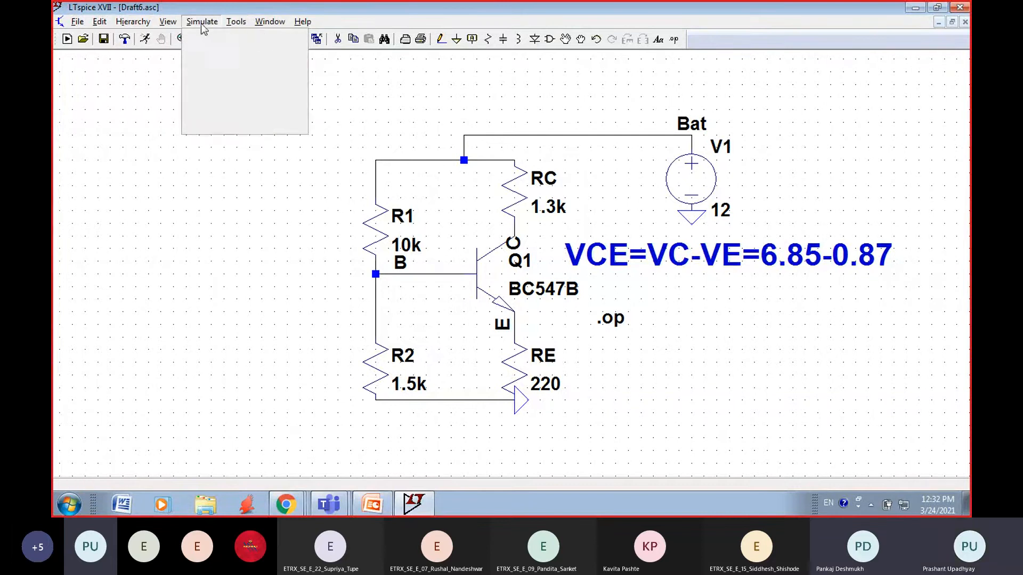
{"action": "left_click", "coordinate": [201, 23]}
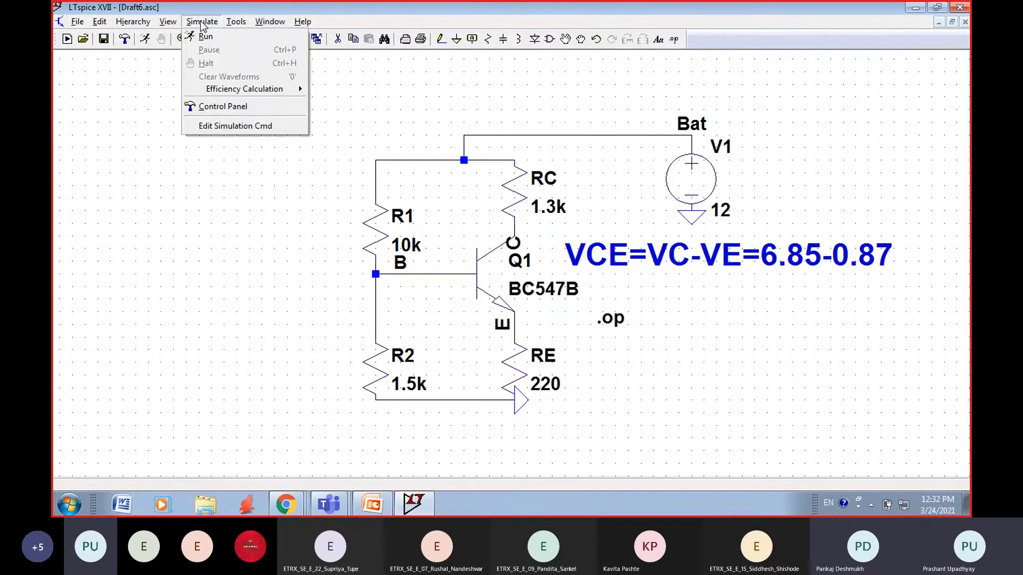
{"action": "left_click", "coordinate": [335, 120]}
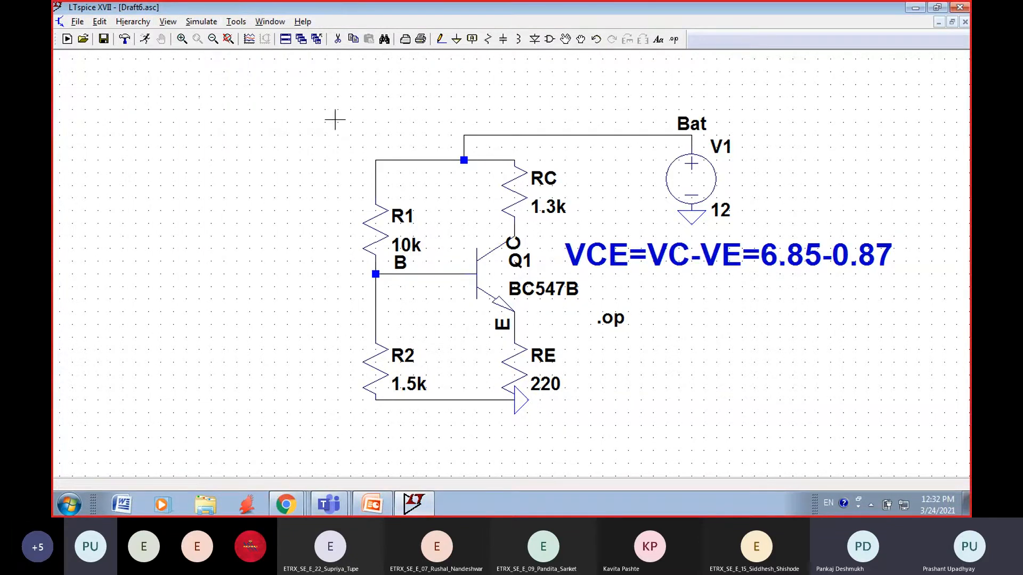
Step: Add the comment "1) DC analysis" at the default 1.5 font size and place it above and beyond the 12 V source
{"action": "left_click", "coordinate": [658, 39]}
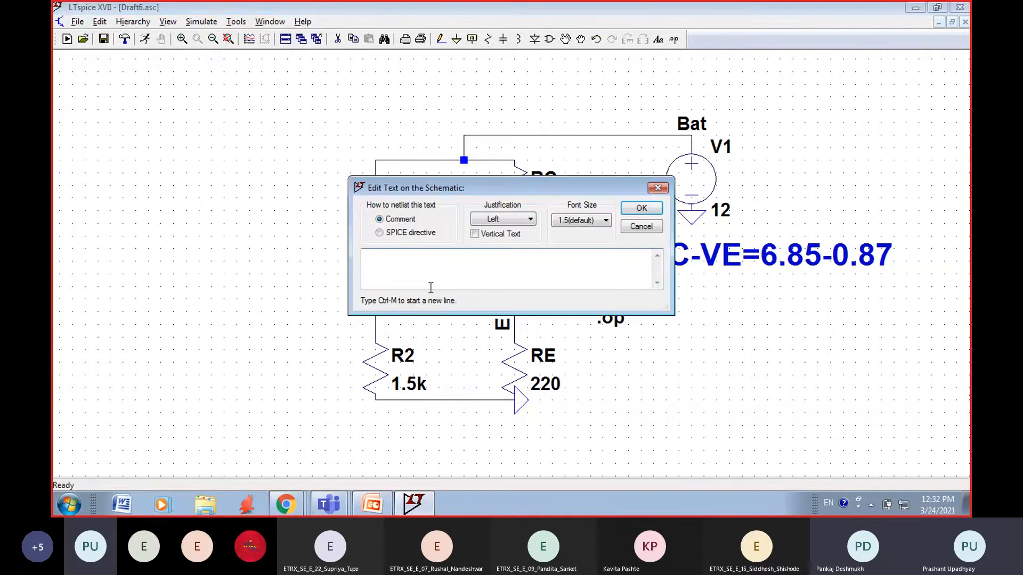
{"action": "type", "text": "1) DC analysis"}
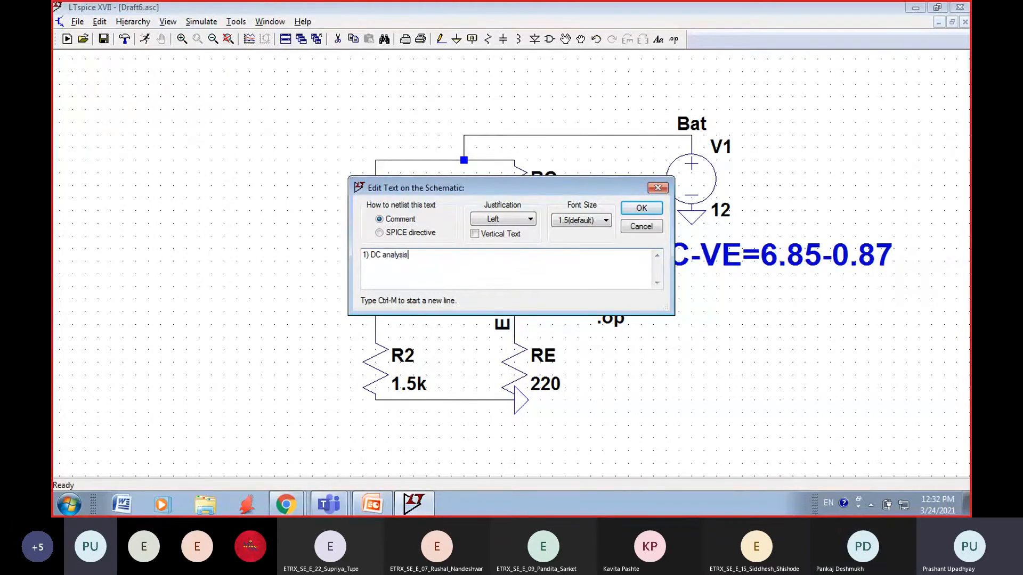
{"action": "left_click", "coordinate": [597, 220]}
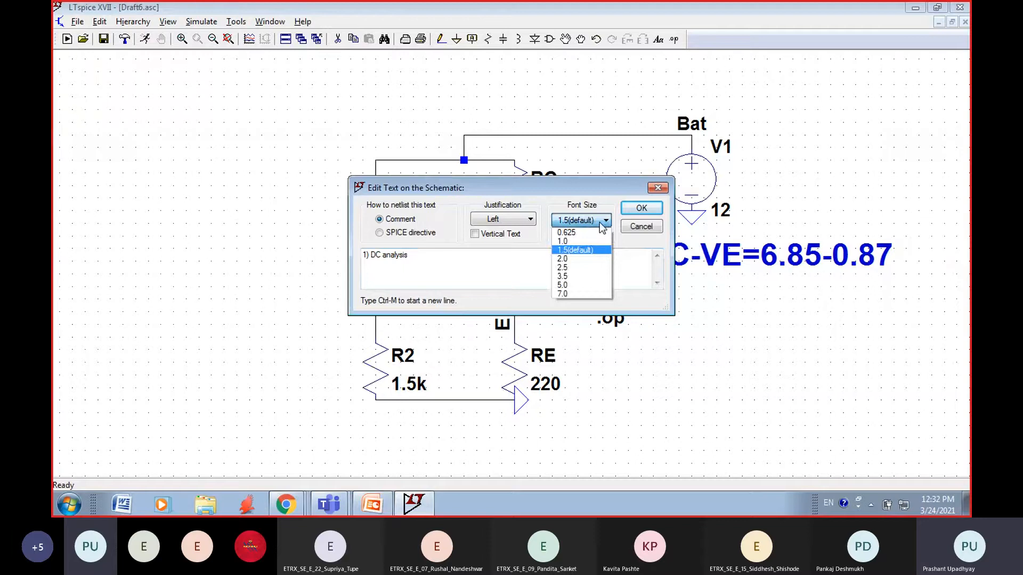
{"action": "left_click", "coordinate": [572, 250]}
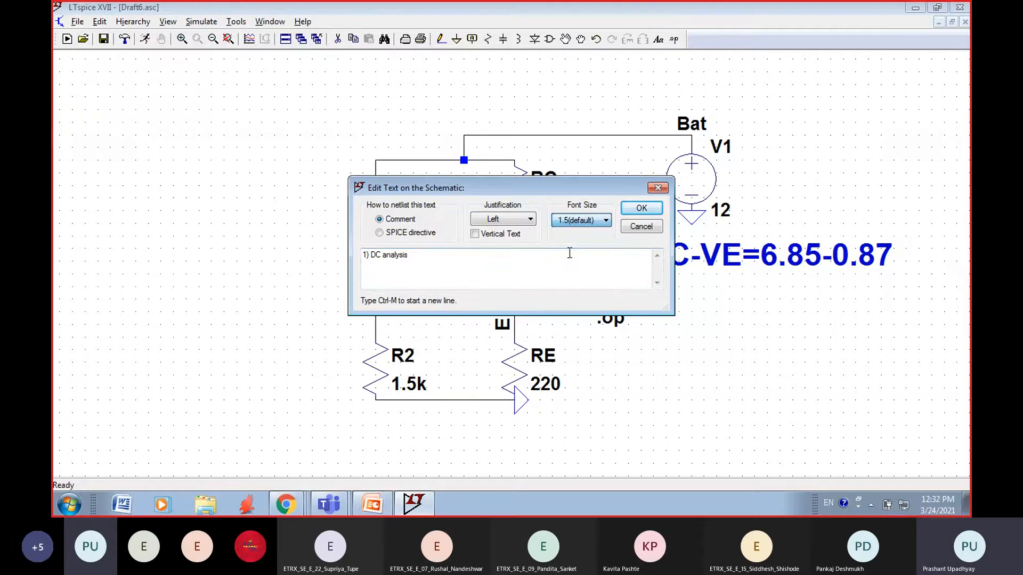
{"action": "left_click", "coordinate": [643, 209]}
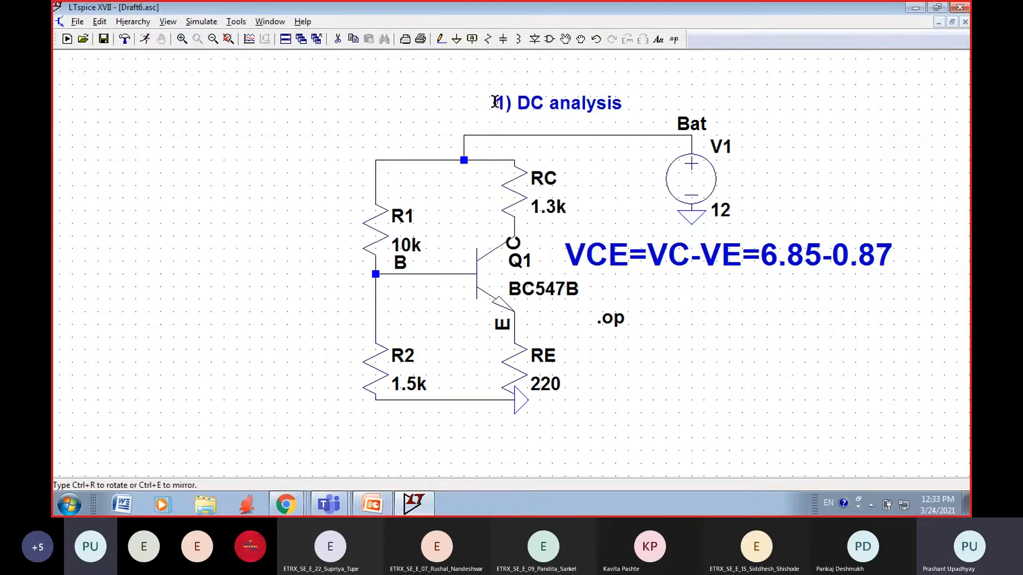
{"action": "left_click", "coordinate": [482, 96]}
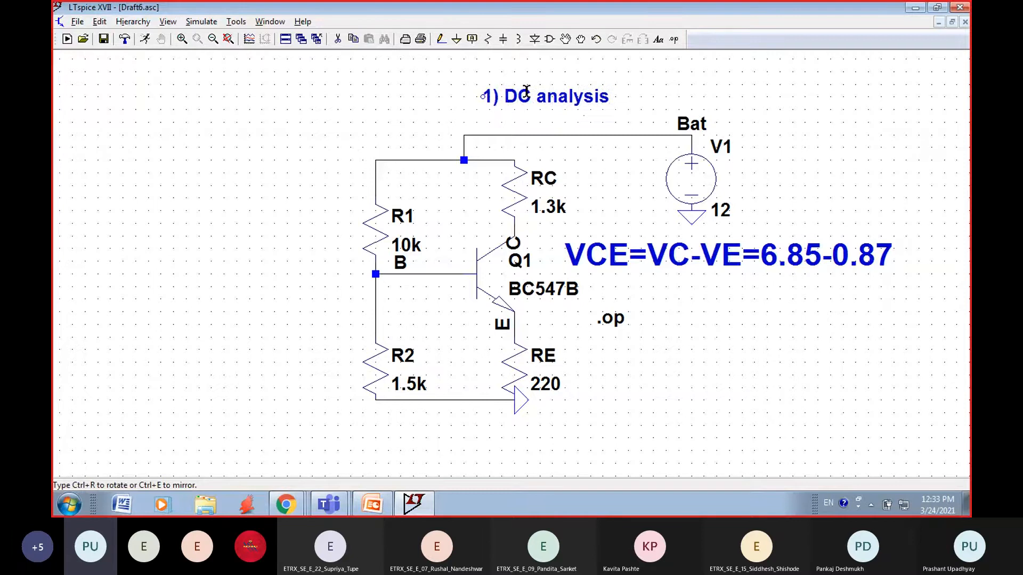
{"action": "left_click", "coordinate": [805, 71]}
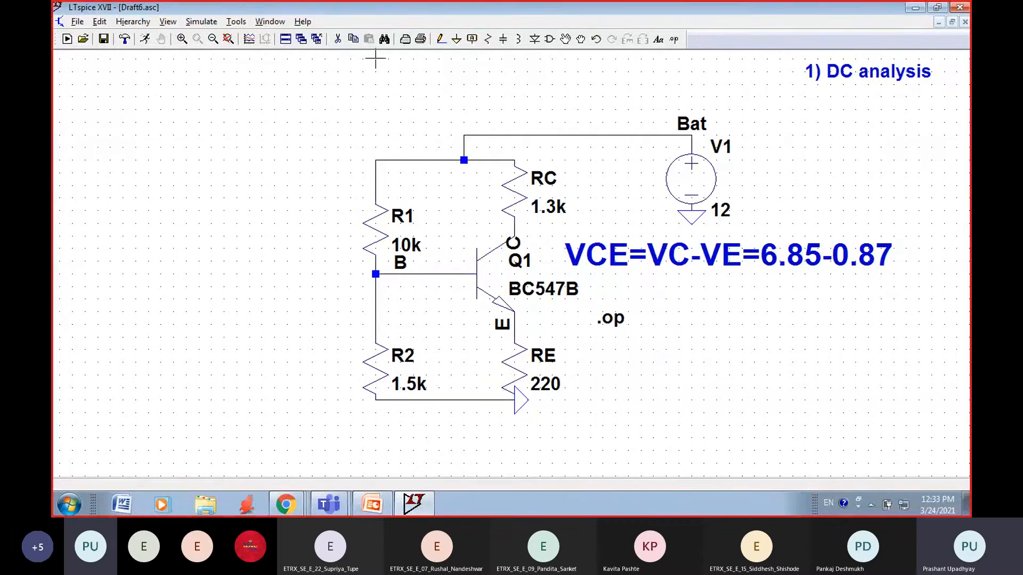
Step: Place a second voltage source beside the R1–R2 divider, on the input side, and ground its negative terminal
{"action": "left_click", "coordinate": [549, 40]}
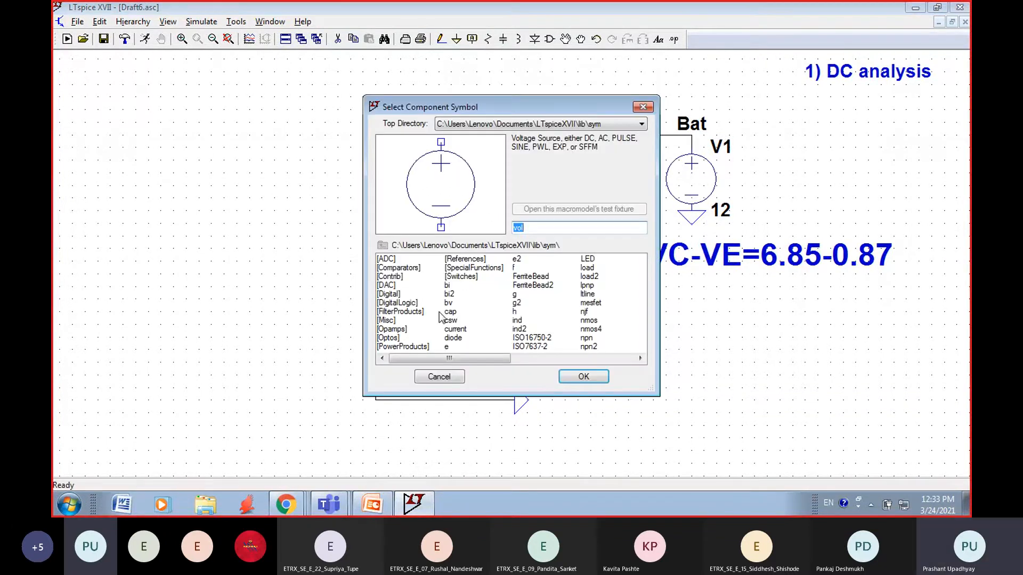
{"action": "left_click", "coordinate": [584, 377]}
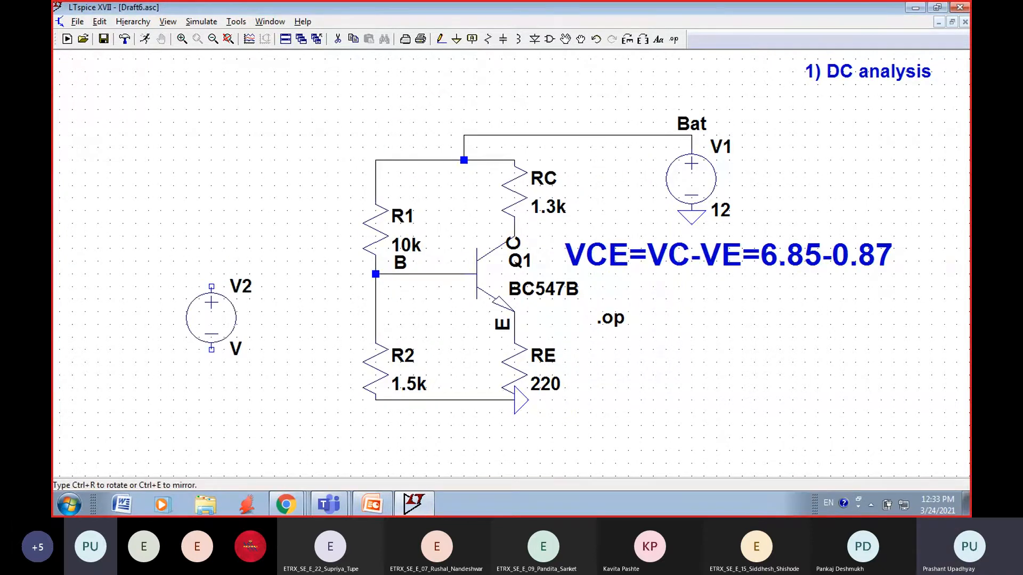
{"action": "left_click", "coordinate": [211, 318]}
{"action": "key", "text": "Escape"}
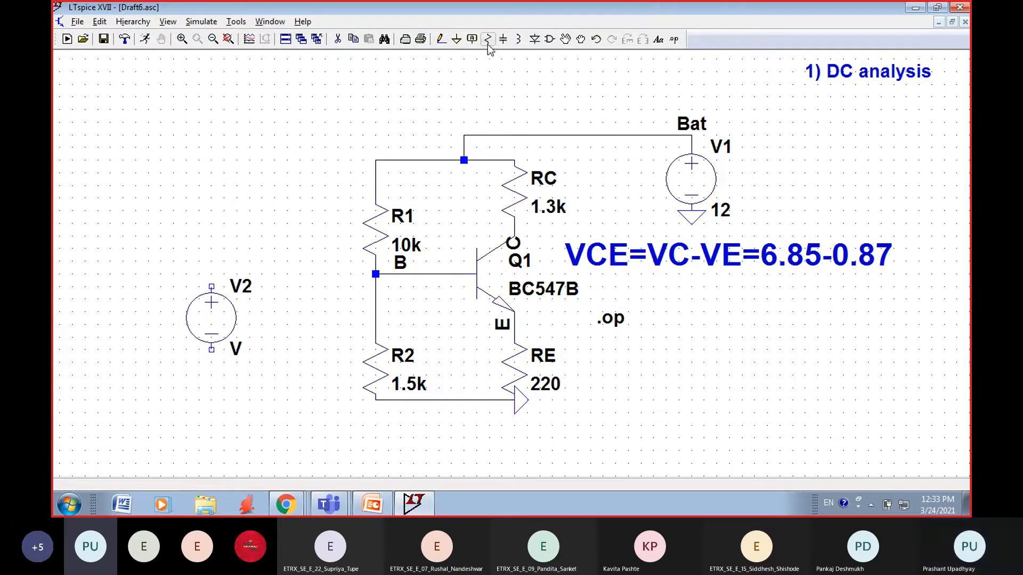
{"action": "left_click", "coordinate": [456, 39]}
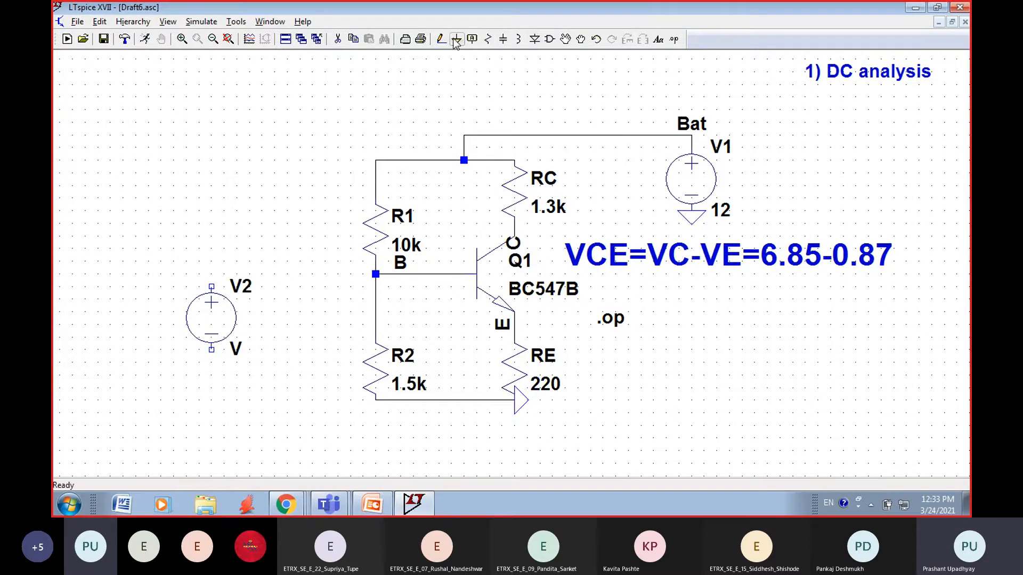
{"action": "left_click", "coordinate": [212, 350]}
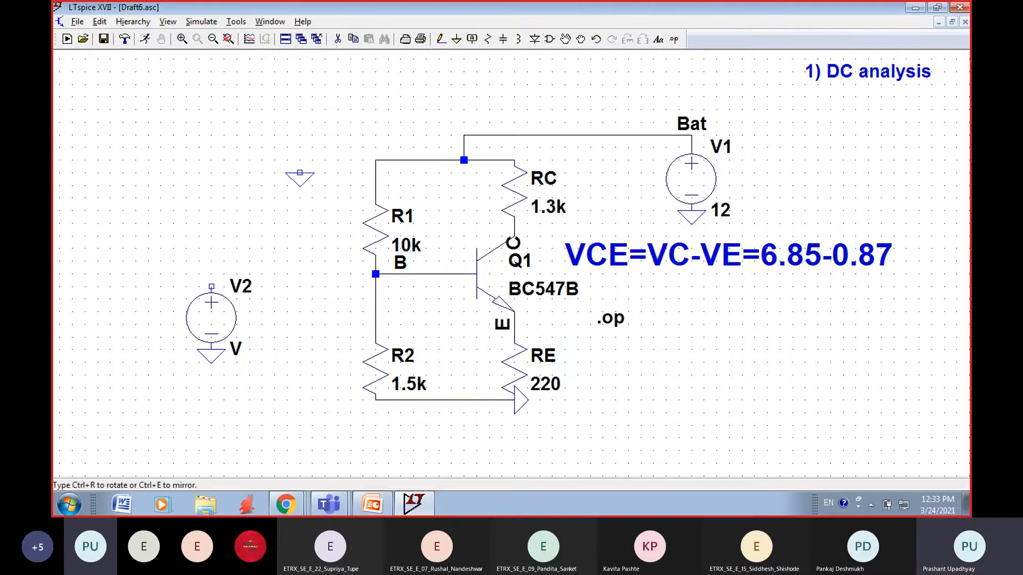
{"action": "right_click", "coordinate": [293, 176]}
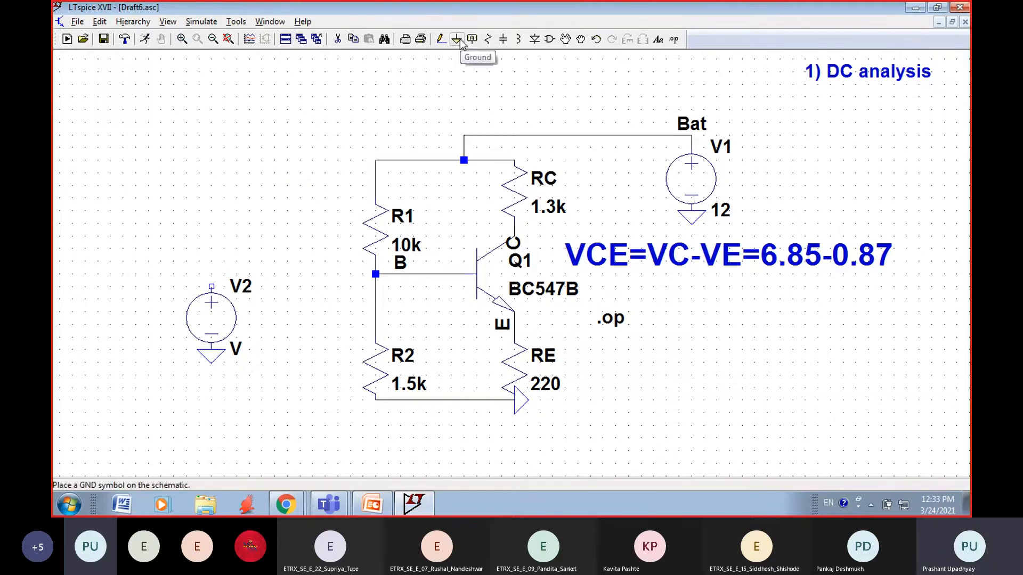
Step: Wire the positive terminal of V2 to base node B between R1 and R2
{"action": "left_click", "coordinate": [441, 38]}
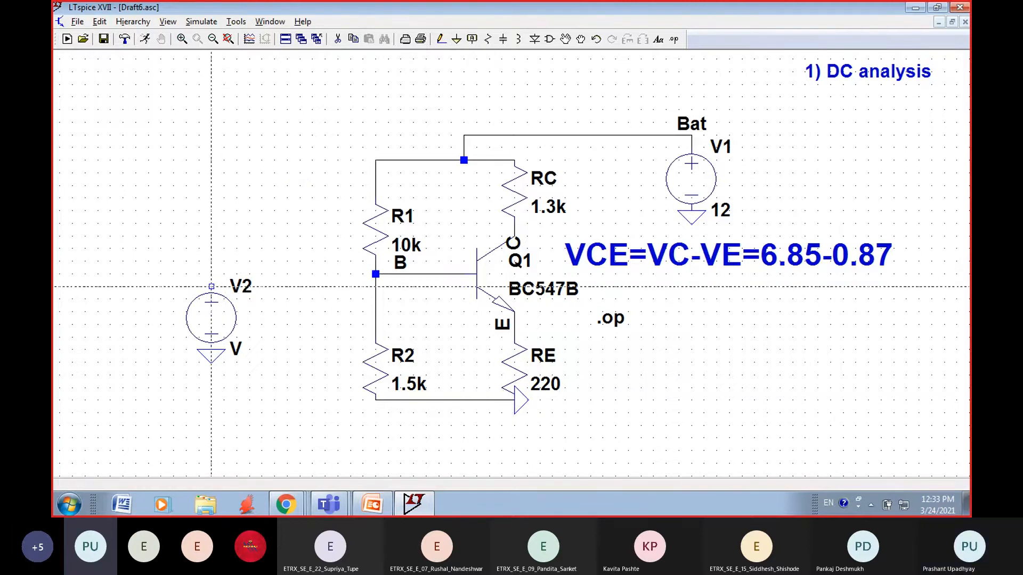
{"action": "left_click", "coordinate": [211, 287]}
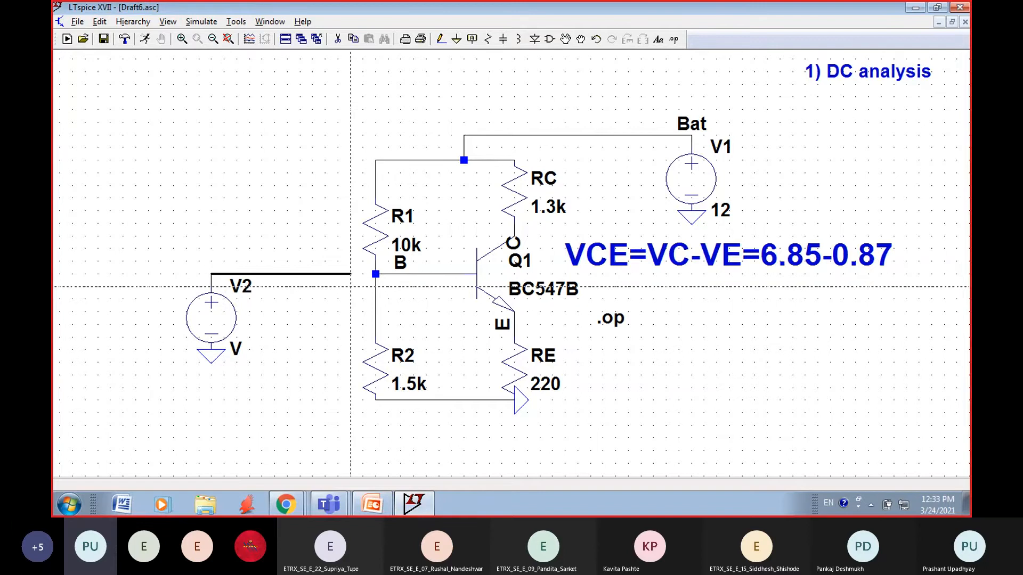
{"action": "left_click", "coordinate": [376, 286]}
{"action": "key", "text": "Escape"}
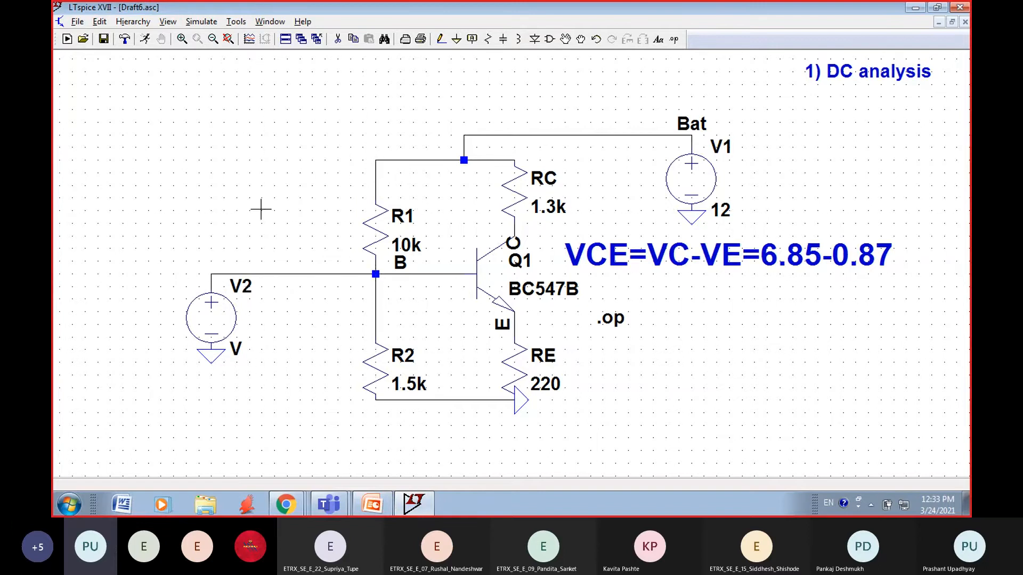
Step: Open the advanced settings of voltage source V2 and switch its function to SINE
{"action": "right_click", "coordinate": [211, 313]}
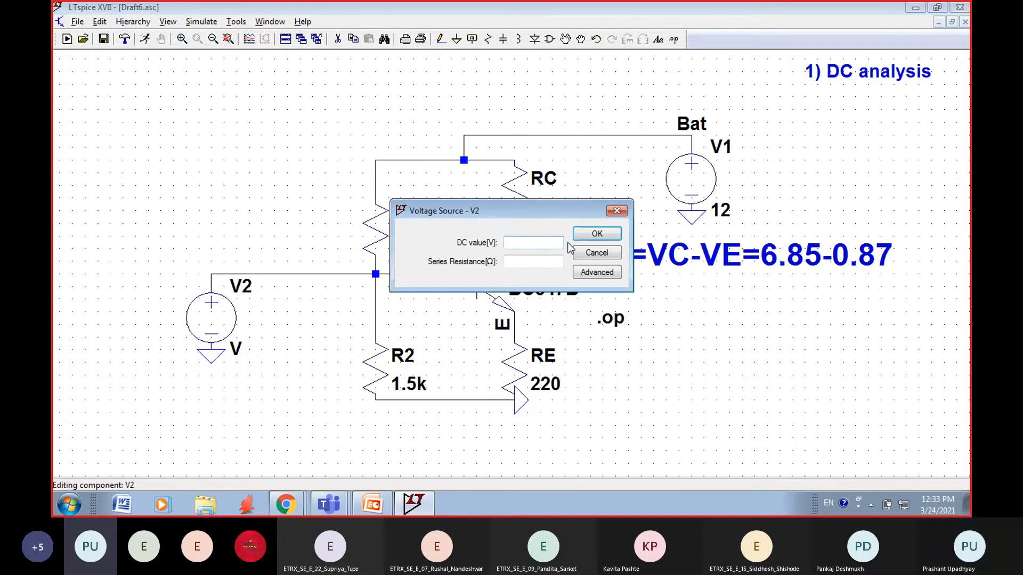
{"action": "left_click", "coordinate": [595, 270]}
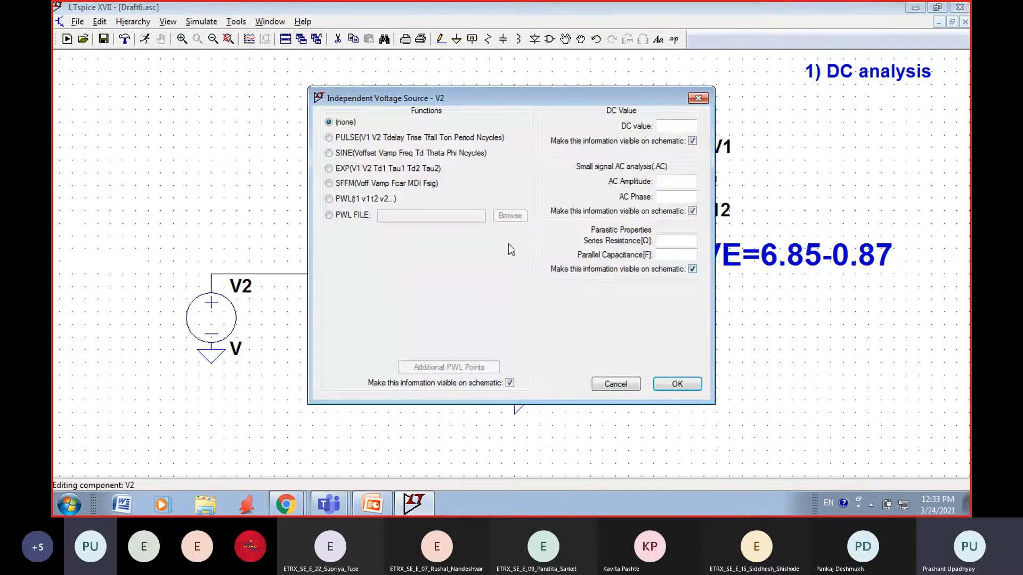
{"action": "left_click", "coordinate": [699, 98]}
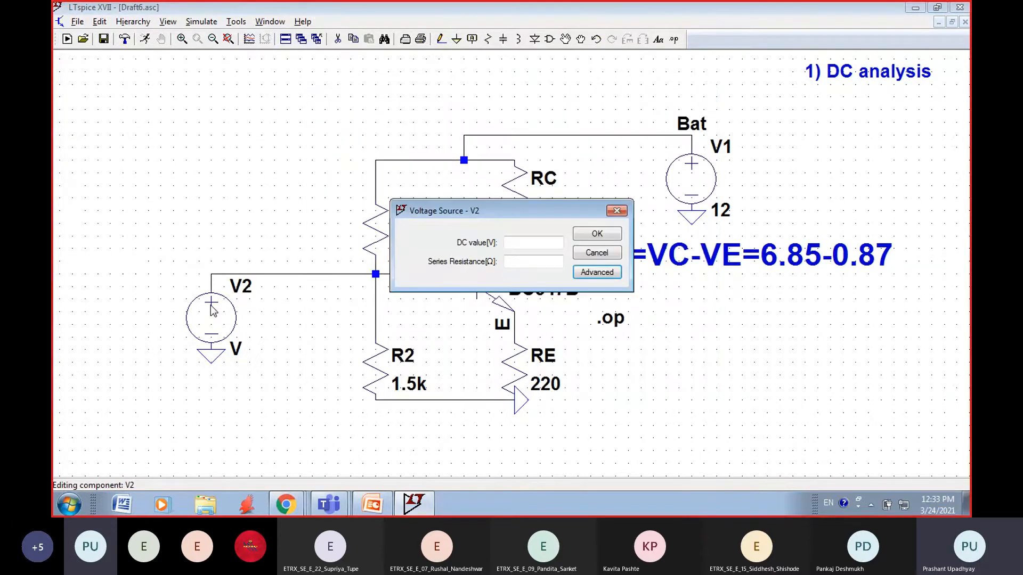
{"action": "left_click", "coordinate": [599, 273]}
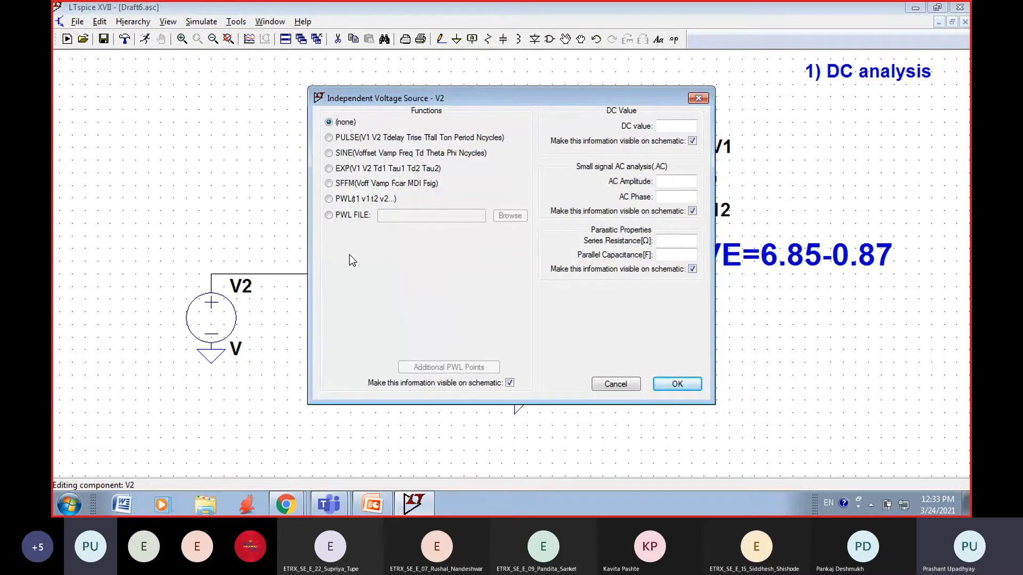
{"action": "left_click", "coordinate": [328, 154]}
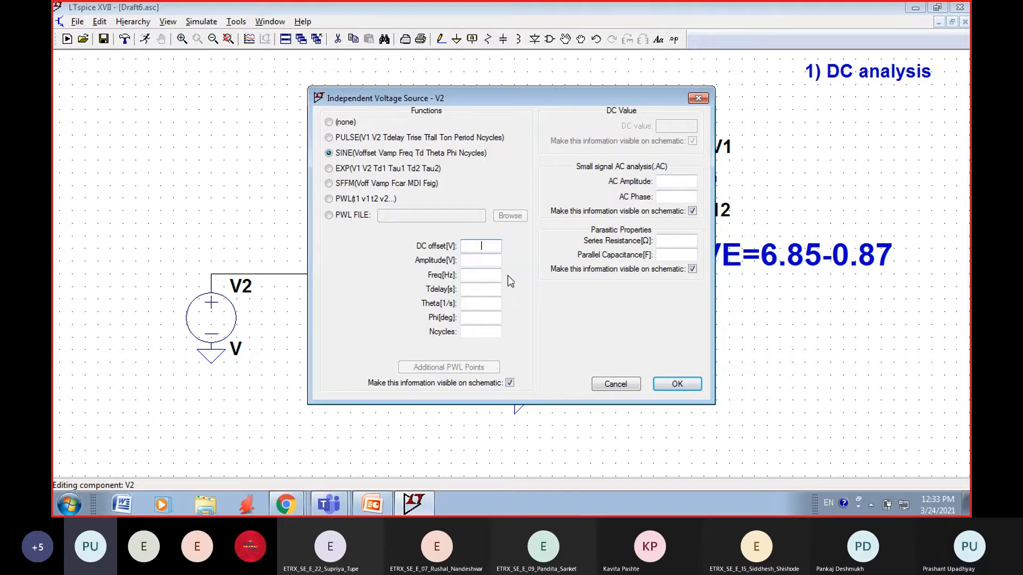
Step: Set V2's sine amplitude to 10m and frequency to 1K, leaving the DC offset blank, and apply the settings
{"action": "key", "text": "Tab"}
{"action": "type", "text": "10mv"}
{"action": "left_click", "coordinate": [489, 275]}
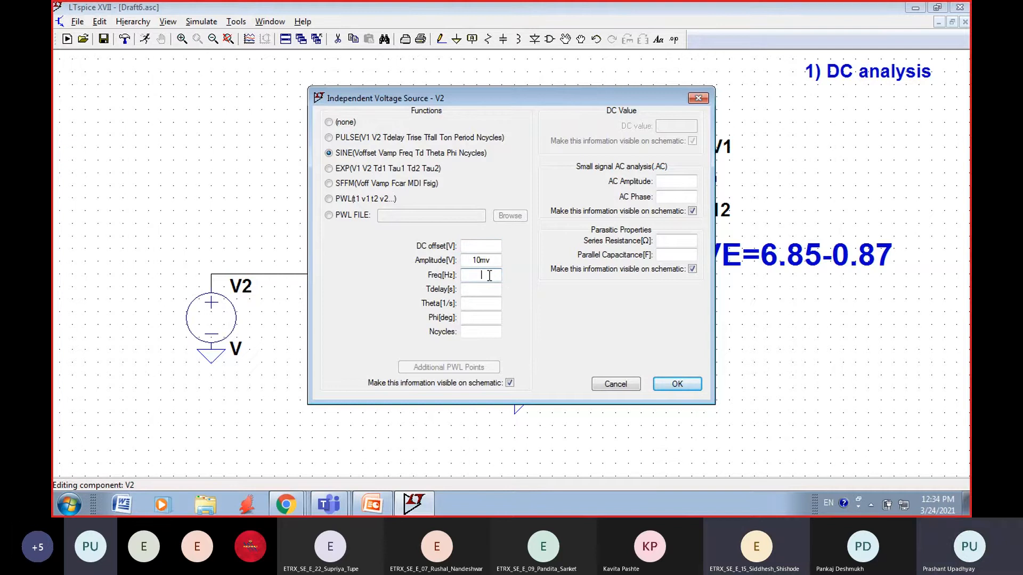
{"action": "left_click", "coordinate": [495, 261]}
{"action": "key", "text": "BackSpace"}
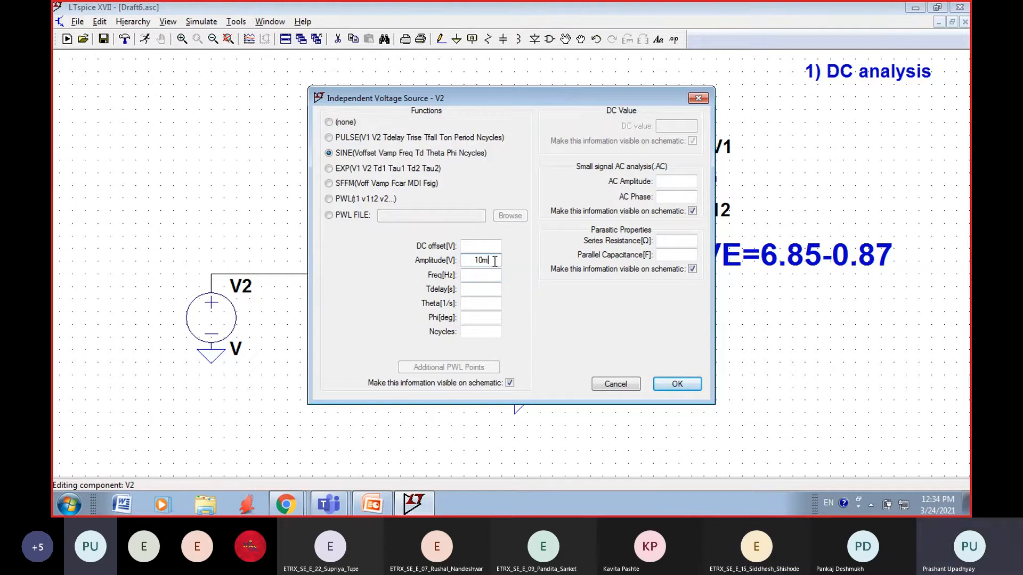
{"action": "left_click", "coordinate": [484, 275]}
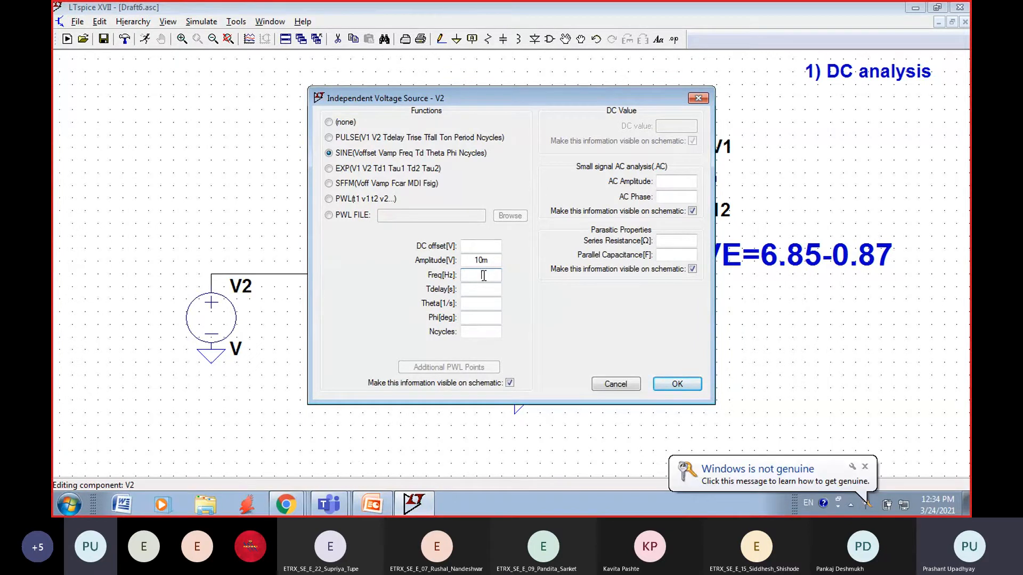
{"action": "type", "text": "1K"}
{"action": "left_click", "coordinate": [670, 385]}
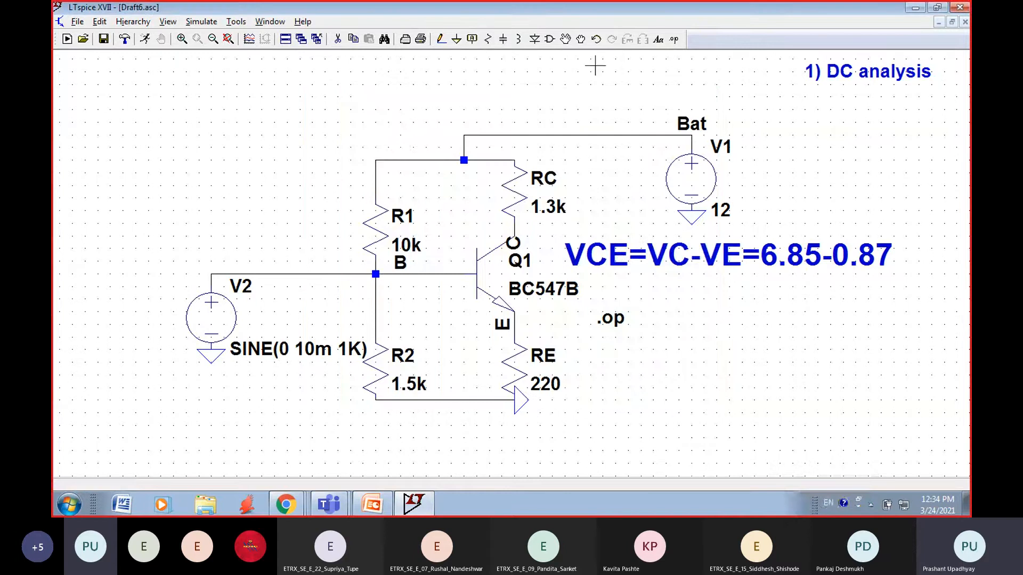
Step: Add the comment "Small Signal Amplifier" at the default 1.5 font size and place it below source V2
{"action": "left_click", "coordinate": [658, 39]}
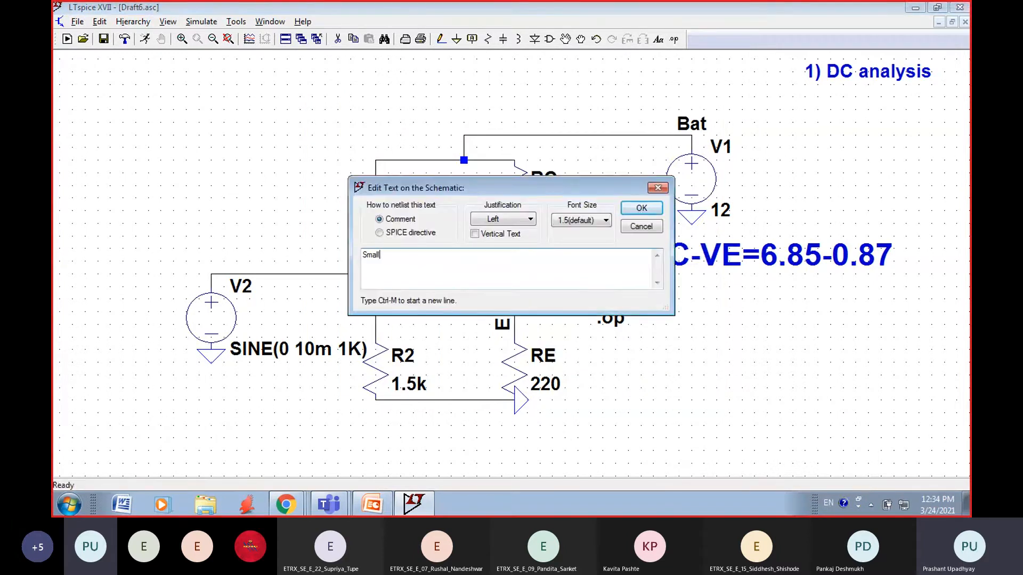
{"action": "type", "text": "Small Signal Amplifier"}
{"action": "left_click", "coordinate": [639, 209]}
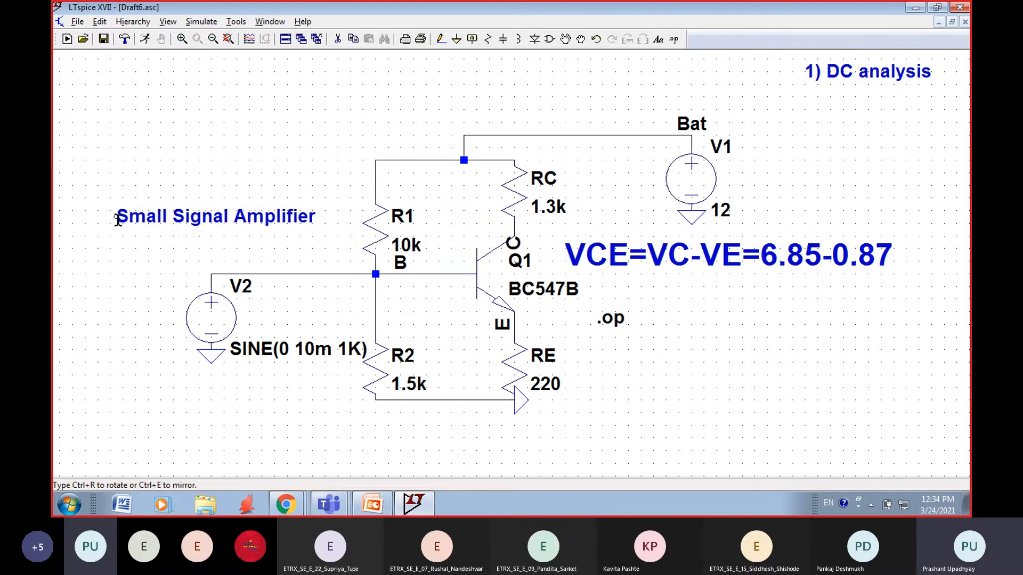
{"action": "left_click", "coordinate": [59, 280]}
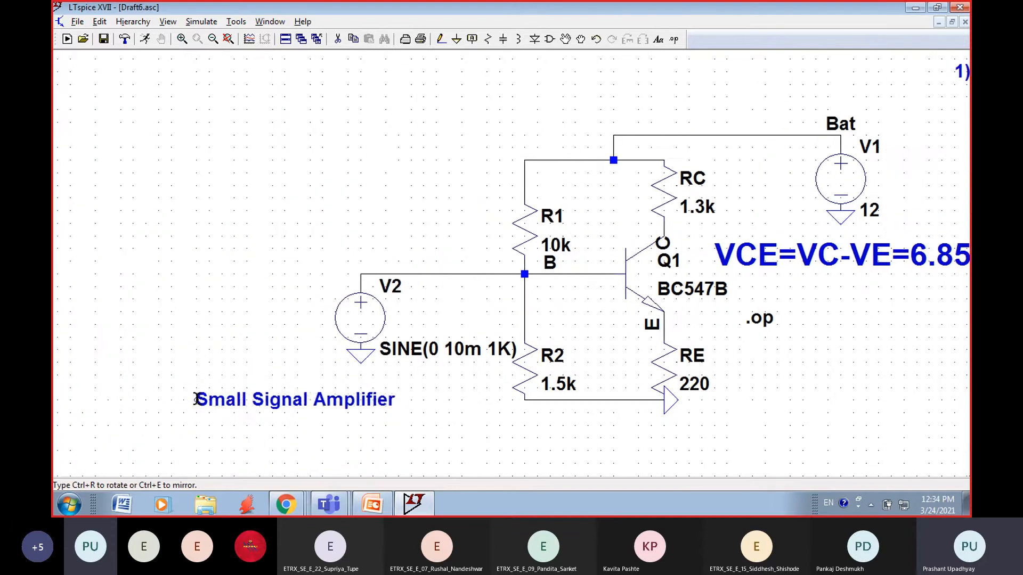
{"action": "left_click", "coordinate": [191, 394]}
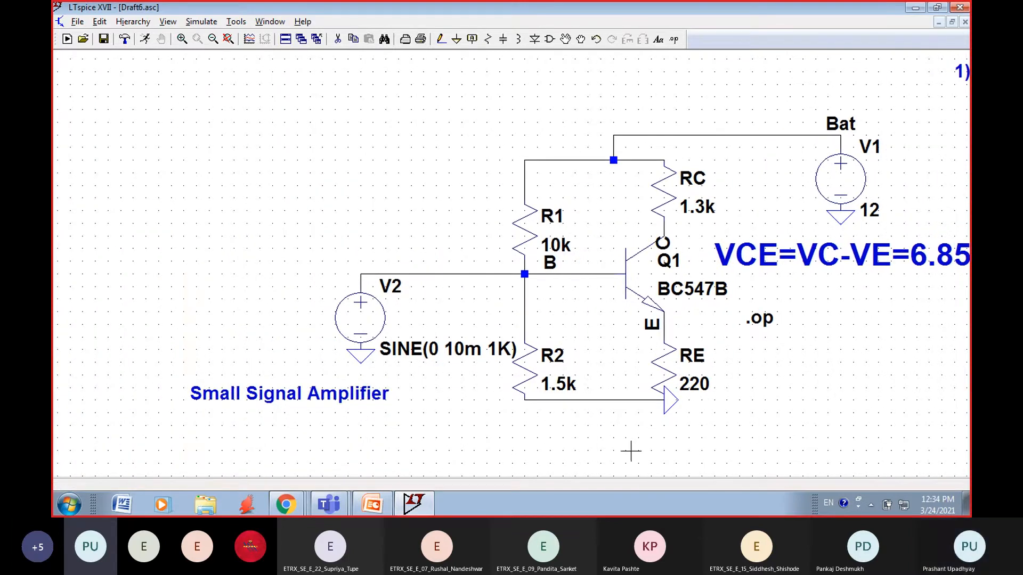
Step: Move the "1) DC analysis" comment below the VCE equation, beside the .op directive
{"action": "left_click_drag", "start_coordinate": [631, 451], "coordinate": [493, 424]}
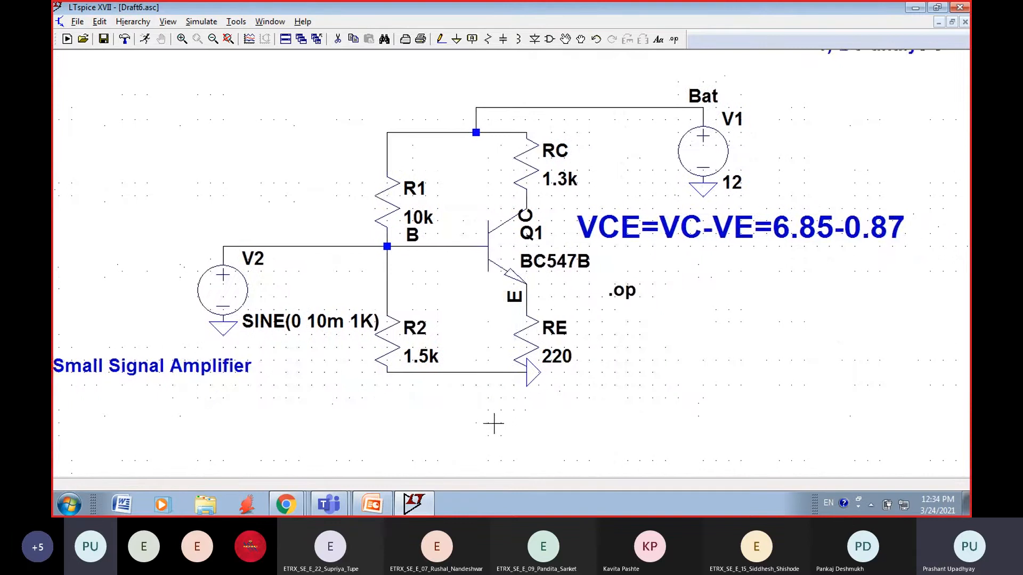
{"action": "mouse_move", "coordinate": [549, 341]}
{"action": "left_click_drag", "start_coordinate": [778, 134], "coordinate": [776, 190]}
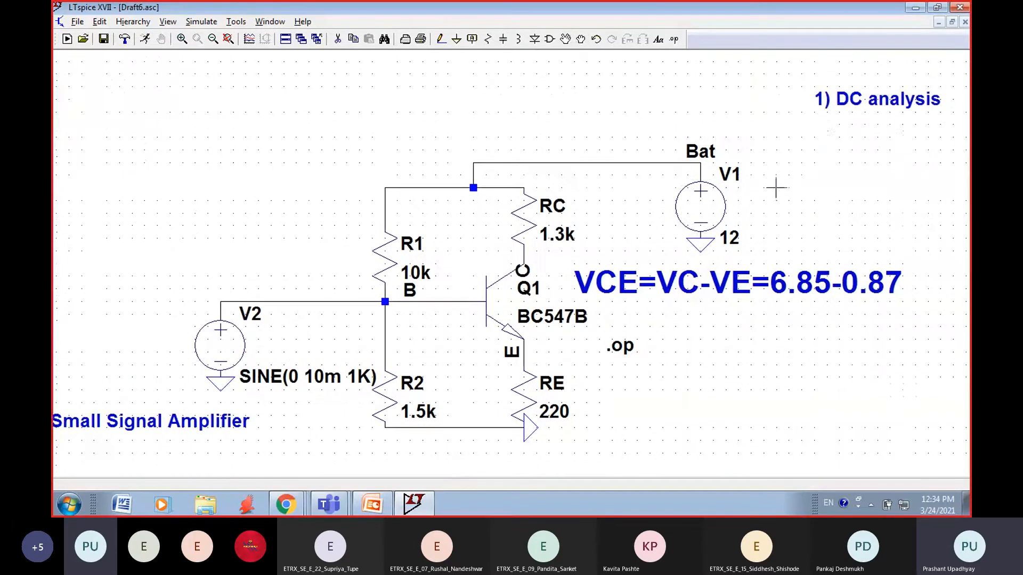
{"action": "left_click", "coordinate": [566, 40]}
{"action": "left_click", "coordinate": [841, 98]}
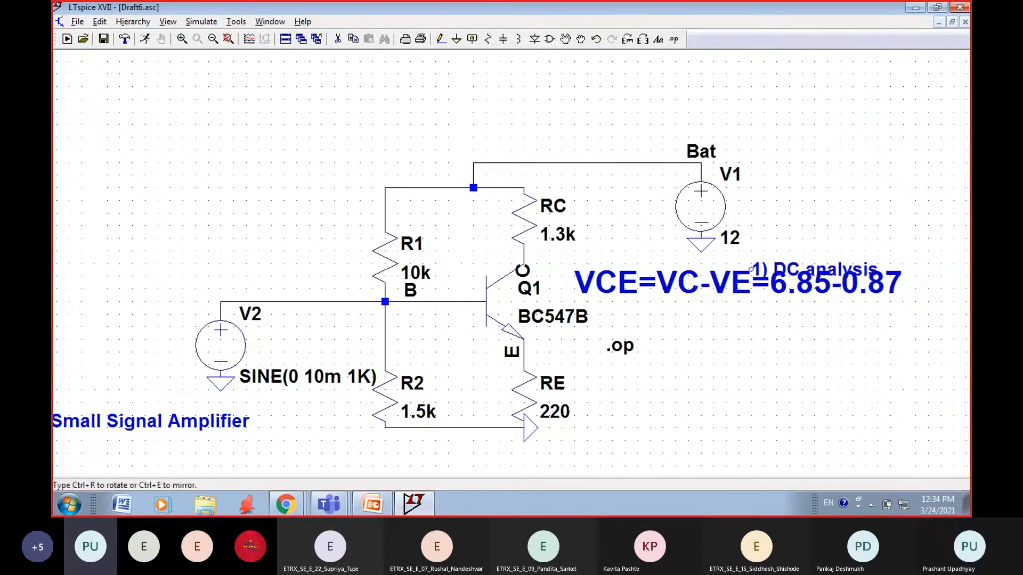
{"action": "left_click", "coordinate": [726, 358]}
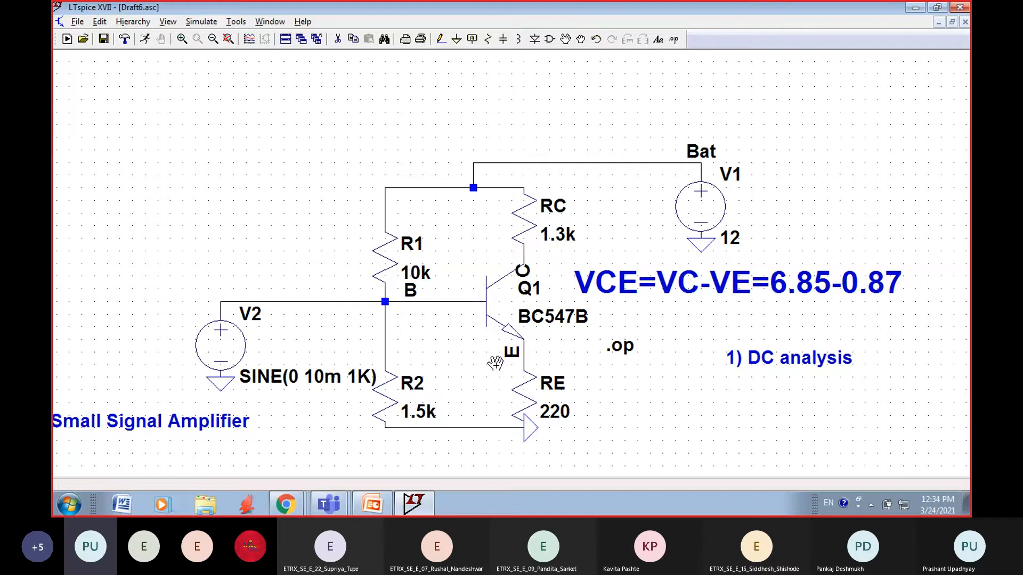
{"action": "key", "text": "Escape"}
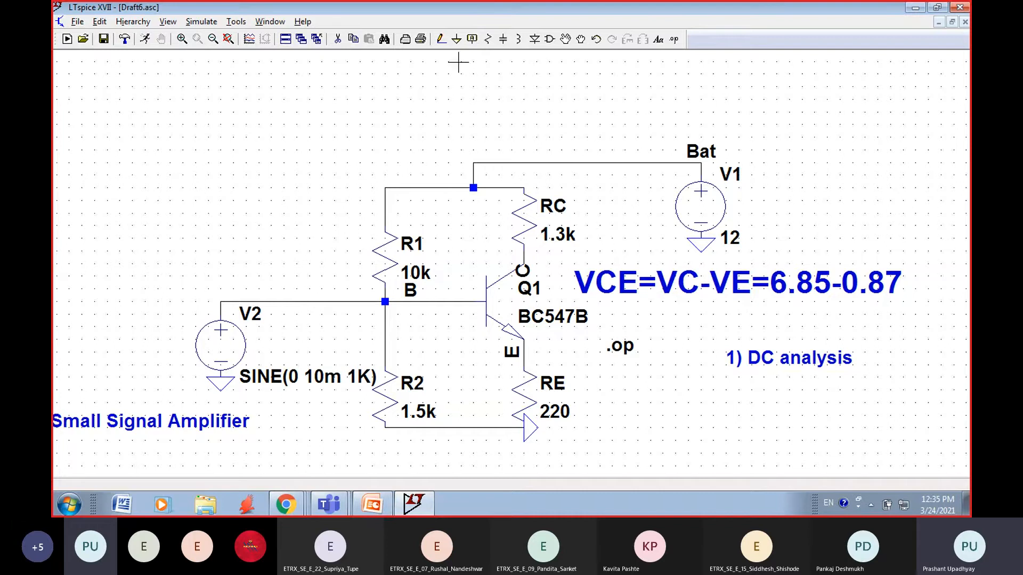
Step: Delete the wire between V2 and base node B and connect V2 to the node through a series capacitor
{"action": "left_click", "coordinate": [336, 40]}
{"action": "left_click", "coordinate": [320, 300]}
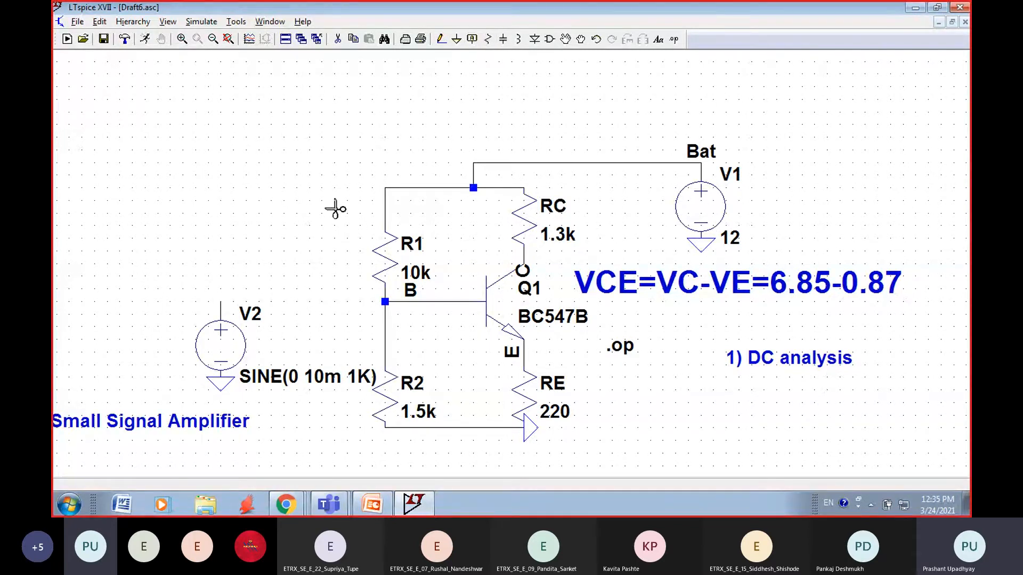
{"action": "key", "text": "Escape"}
{"action": "key", "text": "c"}
{"action": "left_click", "coordinate": [220, 301]}
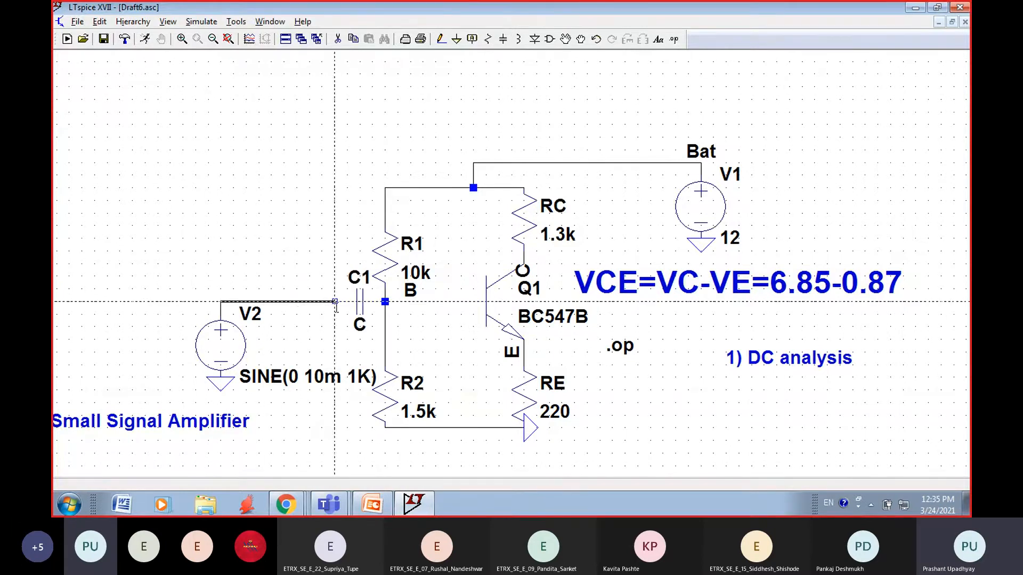
{"action": "key", "text": "Escape"}
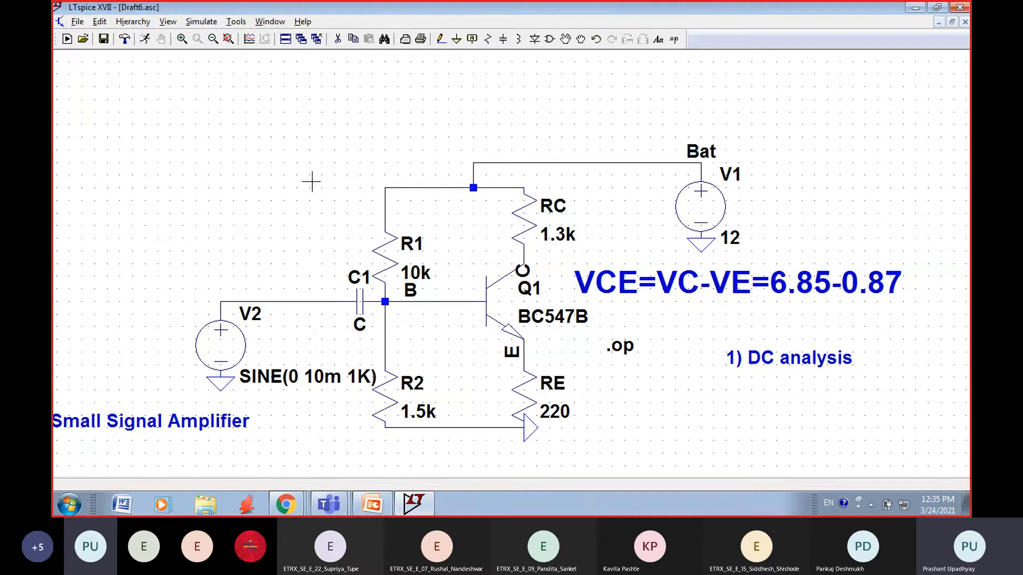
Step: Place a horizontal output capacitor on the collector node beneath RC and delete the surplus capacitor C3 beside it
{"action": "key", "text": "c"}
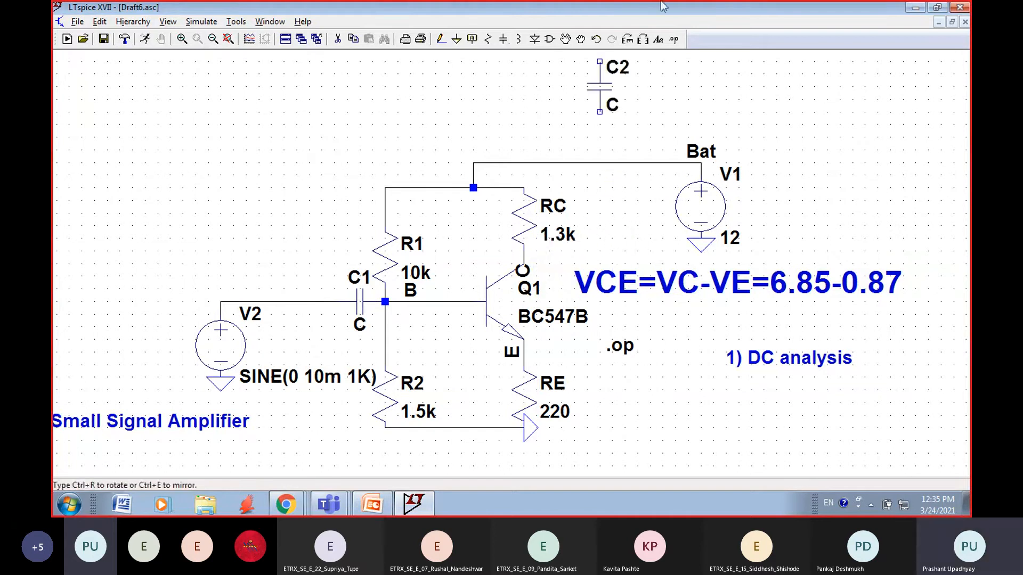
{"action": "left_click", "coordinate": [628, 43]}
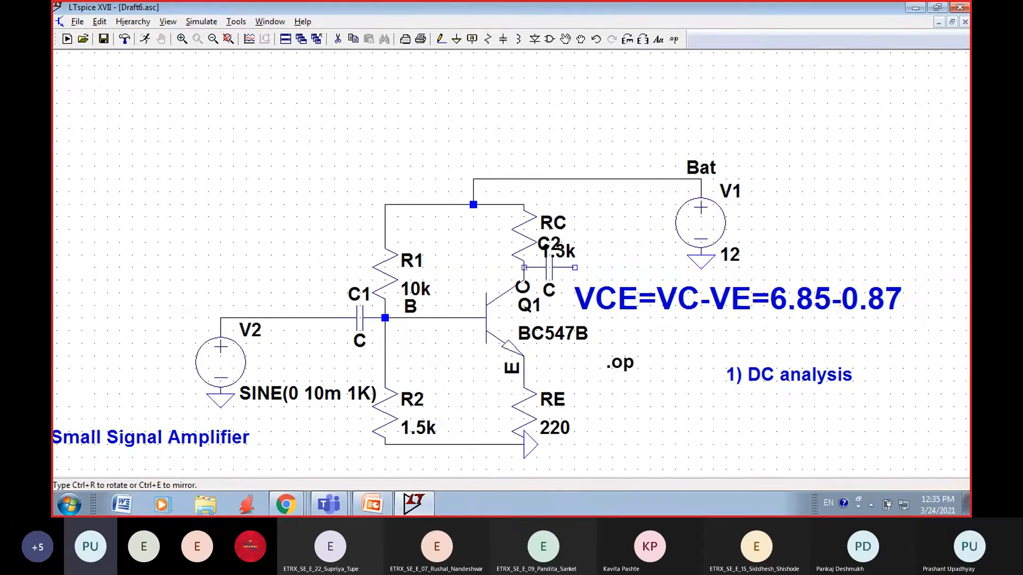
{"action": "left_click", "coordinate": [549, 267]}
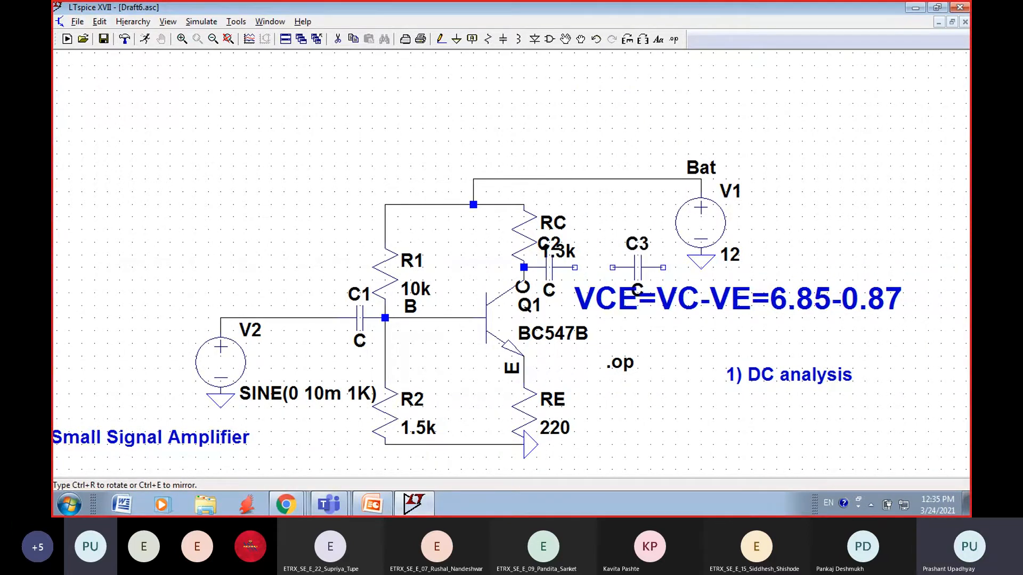
{"action": "left_click", "coordinate": [637, 268]}
{"action": "key", "text": "Escape"}
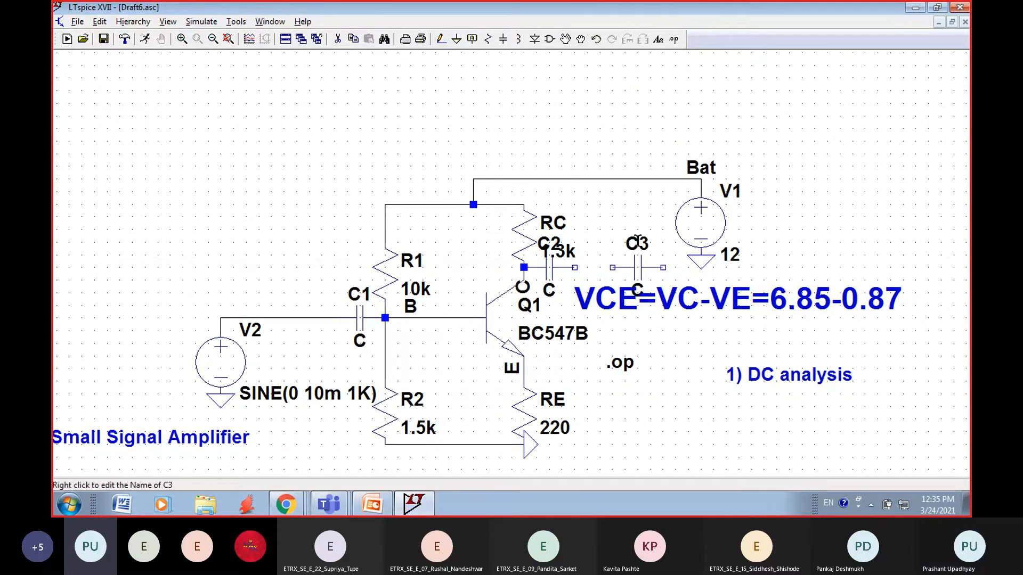
{"action": "left_click", "coordinate": [440, 39]}
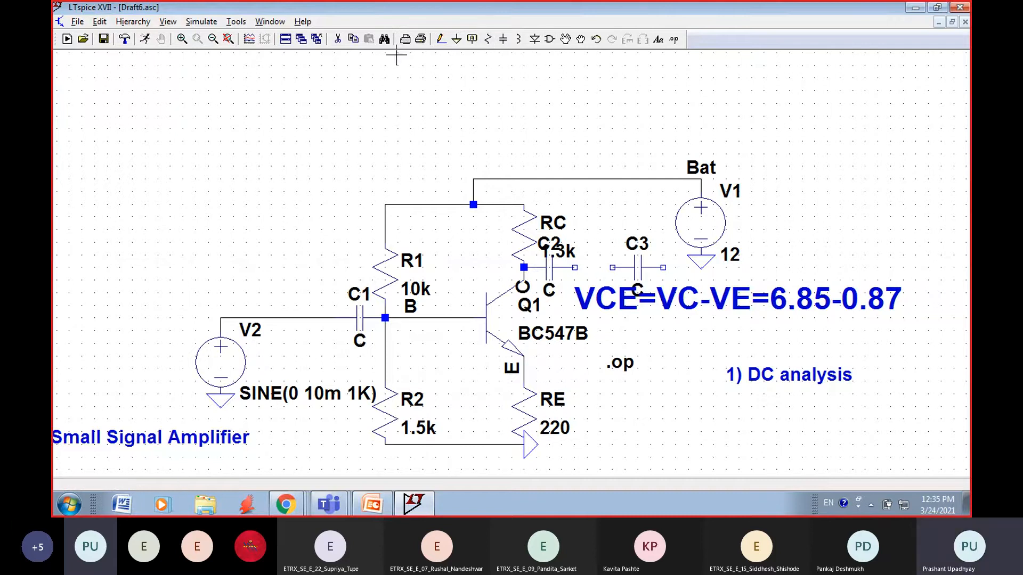
{"action": "left_click", "coordinate": [338, 39]}
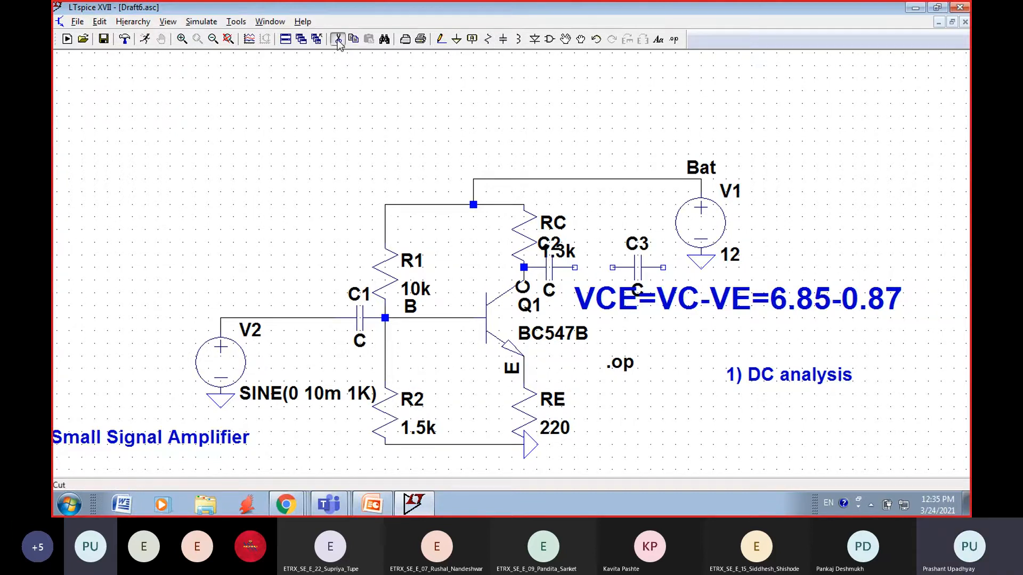
{"action": "left_click", "coordinate": [630, 269]}
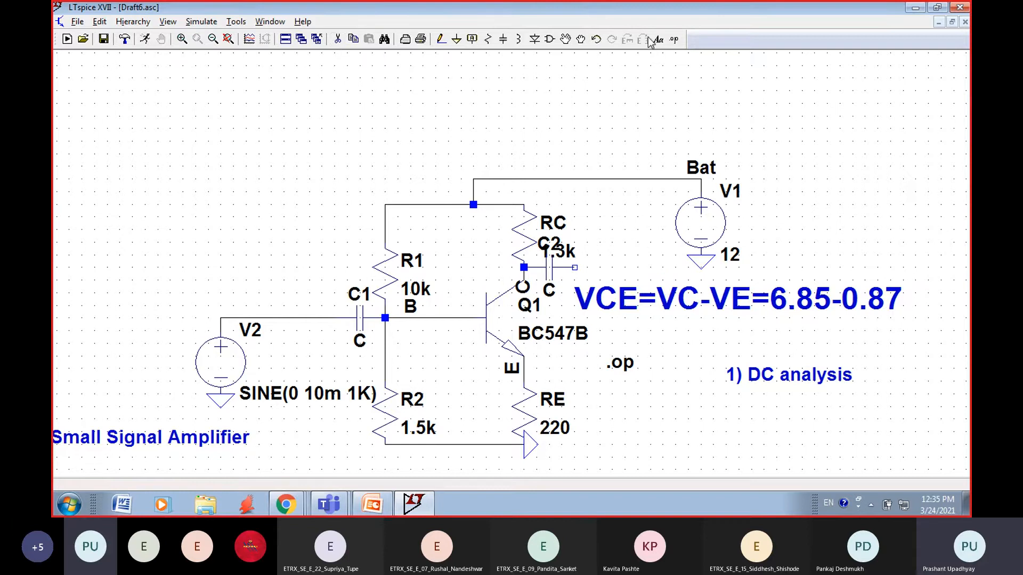
Step: Place a 10k load resistor beneath the VCE equation and wire its upper end to the free terminal of C2
{"action": "left_click", "coordinate": [488, 42]}
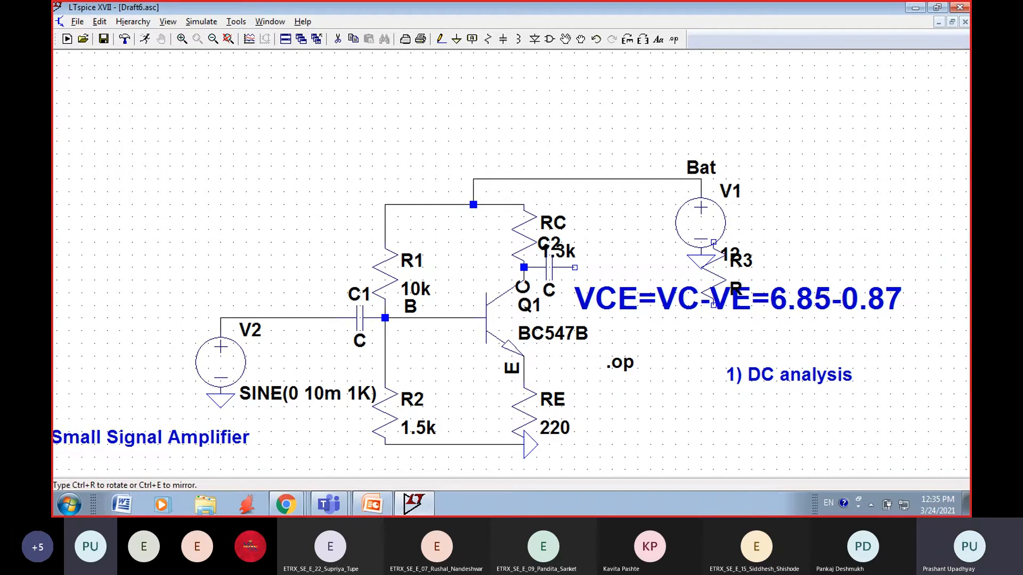
{"action": "left_click", "coordinate": [650, 318]}
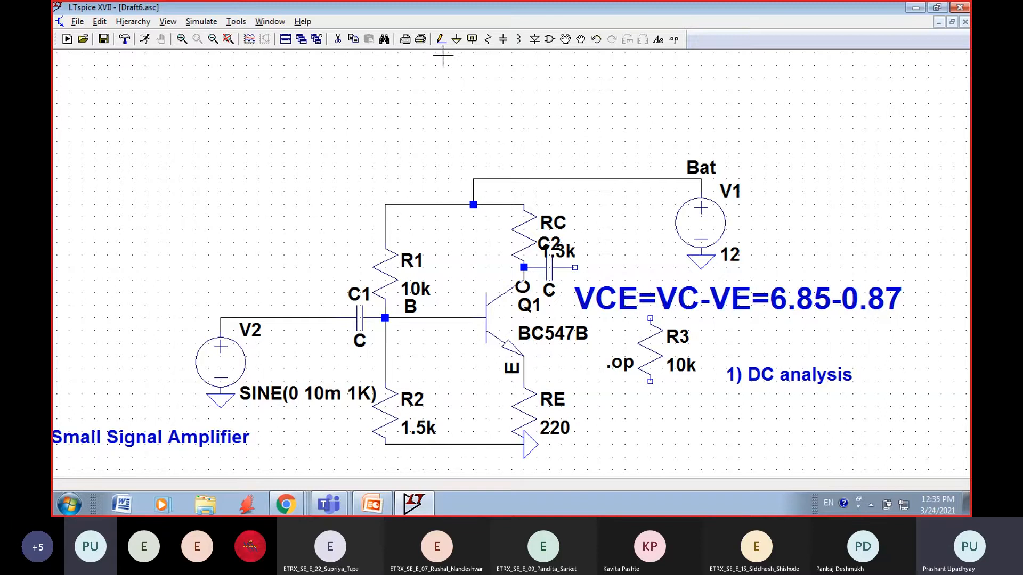
{"action": "left_click", "coordinate": [439, 40]}
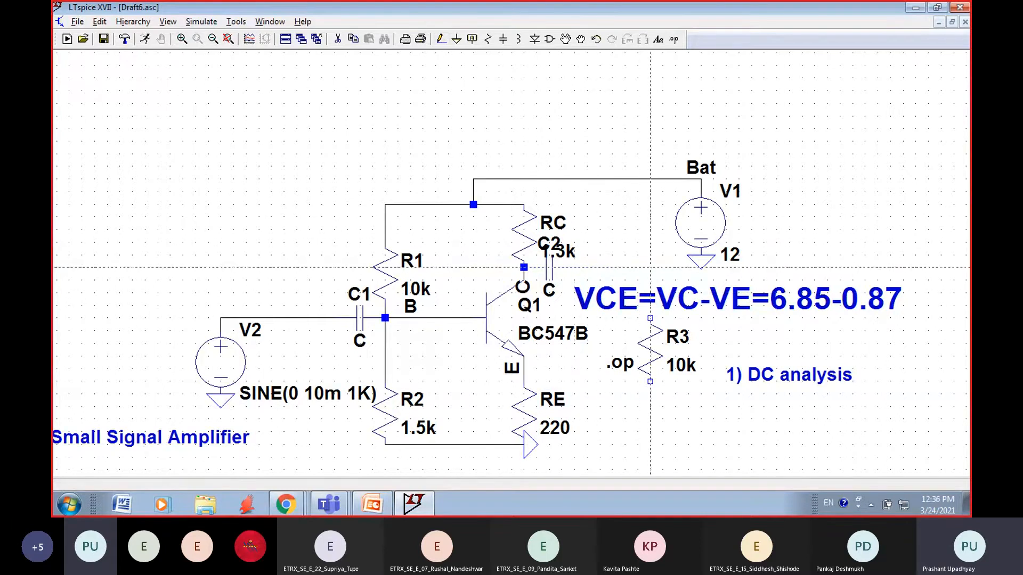
{"action": "left_click", "coordinate": [650, 318]}
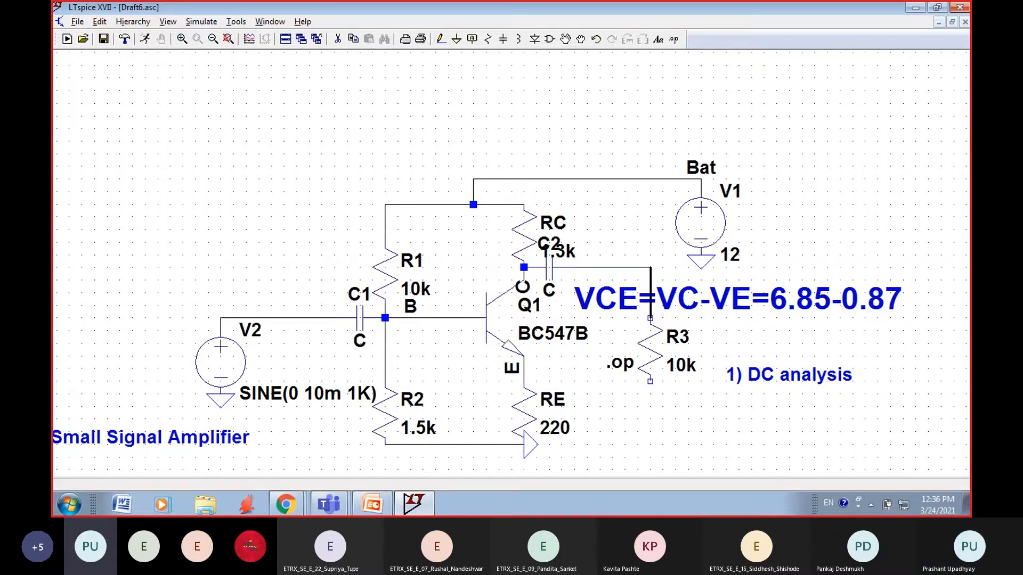
Step: Extend a wire down from the lower end of R3 and attach a ground to it
{"action": "left_click", "coordinate": [650, 382]}
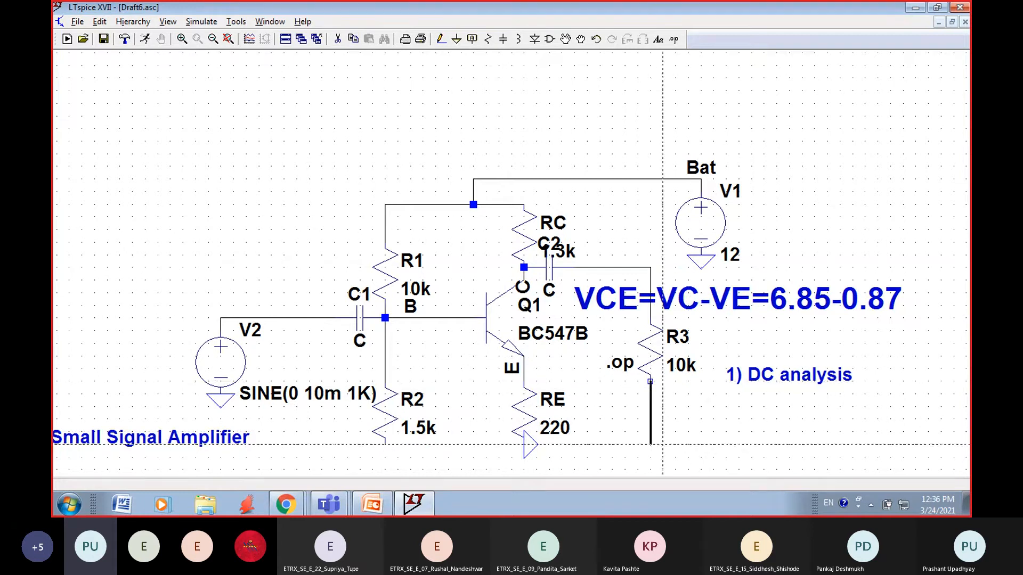
{"action": "left_click", "coordinate": [662, 444]}
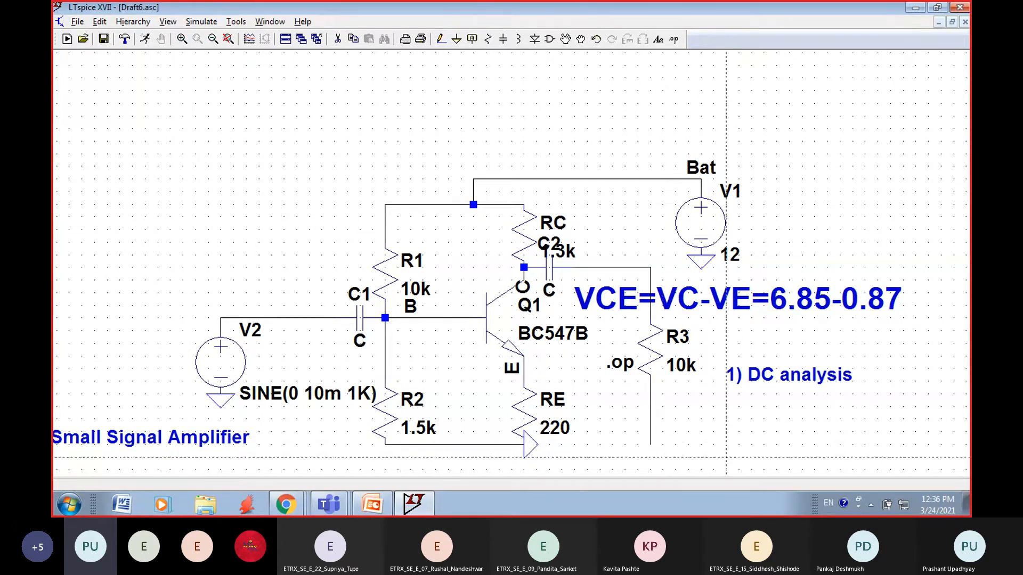
{"action": "key", "text": "Escape"}
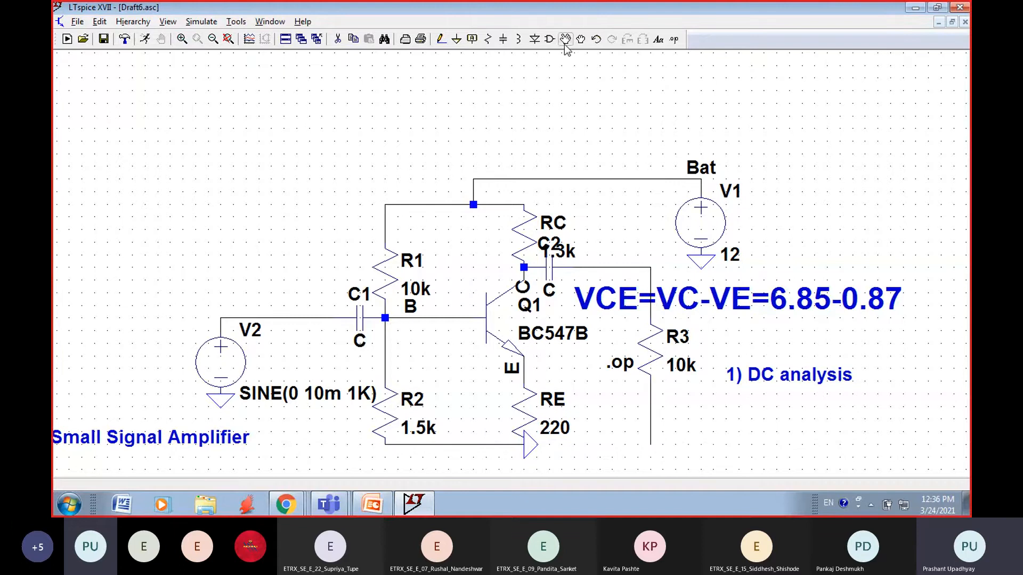
{"action": "left_click", "coordinate": [456, 39]}
{"action": "left_click", "coordinate": [650, 445]}
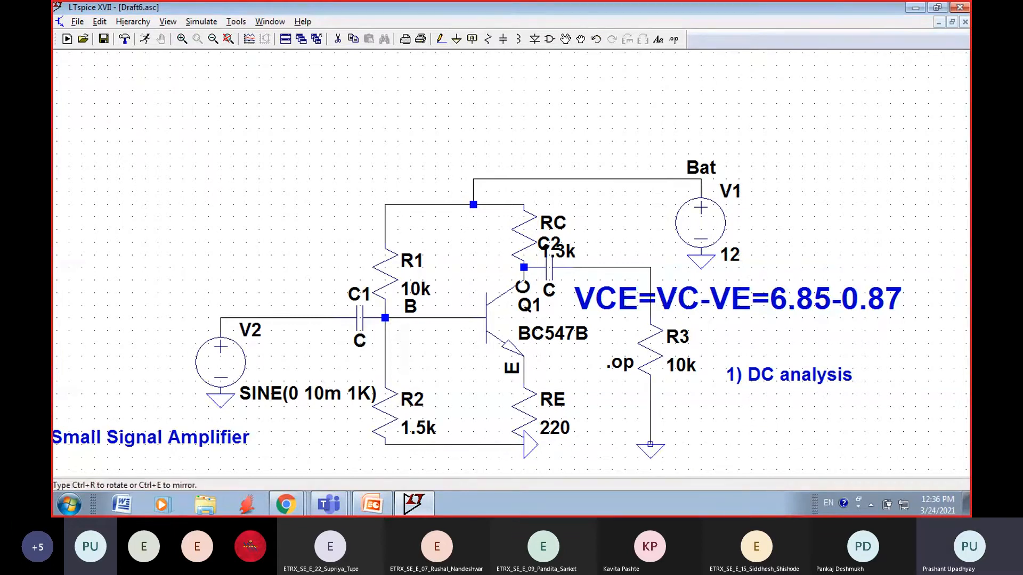
Step: Move RC's 1.3k value beside its name and shift the C2 label to the right of its capacitor
{"action": "key", "text": "Escape"}
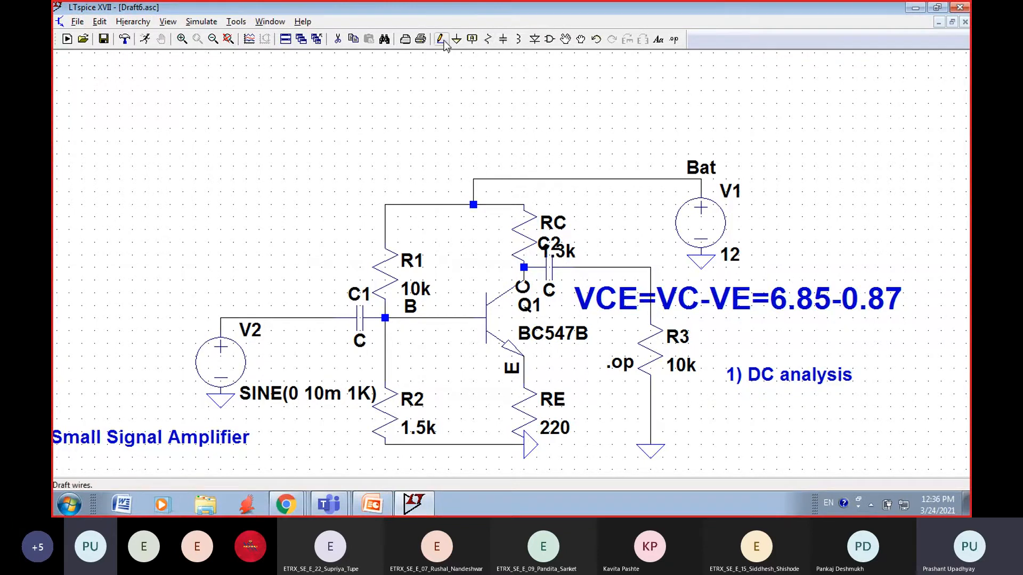
{"action": "left_click", "coordinate": [565, 40]}
{"action": "left_click", "coordinate": [542, 249]}
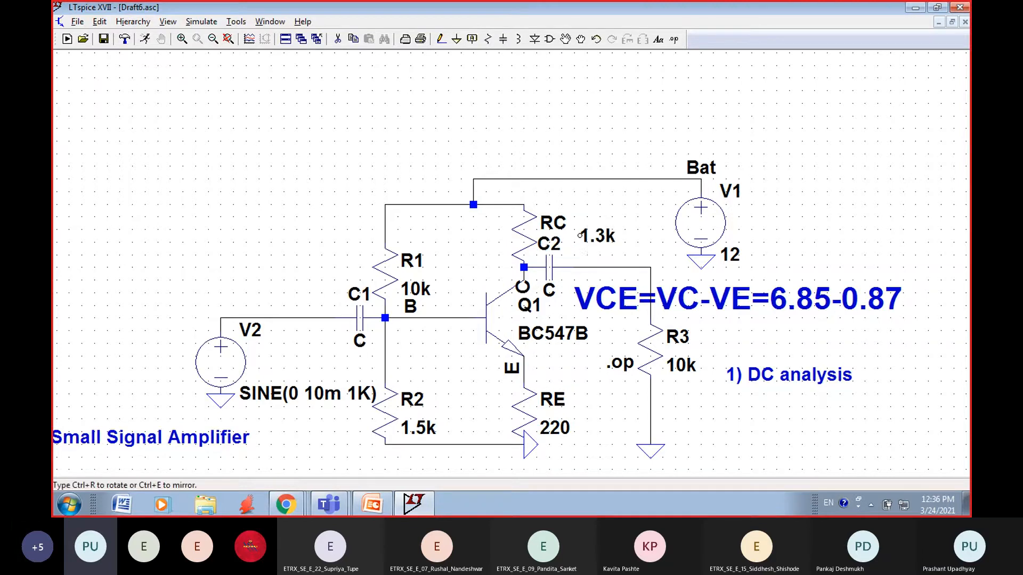
{"action": "left_click", "coordinate": [568, 219]}
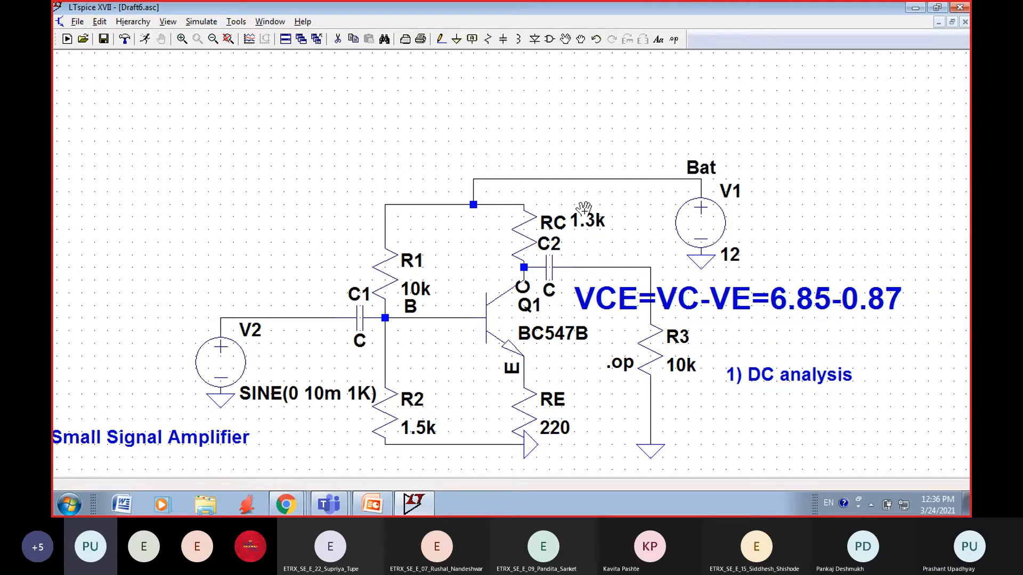
{"action": "left_click", "coordinate": [556, 240]}
{"action": "left_click", "coordinate": [581, 259]}
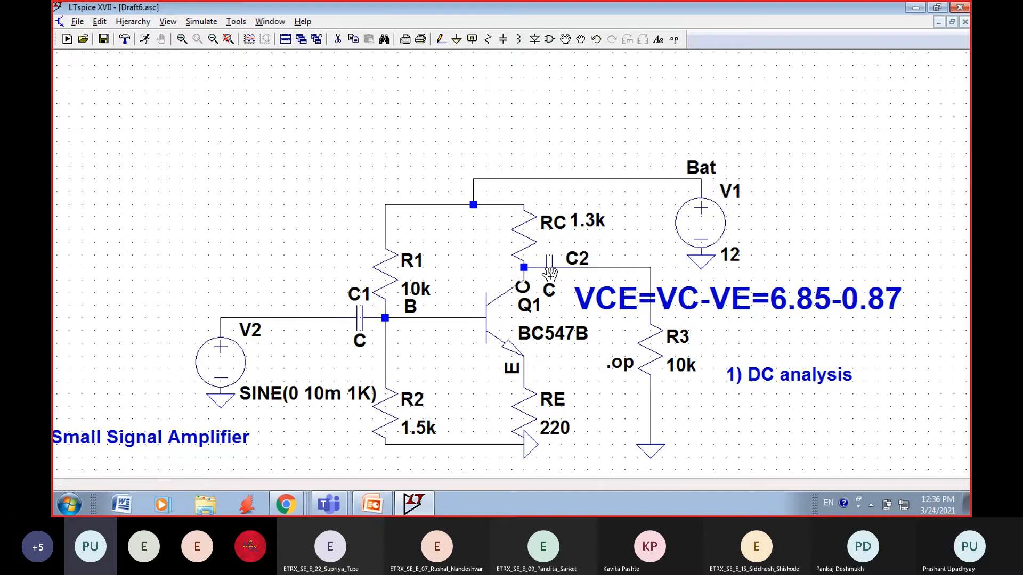
{"action": "key", "text": "Escape"}
Step: Set the capacitance of both coupling capacitors, C2 and C1, to 10u
{"action": "right_click", "coordinate": [549, 268]}
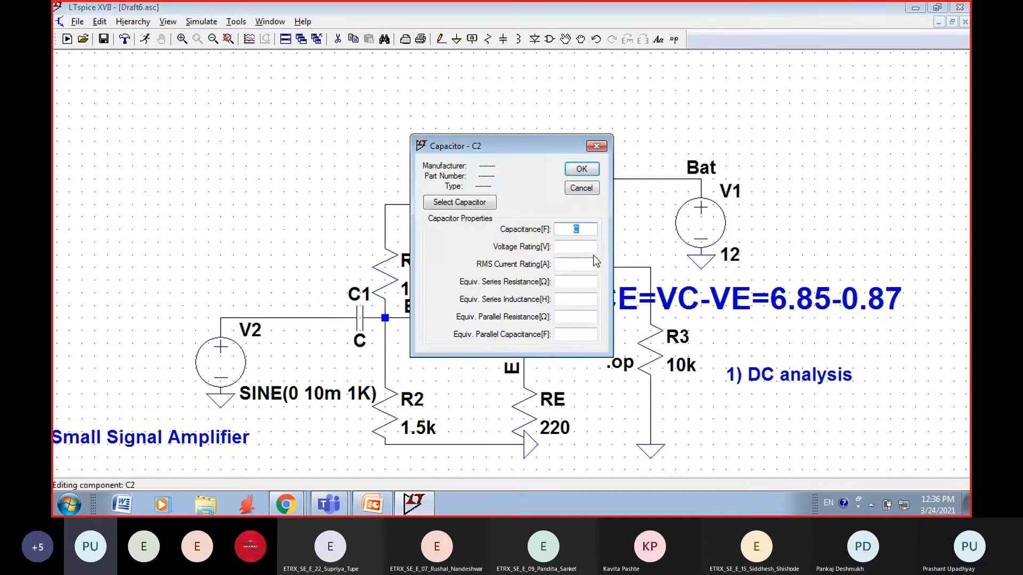
{"action": "type", "text": "10u"}
{"action": "left_click", "coordinate": [575, 170]}
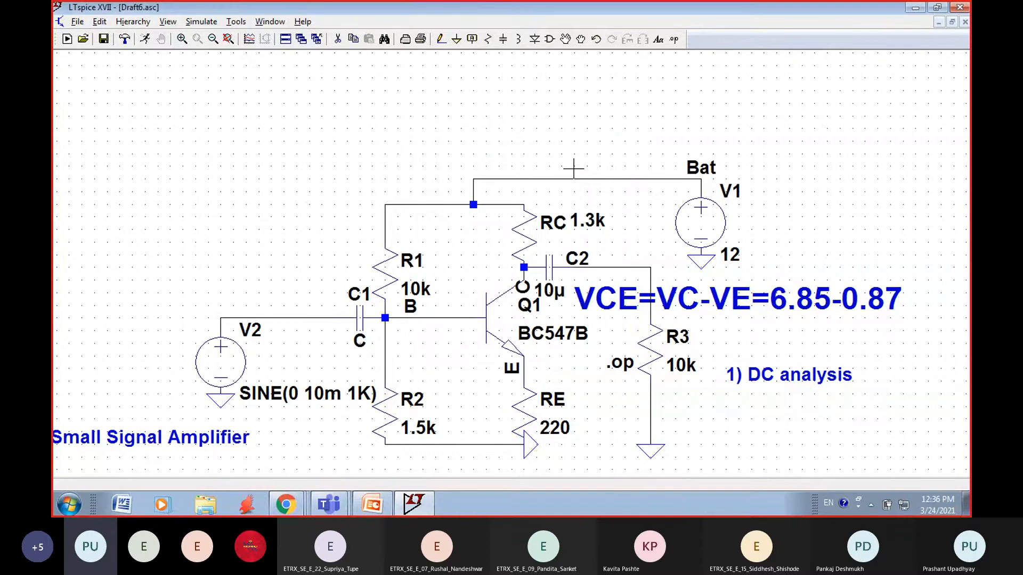
{"action": "right_click", "coordinate": [360, 319]}
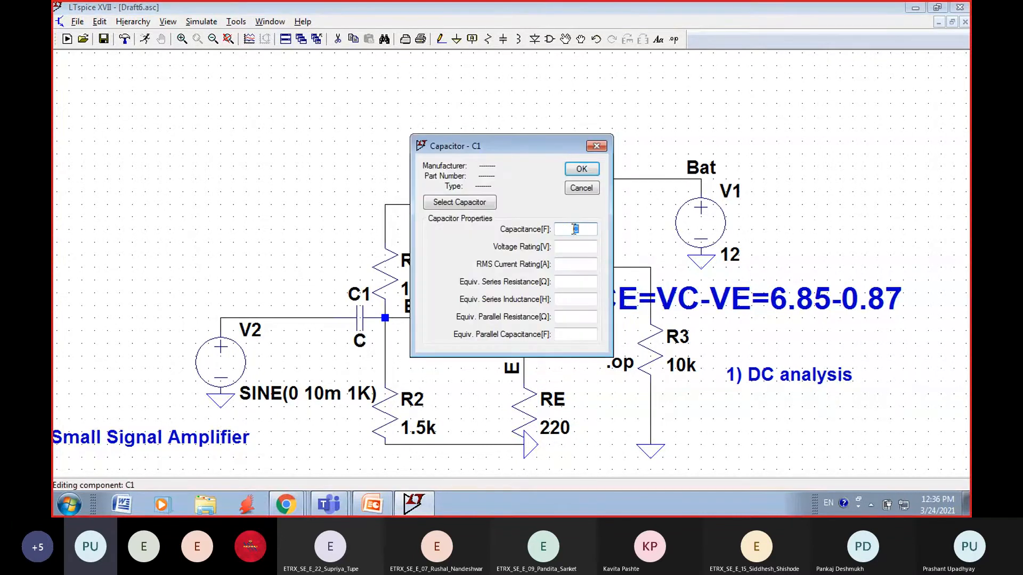
{"action": "type", "text": "10u"}
{"action": "left_click", "coordinate": [581, 170]}
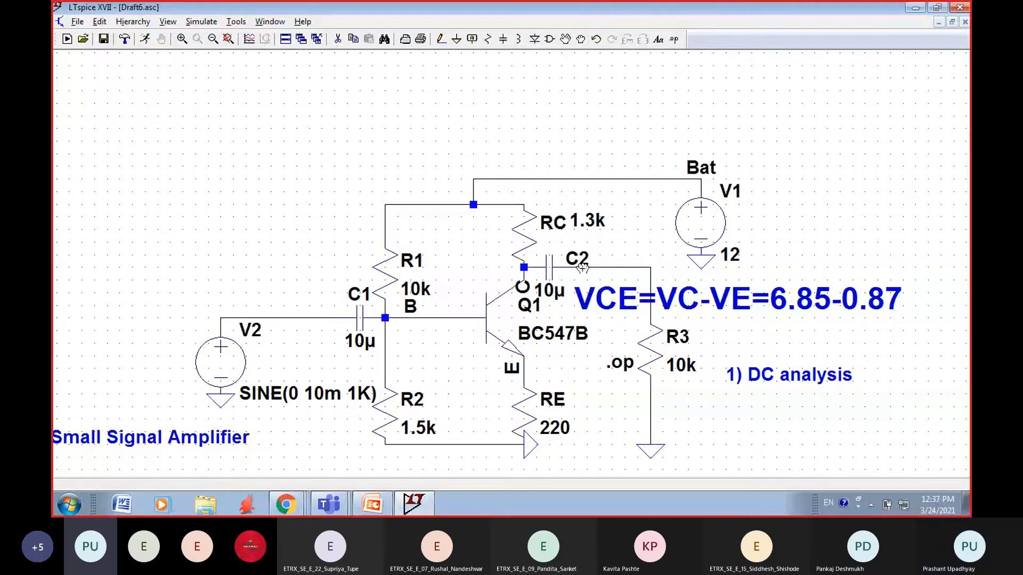
Step: Move the VCE=VC-VE equation text clear of the circuit and delete it
{"action": "left_click_drag", "start_coordinate": [598, 304], "coordinate": [566, 121]}
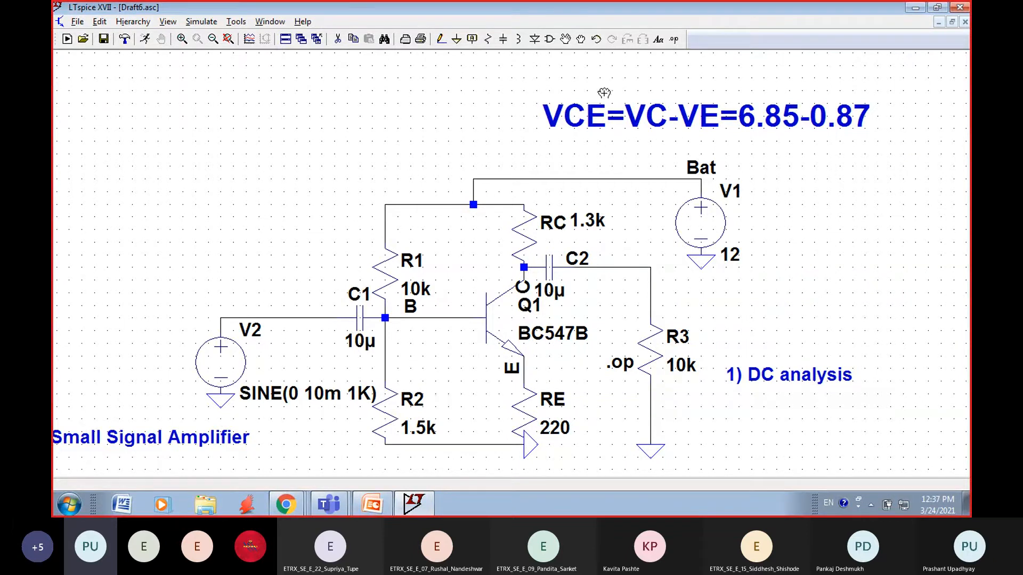
{"action": "left_click", "coordinate": [336, 41]}
{"action": "left_click", "coordinate": [595, 108]}
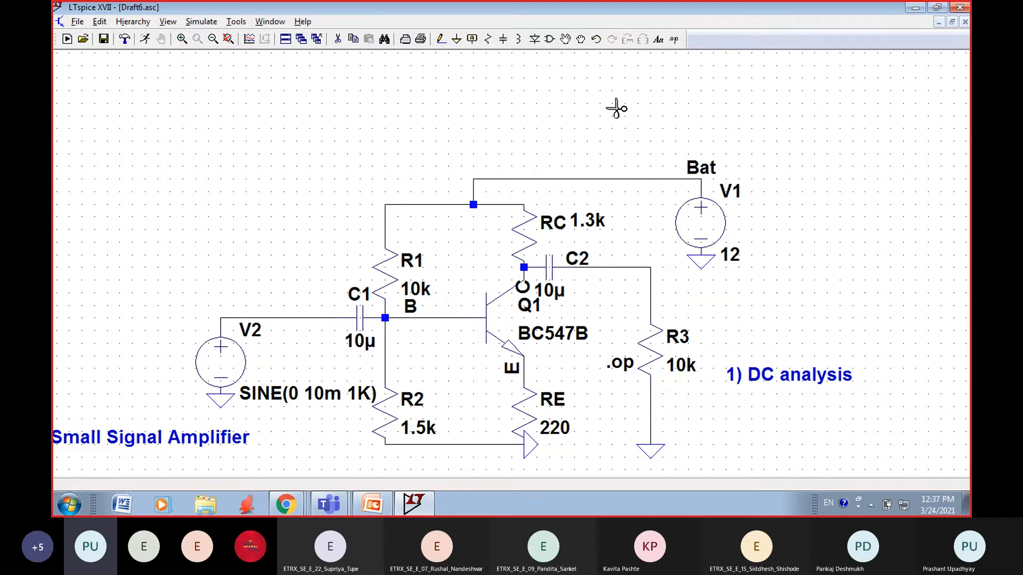
{"action": "key", "text": "Escape"}
Step: Reposition the collector-side labels: C2's value under its name, Q1 beside BC547B, and net label C up at the collector node
{"action": "left_click_drag", "start_coordinate": [550, 292], "coordinate": [578, 279]}
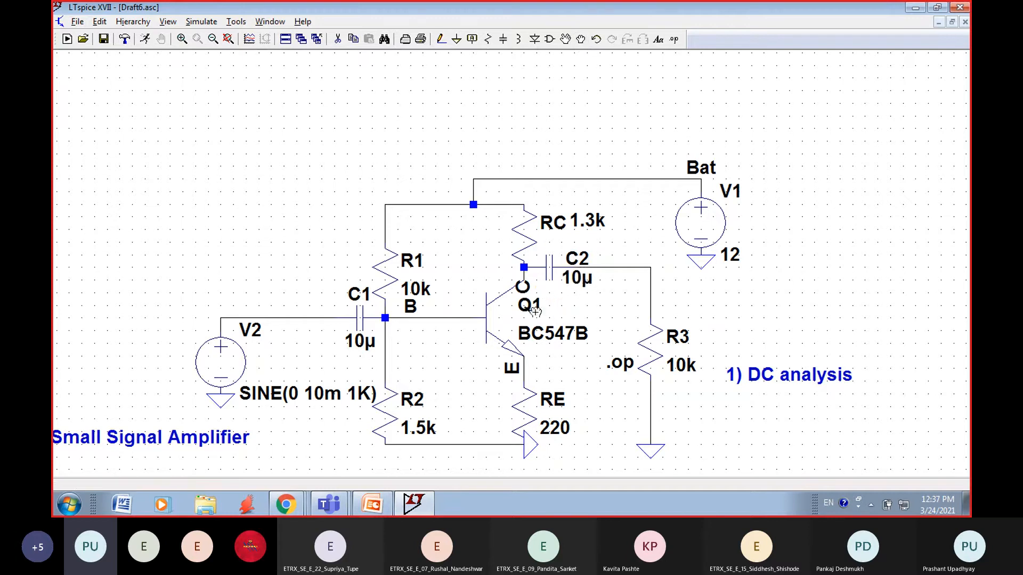
{"action": "left_click_drag", "start_coordinate": [531, 306], "coordinate": [508, 335]}
{"action": "left_click_drag", "start_coordinate": [523, 287], "coordinate": [522, 260]}
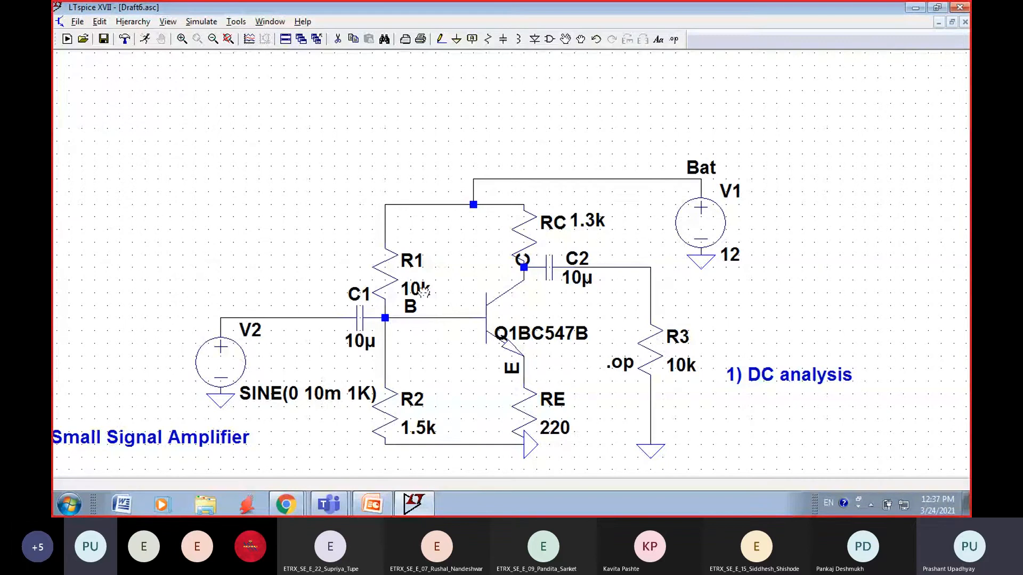
Step: Move the values of bias resistors R1 and R2 up beside their names
{"action": "left_click_drag", "start_coordinate": [421, 291], "coordinate": [425, 258]}
{"action": "left_click", "coordinate": [443, 259]}
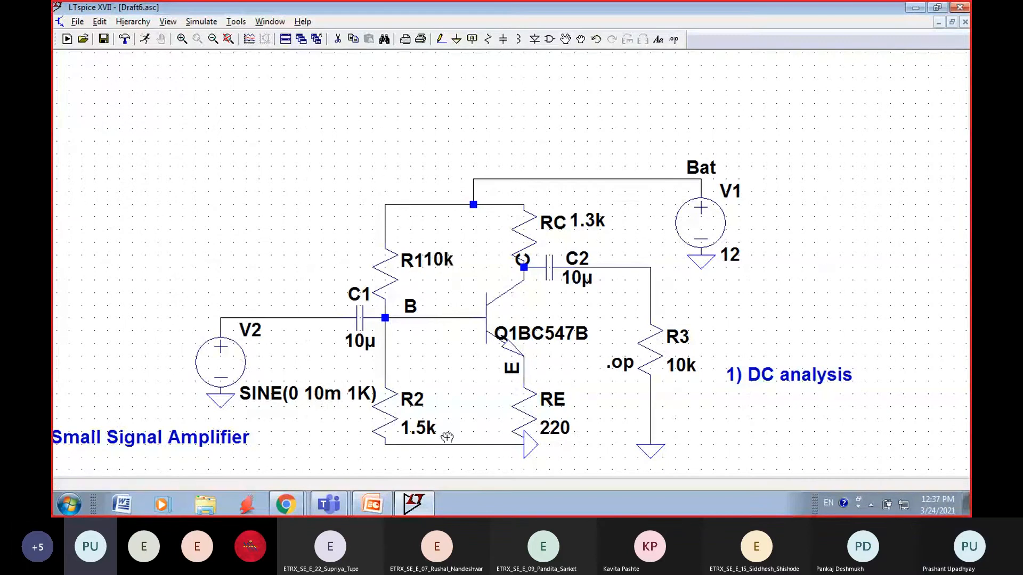
{"action": "left_click", "coordinate": [427, 433]}
{"action": "left_click", "coordinate": [425, 399]}
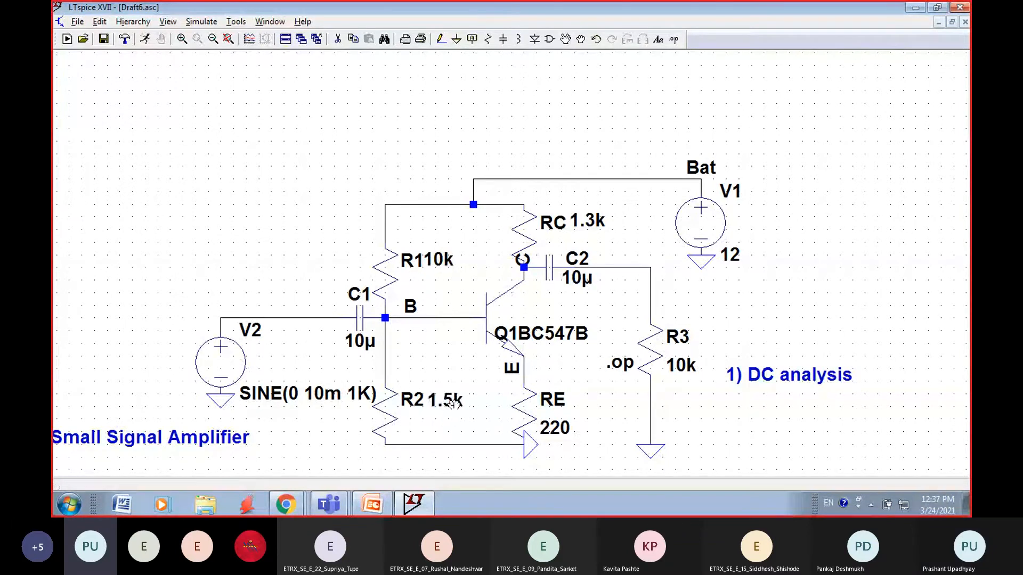
Step: Move V2's SINE(0 10m 1K) text above the source and rename the source Vin
{"action": "left_click", "coordinate": [239, 393]}
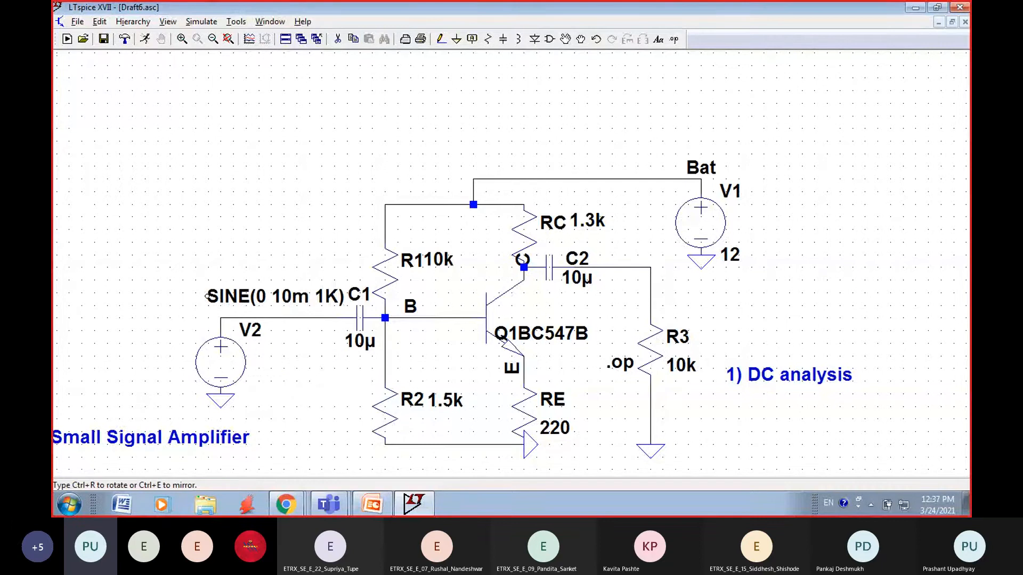
{"action": "left_click", "coordinate": [182, 300]}
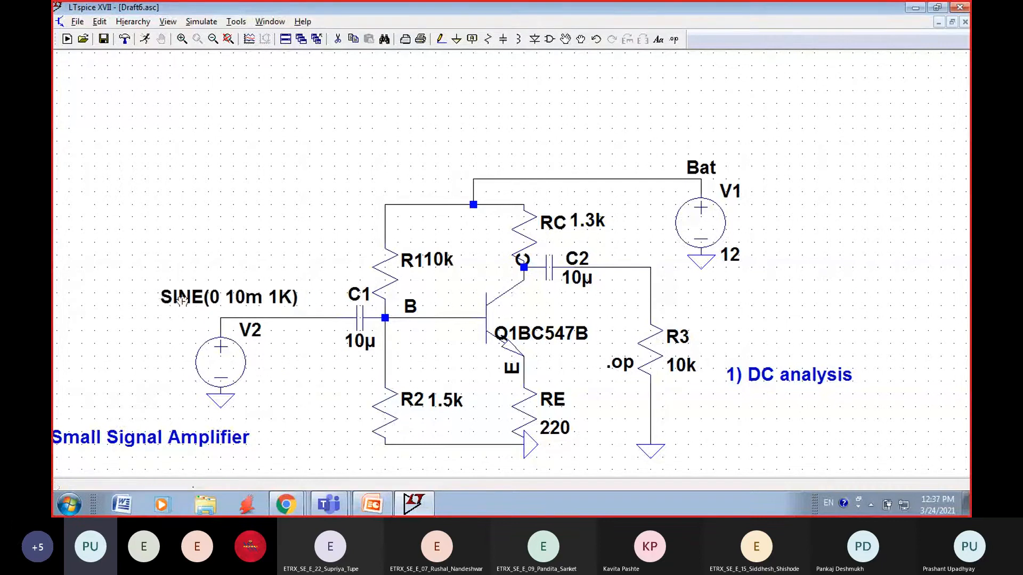
{"action": "right_click", "coordinate": [255, 331]}
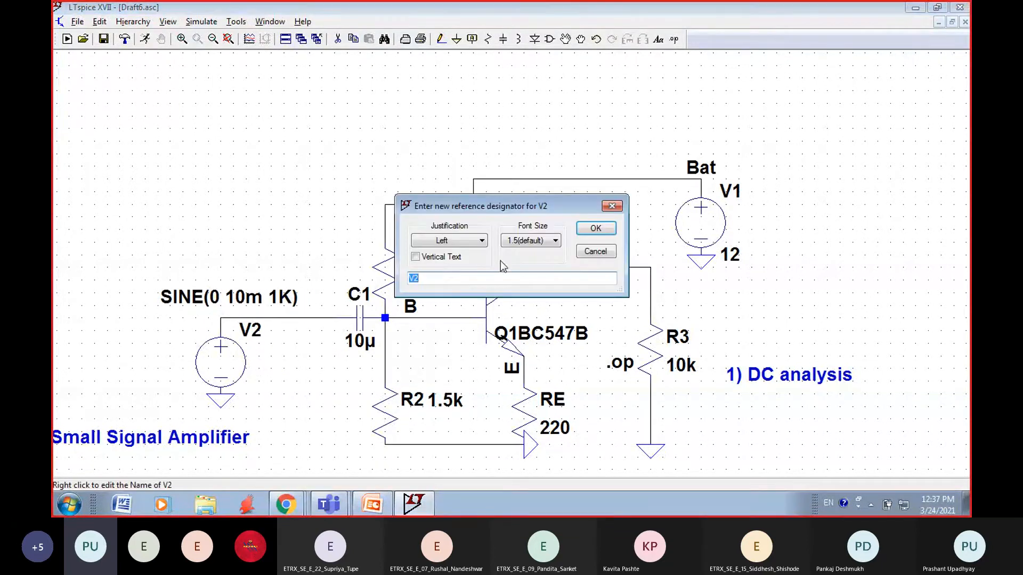
{"action": "left_click", "coordinate": [440, 279]}
{"action": "key", "text": "BackSpace"}
{"action": "type", "text": "in"}
{"action": "left_click", "coordinate": [595, 229]}
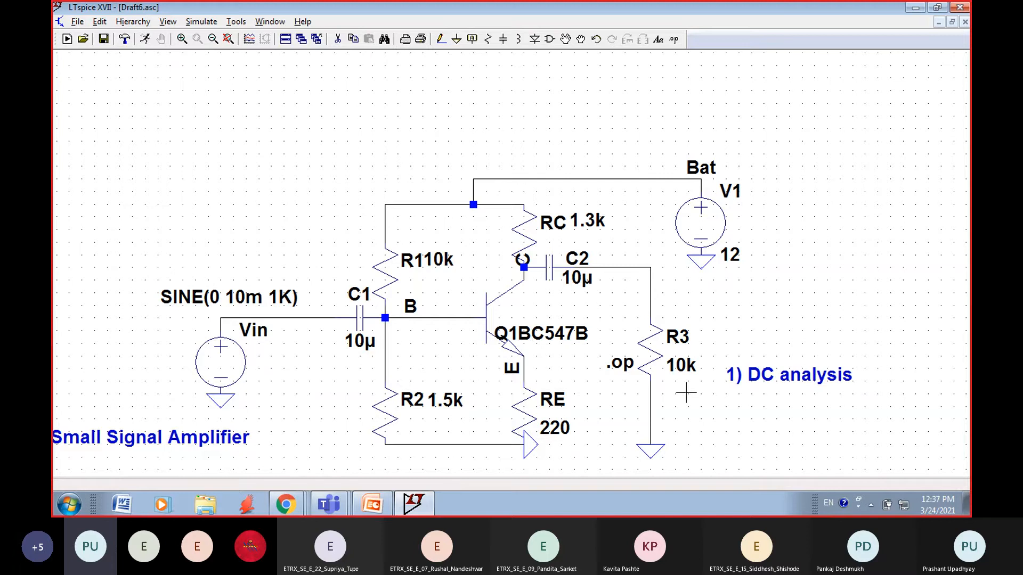
Step: Rename load resistor R3 as RL
{"action": "right_click", "coordinate": [684, 332]}
{"action": "left_click", "coordinate": [457, 280]}
{"action": "key", "text": "BackSpace"}
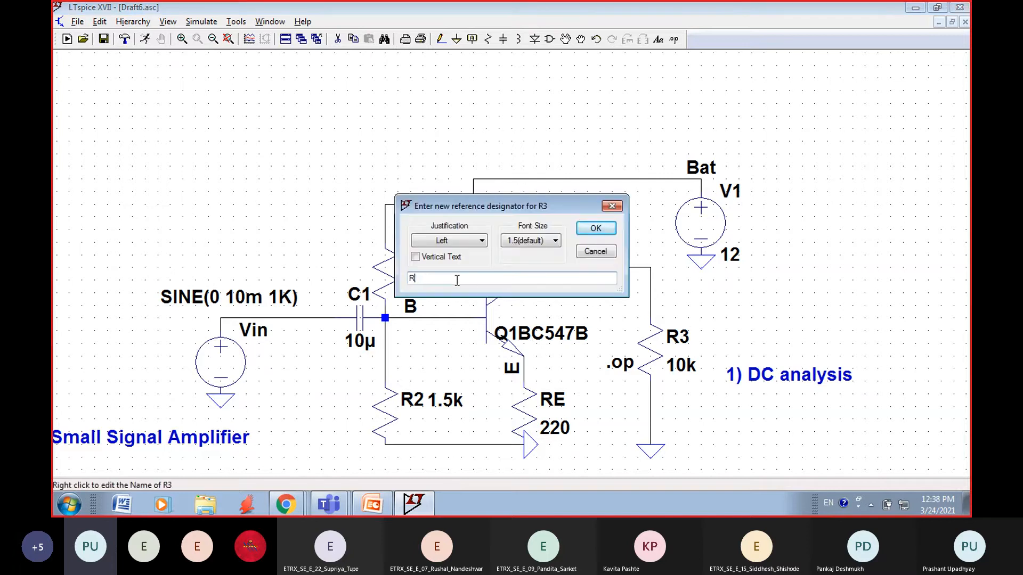
{"action": "type", "text": "L"}
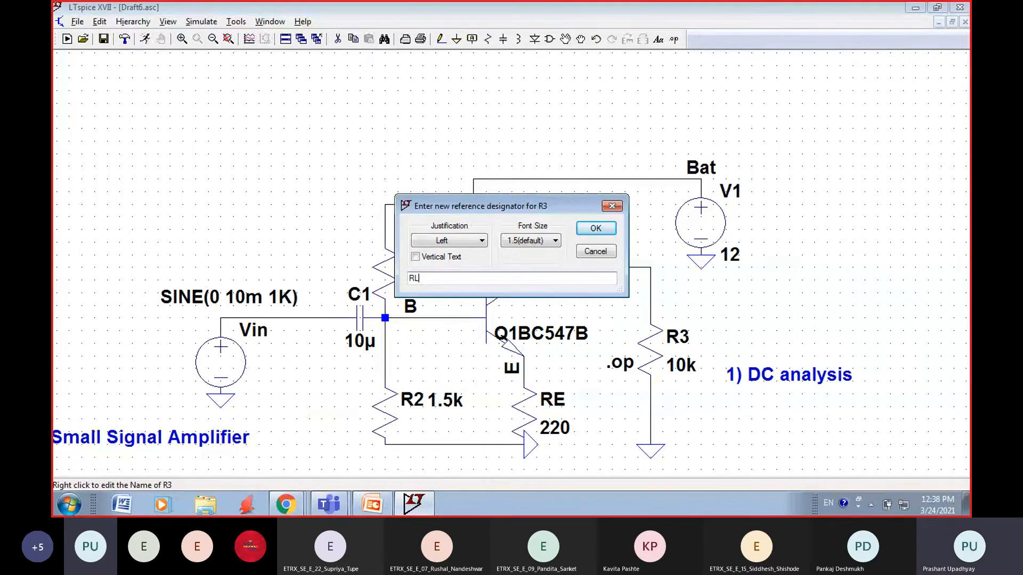
{"action": "left_click", "coordinate": [592, 230]}
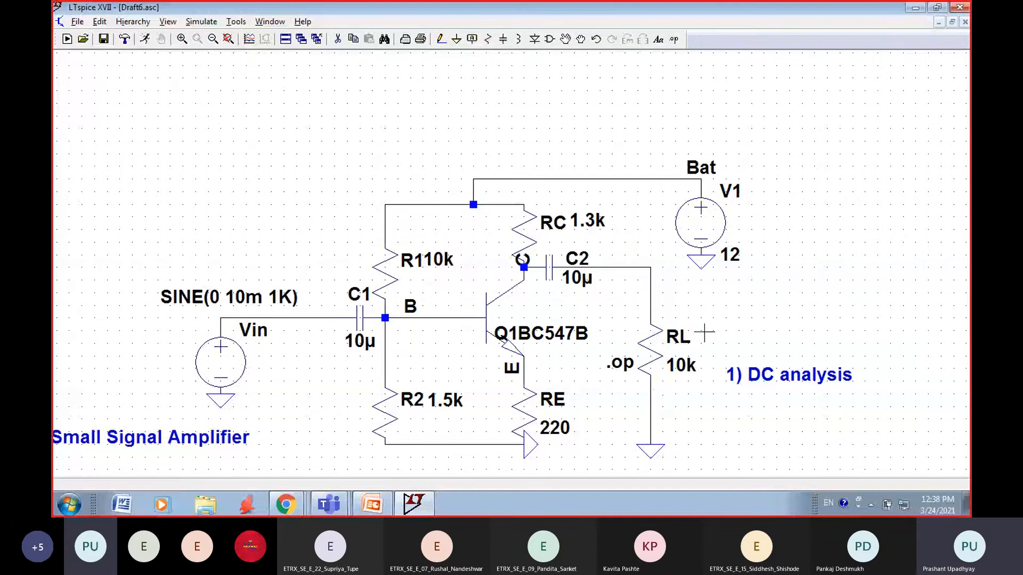
Step: Move the RL label down to sit just left of its 10k value
{"action": "left_click", "coordinate": [566, 38]}
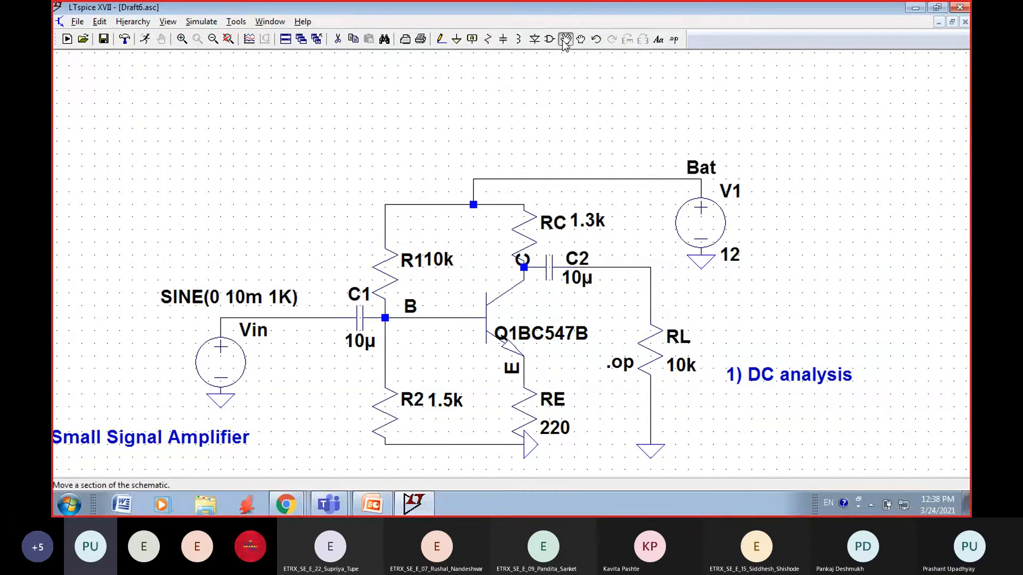
{"action": "left_click", "coordinate": [674, 340]}
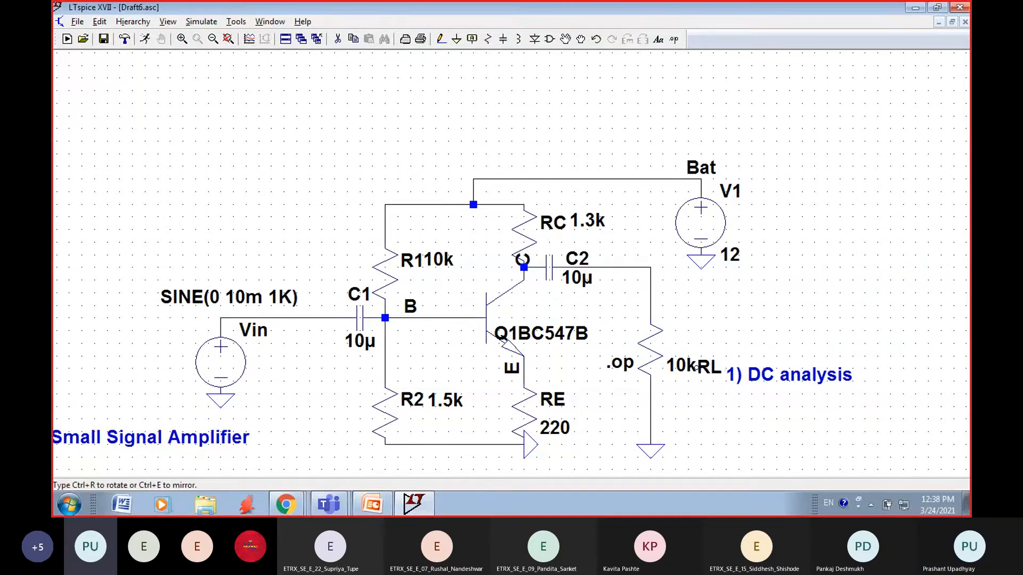
{"action": "left_click", "coordinate": [642, 365]}
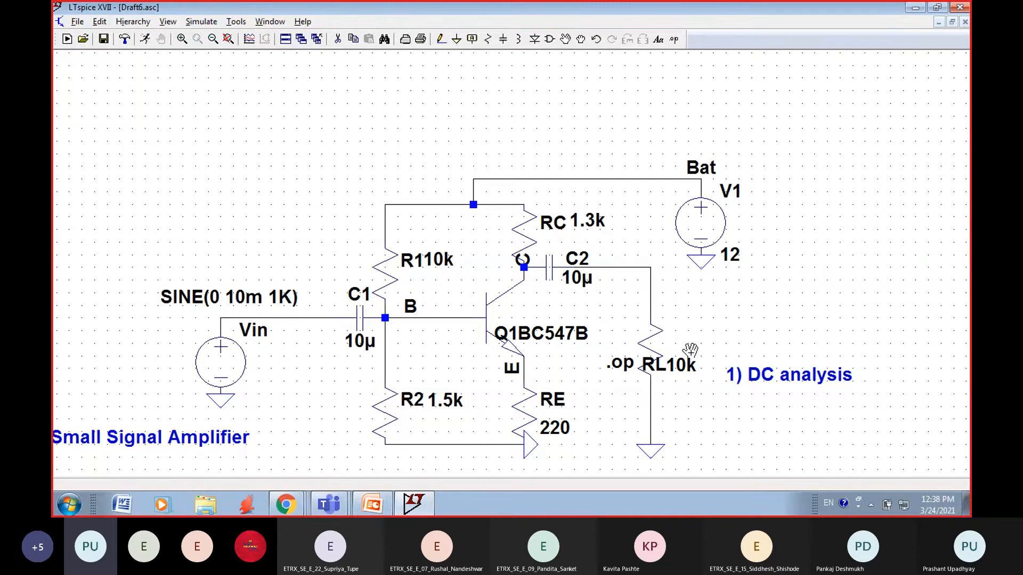
{"action": "key", "text": "Escape"}
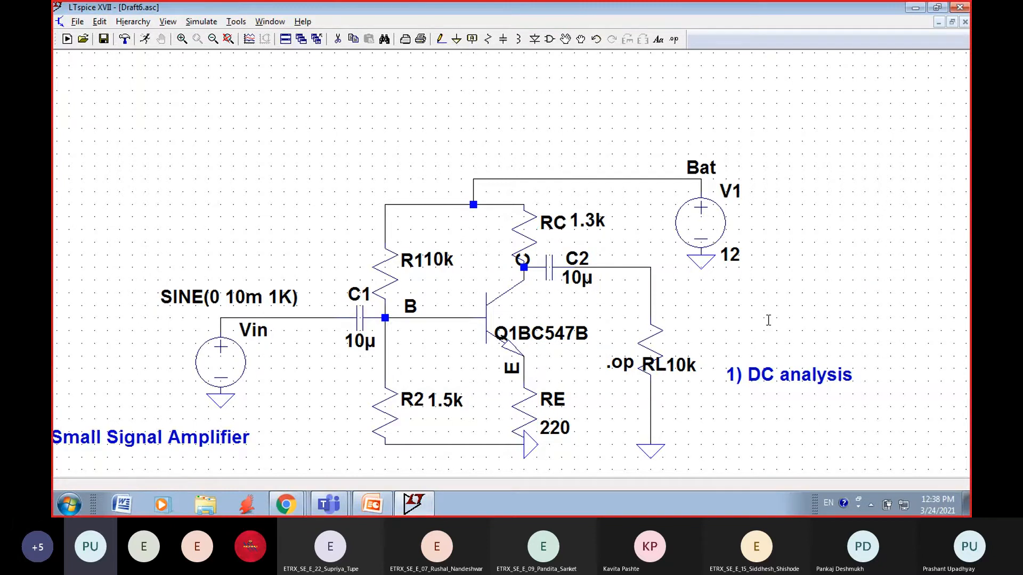
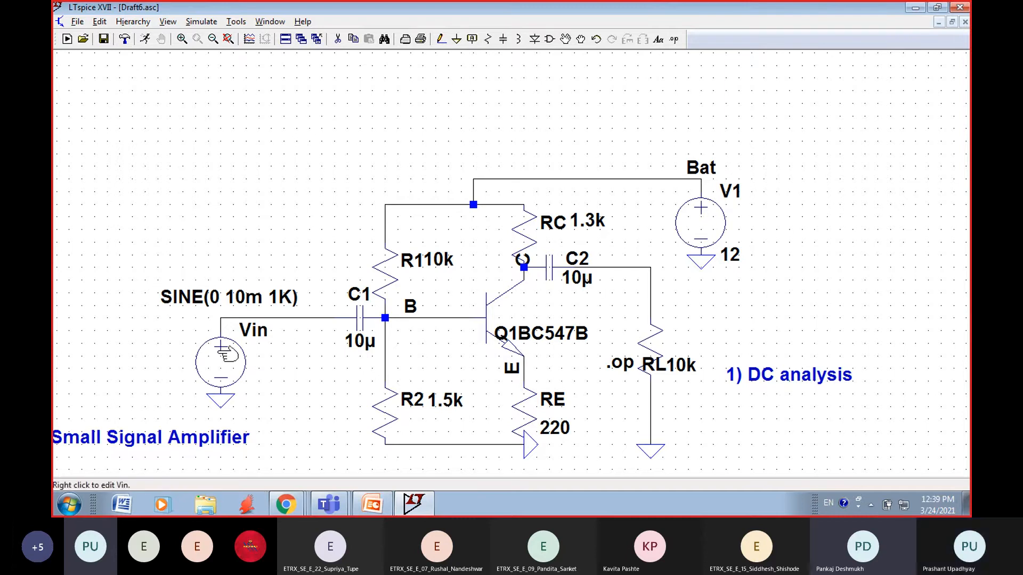
{"action": "left_click", "coordinate": [201, 22]}
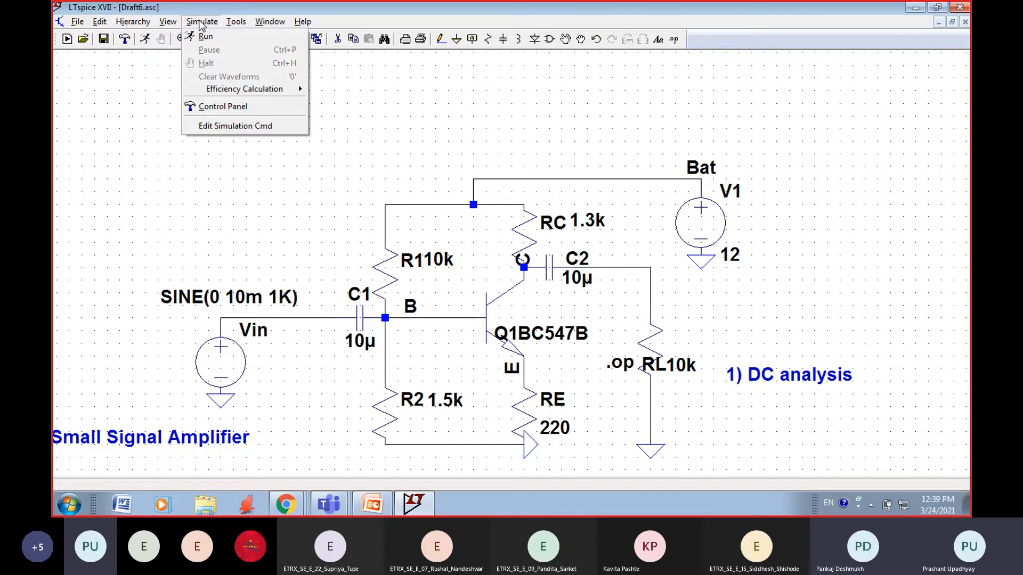
{"action": "mouse_move", "coordinate": [236, 21]}
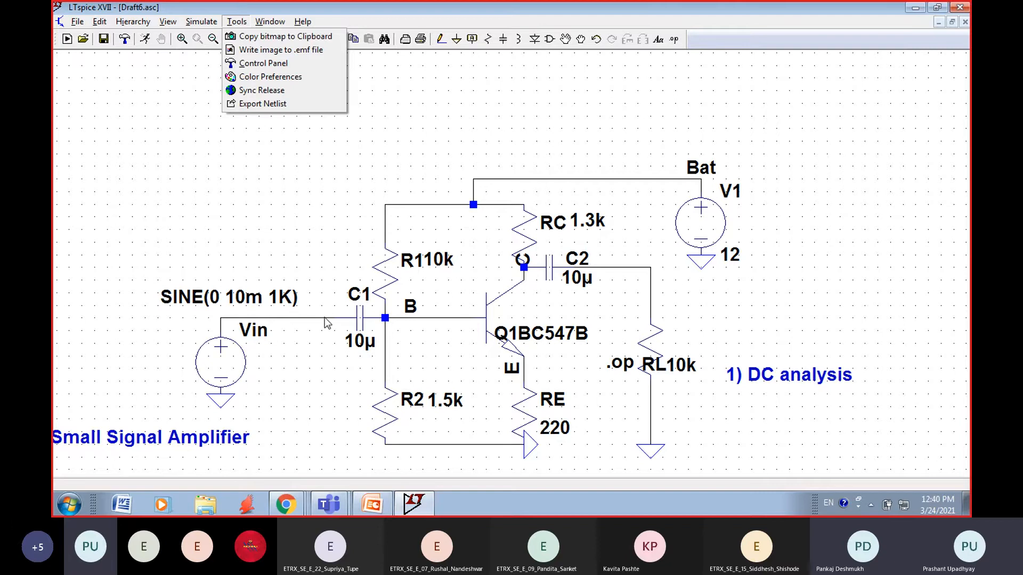
{"action": "left_click", "coordinate": [211, 138]}
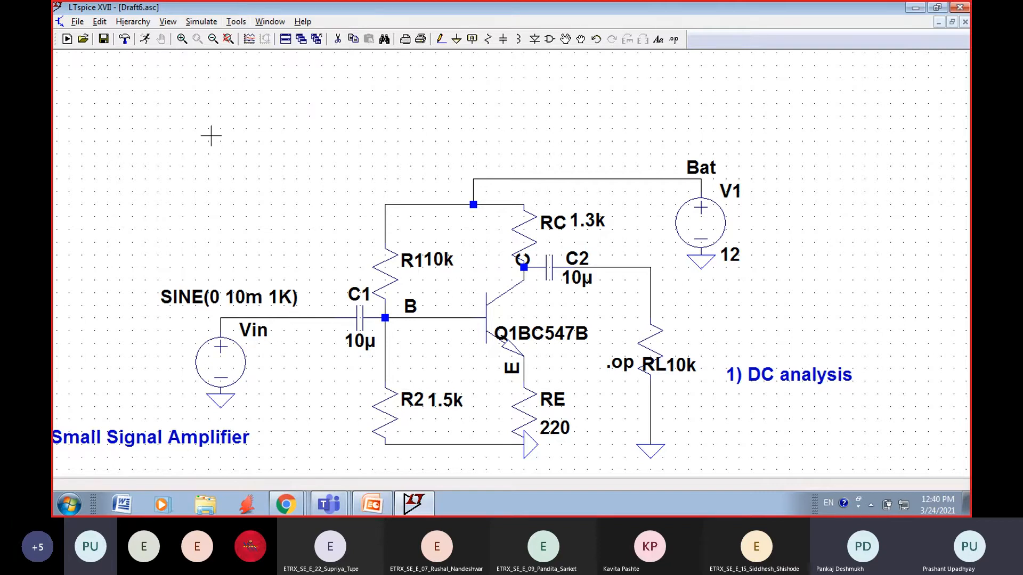
Step: Set up a transient analysis with stop time 5m and maximum timestep 0.1m, placing its directive below the "1) DC analysis" note
{"action": "left_click", "coordinate": [202, 25]}
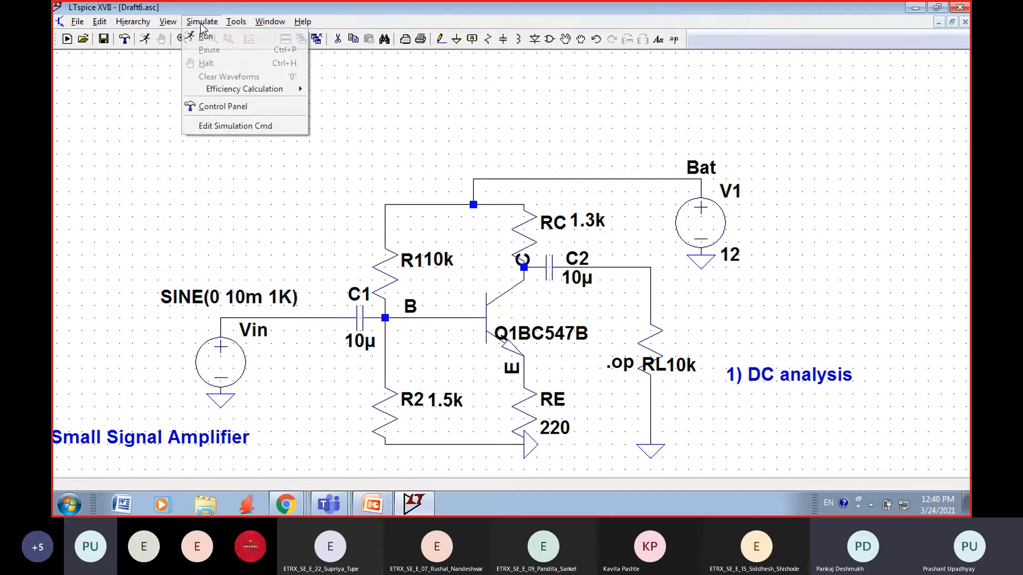
{"action": "left_click", "coordinate": [212, 126]}
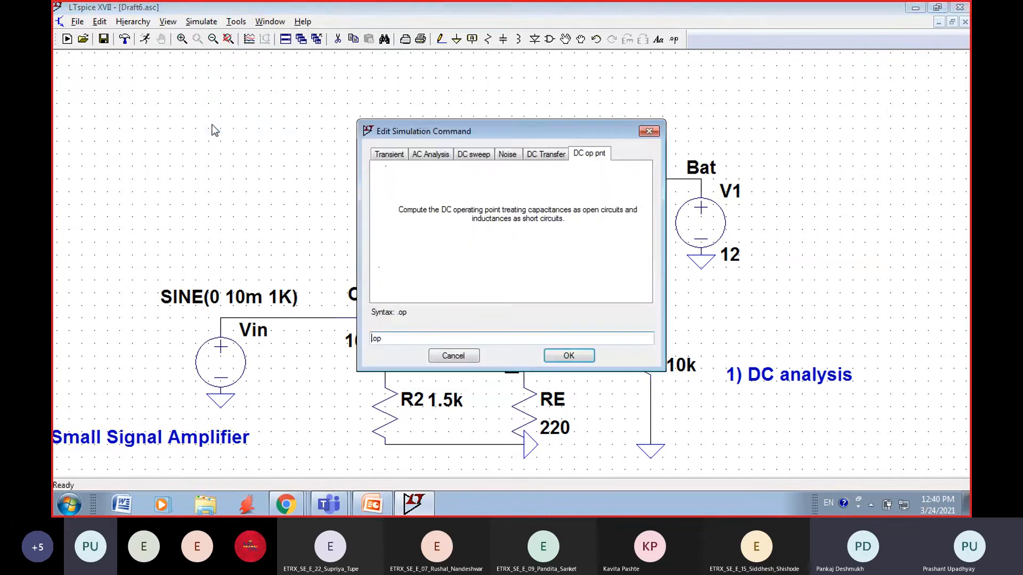
{"action": "left_click", "coordinate": [391, 155]}
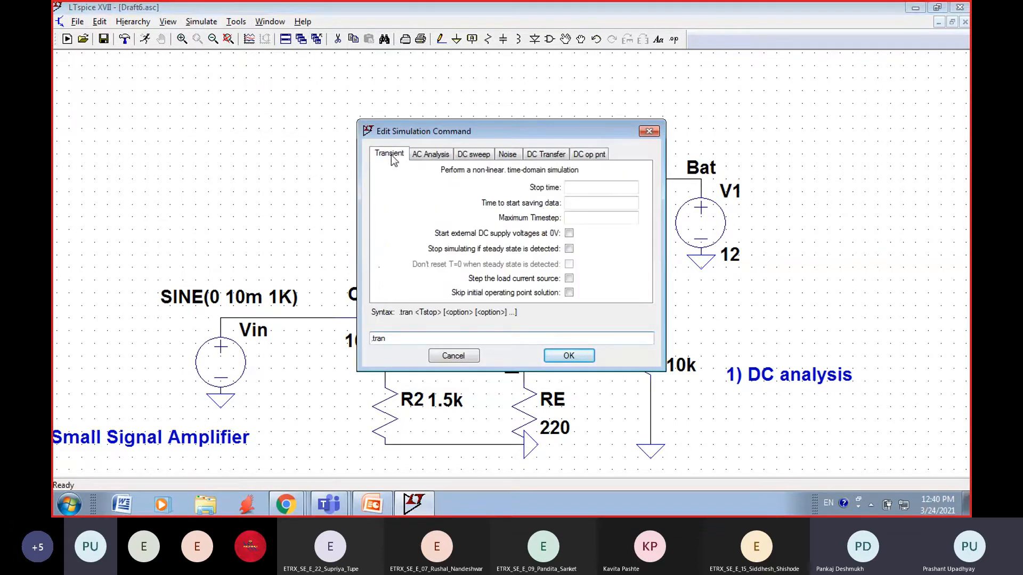
{"action": "left_click", "coordinate": [596, 188]}
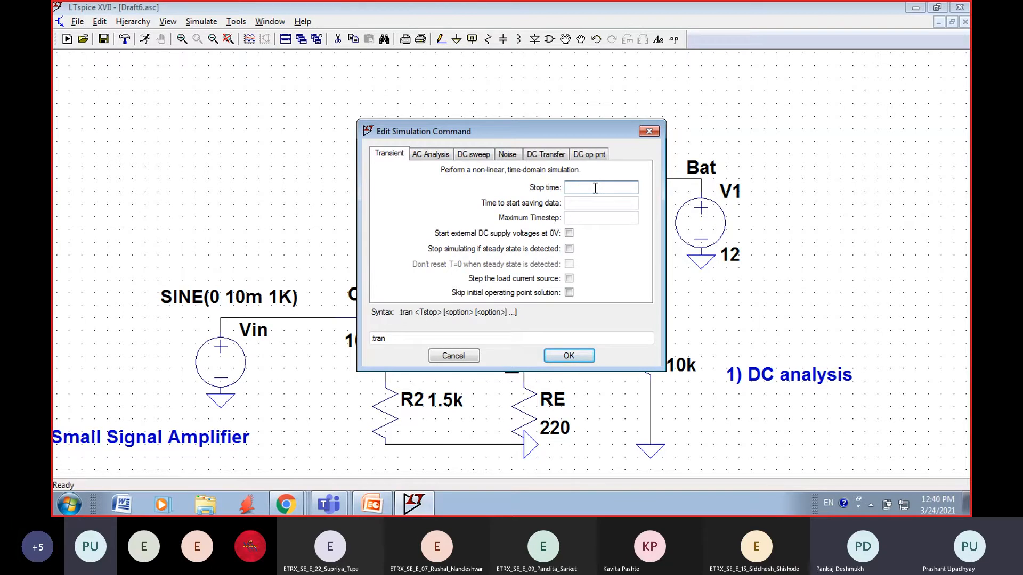
{"action": "type", "text": "5m"}
{"action": "left_click", "coordinate": [597, 220]}
{"action": "type", "text": "0.1m"}
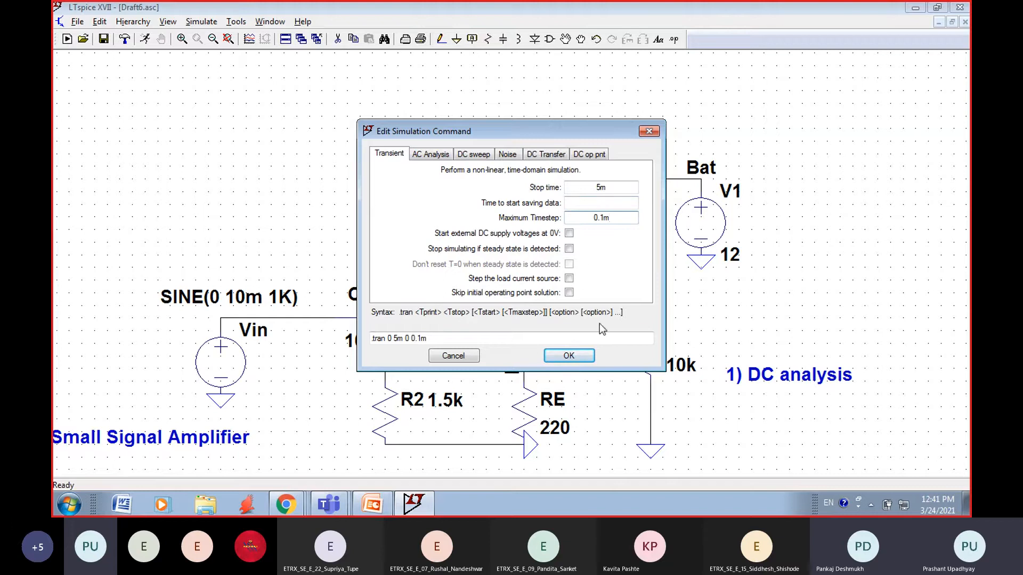
{"action": "left_click", "coordinate": [559, 356]}
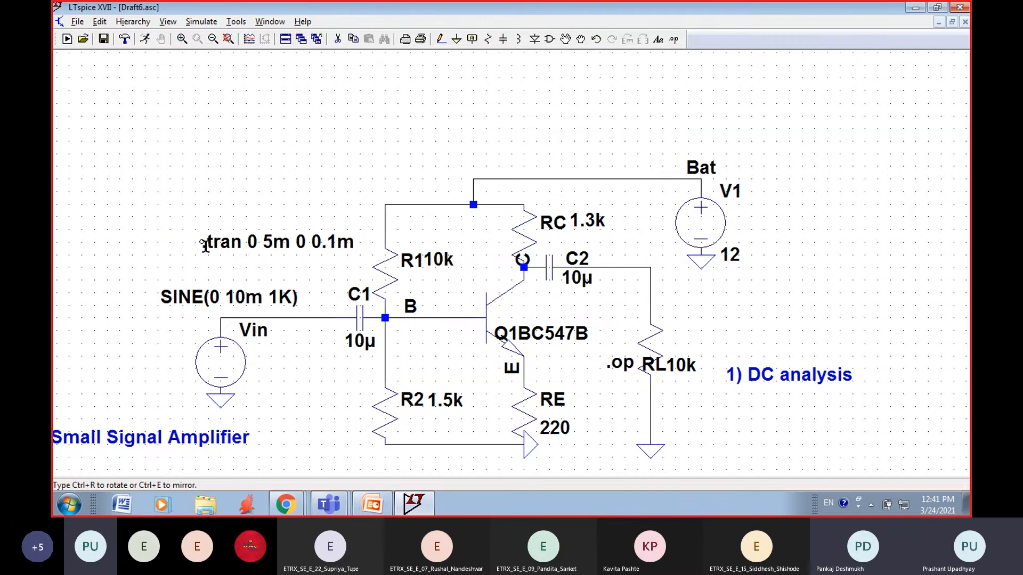
{"action": "left_click", "coordinate": [688, 412]}
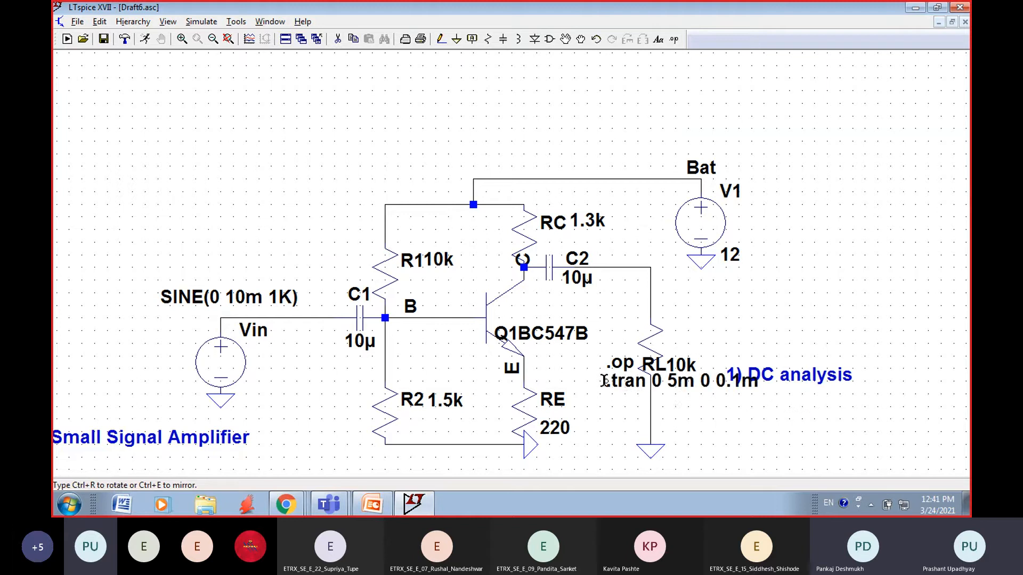
{"action": "left_click", "coordinate": [711, 411]}
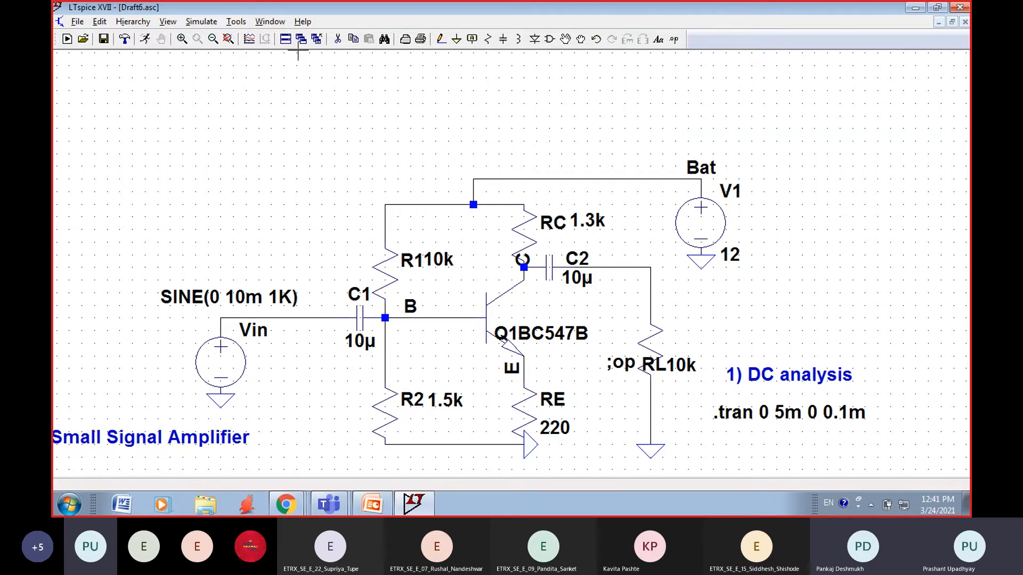
Step: Run the transient simulation and add a second plot pane to the waveform window
{"action": "left_click", "coordinate": [208, 24]}
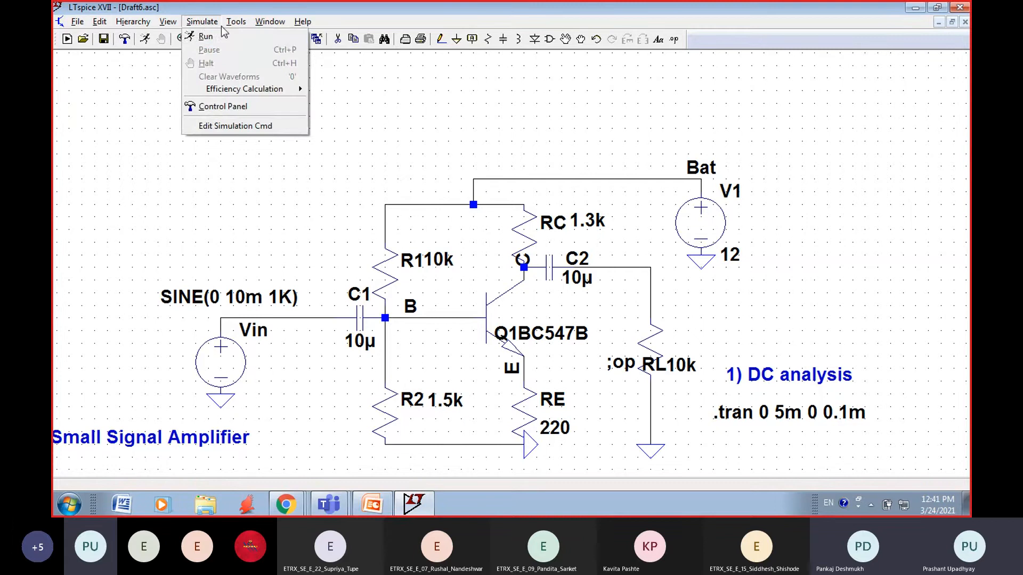
{"action": "left_click", "coordinate": [215, 36]}
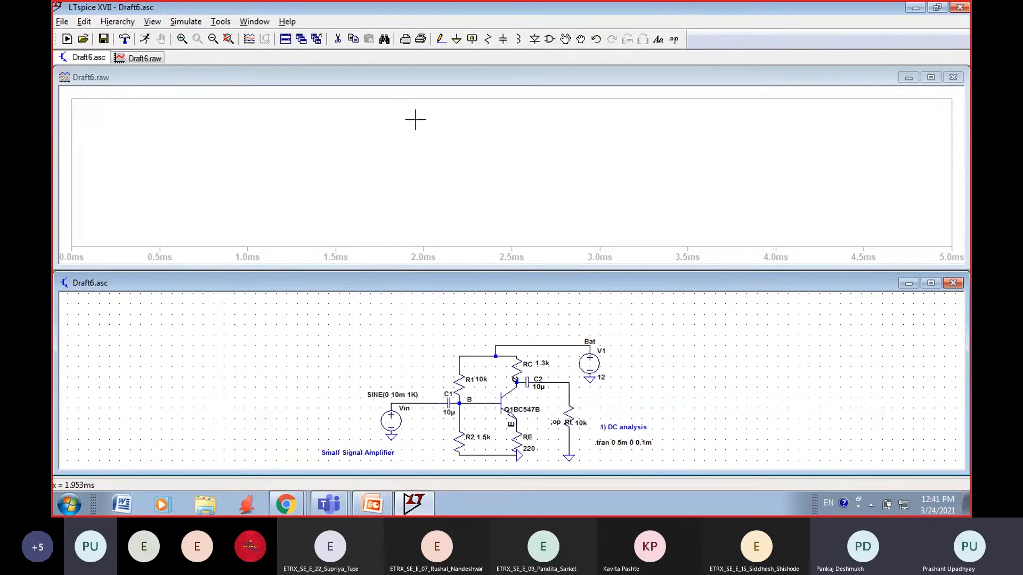
{"action": "right_click", "coordinate": [453, 134]}
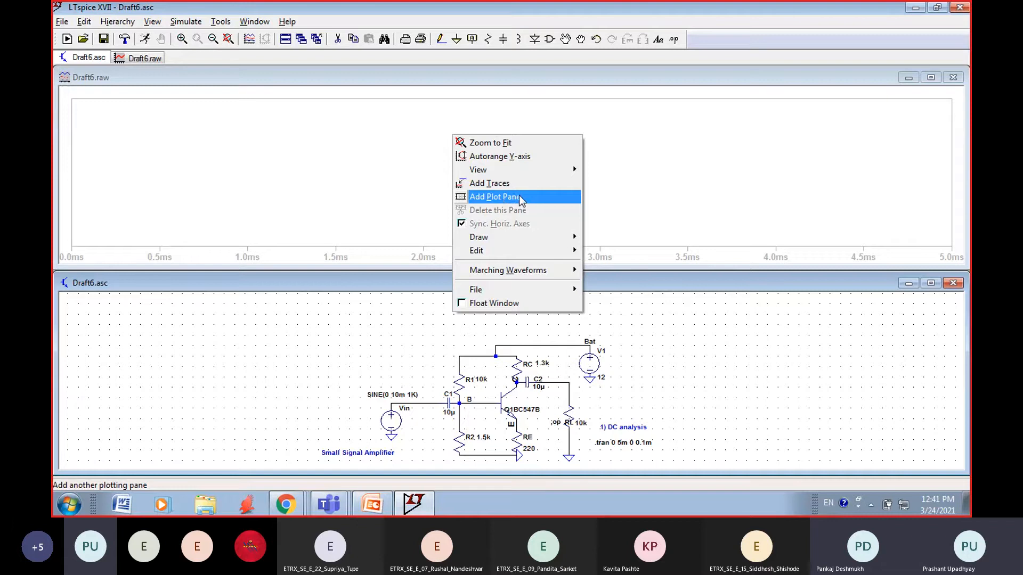
{"action": "left_click", "coordinate": [503, 199]}
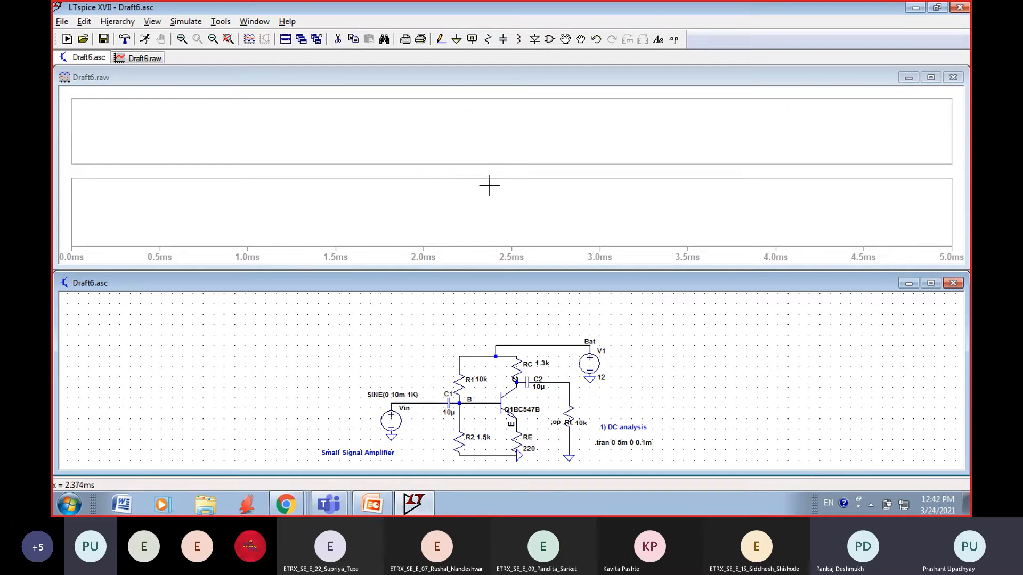
{"action": "right_click", "coordinate": [471, 191]}
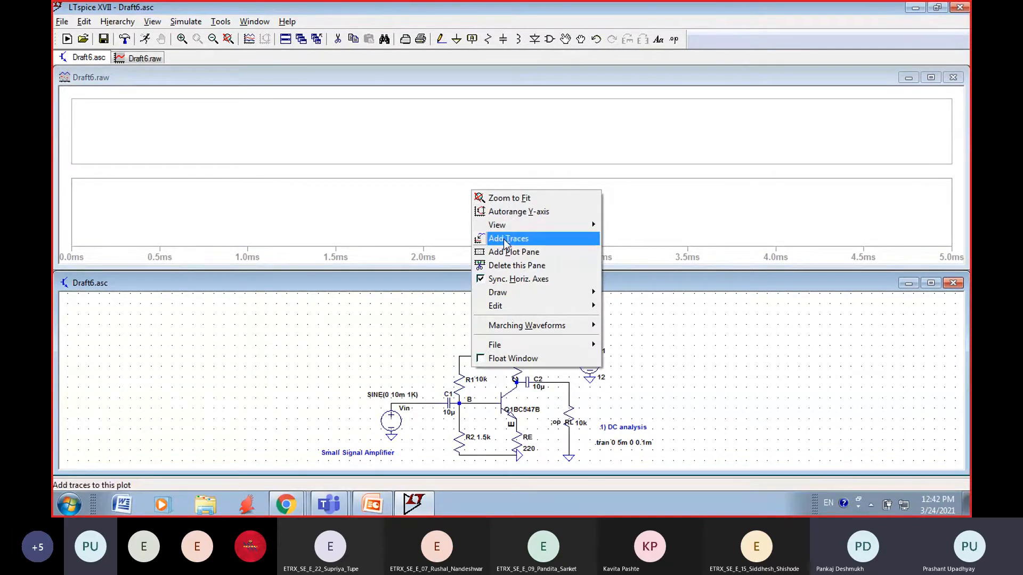
{"action": "left_click", "coordinate": [507, 240]}
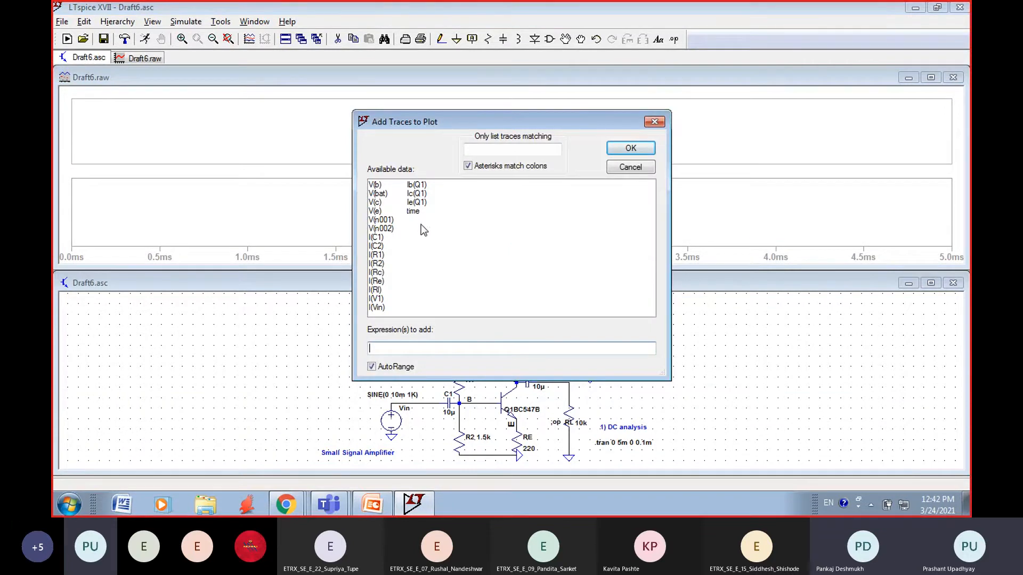
{"action": "left_click_drag", "start_coordinate": [535, 121], "coordinate": [456, 113]}
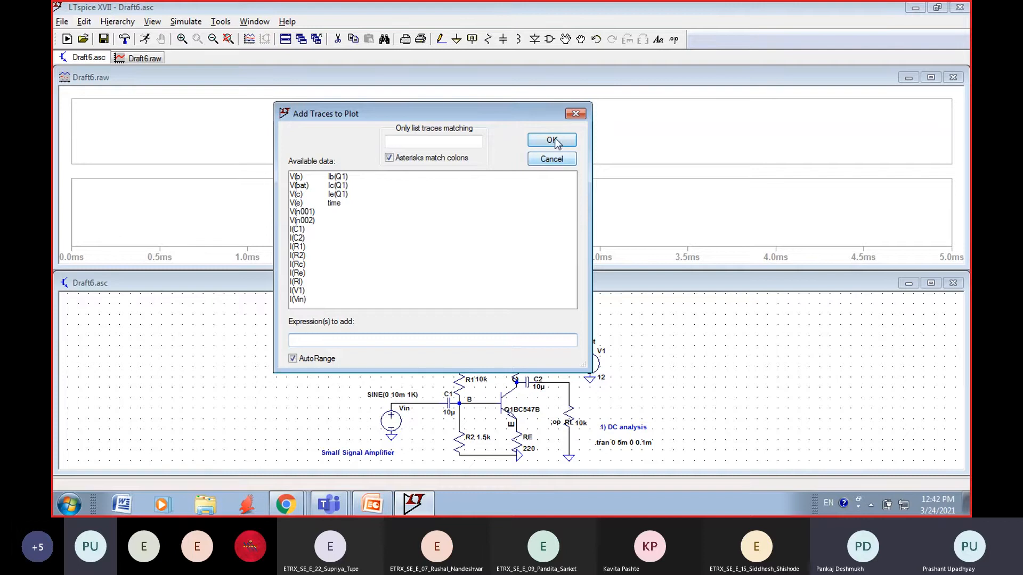
{"action": "left_click", "coordinate": [576, 114]}
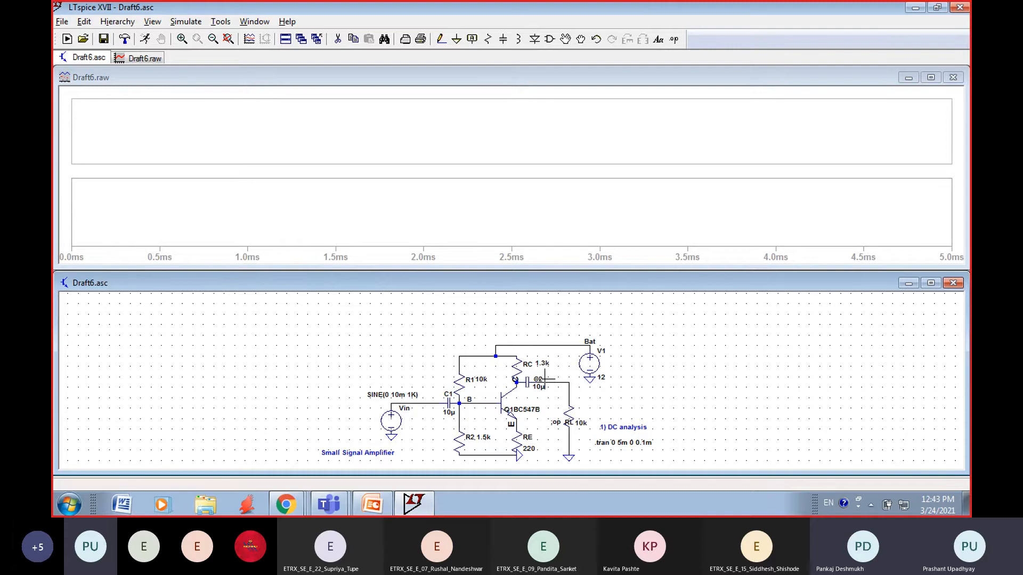
Step: Plot the input voltage at the Vin wire and the output voltage at the top of load RL
{"action": "mouse_move", "coordinate": [327, 509]}
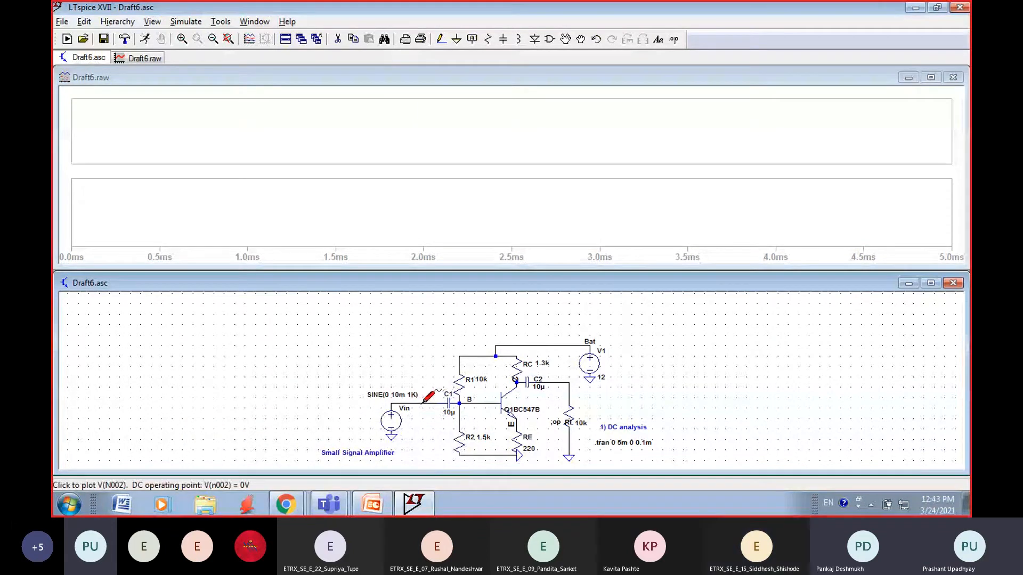
{"action": "left_click", "coordinate": [396, 399]}
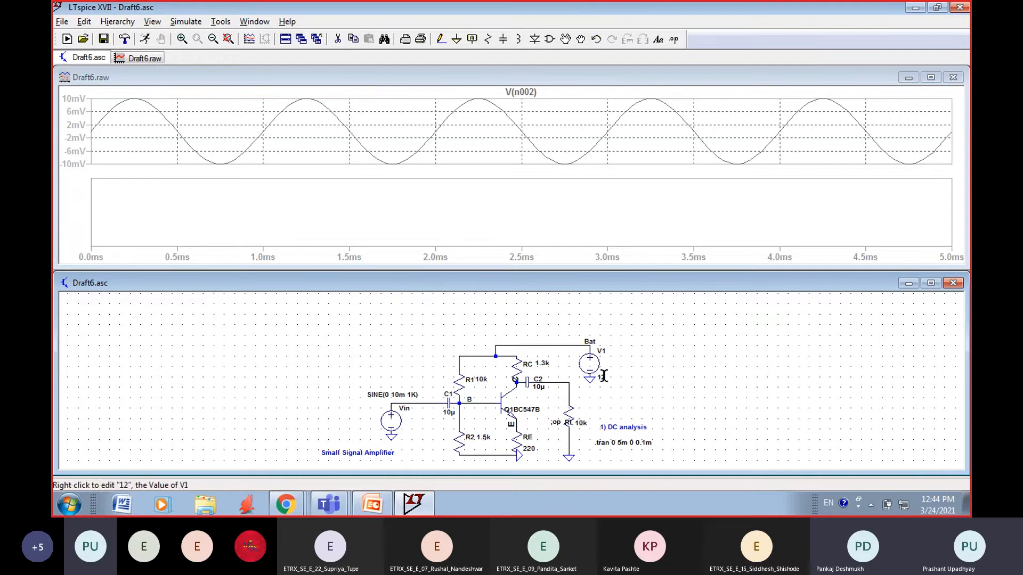
{"action": "left_click", "coordinate": [573, 380]}
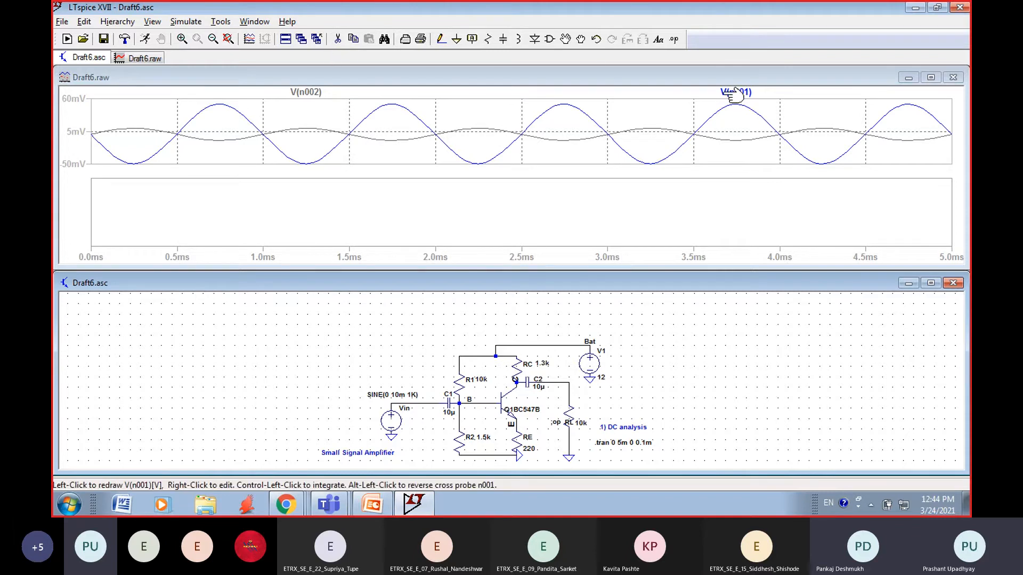
{"action": "left_click", "coordinate": [320, 93]}
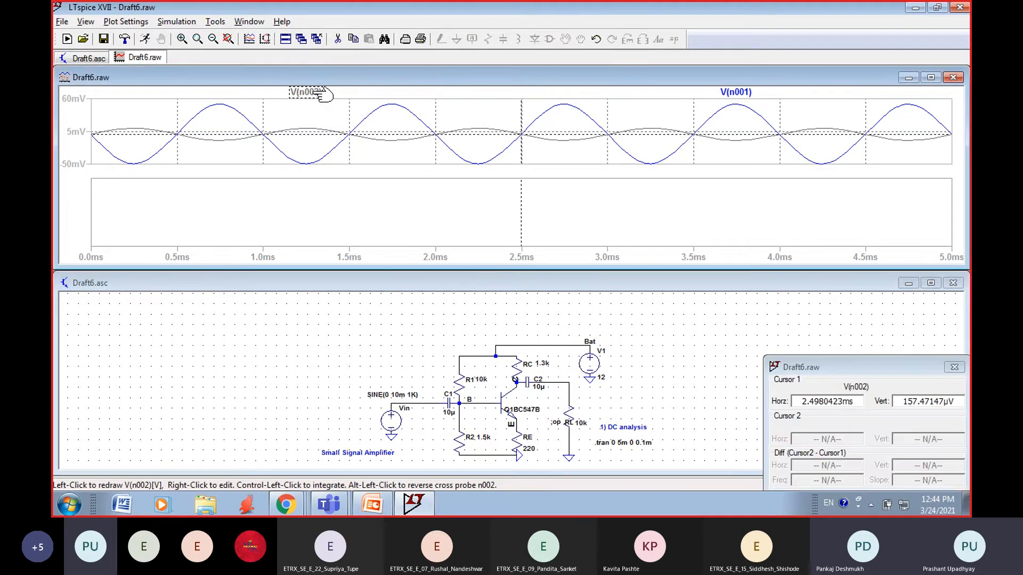
{"action": "left_click", "coordinate": [953, 369]}
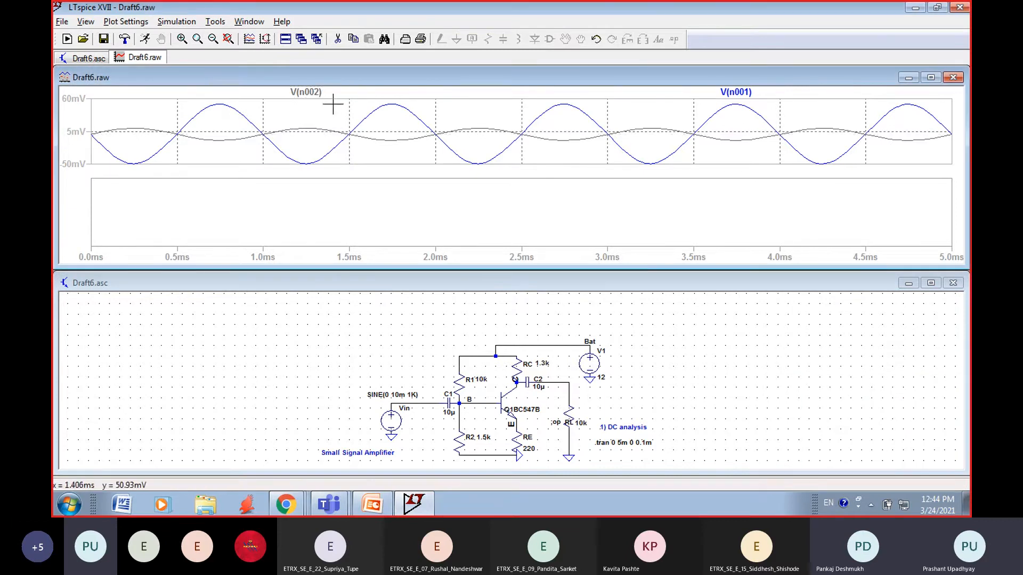
{"action": "left_click", "coordinate": [311, 93]}
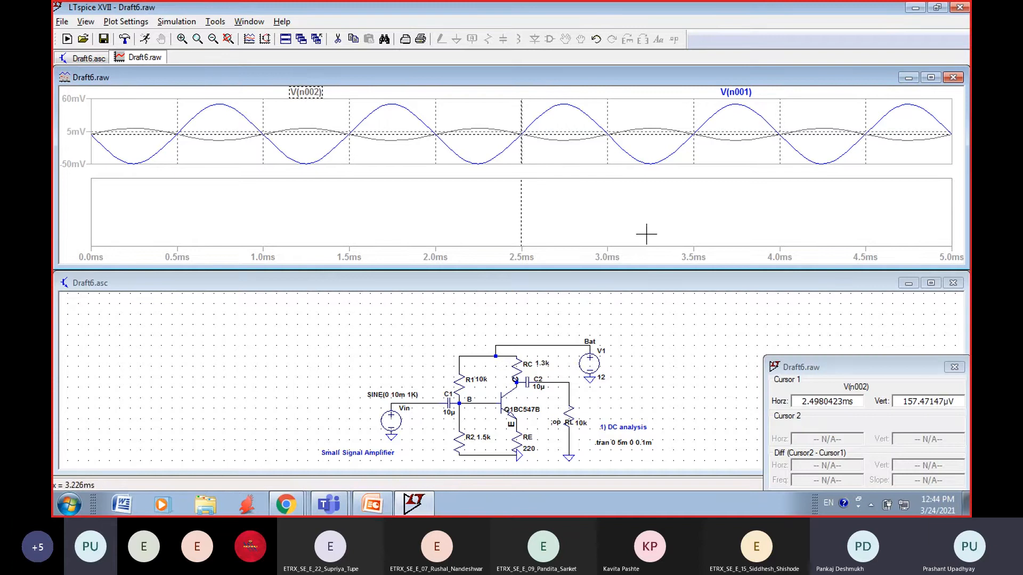
{"action": "left_click", "coordinate": [954, 369]}
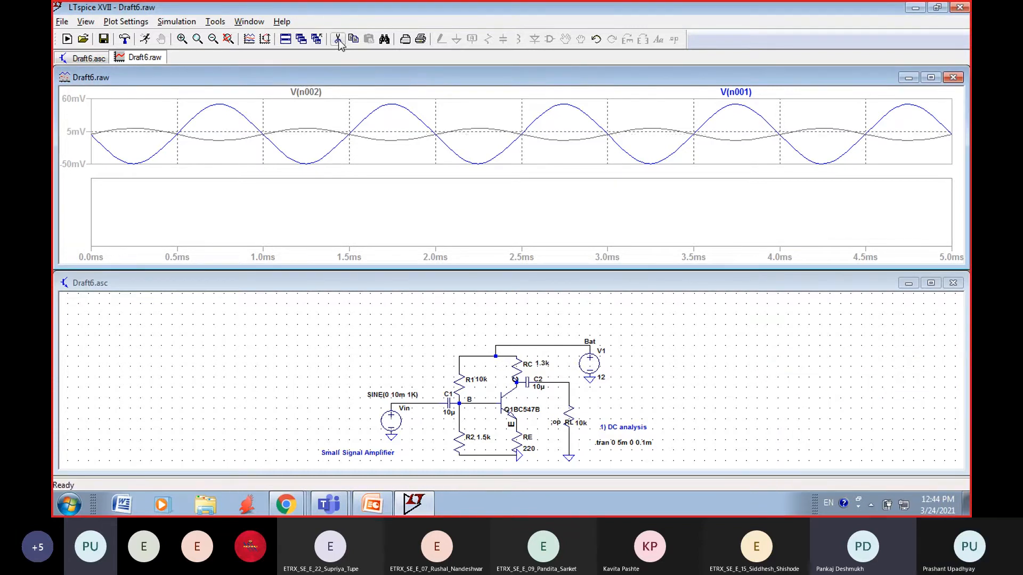
Step: Delete the V(n002) and V(n001) traces from the plot
{"action": "left_click", "coordinate": [307, 92]}
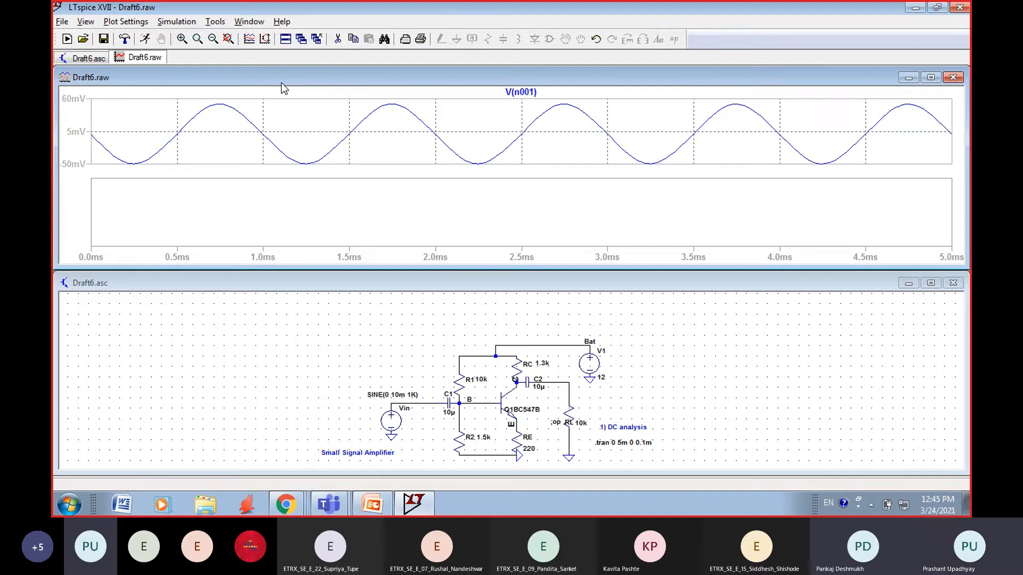
{"action": "left_click", "coordinate": [521, 97]}
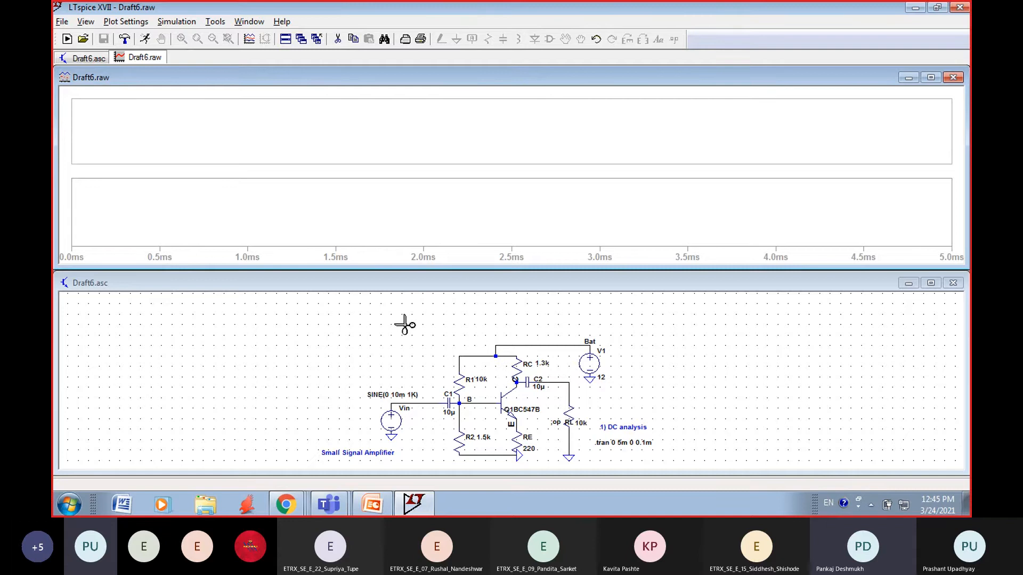
{"action": "key", "text": "Escape"}
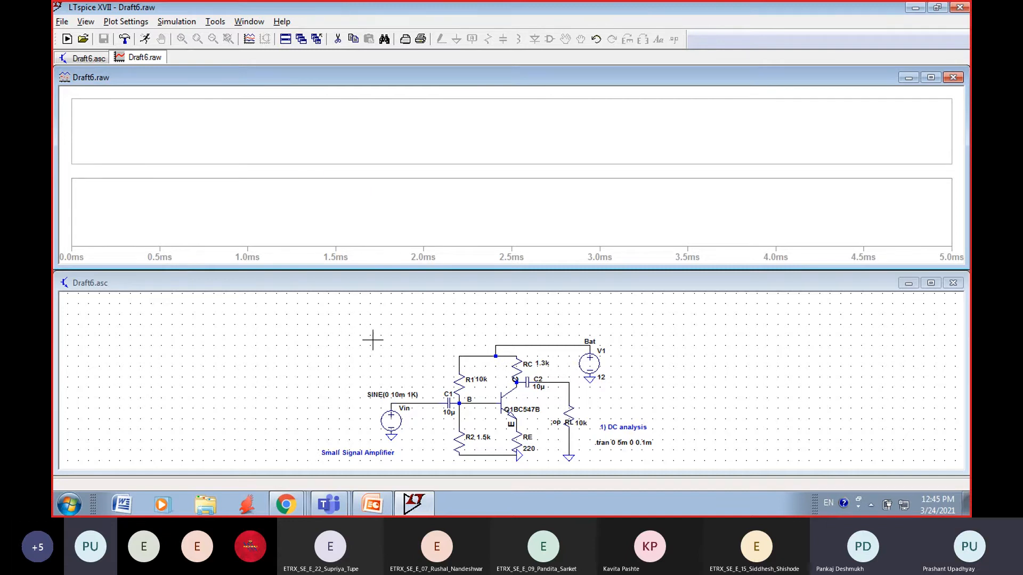
Step: Close the Draft6.raw waveform window and maximize the schematic
{"action": "right_click", "coordinate": [323, 355]}
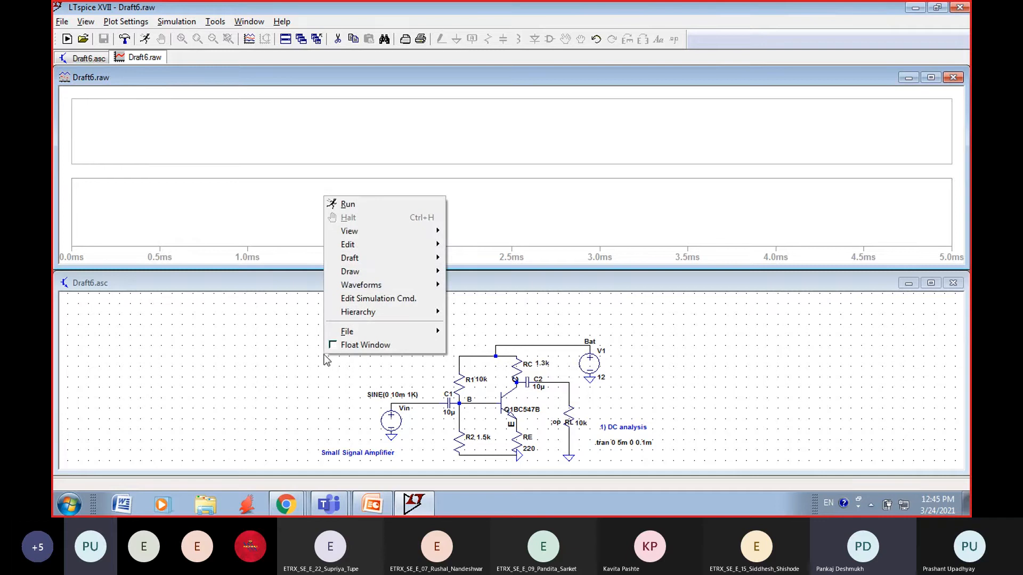
{"action": "left_click", "coordinate": [954, 79]}
{"action": "left_click", "coordinate": [953, 79]}
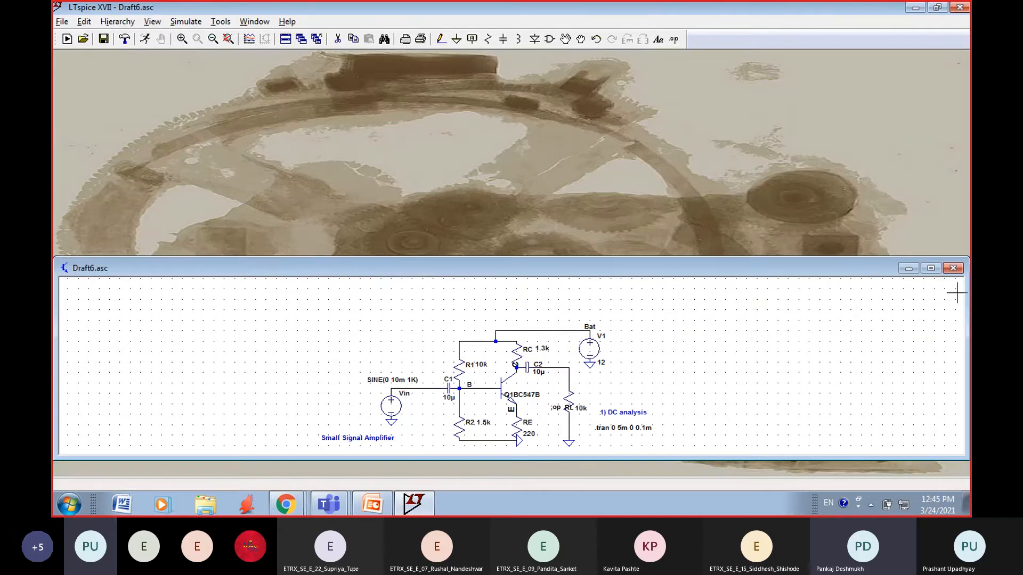
{"action": "left_click", "coordinate": [931, 269]}
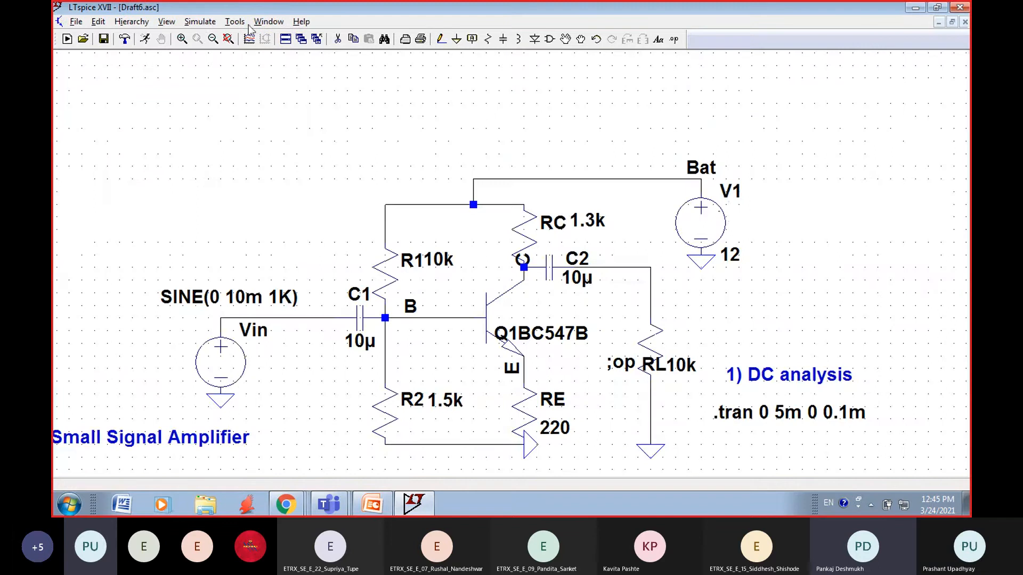
Step: Run the transient simulation with a second plot pane added, and plot the input voltage at the Vin wire
{"action": "left_click", "coordinate": [200, 22]}
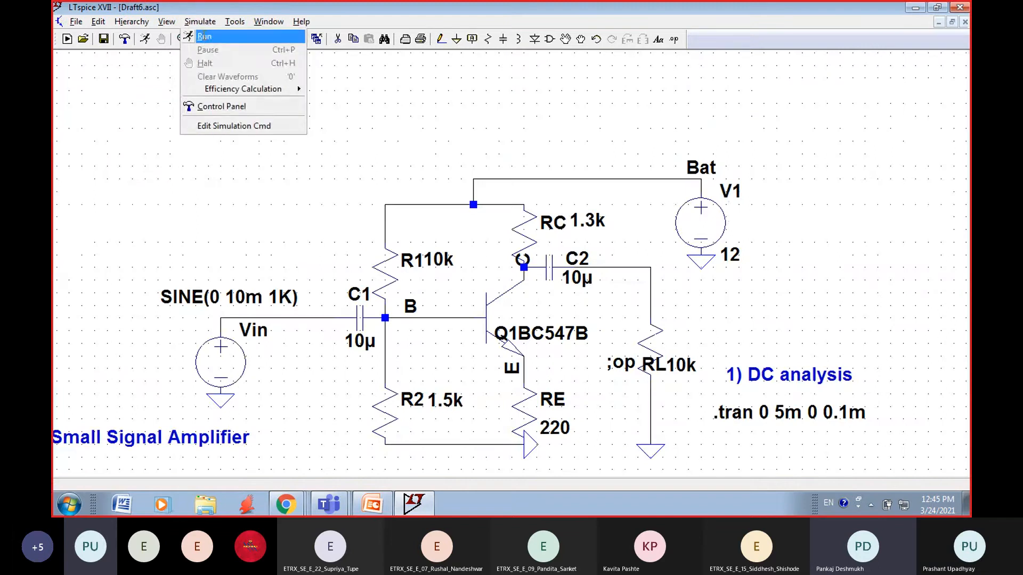
{"action": "left_click", "coordinate": [205, 34]}
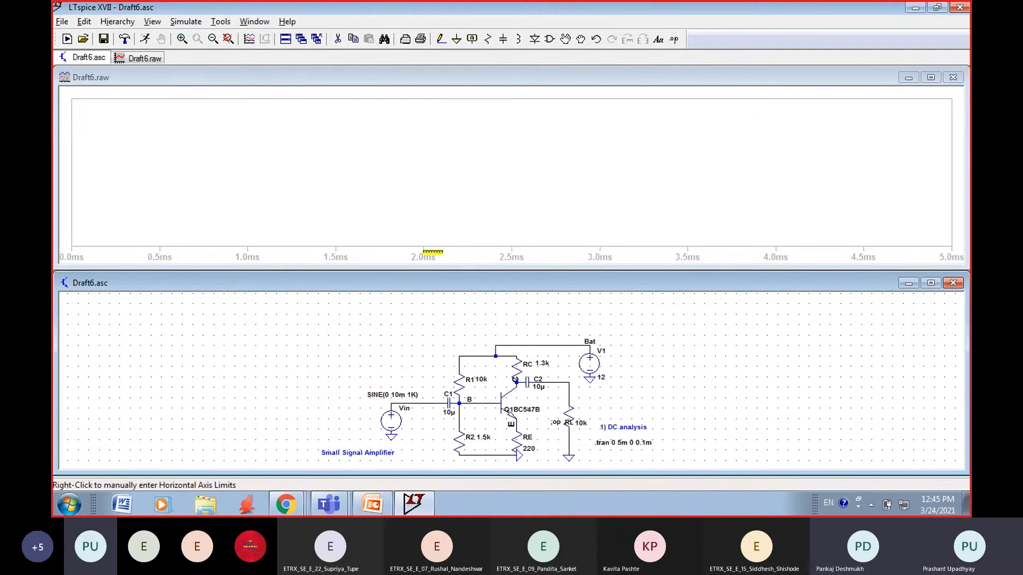
{"action": "right_click", "coordinate": [433, 132]}
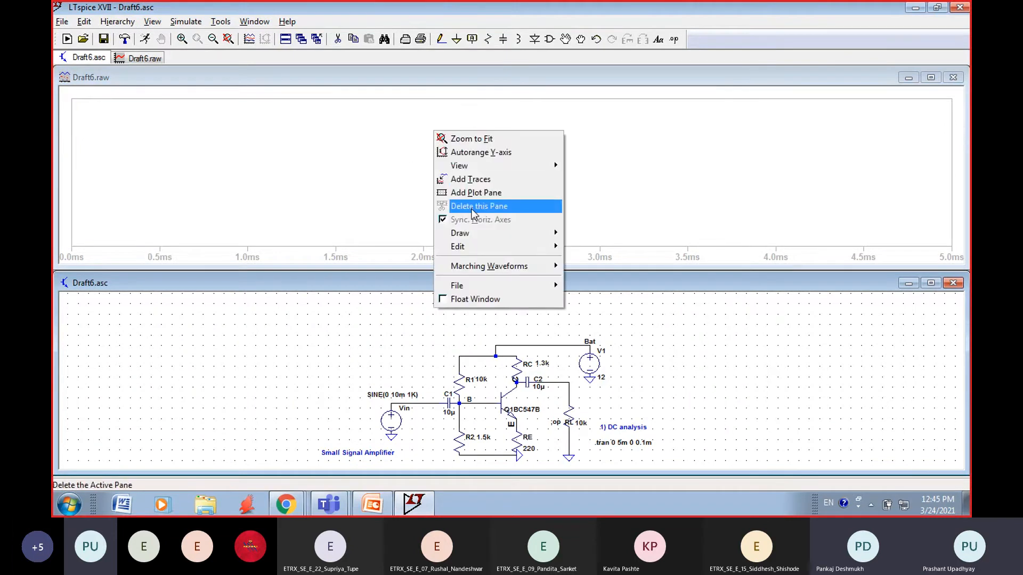
{"action": "left_click", "coordinate": [478, 193]}
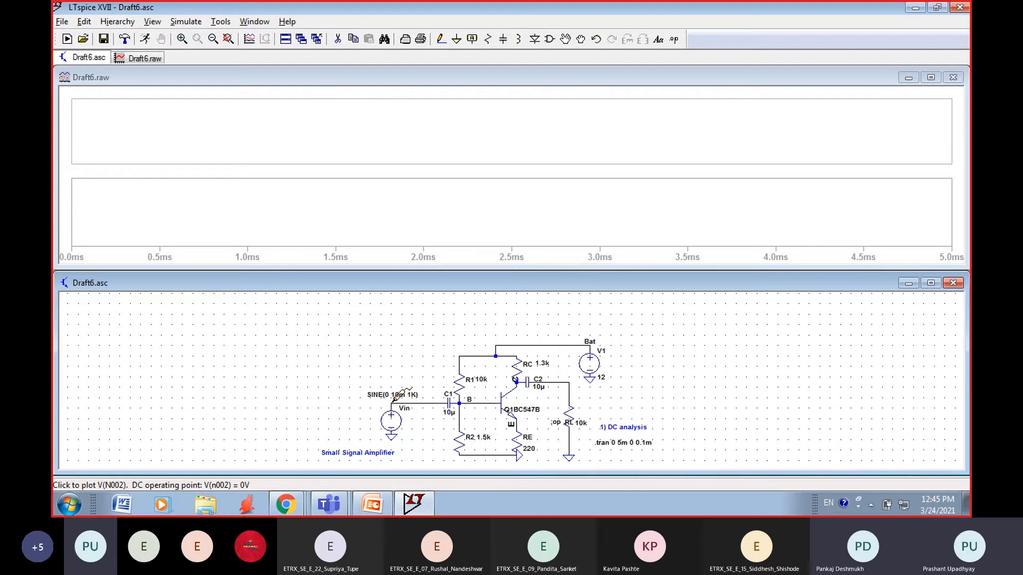
{"action": "left_click", "coordinate": [395, 400]}
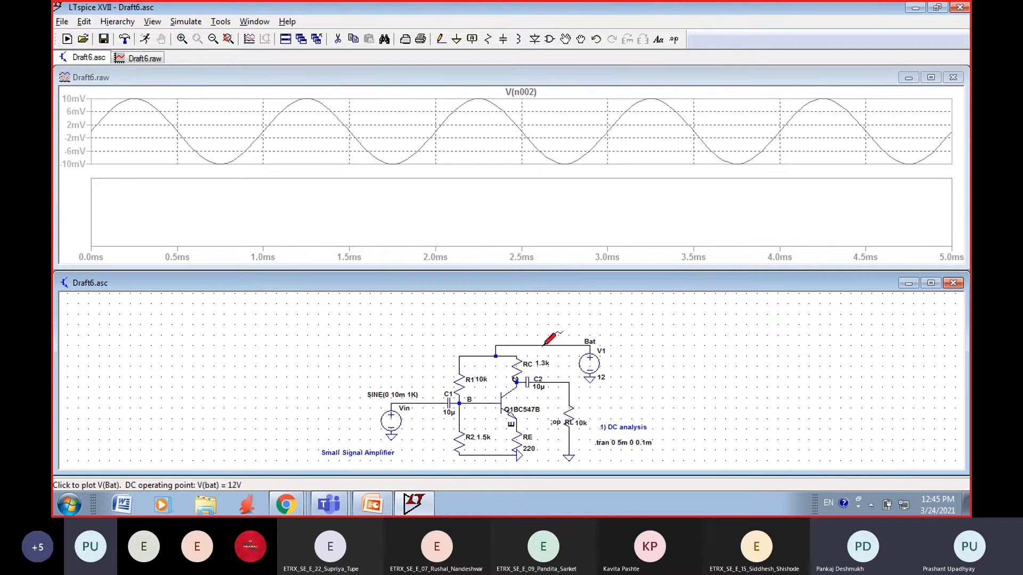
Step: Place a net label named output at the corner node between capacitor C2 and load resistor RL
{"action": "left_click", "coordinate": [473, 40]}
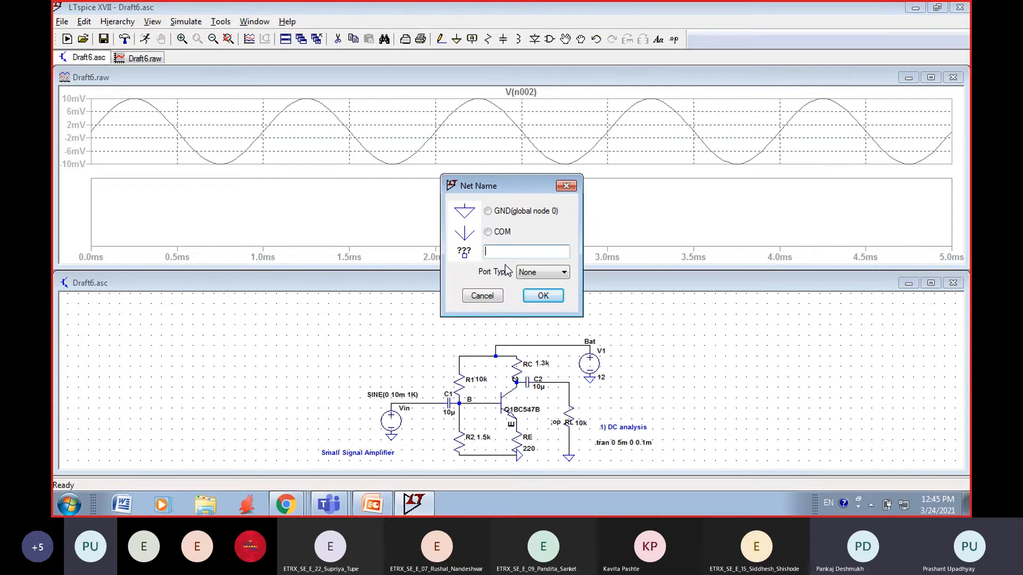
{"action": "type", "text": "output"}
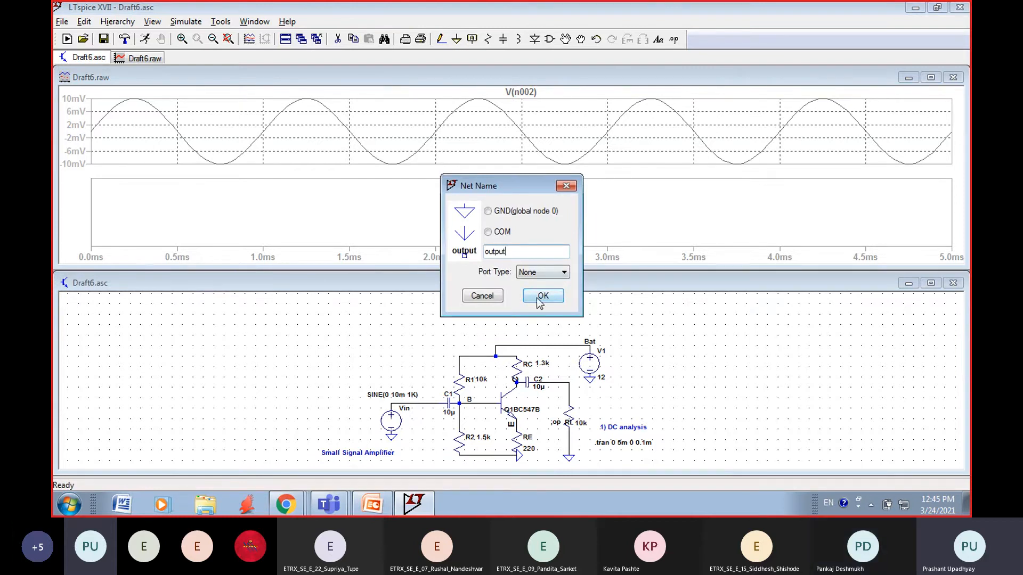
{"action": "left_click", "coordinate": [539, 302]}
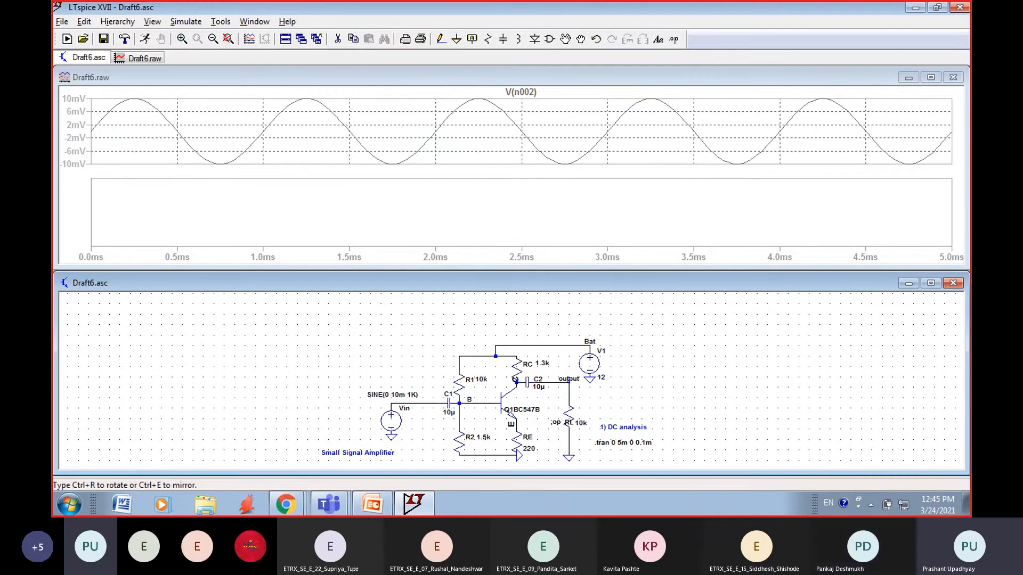
{"action": "left_click", "coordinate": [569, 382]}
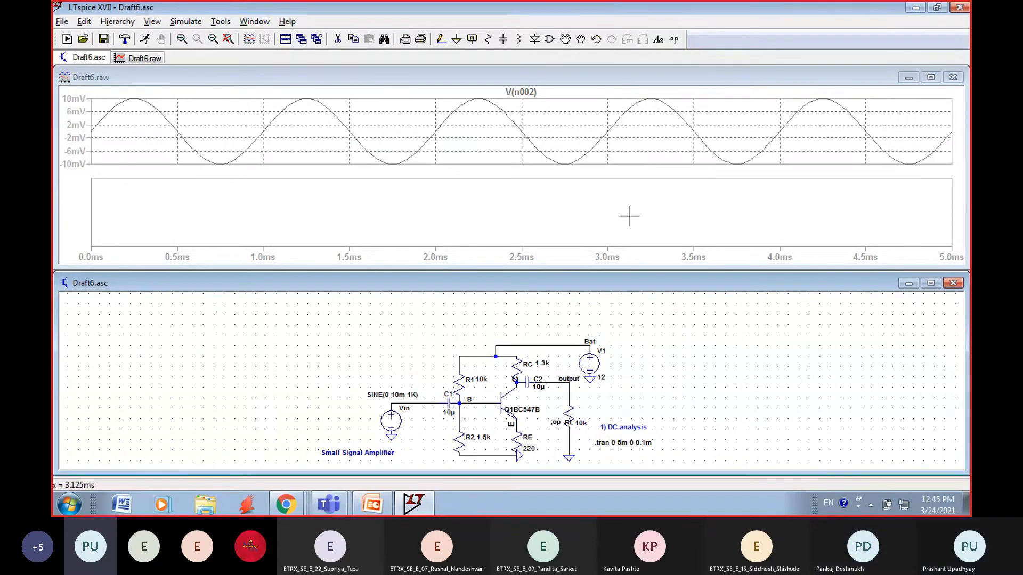
Step: Maximize the schematic, rerun the transient simulation and plot the input voltage at the Vin wire
{"action": "left_click", "coordinate": [931, 283]}
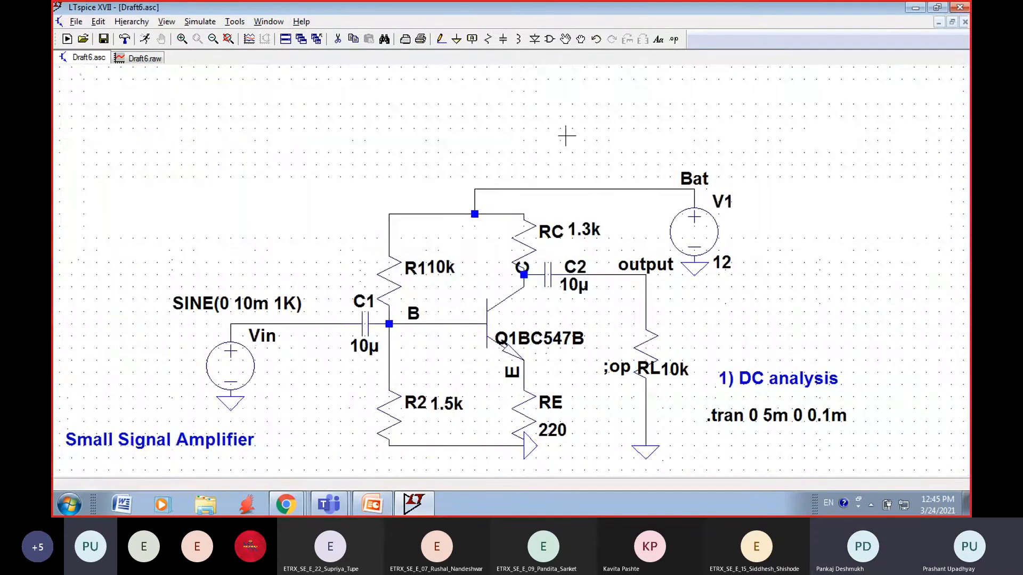
{"action": "left_click", "coordinate": [200, 22]}
{"action": "left_click", "coordinate": [202, 37]}
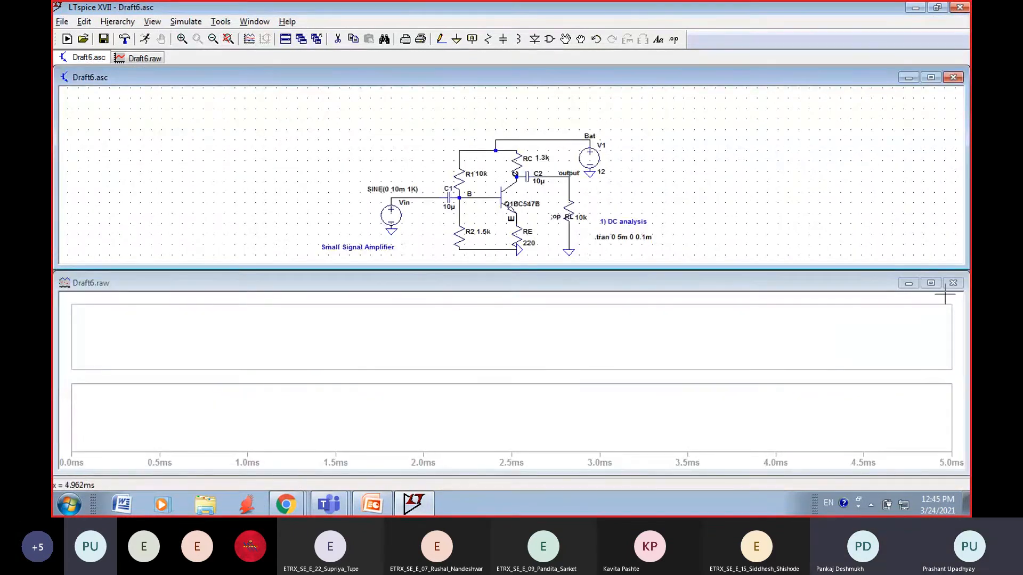
{"action": "left_click", "coordinate": [395, 194]}
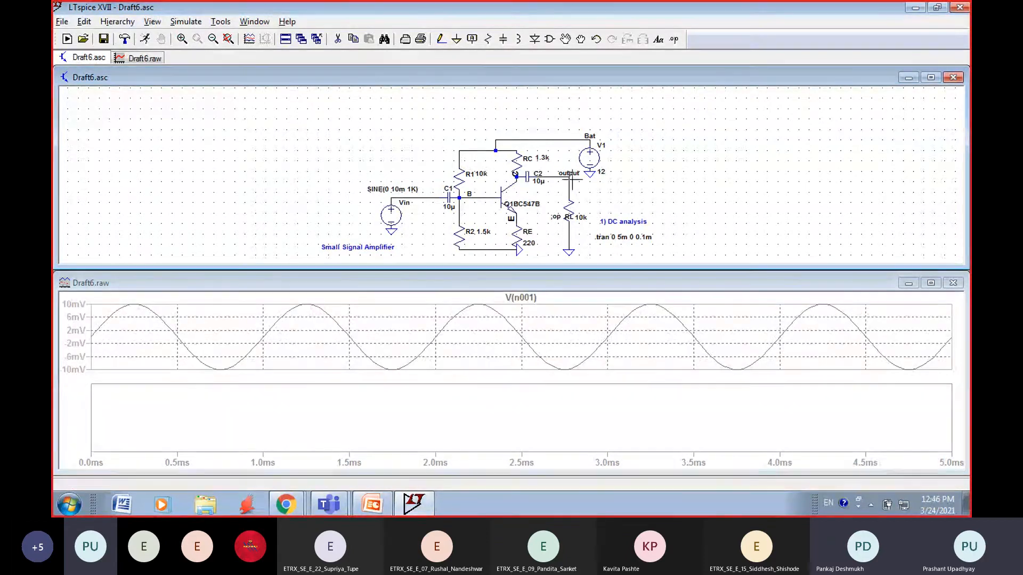
Step: Add the V(output) trace to the empty lower plot pane
{"action": "right_click", "coordinate": [476, 399]}
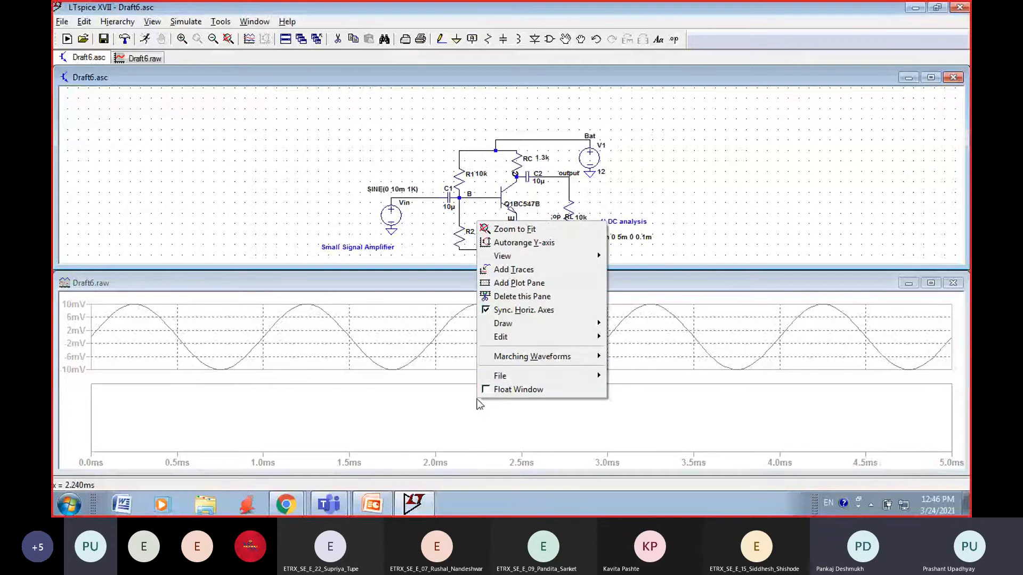
{"action": "left_click", "coordinate": [511, 270]}
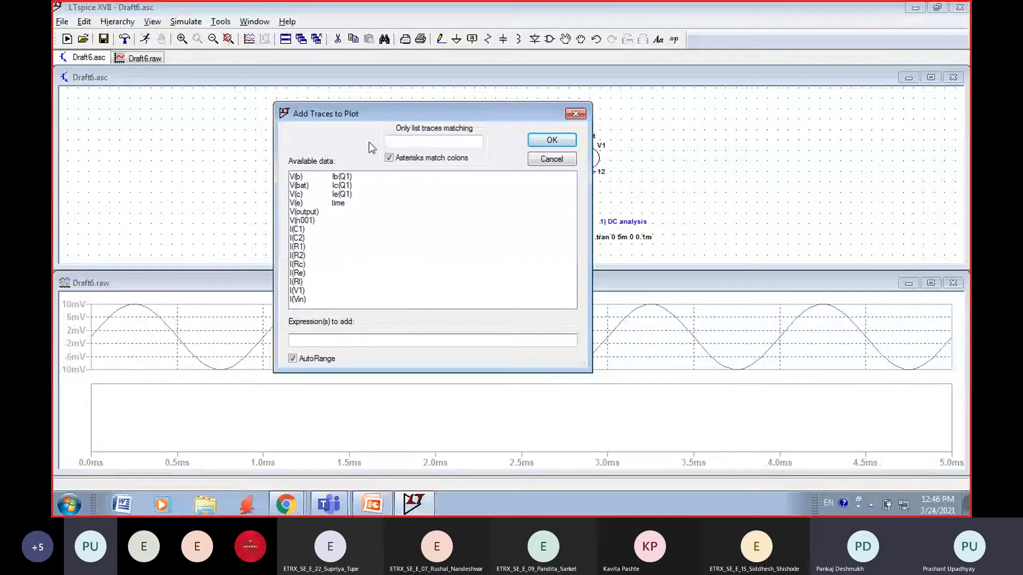
{"action": "left_click", "coordinate": [302, 212]}
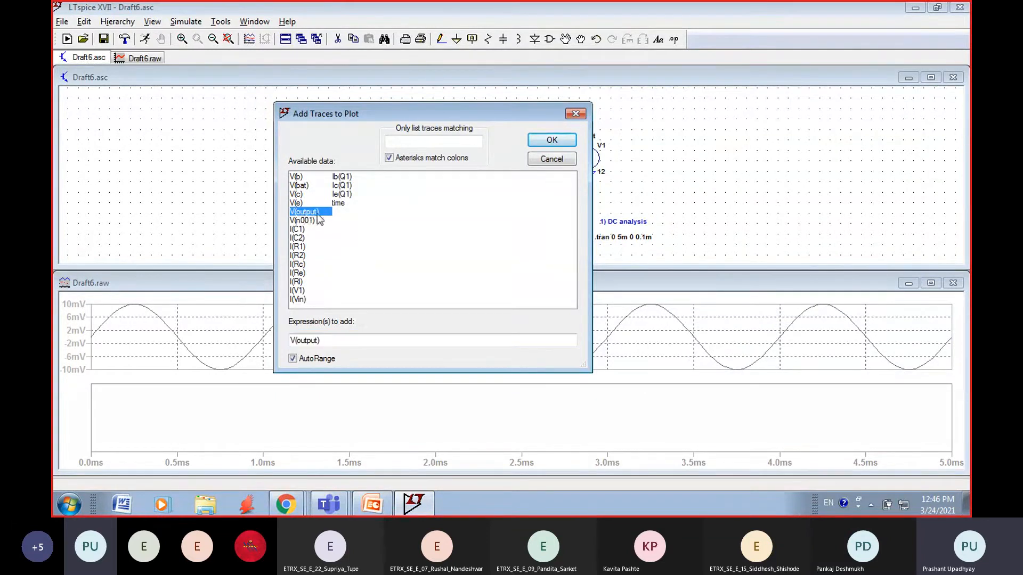
{"action": "left_click", "coordinate": [552, 141]}
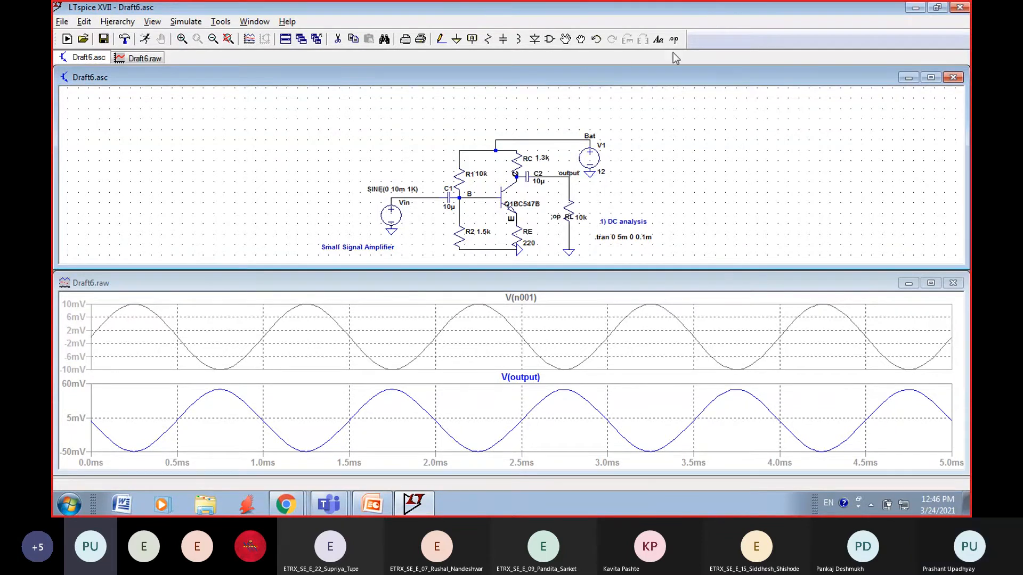
Step: Place the comment gain=Vo/Vin with font size 2.0 on the schematic, beside the V1 source
{"action": "left_click", "coordinate": [658, 39]}
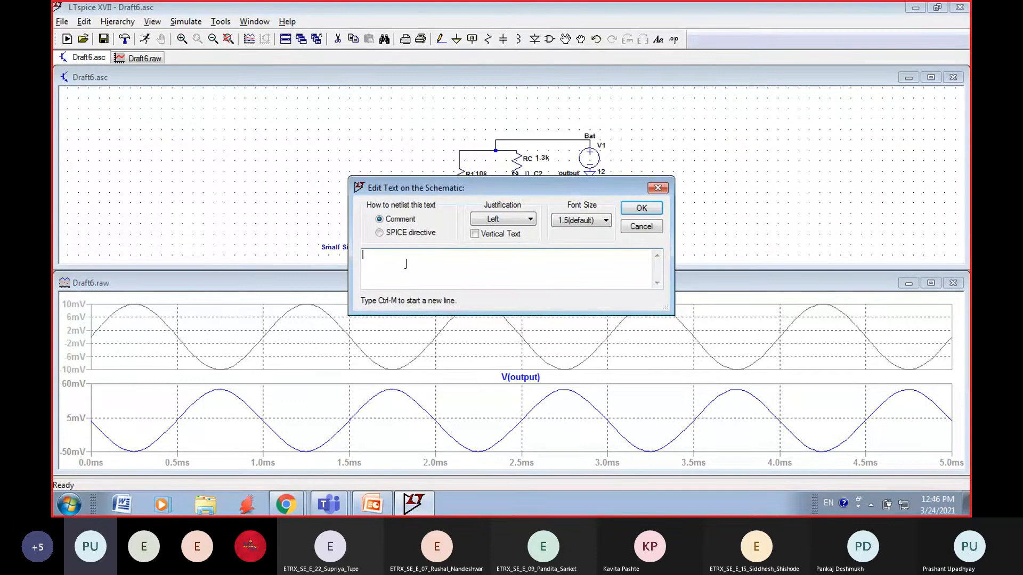
{"action": "type", "text": "gaio"}
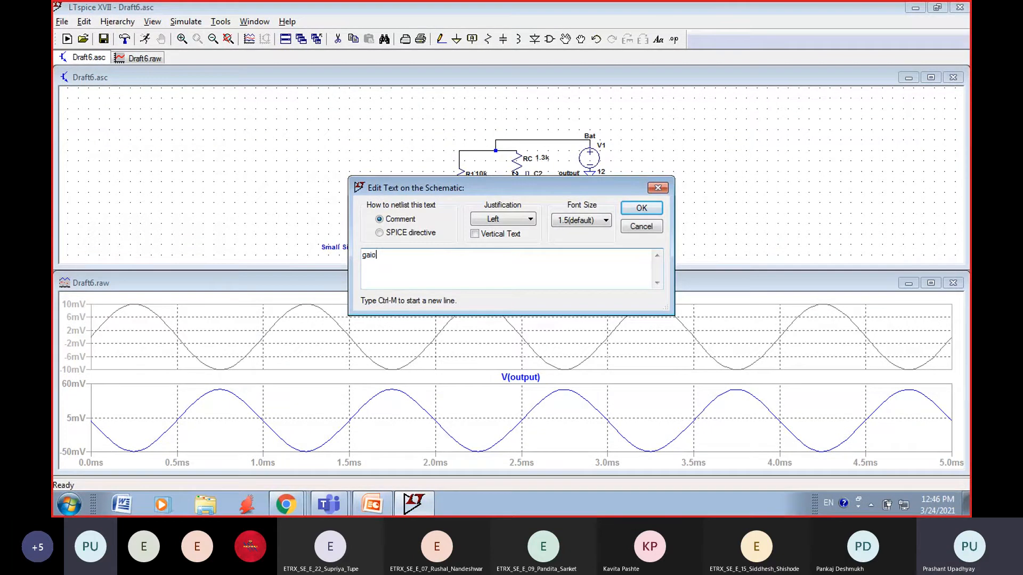
{"action": "key", "text": "BackSpace"}
{"action": "type", "text": "n="}
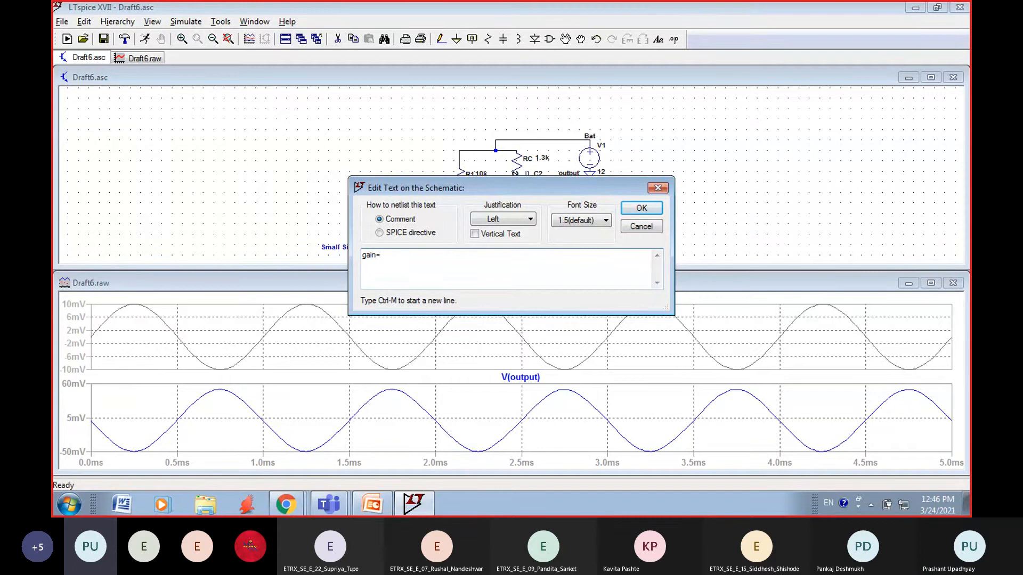
{"action": "type", "text": "V"}
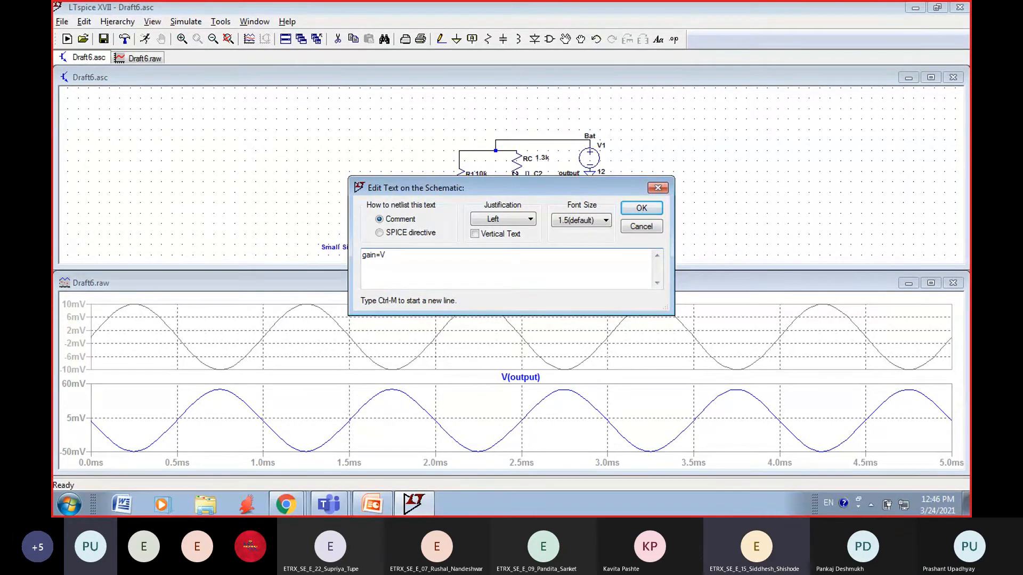
{"action": "type", "text": "o/"}
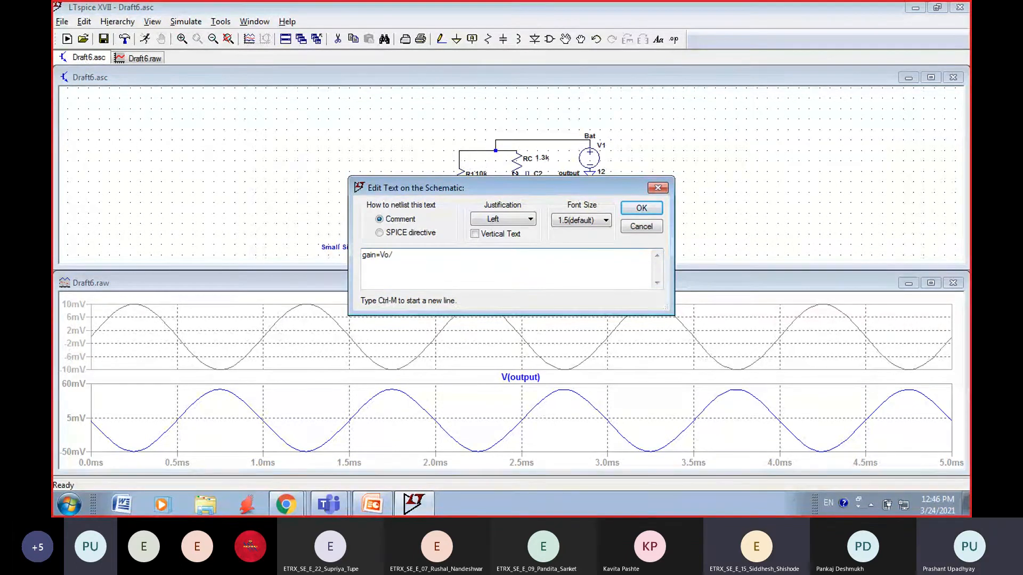
{"action": "type", "text": "Vin"}
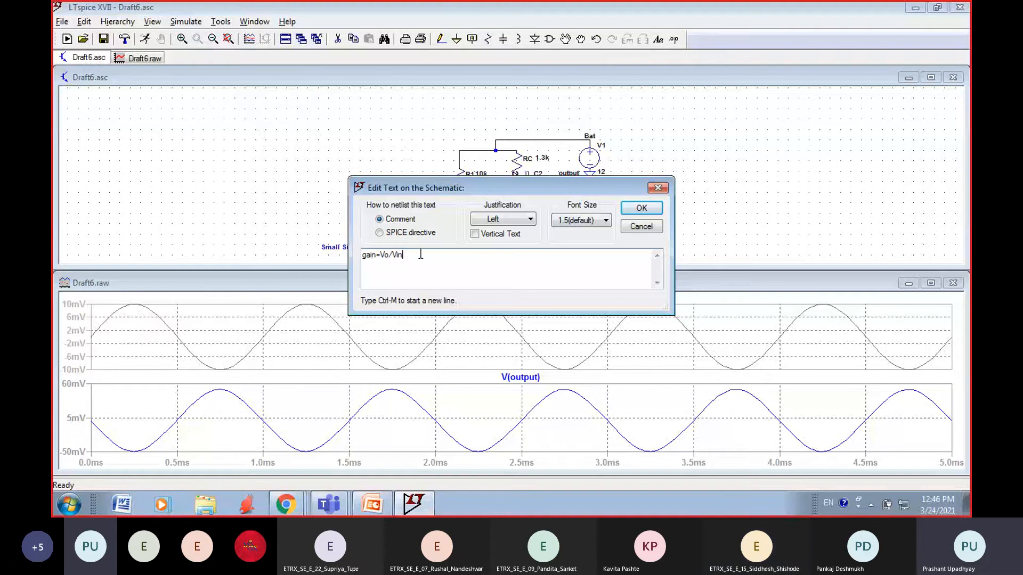
{"action": "left_click", "coordinate": [597, 223]}
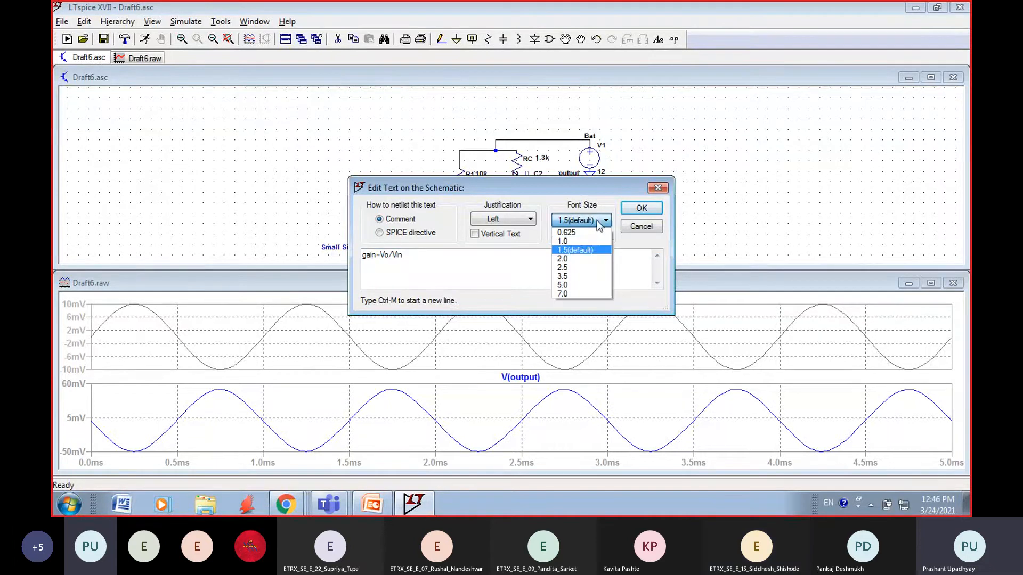
{"action": "left_click", "coordinate": [564, 258]}
{"action": "left_click", "coordinate": [642, 209]}
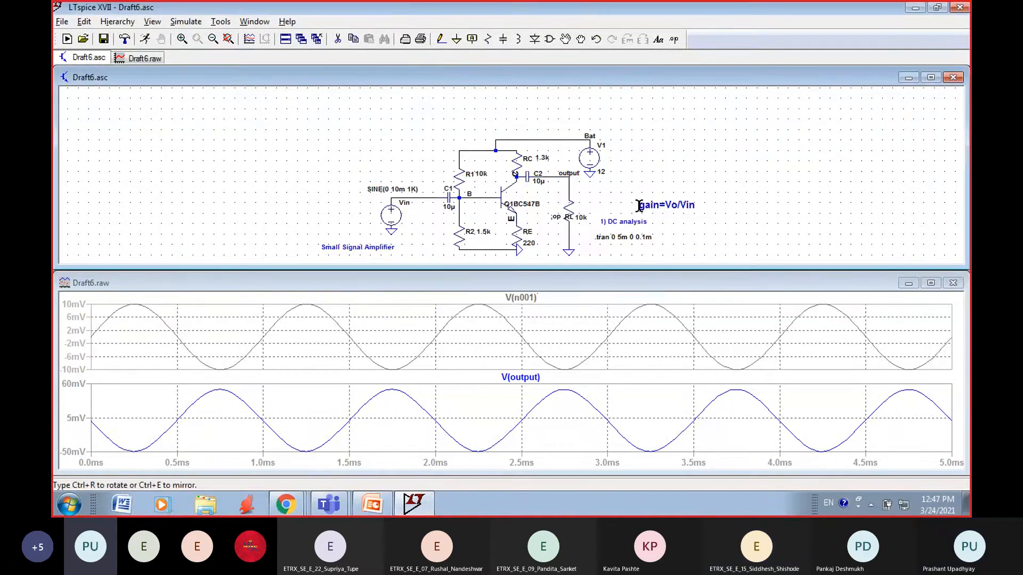
{"action": "left_click", "coordinate": [669, 151]}
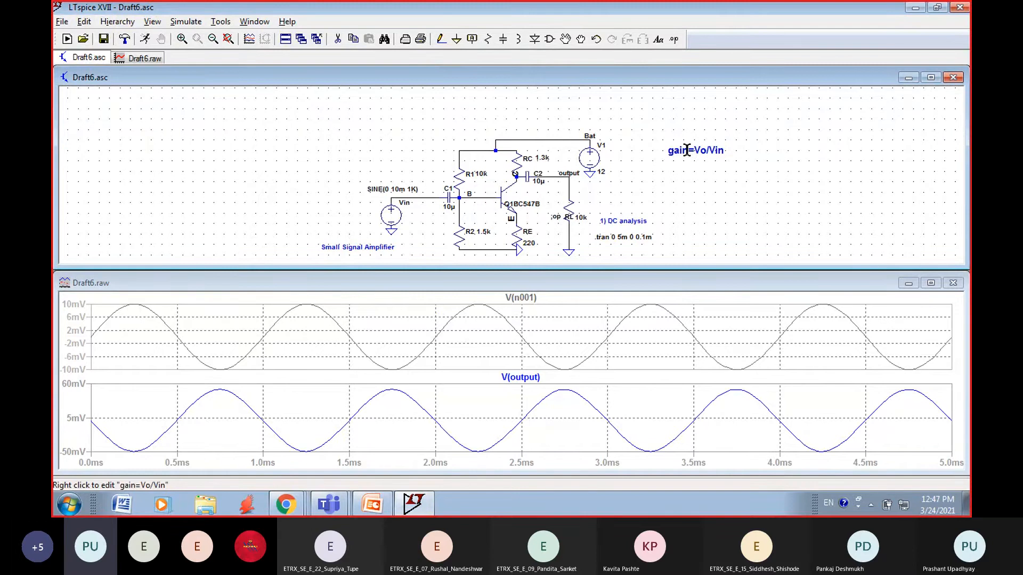
Step: Set the font size of the gain=Vo/Vin comment to 5.0
{"action": "right_click", "coordinate": [687, 151]}
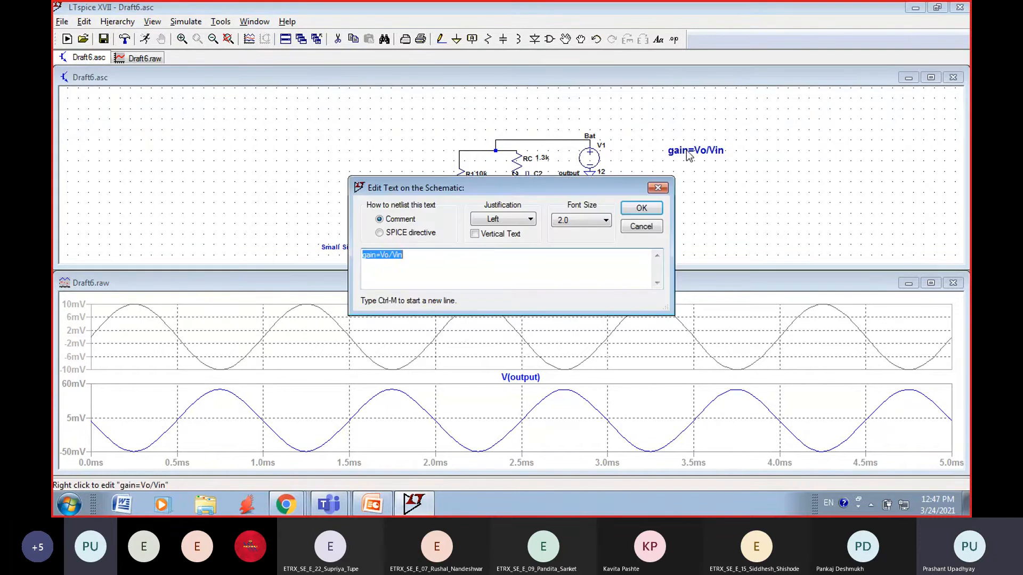
{"action": "left_click", "coordinate": [605, 220]}
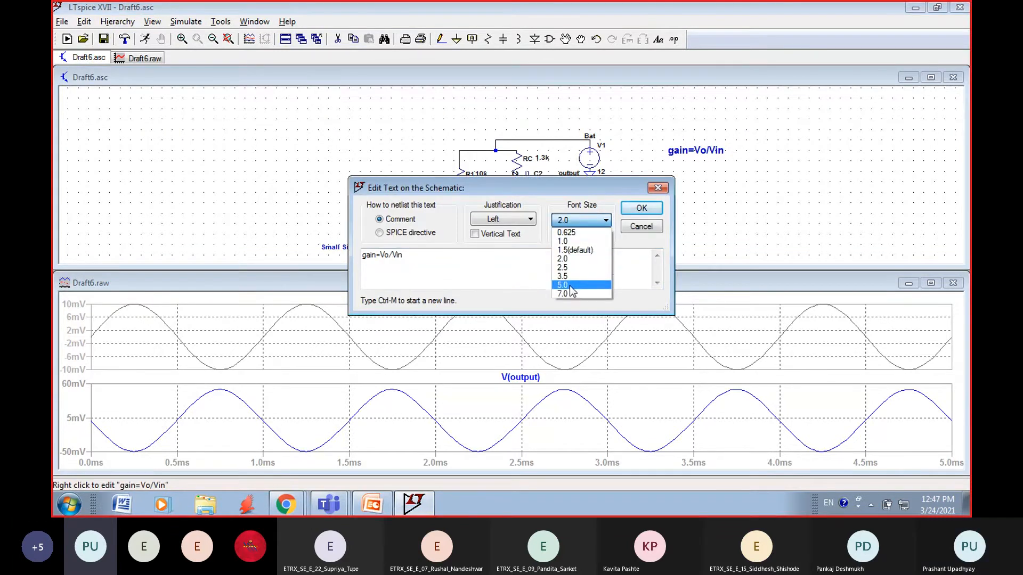
{"action": "left_click", "coordinate": [569, 286]}
{"action": "left_click", "coordinate": [633, 211]}
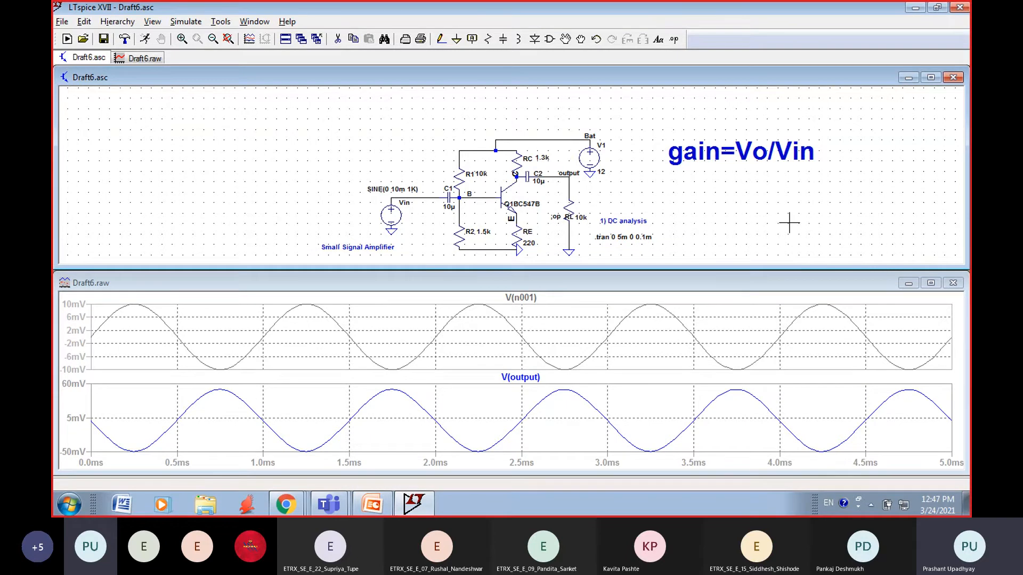
Step: Maximize the schematic and delete the ground symbol at the lower end of resistor RE
{"action": "left_click", "coordinate": [930, 78]}
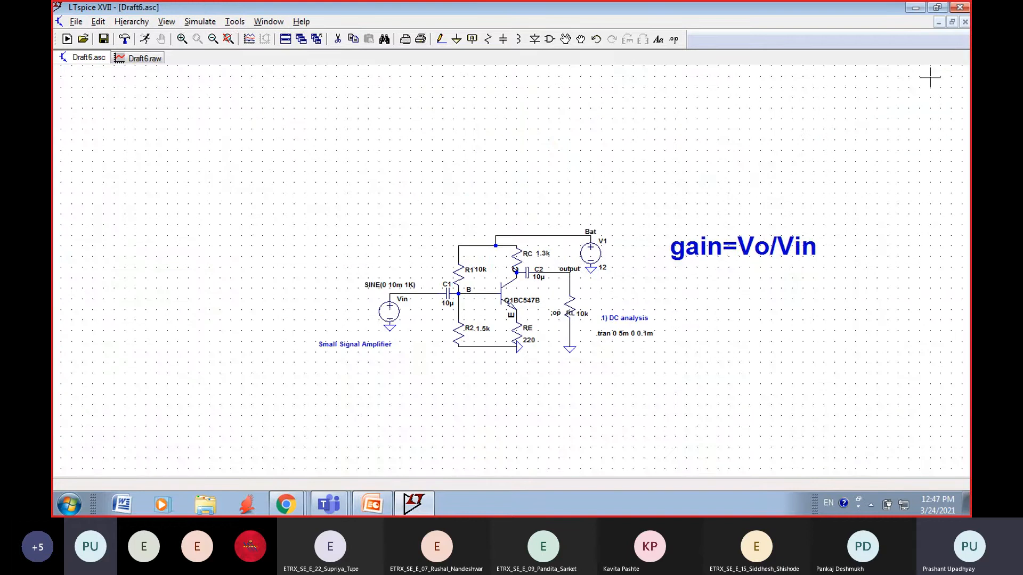
{"action": "left_click", "coordinate": [201, 24]}
{"action": "mouse_move", "coordinate": [165, 24]}
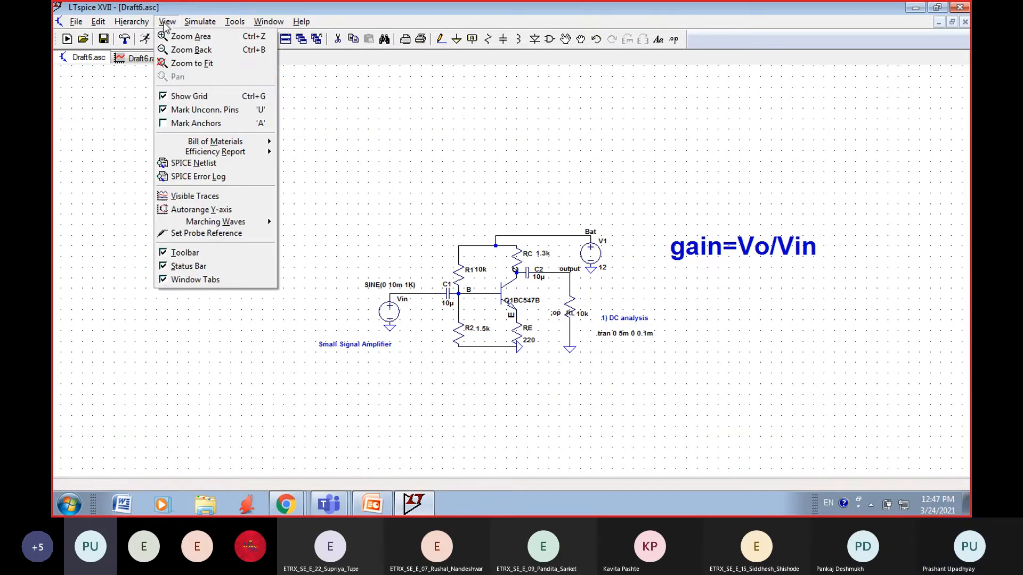
{"action": "left_click", "coordinate": [176, 64]}
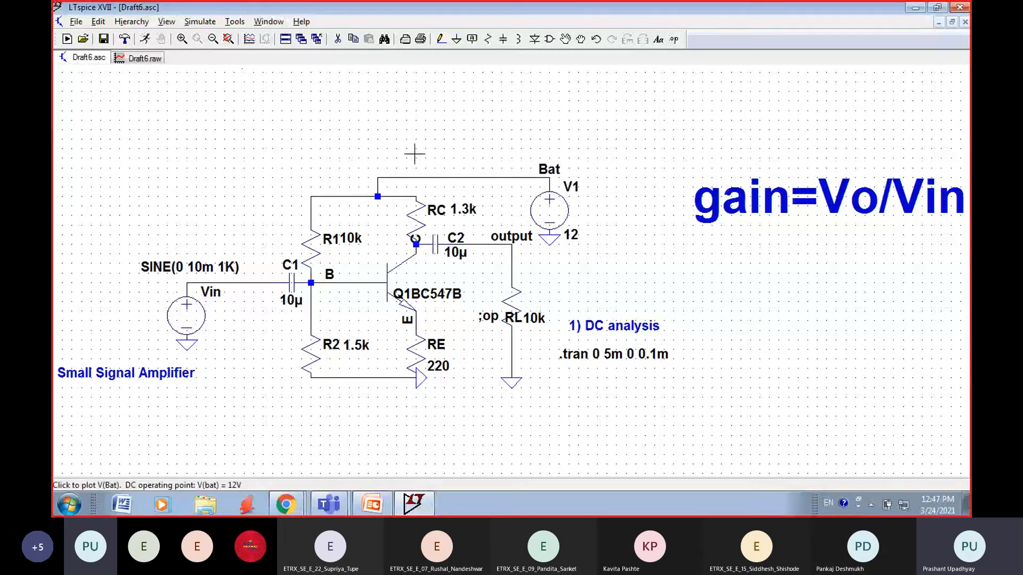
{"action": "left_click", "coordinate": [336, 39]}
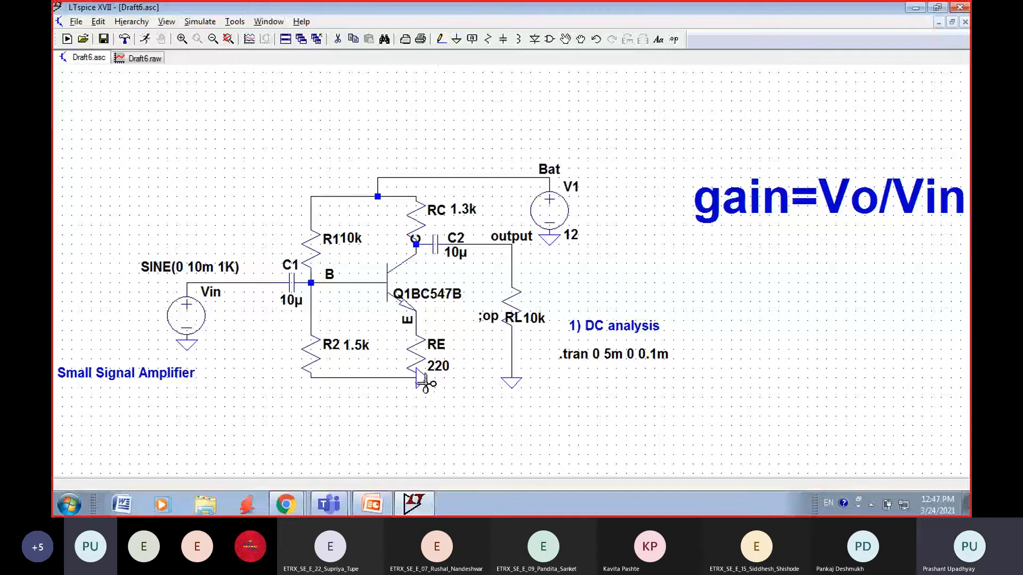
{"action": "left_click", "coordinate": [422, 382]}
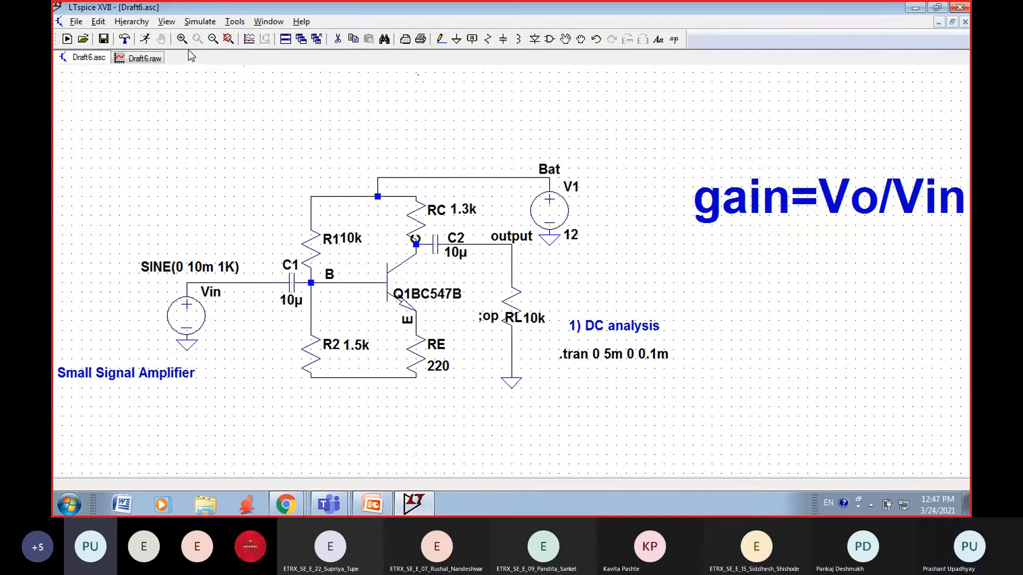
{"action": "key", "text": "Escape"}
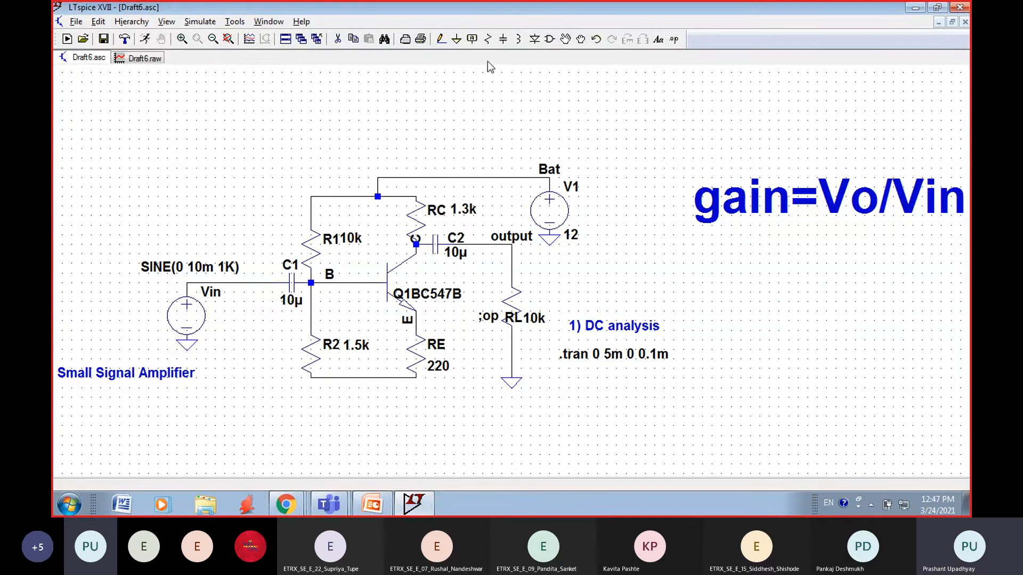
Step: Place a rotated ground symbol at the lower end of resistor R2, pointing away from the circuit
{"action": "left_click", "coordinate": [456, 38]}
{"action": "key", "text": "ctrl+r"}
{"action": "left_click", "coordinate": [311, 377]}
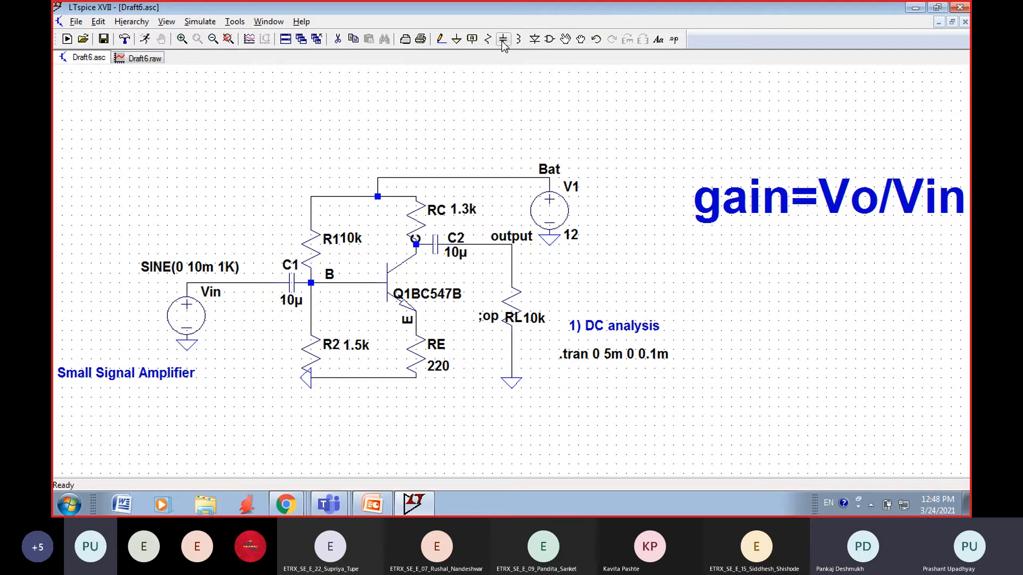
Step: Place a vertical capacitor beside resistor RE and rename it CE
{"action": "left_click", "coordinate": [502, 40]}
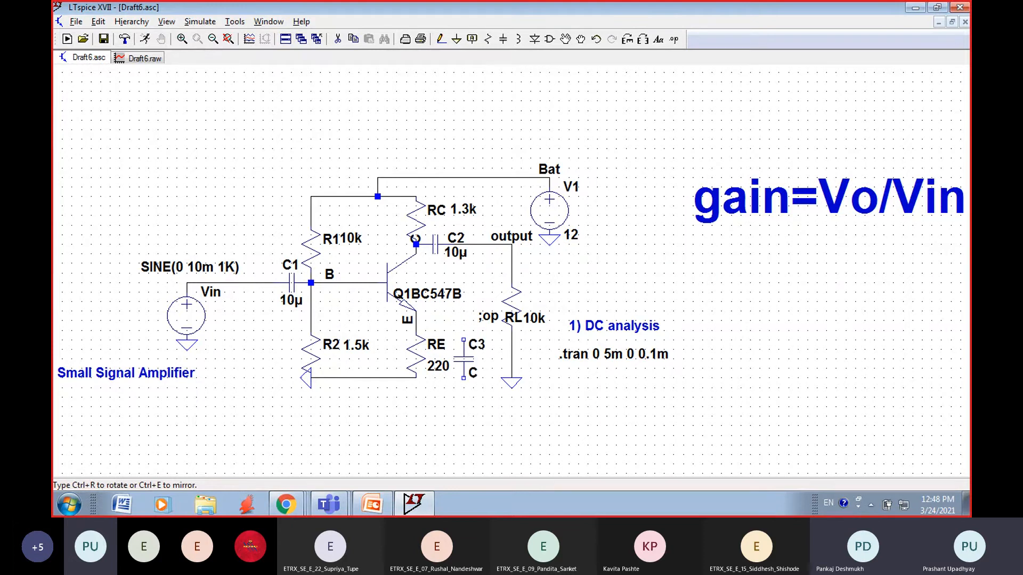
{"action": "left_click", "coordinate": [463, 339]}
{"action": "right_click", "coordinate": [481, 316]}
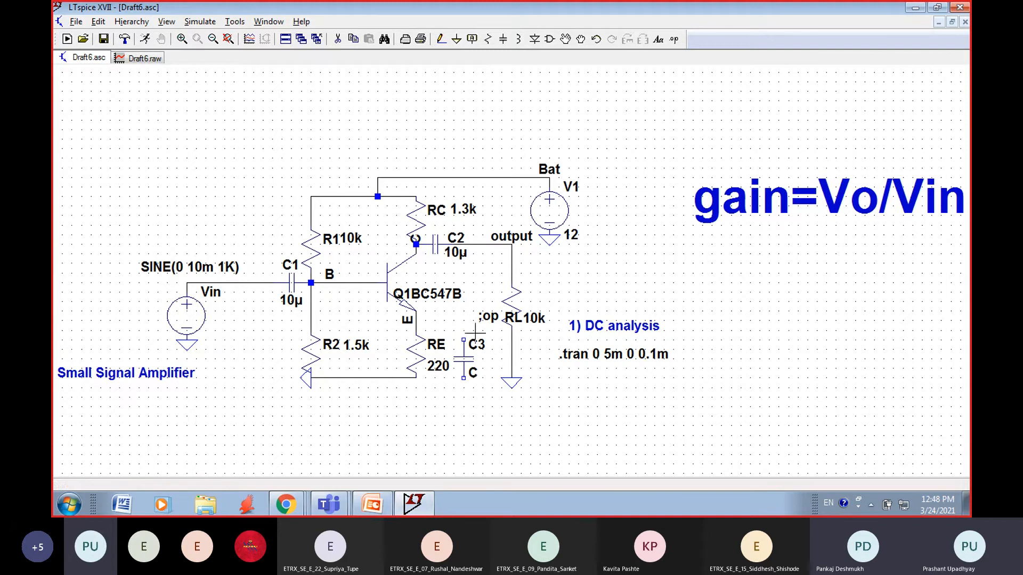
{"action": "right_click", "coordinate": [479, 347]}
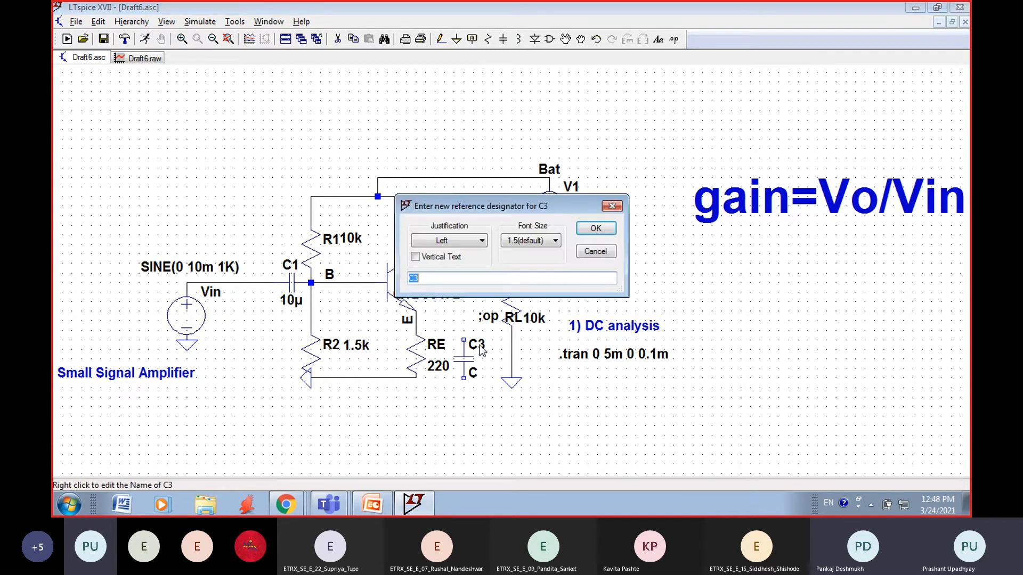
{"action": "left_click", "coordinate": [426, 279]}
{"action": "key", "text": "BackSpace"}
{"action": "type", "text": "E"}
{"action": "left_click", "coordinate": [592, 228]}
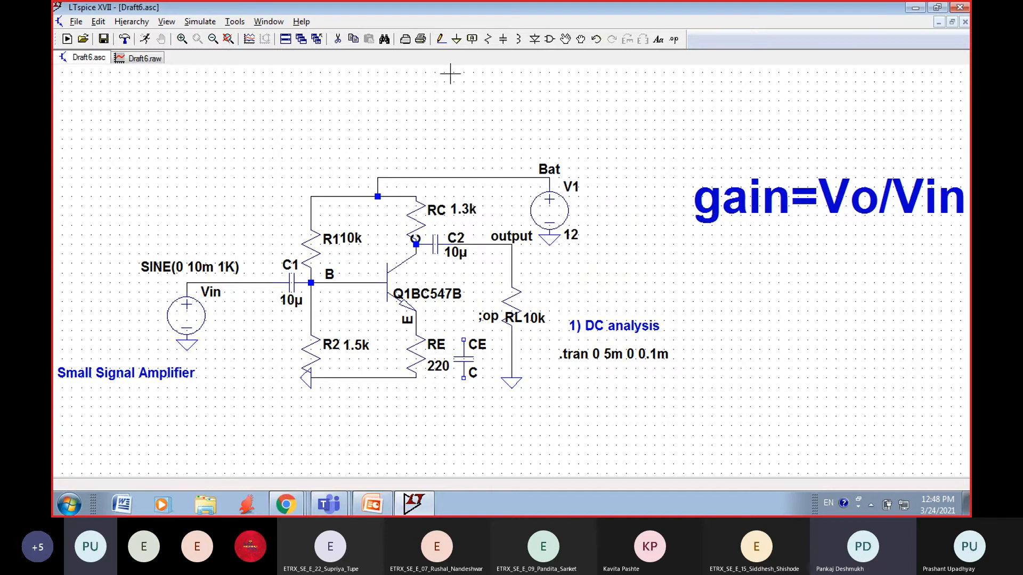
{"action": "left_click", "coordinate": [441, 39]}
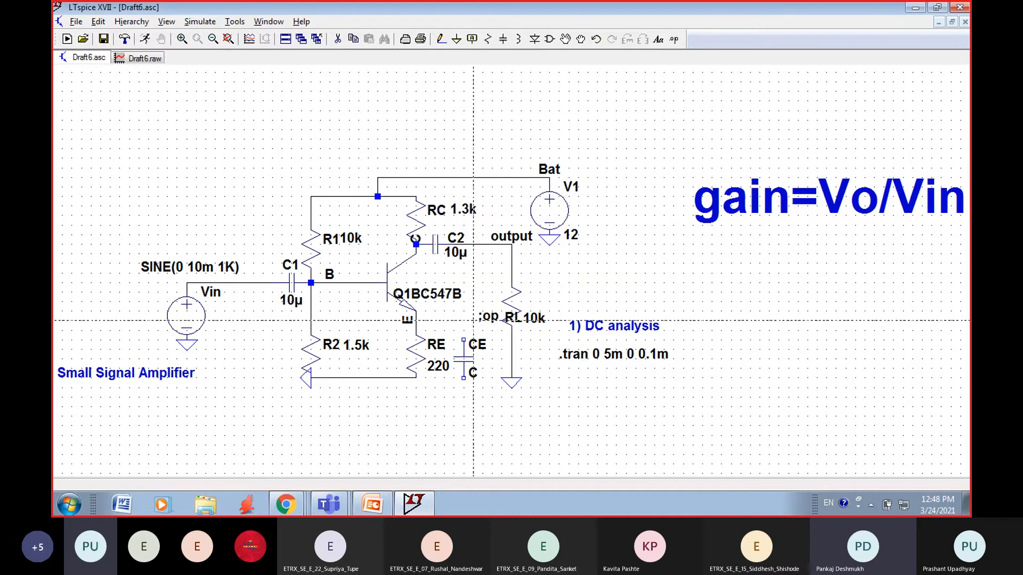
{"action": "left_click", "coordinate": [463, 340]}
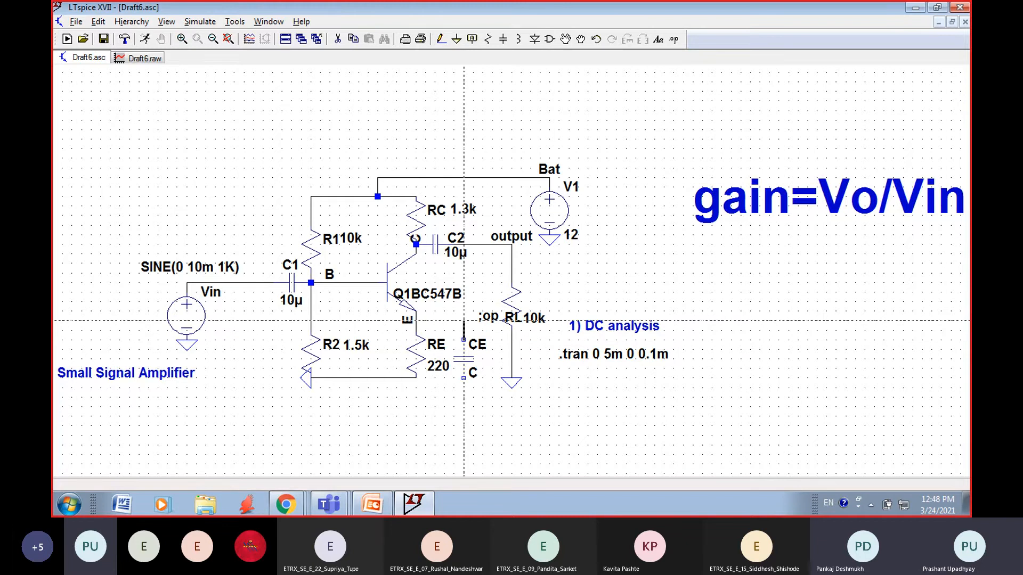
{"action": "left_click", "coordinate": [463, 311]}
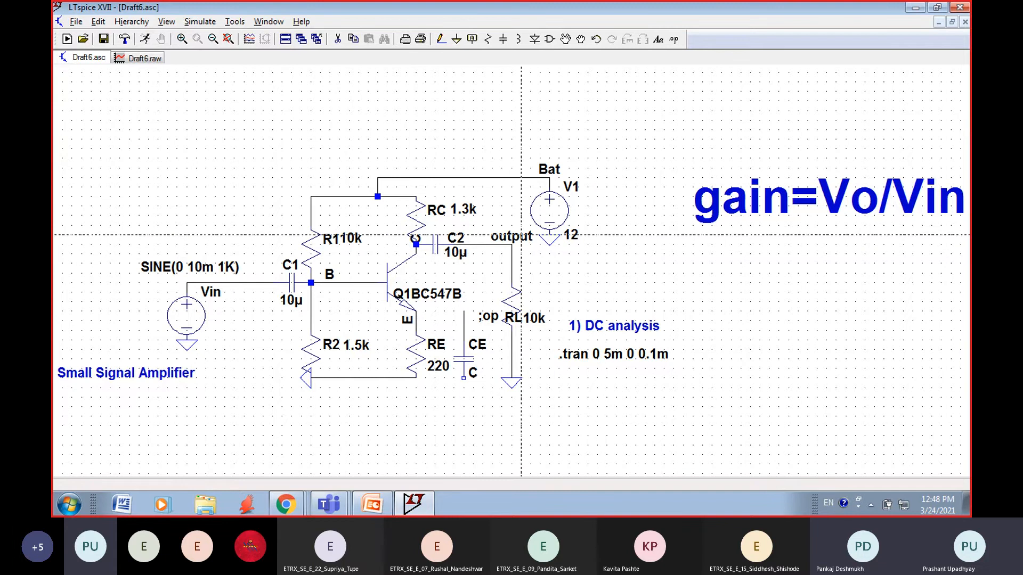
{"action": "left_click", "coordinate": [338, 39]}
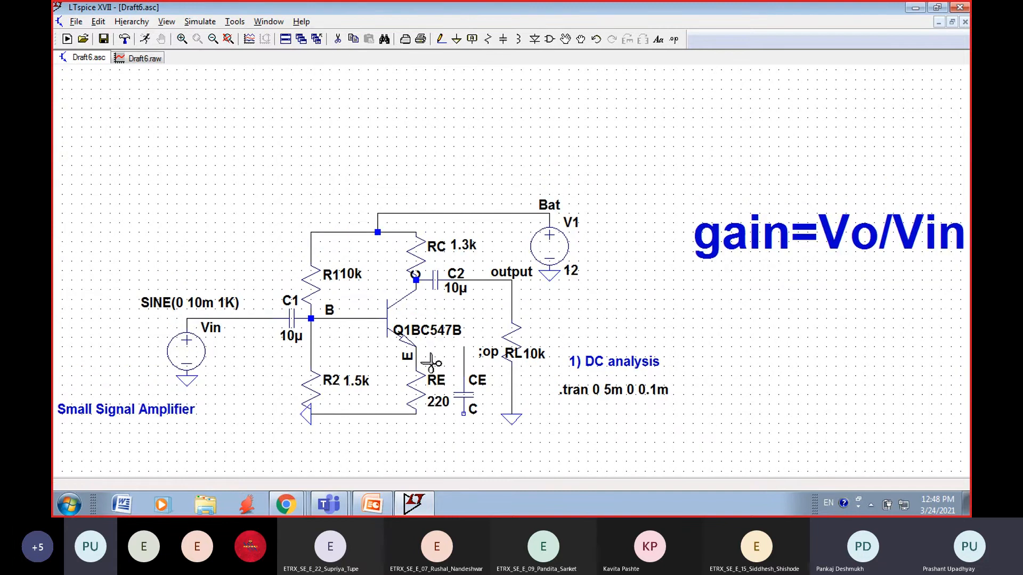
{"action": "left_click", "coordinate": [465, 371]}
Step: Wire capacitor CE in parallel with RE, from the emitter node to the lower end of RE
{"action": "left_click", "coordinate": [440, 39]}
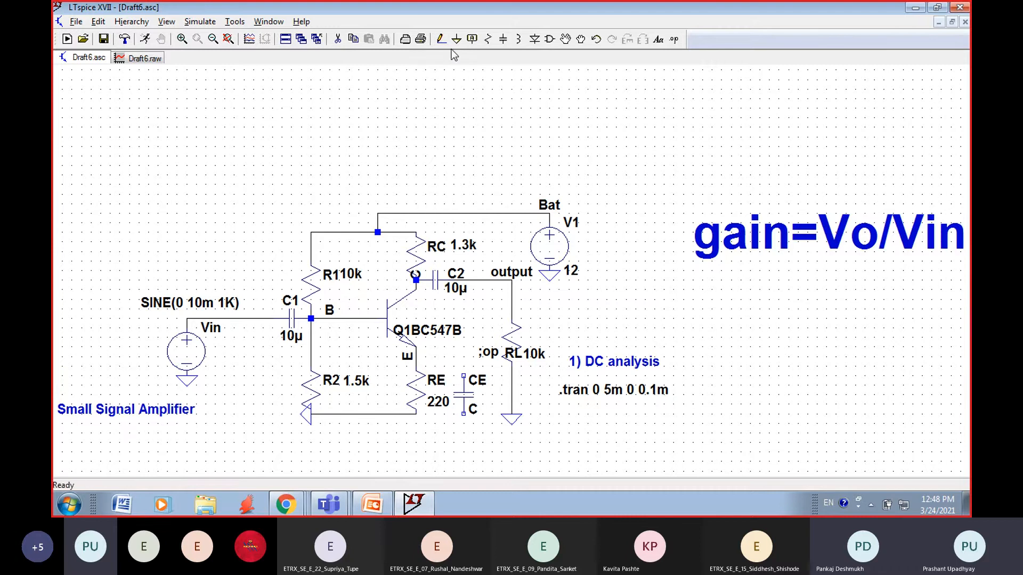
{"action": "left_click", "coordinate": [464, 375]}
{"action": "left_click", "coordinate": [464, 357]}
{"action": "left_click", "coordinate": [416, 357]}
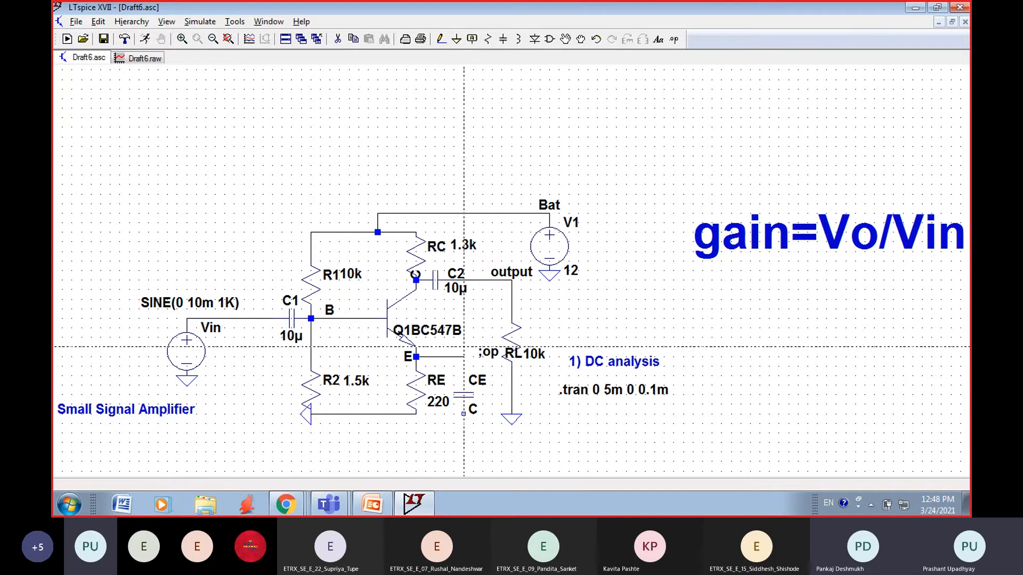
{"action": "left_click", "coordinate": [440, 42]}
{"action": "left_click", "coordinate": [463, 414]}
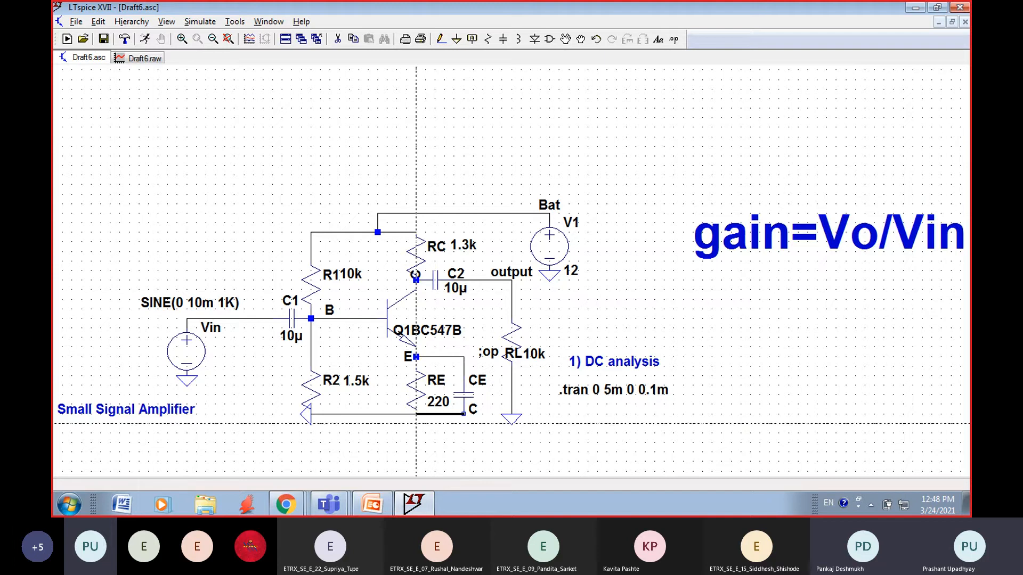
{"action": "left_click", "coordinate": [416, 422]}
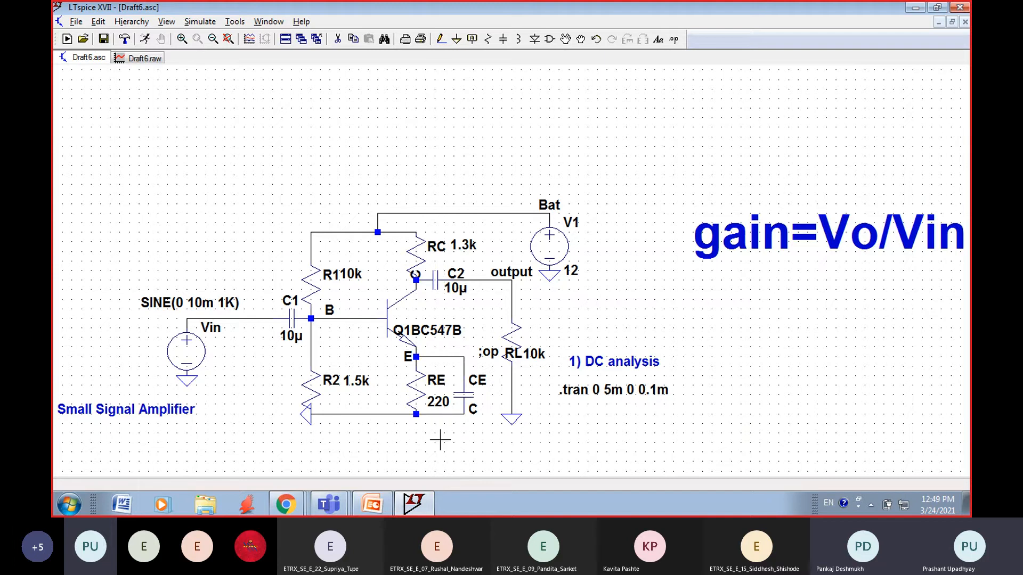
Step: Set the capacitance of CE to 100u
{"action": "right_click", "coordinate": [471, 395]}
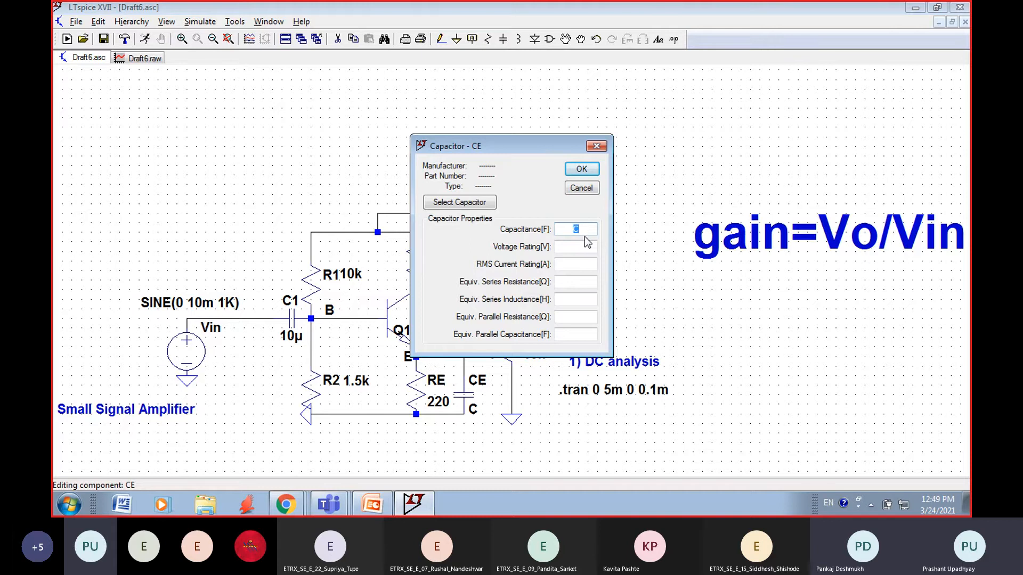
{"action": "type", "text": "100u"}
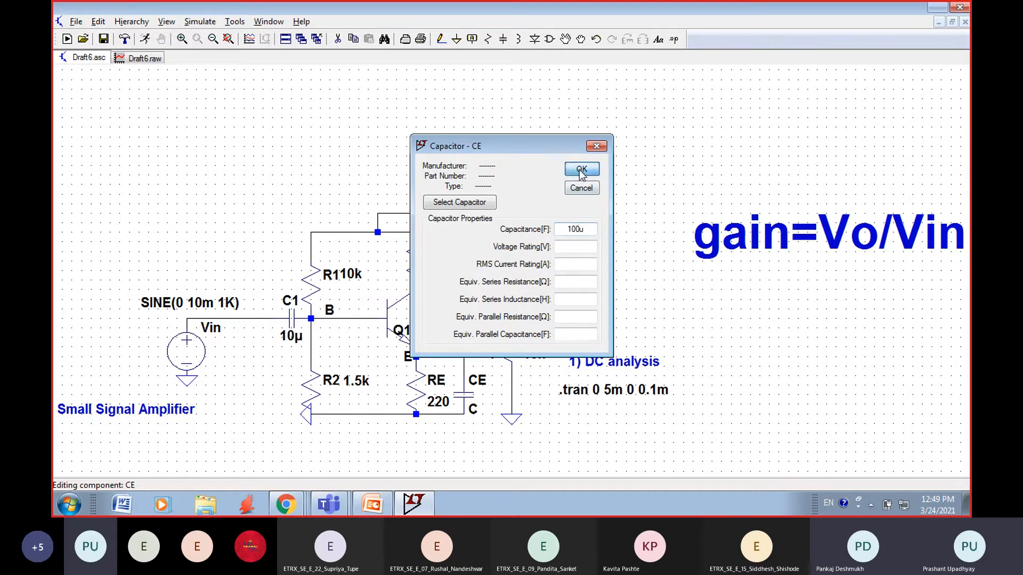
{"action": "left_click", "coordinate": [581, 170]}
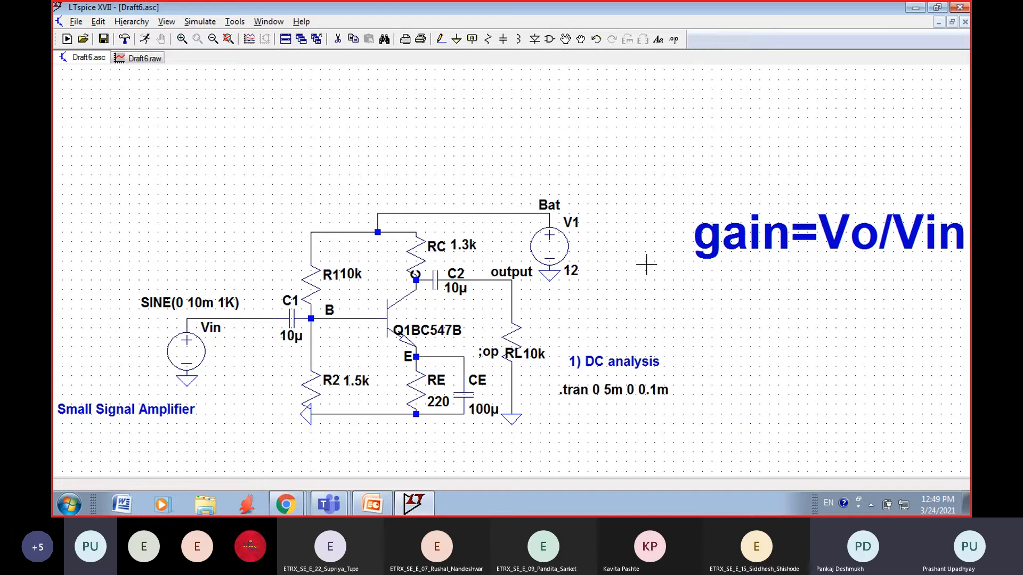
{"action": "right_click", "coordinate": [454, 182]}
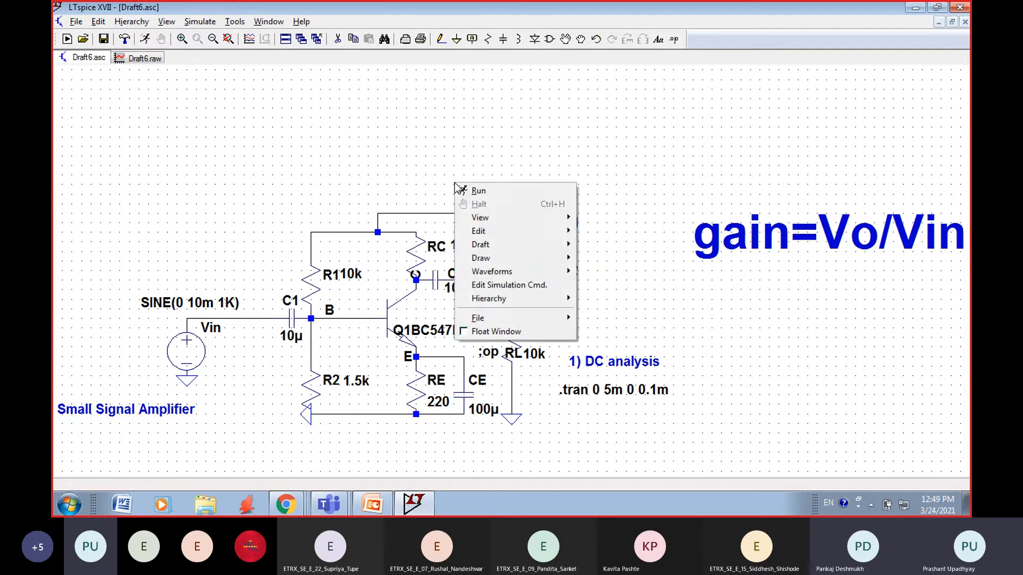
{"action": "right_click", "coordinate": [526, 101]}
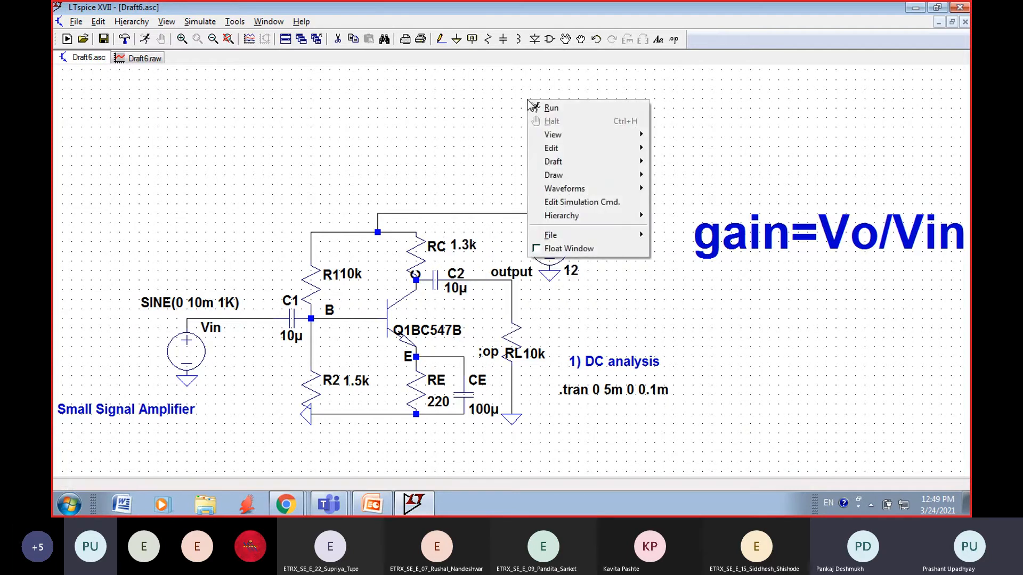
{"action": "left_click", "coordinate": [445, 120]}
{"action": "right_click", "coordinate": [443, 119]}
{"action": "left_click", "coordinate": [405, 104]}
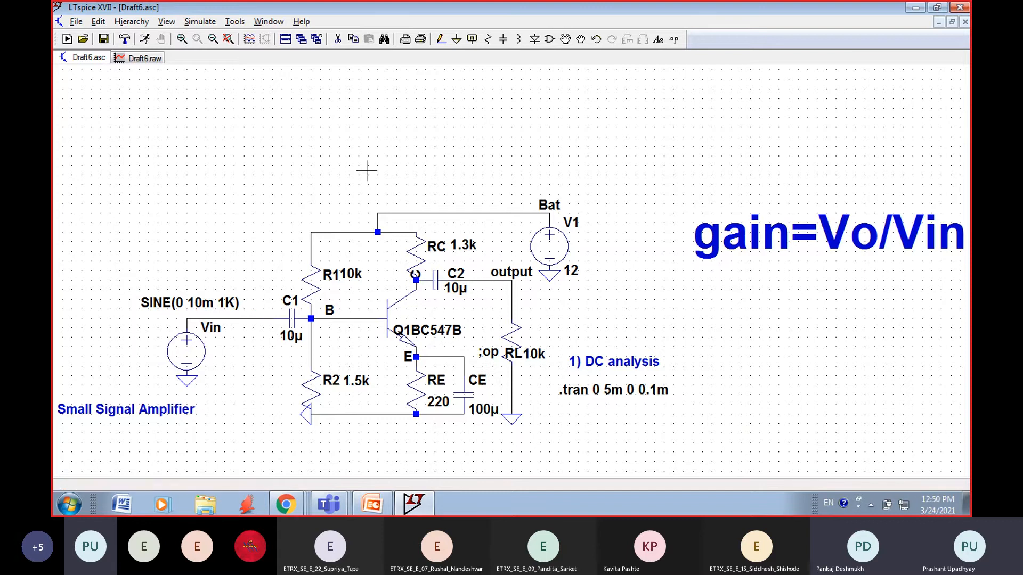
Step: Run the transient simulation of the amplifier with the bypass capacitor CE
{"action": "left_click", "coordinate": [199, 21]}
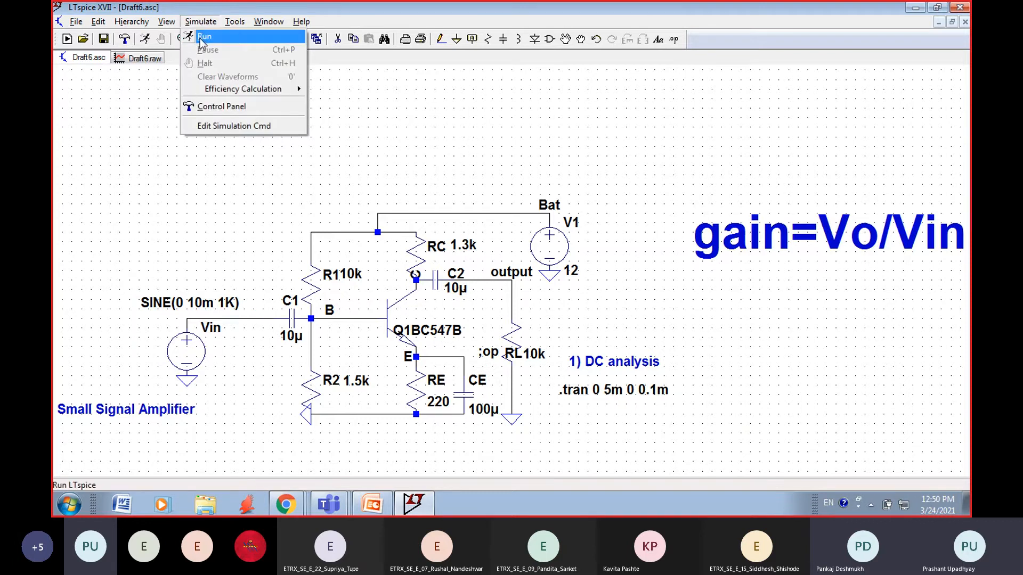
{"action": "left_click", "coordinate": [202, 35]}
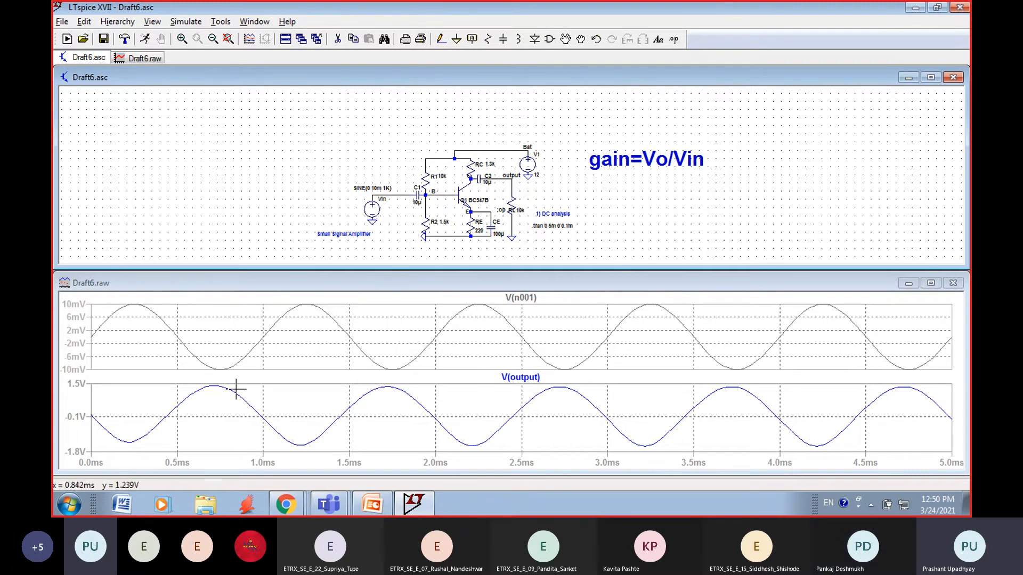
Step: Extend the gain comment on the schematic to read gain=Vo/Vin=1.5/10m=1500/10=150
{"action": "right_click", "coordinate": [659, 156]}
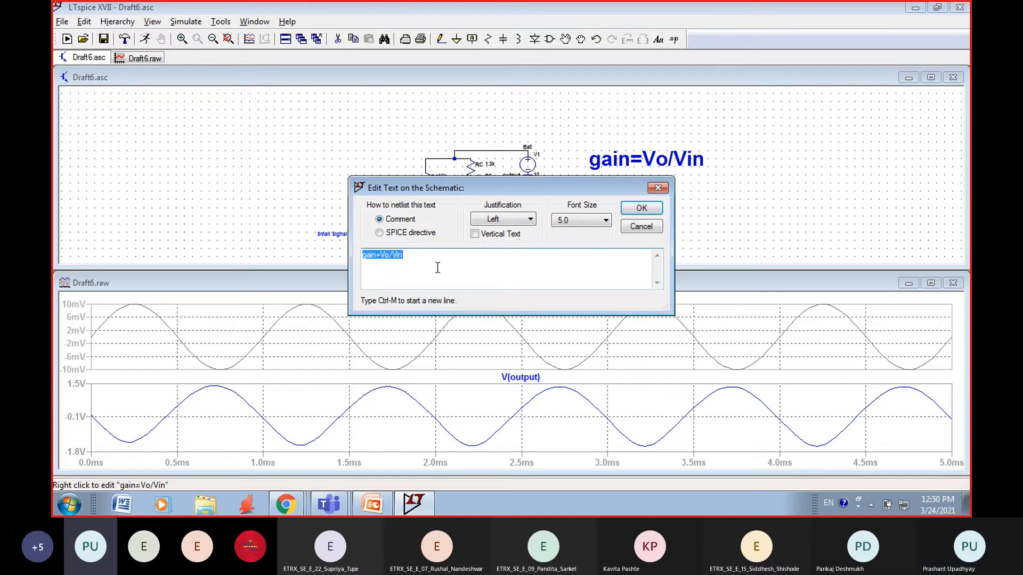
{"action": "left_click", "coordinate": [426, 257]}
{"action": "type", "text": "=1.5"}
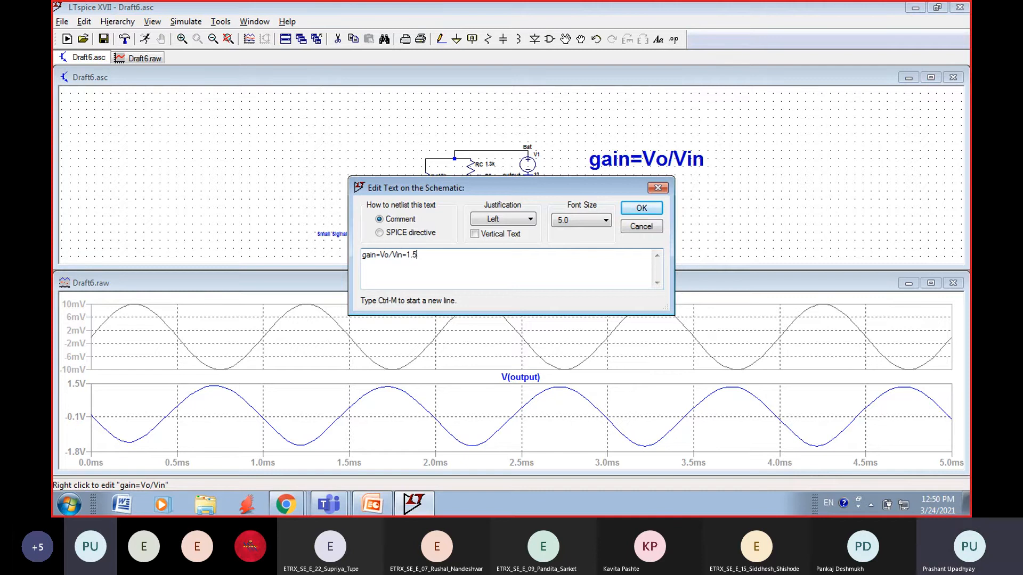
{"action": "type", "text": "/10m="}
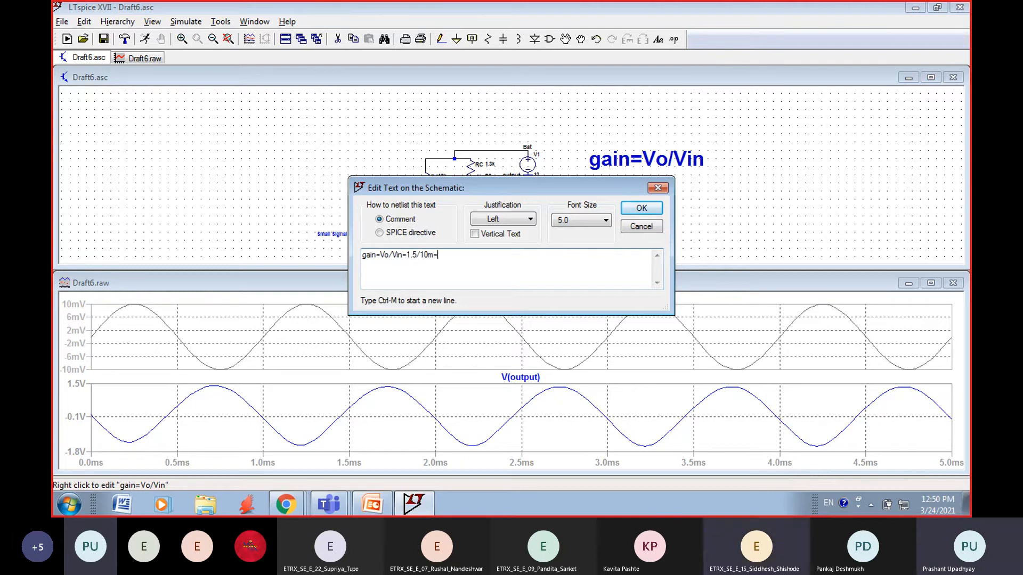
{"action": "type", "text": "1500/10="}
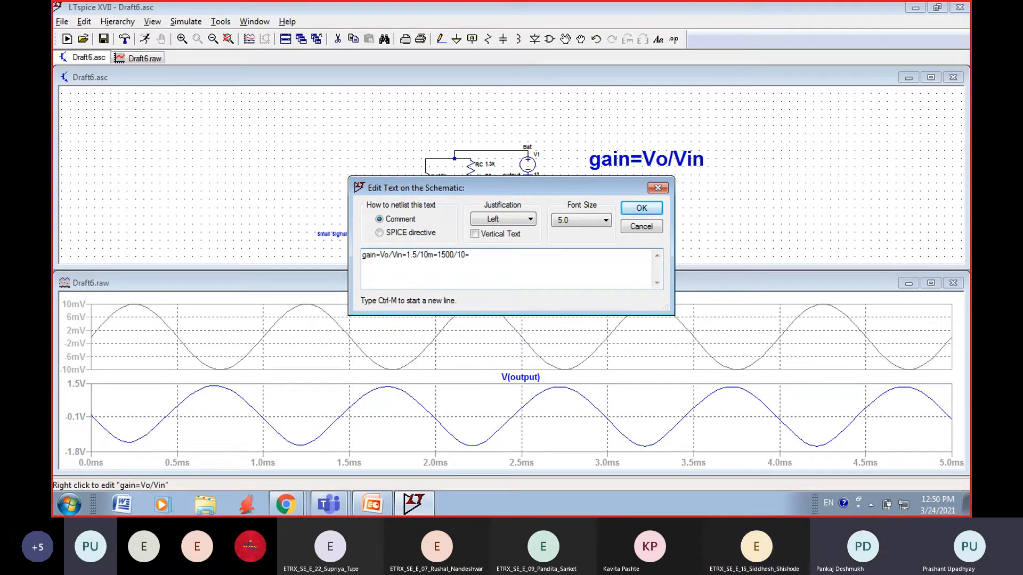
{"action": "type", "text": "150"}
{"action": "left_click", "coordinate": [641, 207]}
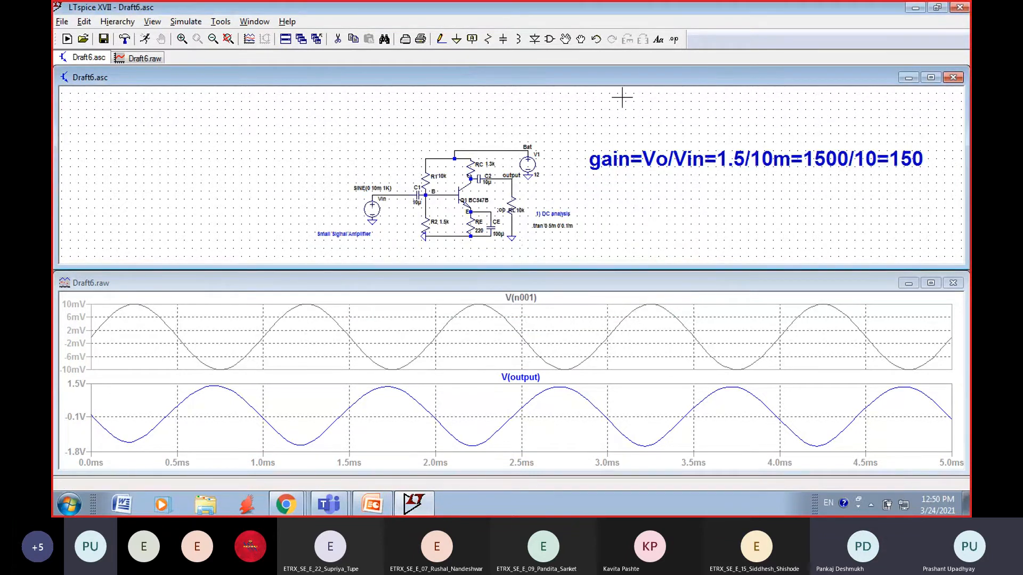
Step: Place the comment 6-------->150 with font size 3.5 below the gain comment, and maximize the schematic
{"action": "left_click", "coordinate": [659, 40]}
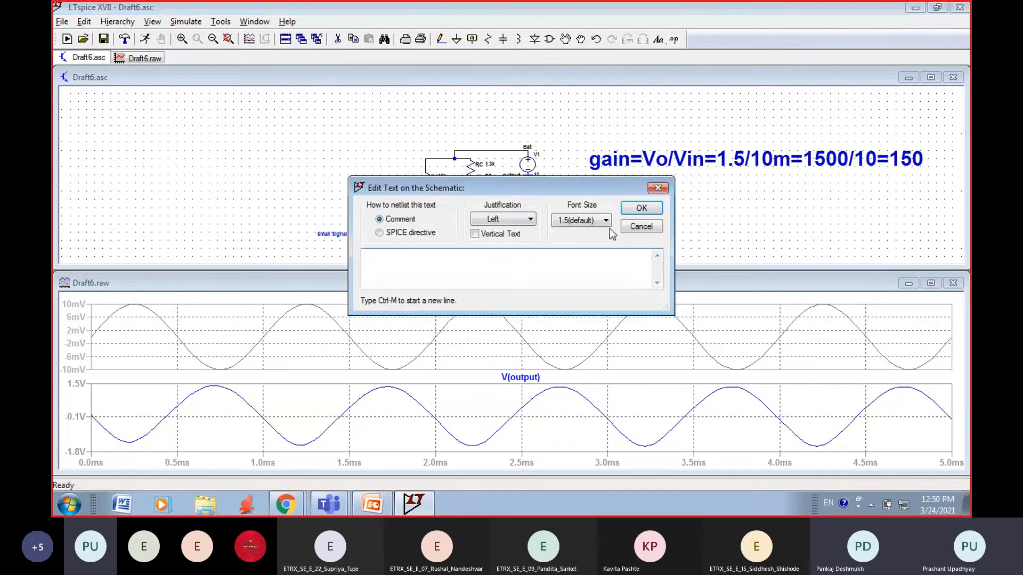
{"action": "type", "text": "6"}
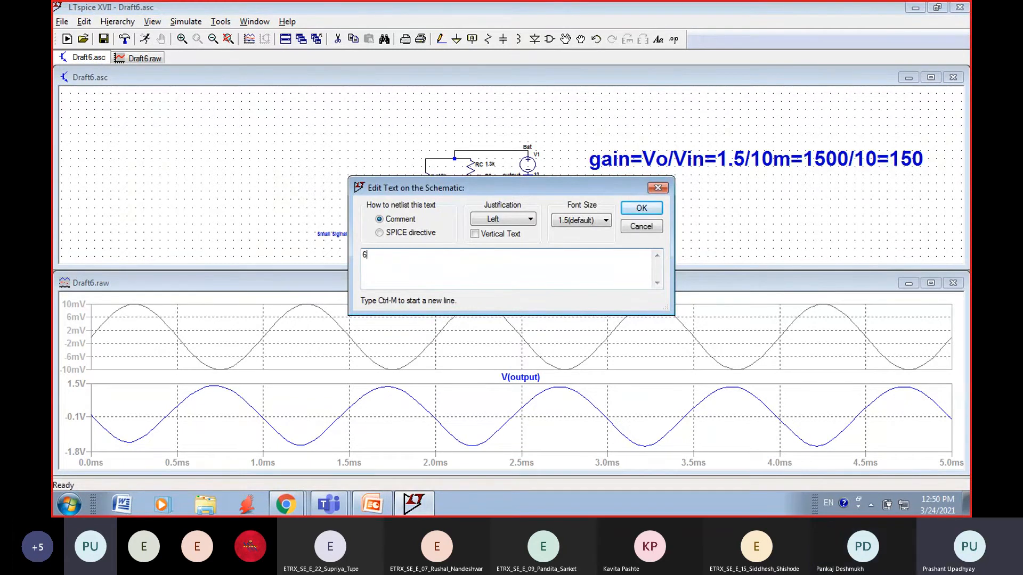
{"action": "type", "text": "------"}
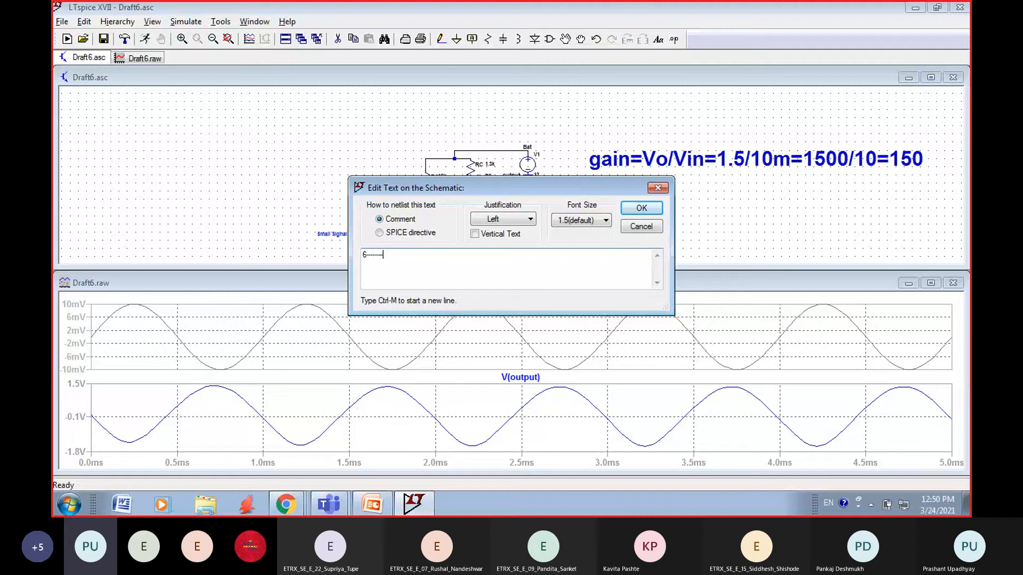
{"action": "type", "text": ">15"}
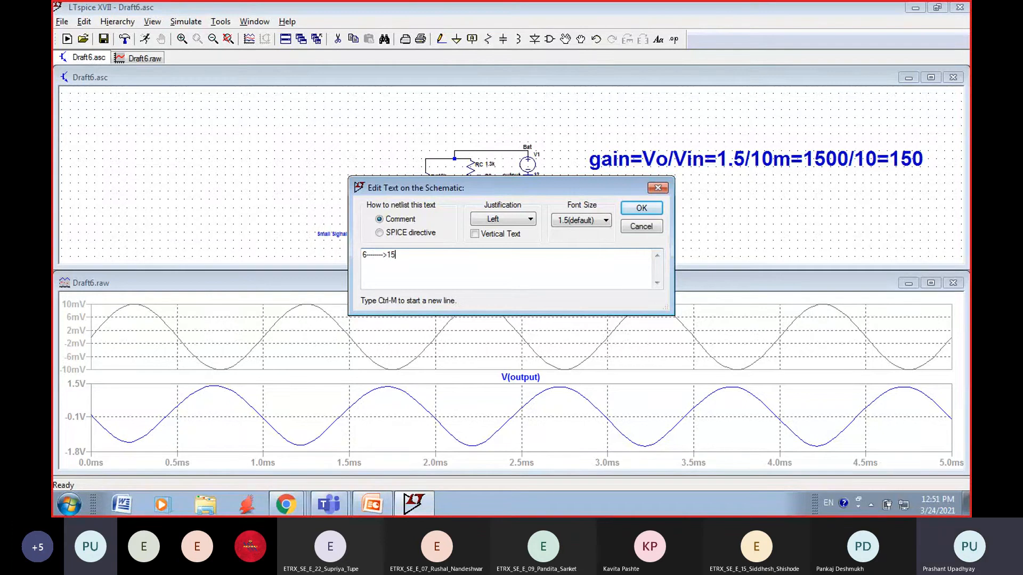
{"action": "type", "text": "0"}
{"action": "left_click", "coordinate": [591, 223]}
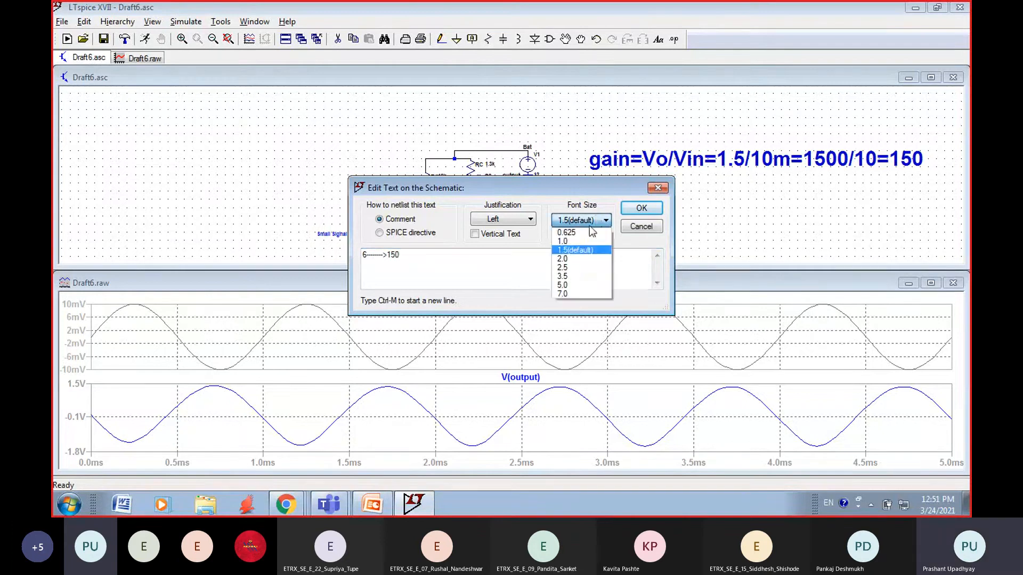
{"action": "left_click", "coordinate": [569, 277]}
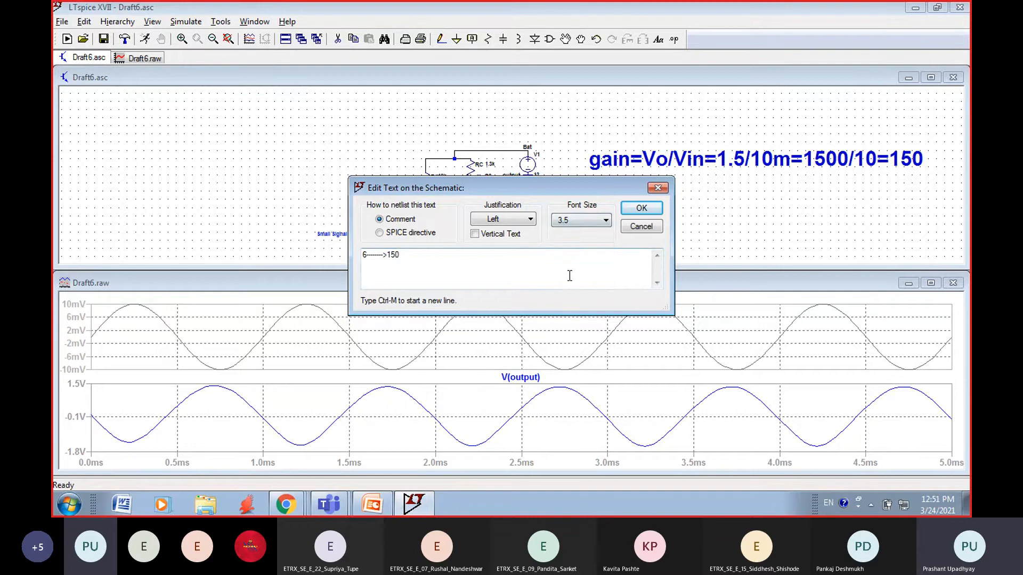
{"action": "left_click", "coordinate": [642, 208]}
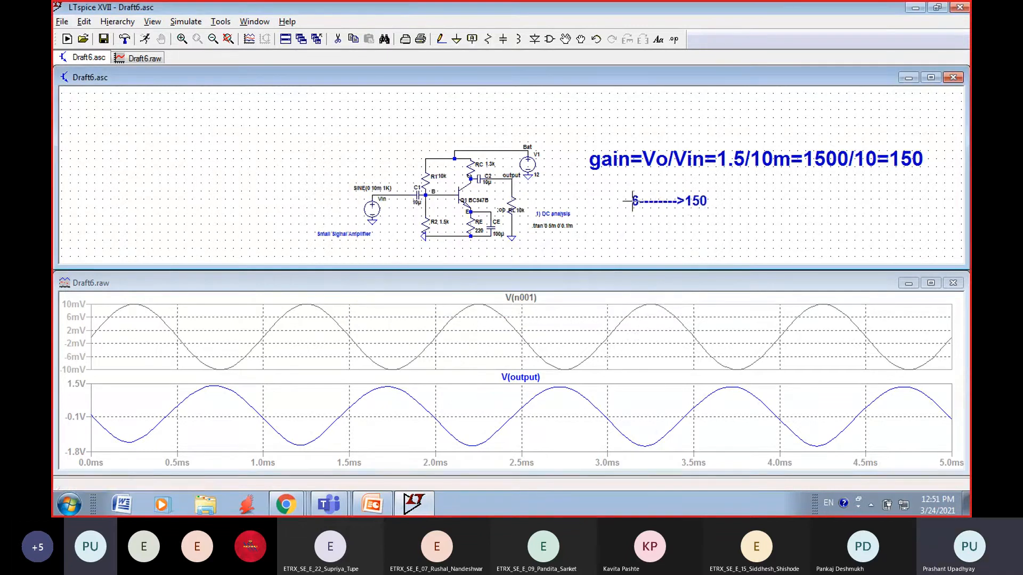
{"action": "left_click", "coordinate": [633, 200]}
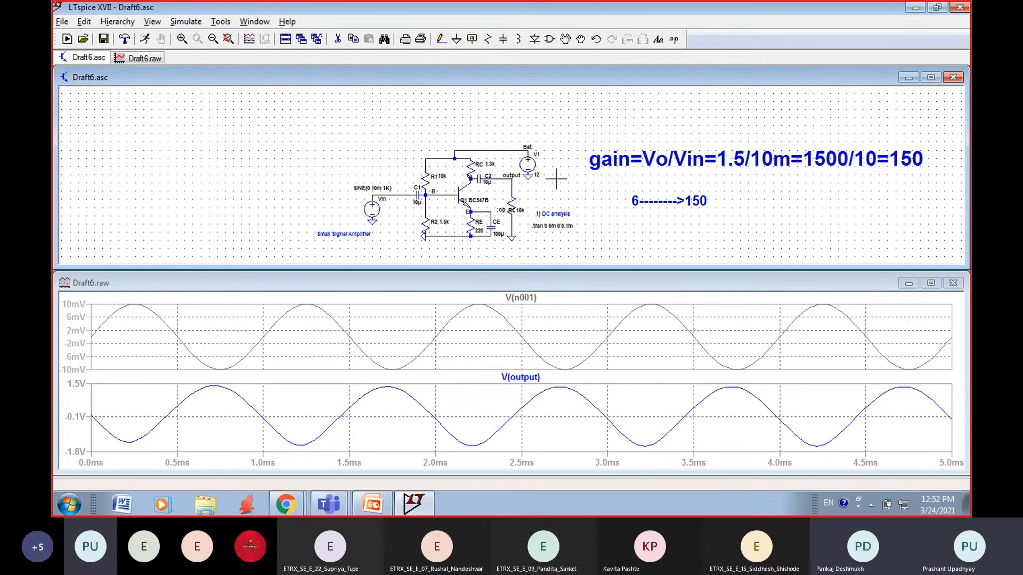
{"action": "left_click", "coordinate": [931, 78]}
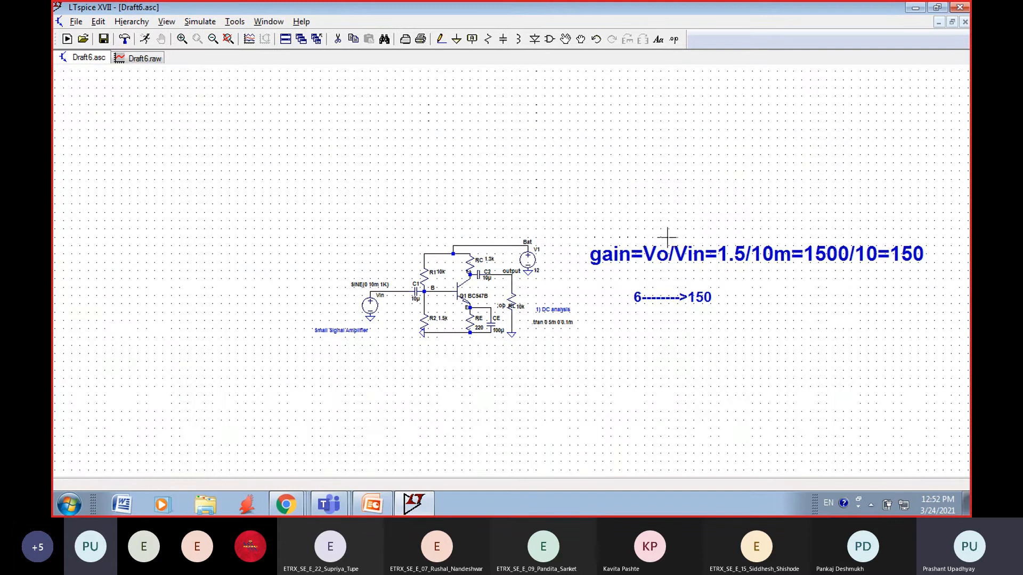
Step: Place the comment Frequency Response with font size 5.0 above the amplifier circuit
{"action": "left_click", "coordinate": [198, 21]}
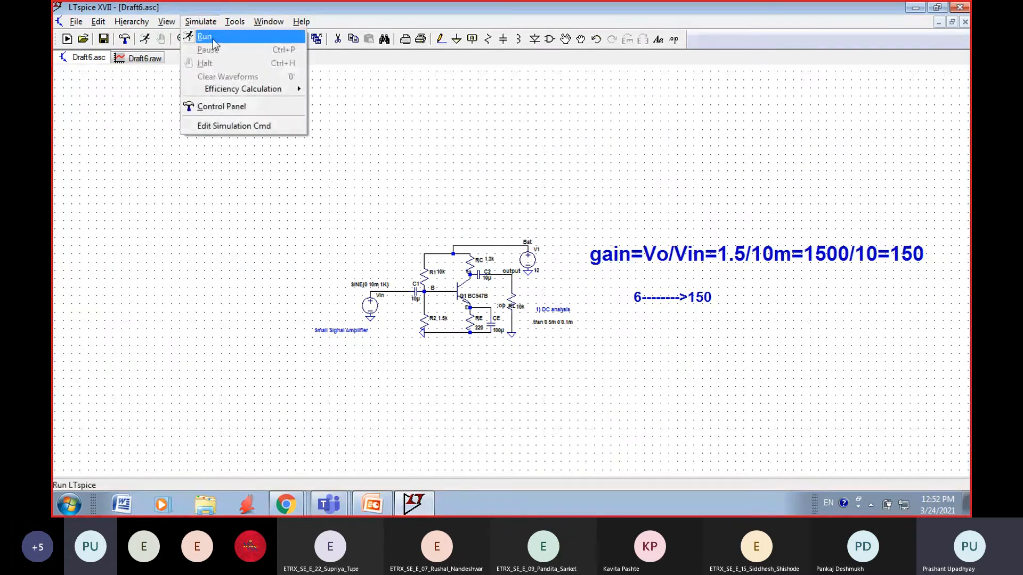
{"action": "mouse_move", "coordinate": [169, 27]}
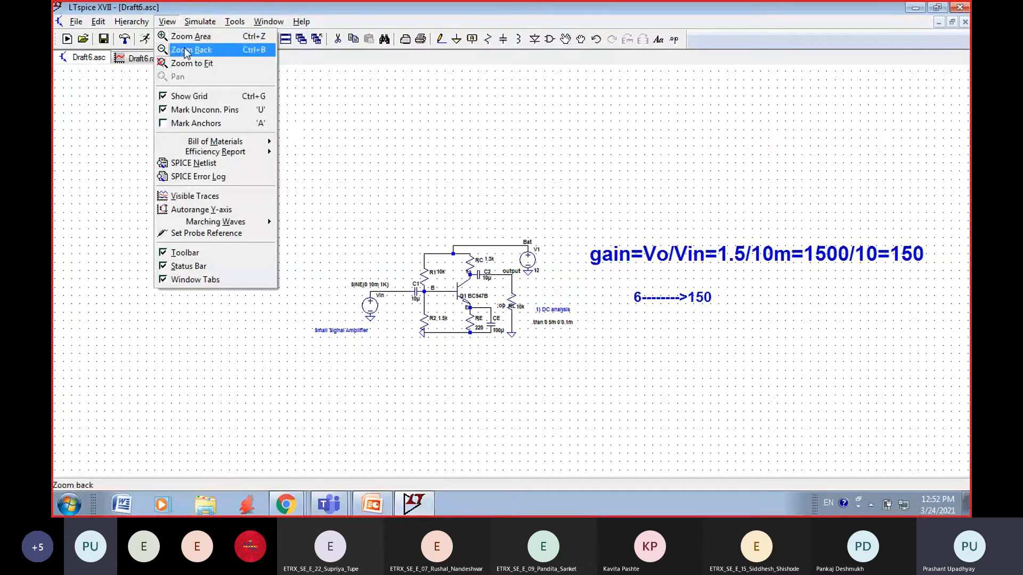
{"action": "left_click", "coordinate": [187, 68]}
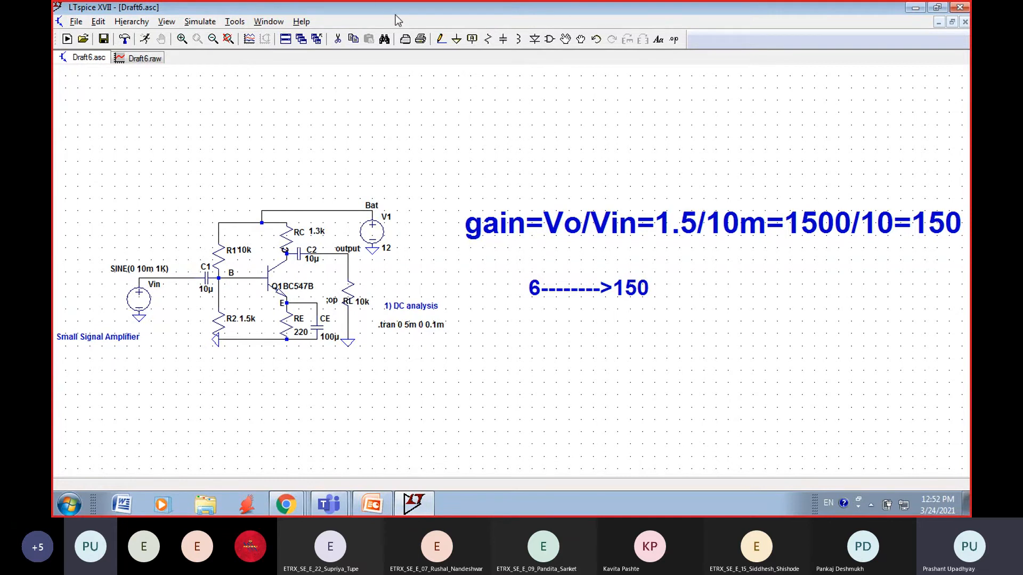
{"action": "left_click", "coordinate": [659, 40]}
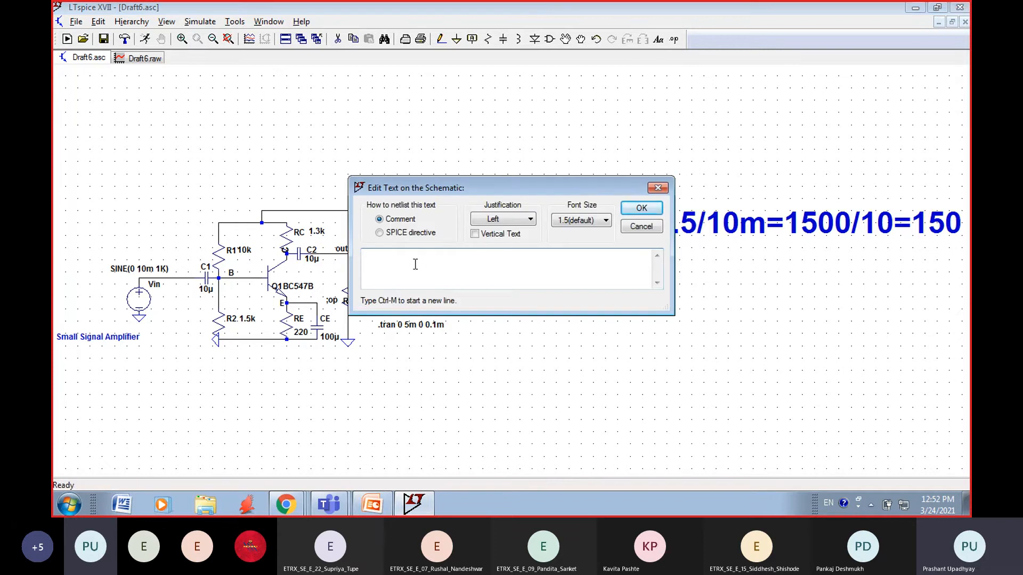
{"action": "type", "text": "Frequency"}
{"action": "type", "text": "Response"}
{"action": "left_click", "coordinate": [589, 220]}
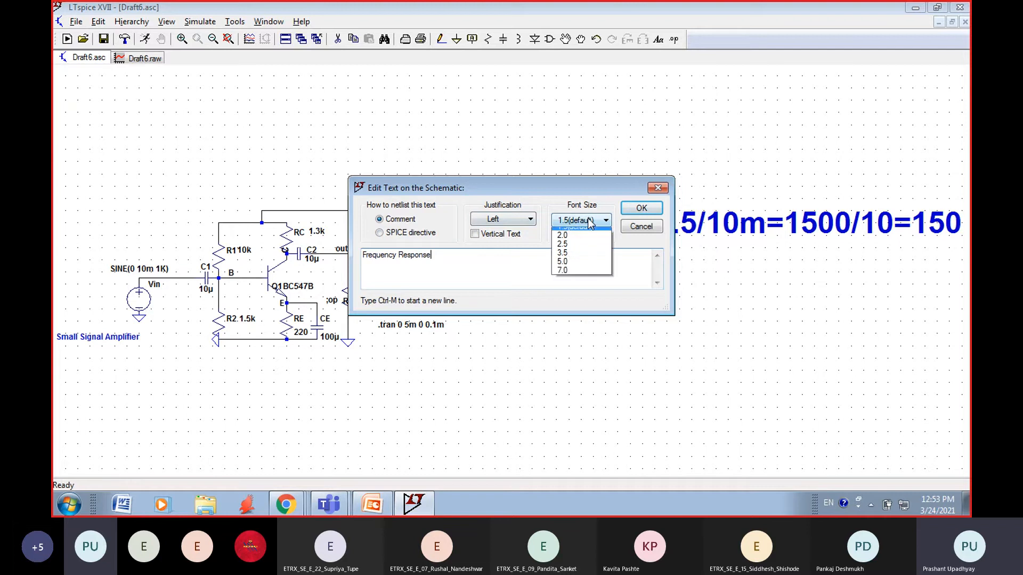
{"action": "left_click", "coordinate": [563, 285]}
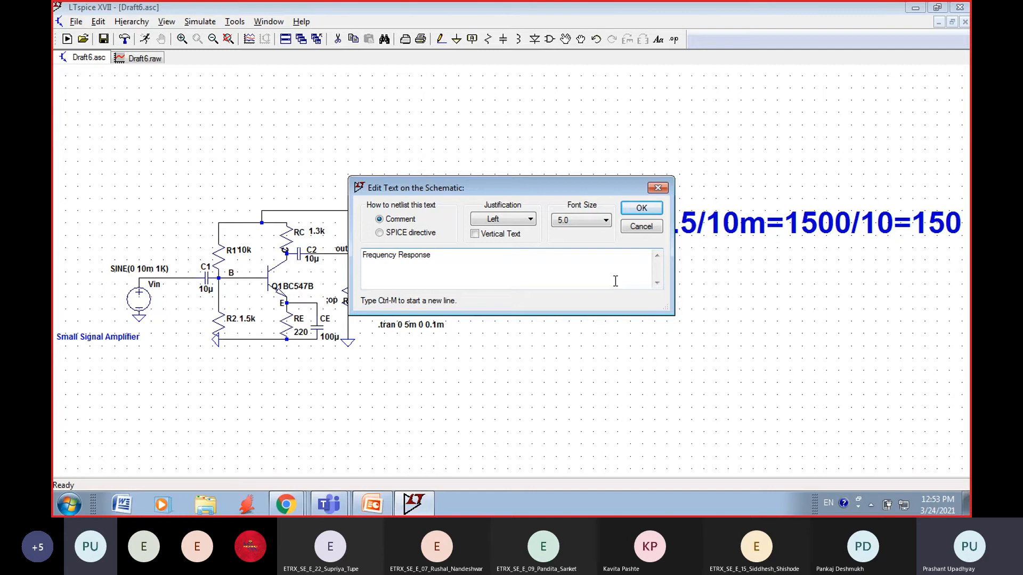
{"action": "left_click", "coordinate": [642, 208]}
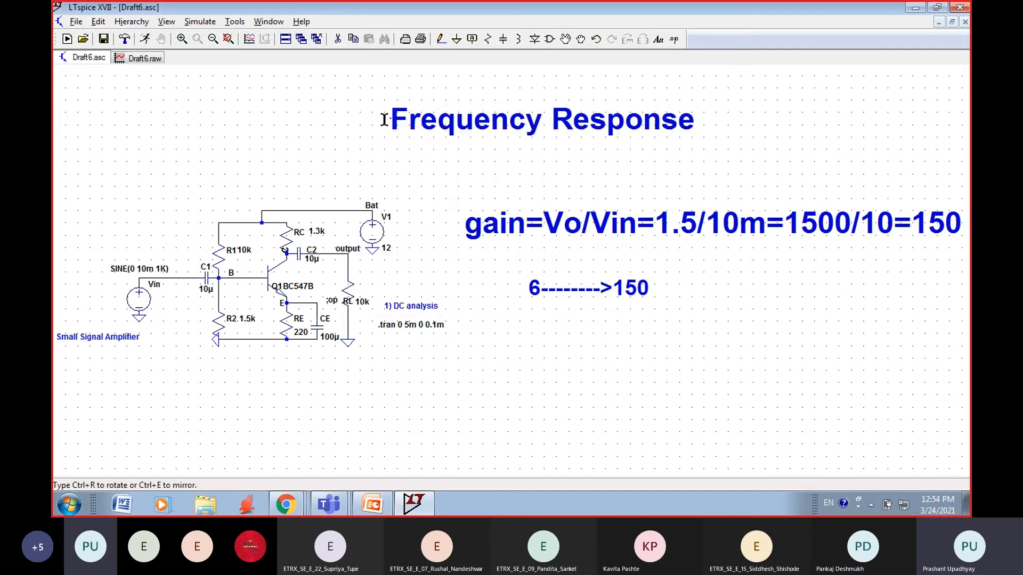
{"action": "left_click", "coordinate": [226, 116]}
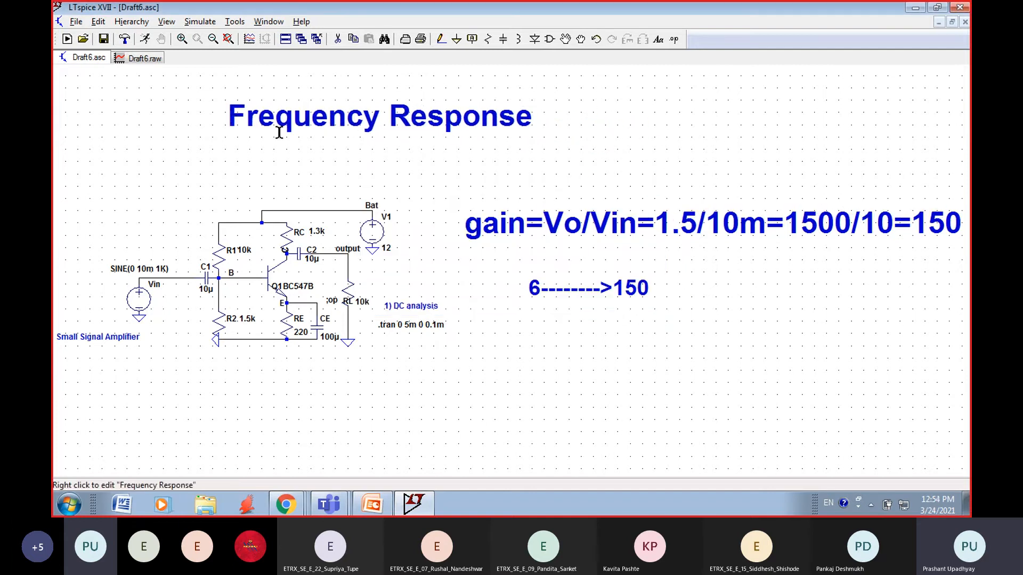
{"action": "right_click", "coordinate": [322, 176]}
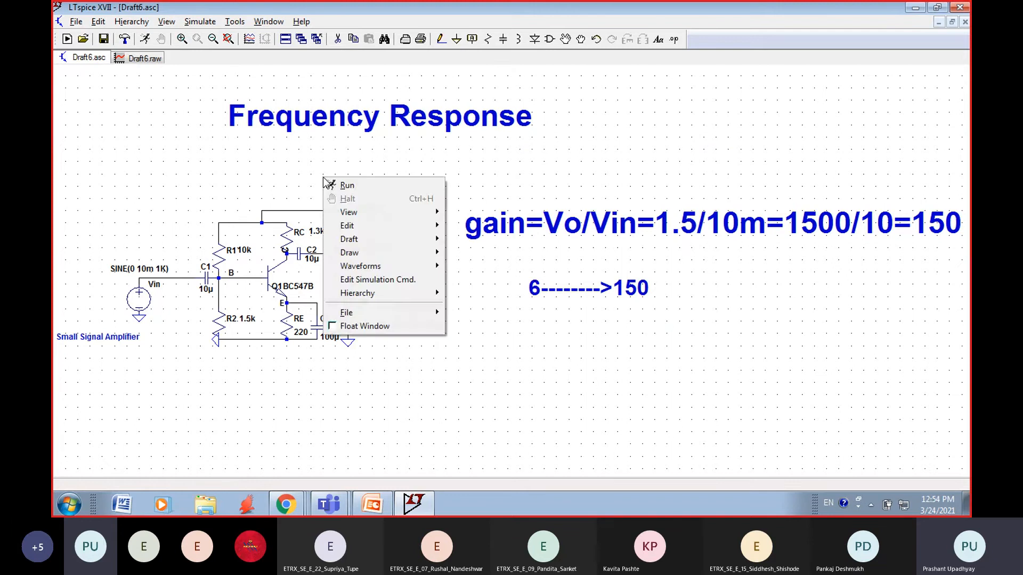
{"action": "left_click", "coordinate": [472, 170]}
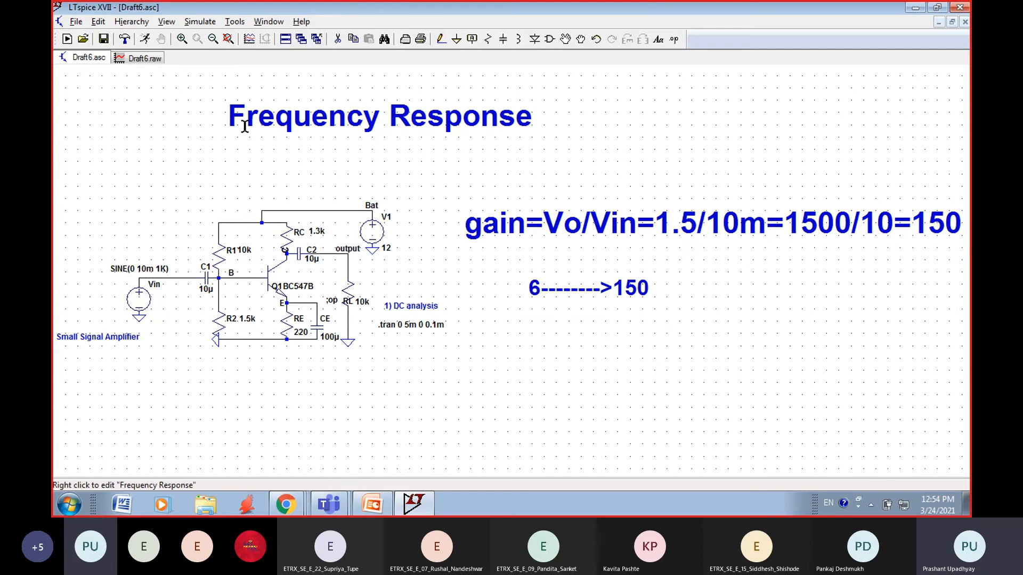
{"action": "left_click", "coordinate": [200, 22]}
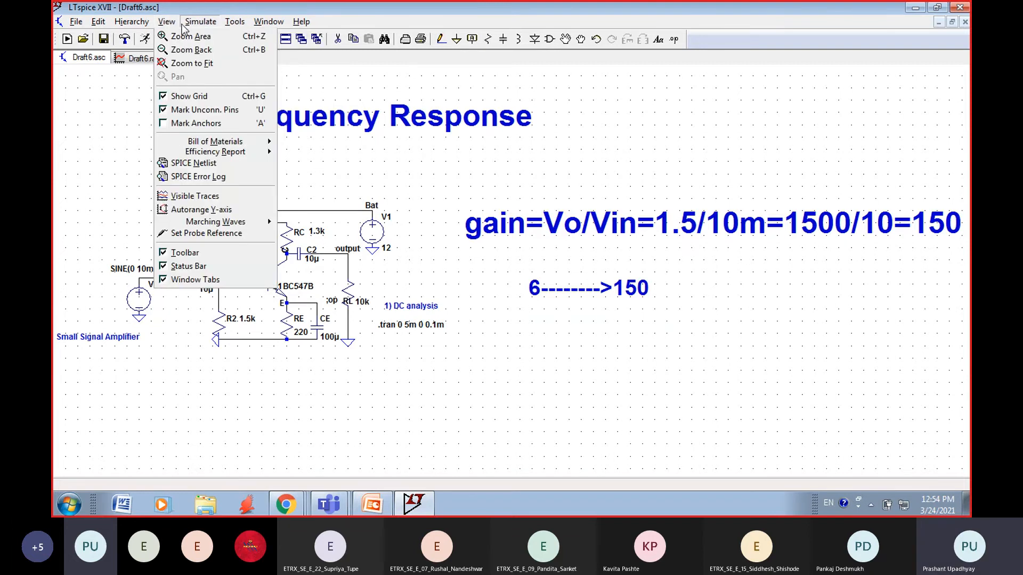
{"action": "mouse_move", "coordinate": [245, 26]}
{"action": "mouse_move", "coordinate": [167, 25]}
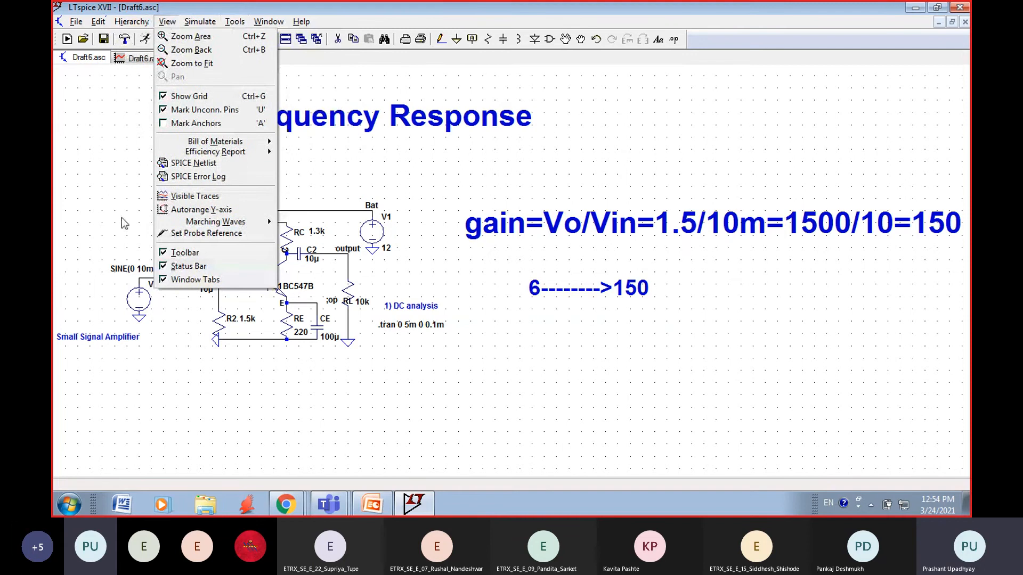
{"action": "left_click", "coordinate": [188, 65]}
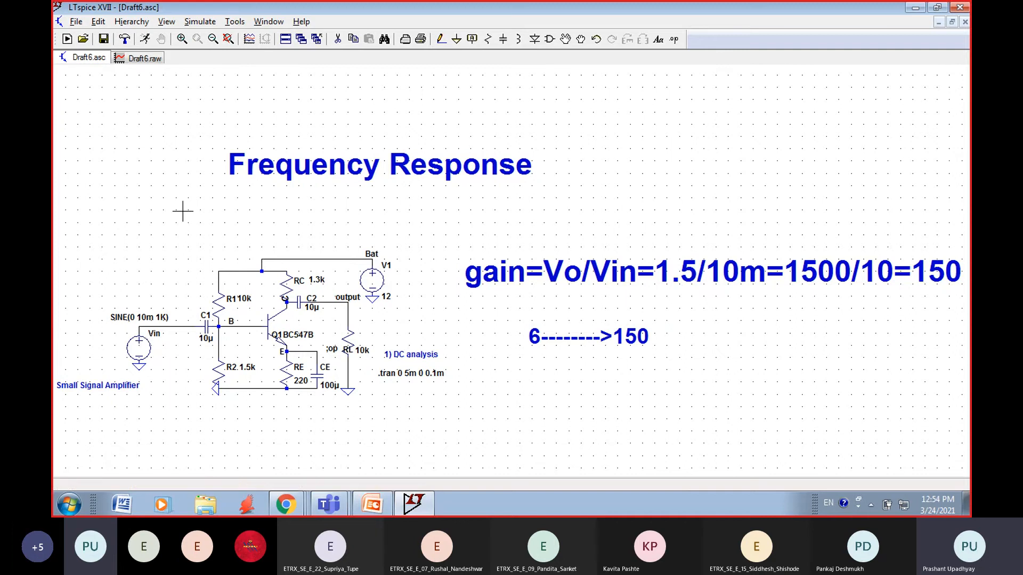
Step: Close the Draft6.raw waveform window and return to the schematic
{"action": "left_click", "coordinate": [149, 60]}
{"action": "right_click", "coordinate": [148, 59]}
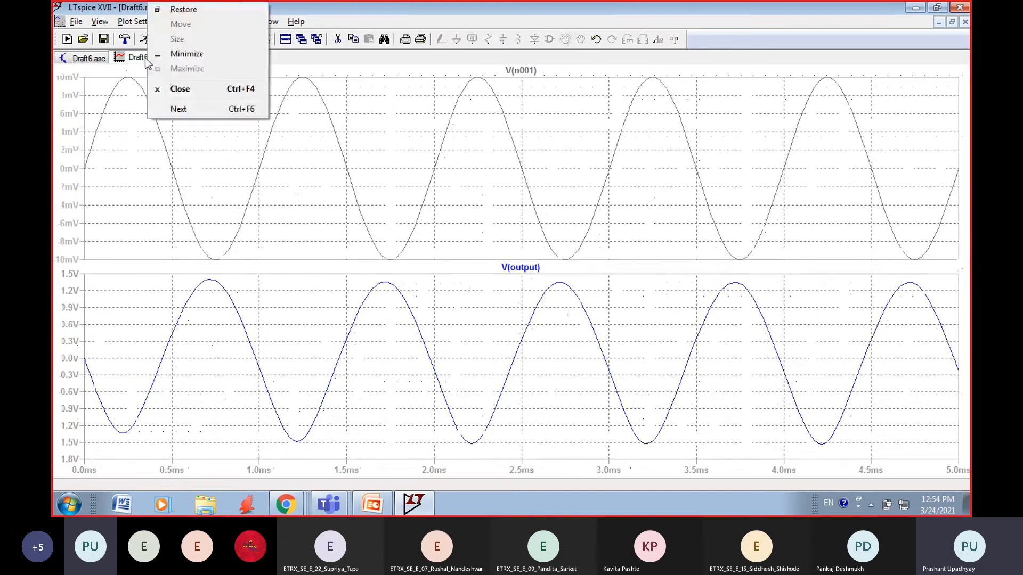
{"action": "left_click", "coordinate": [412, 95]}
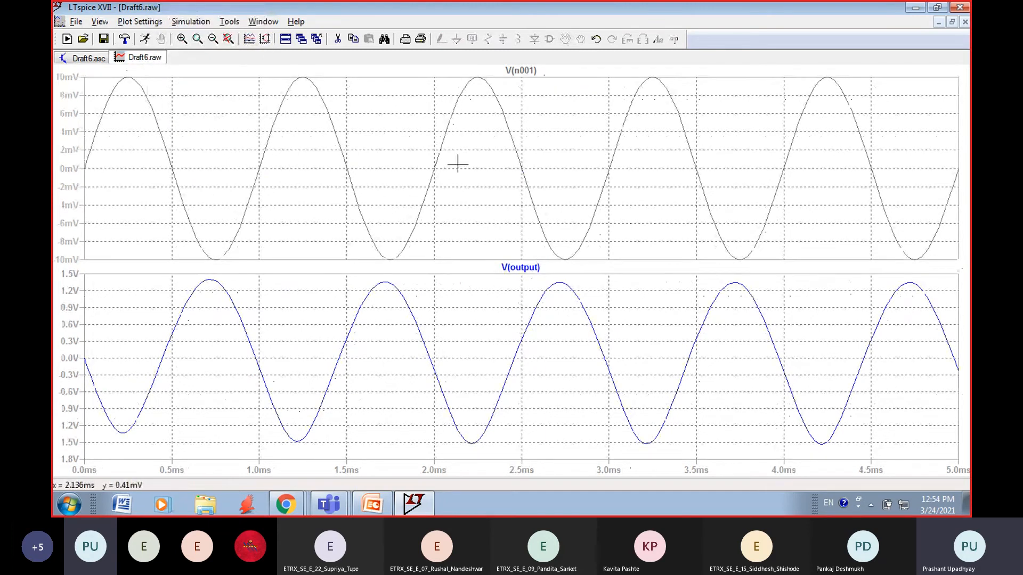
{"action": "left_click", "coordinate": [79, 59]}
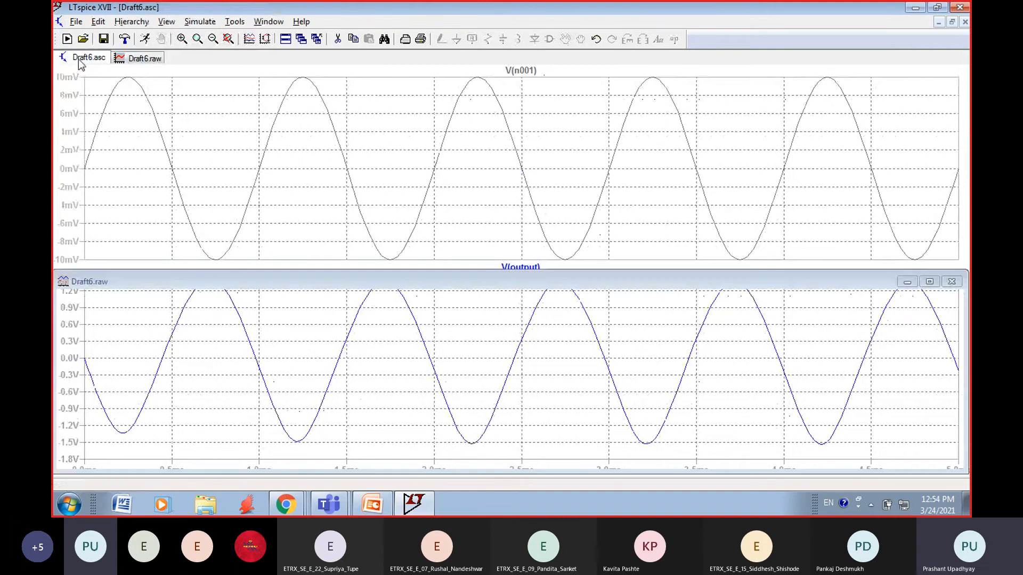
{"action": "left_click", "coordinate": [138, 59]}
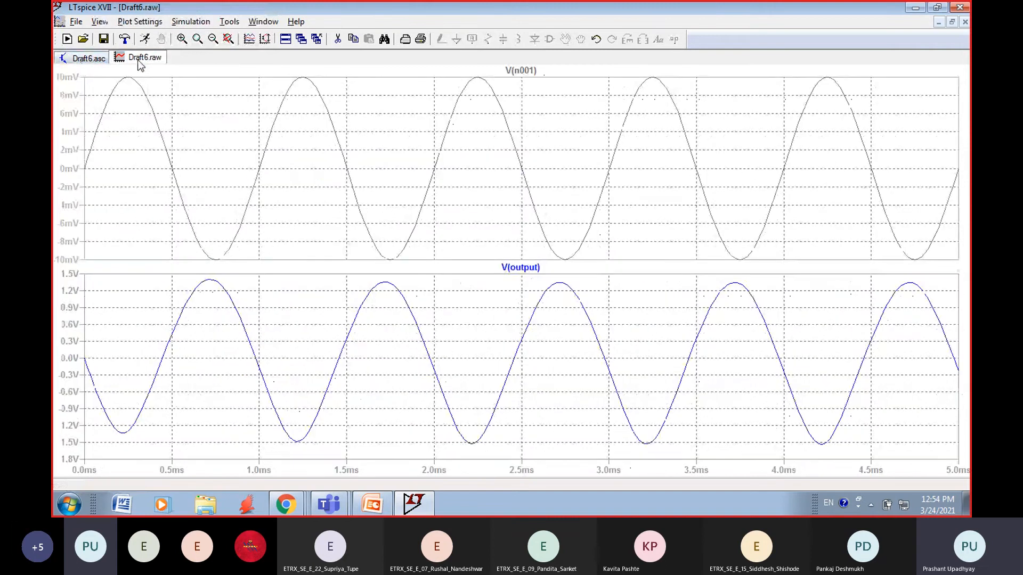
{"action": "right_click", "coordinate": [140, 65]}
{"action": "left_click", "coordinate": [165, 89]}
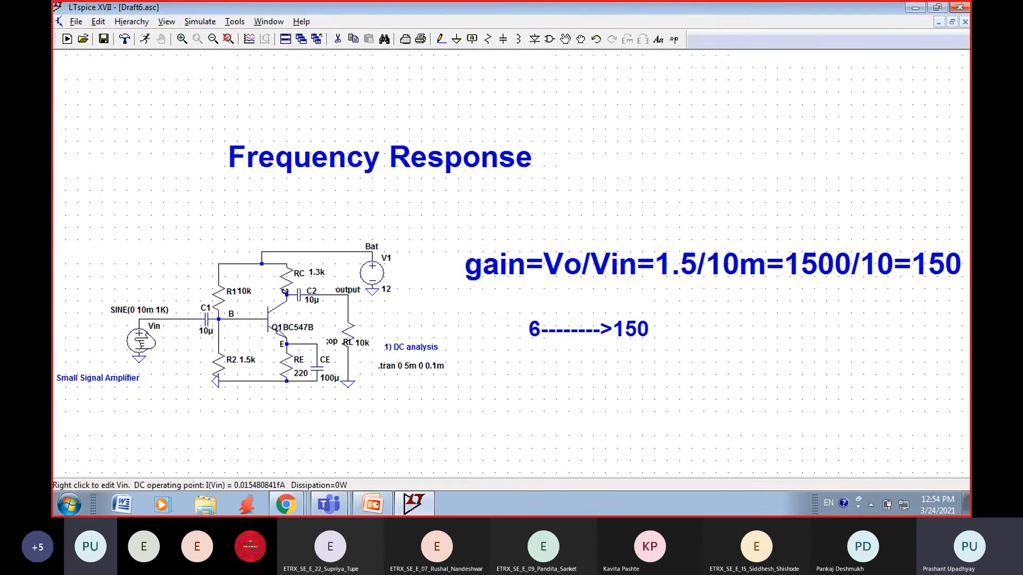
Step: Clear the DC offset, amplitude and frequency of the sine function in the voltage source Vin
{"action": "right_click", "coordinate": [140, 338]}
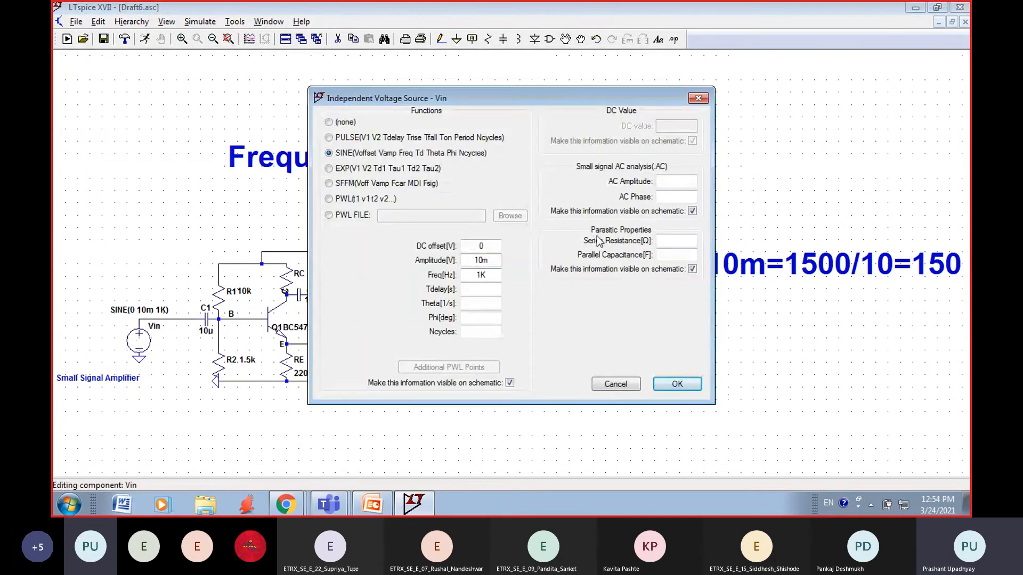
{"action": "left_click", "coordinate": [493, 260]}
{"action": "key", "text": "BackSpace"}
{"action": "key", "text": "BackSpace"}
{"action": "key", "text": "BackSpace"}
{"action": "left_click", "coordinate": [489, 246]}
{"action": "key", "text": "BackSpace"}
{"action": "left_click", "coordinate": [491, 275]}
{"action": "key", "text": "BackSpace"}
{"action": "key", "text": "BackSpace"}
Step: Set the small signal AC amplitude of Vin to 10m and its AC phase to 0
{"action": "left_click", "coordinate": [674, 181]}
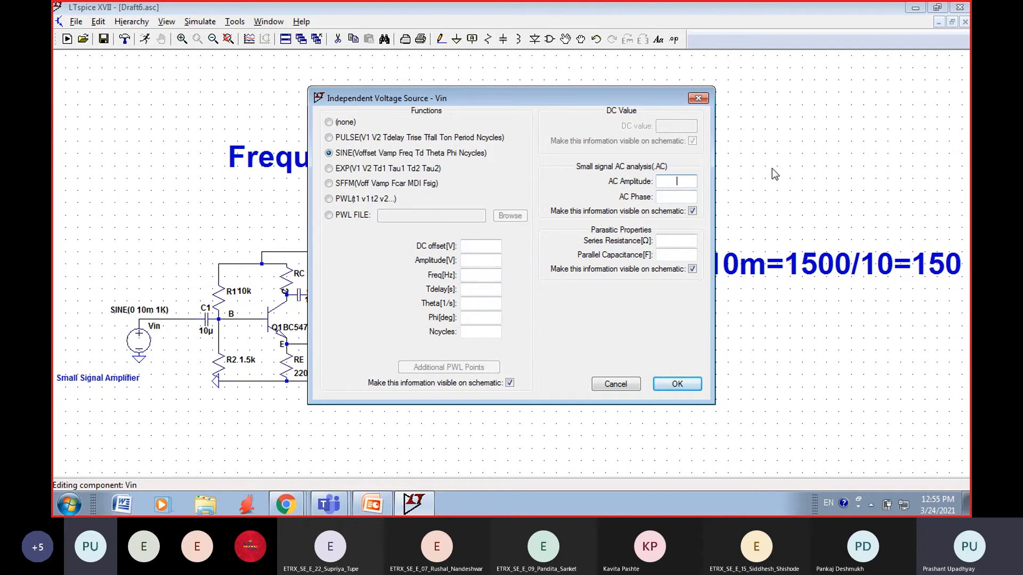
{"action": "type", "text": "10m"}
{"action": "key", "text": "Tab"}
{"action": "type", "text": "0"}
{"action": "left_click", "coordinate": [676, 384]}
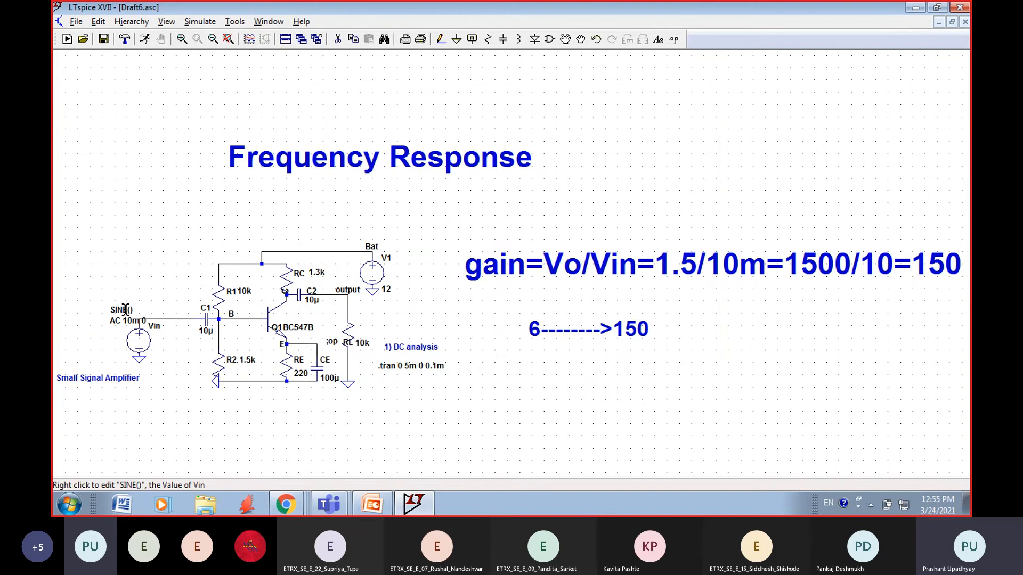
Step: Remove the leftover SINE() value text from the source Vin
{"action": "right_click", "coordinate": [126, 310]}
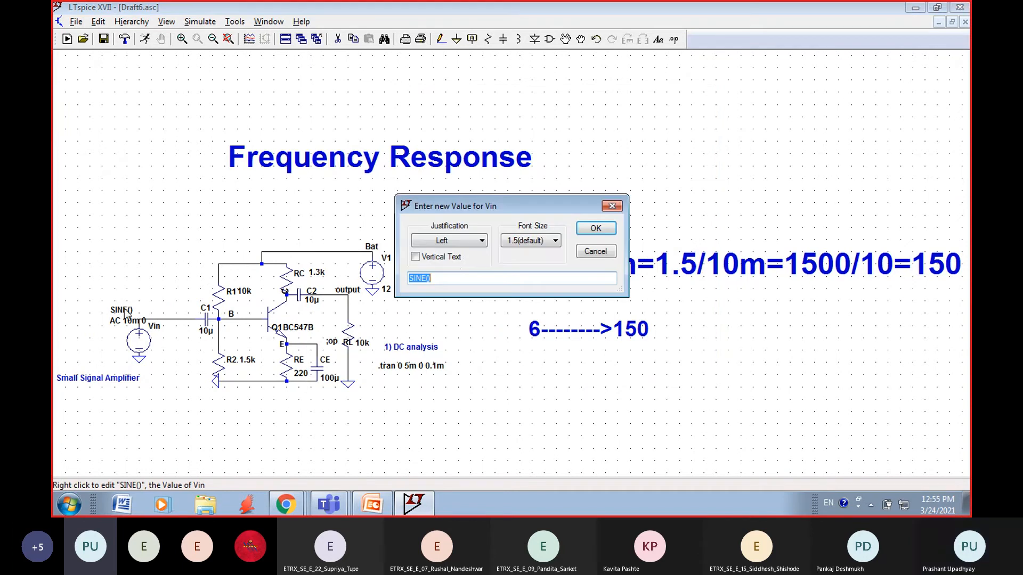
{"action": "key", "text": "BackSpace"}
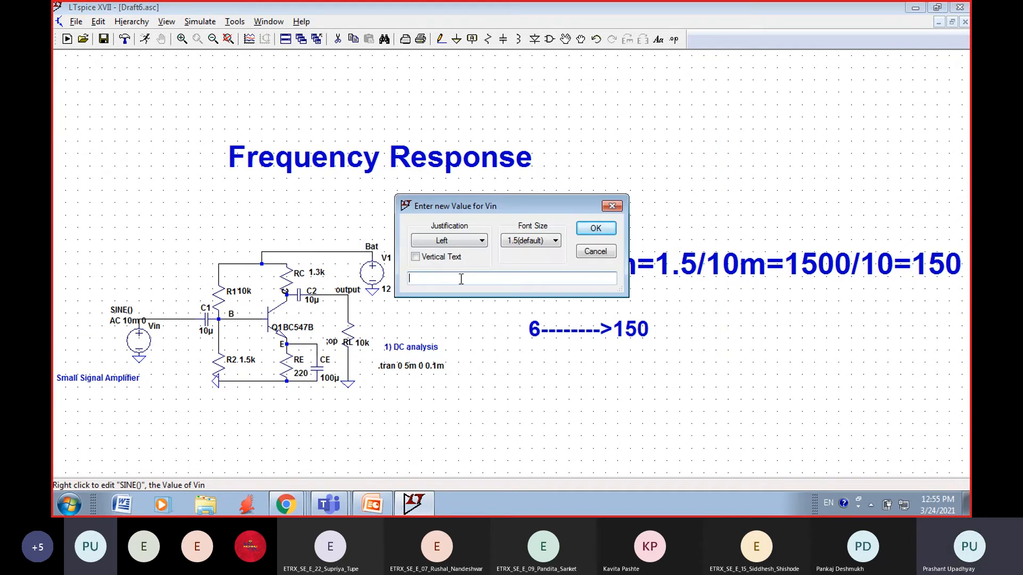
{"action": "left_click", "coordinate": [596, 229]}
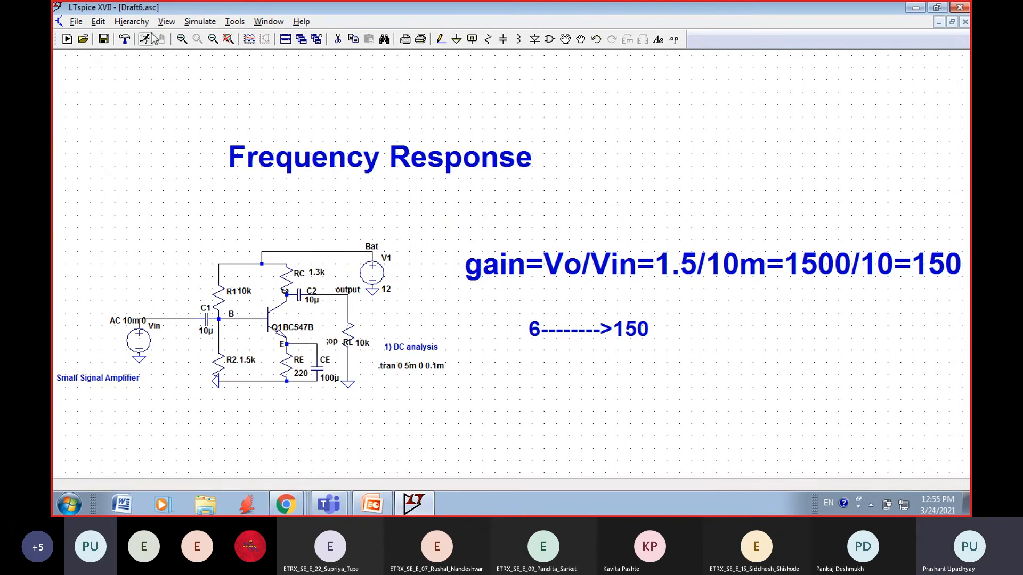
Step: Set up an AC analysis simulation command with a Decade sweep and a start frequency of 1
{"action": "left_click", "coordinate": [201, 22]}
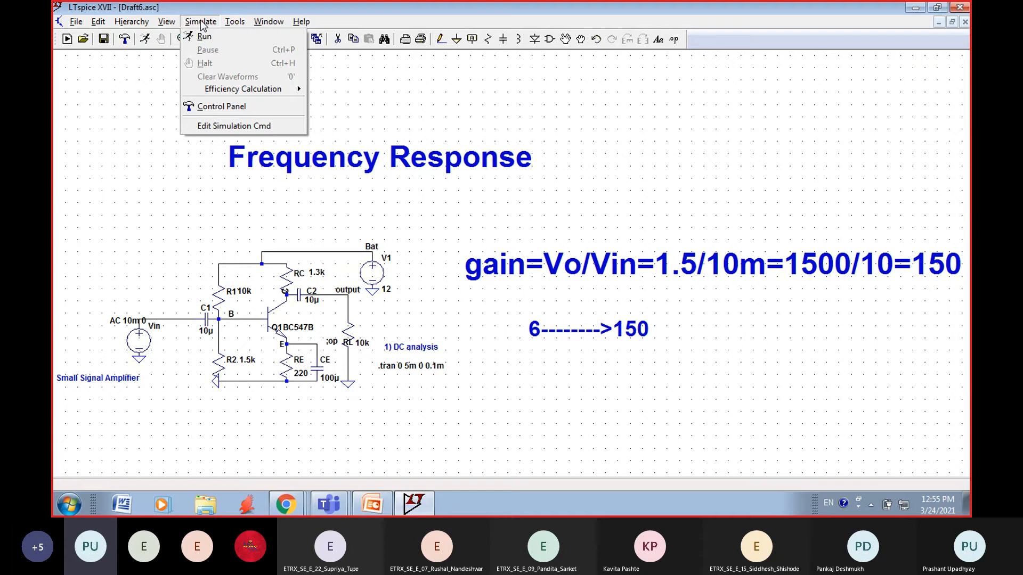
{"action": "left_click", "coordinate": [206, 127]}
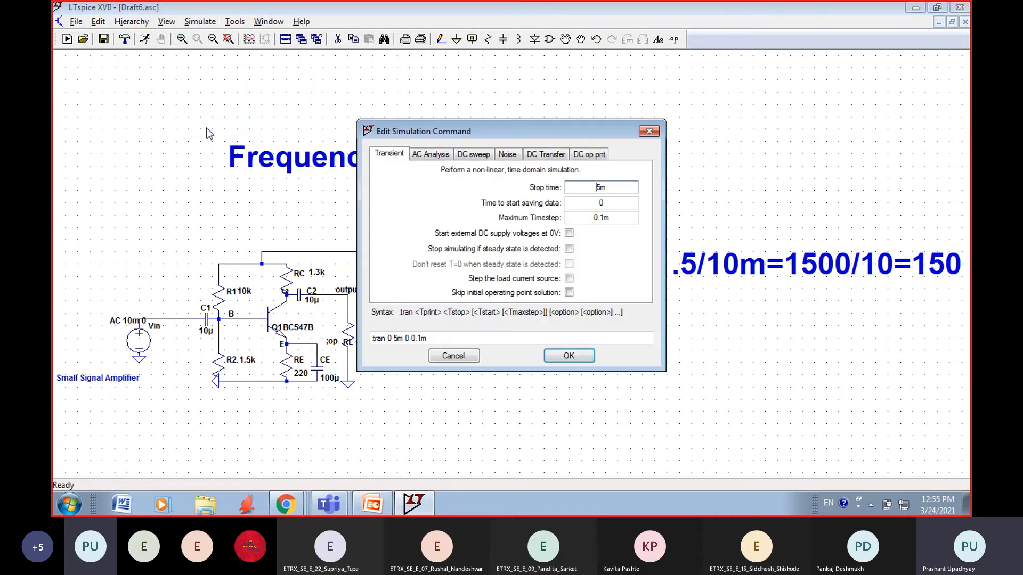
{"action": "left_click", "coordinate": [431, 156]}
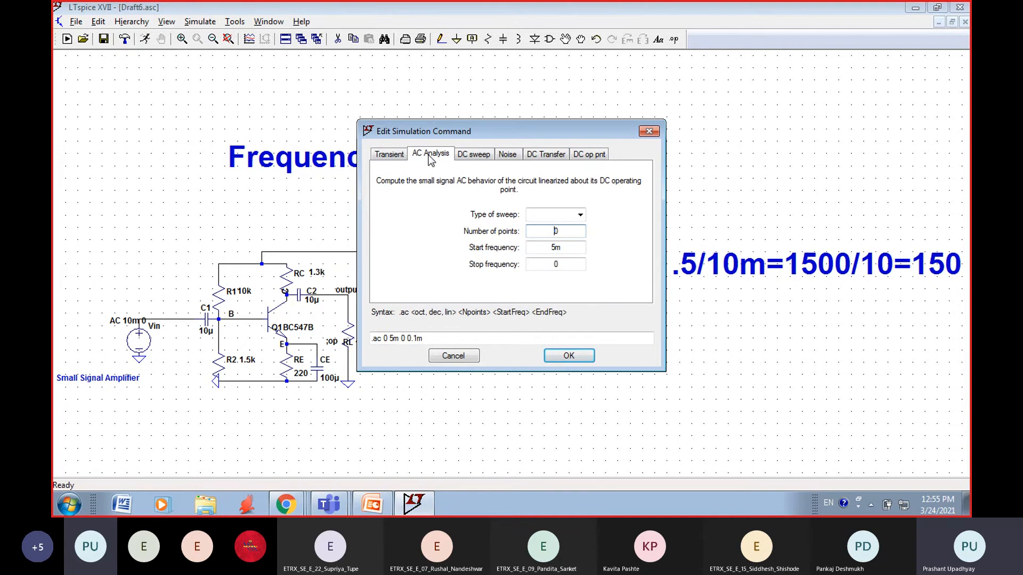
{"action": "left_click", "coordinate": [580, 215]}
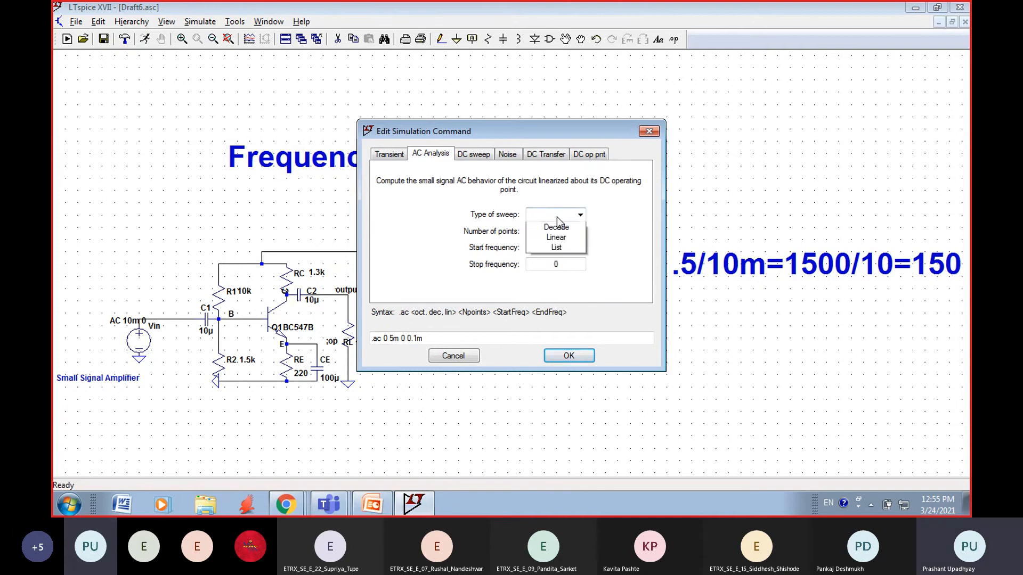
{"action": "left_click", "coordinate": [556, 237]}
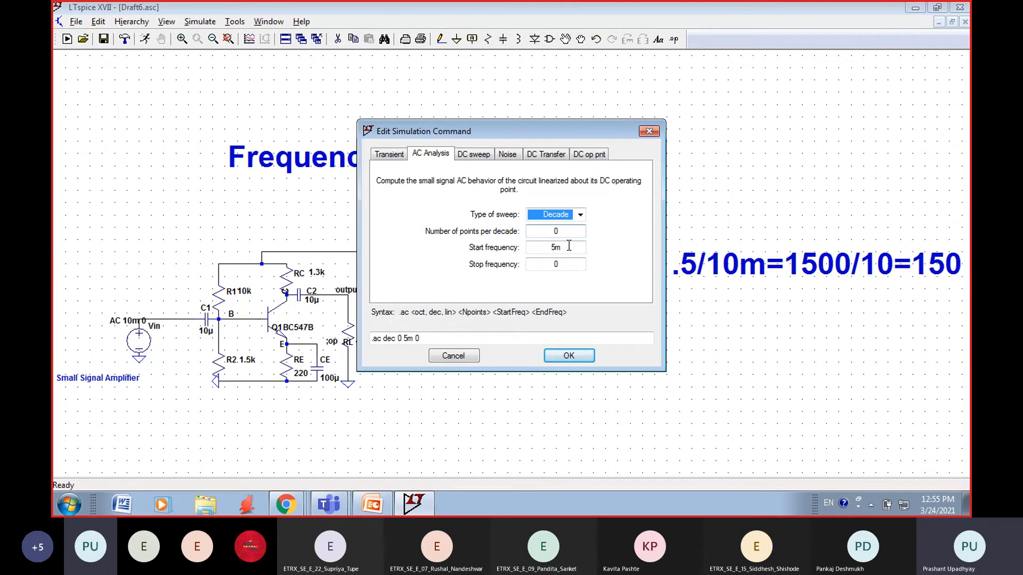
{"action": "left_click", "coordinate": [567, 248]}
{"action": "key", "text": "BackSpace"}
{"action": "key", "text": "BackSpace"}
{"action": "type", "text": "1"}
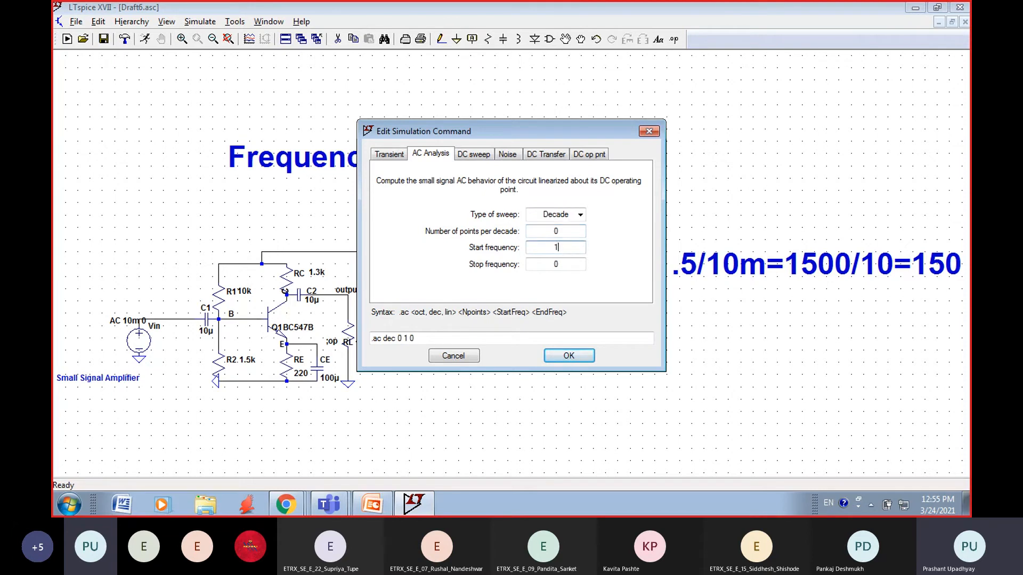
Step: Set the stop frequency of the AC analysis to 100k and try to accept the command
{"action": "left_click", "coordinate": [563, 266]}
{"action": "key", "text": "BackSpace"}
{"action": "type", "text": "100k"}
{"action": "key", "text": "BackSpace"}
{"action": "key", "text": "BackSpace"}
{"action": "type", "text": "00"}
{"action": "key", "text": "BackSpace"}
{"action": "type", "text": "k"}
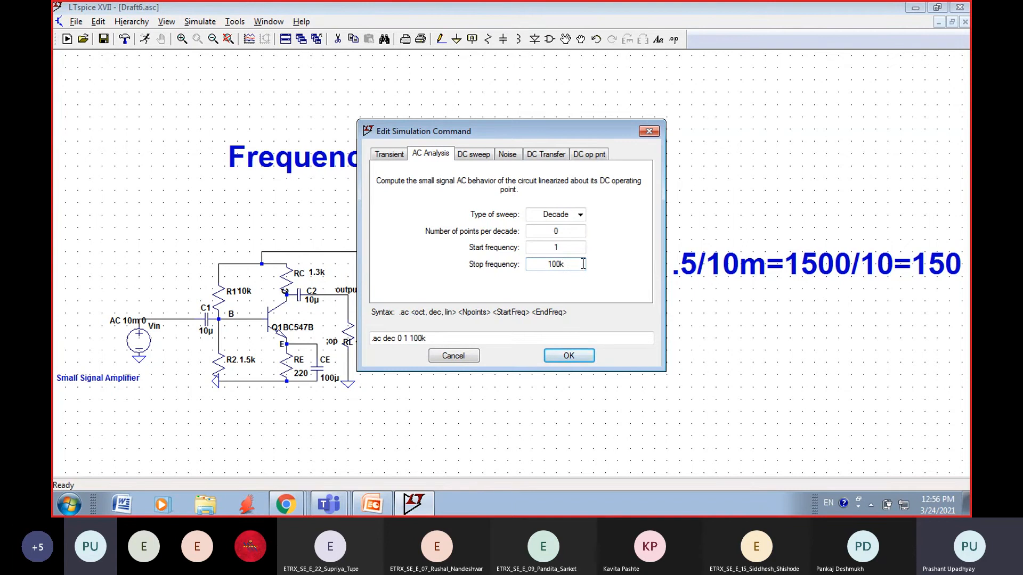
{"action": "left_click", "coordinate": [566, 358]}
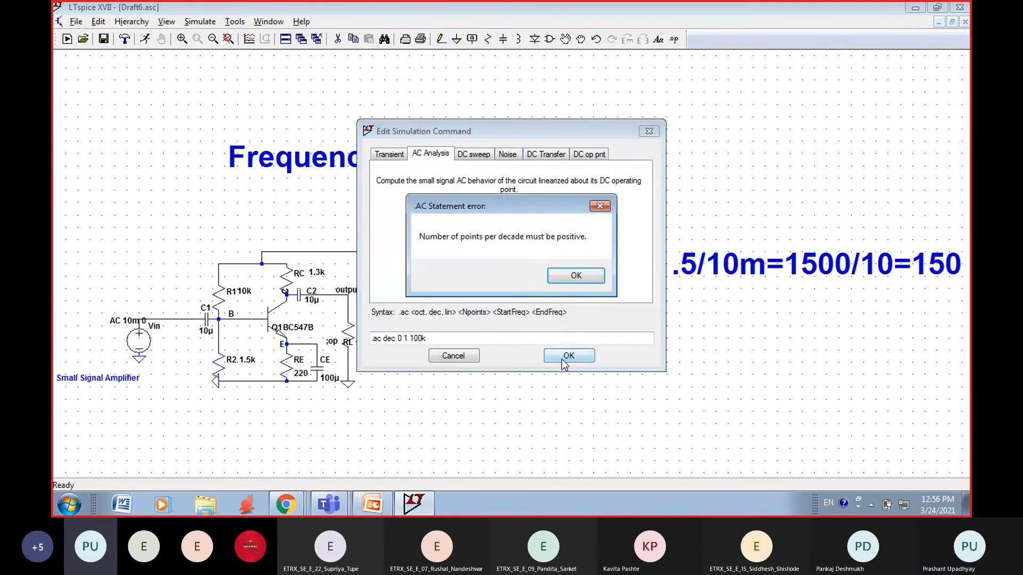
Step: Set the number of points per decade to 10 and accept the AC analysis command
{"action": "left_click", "coordinate": [566, 276]}
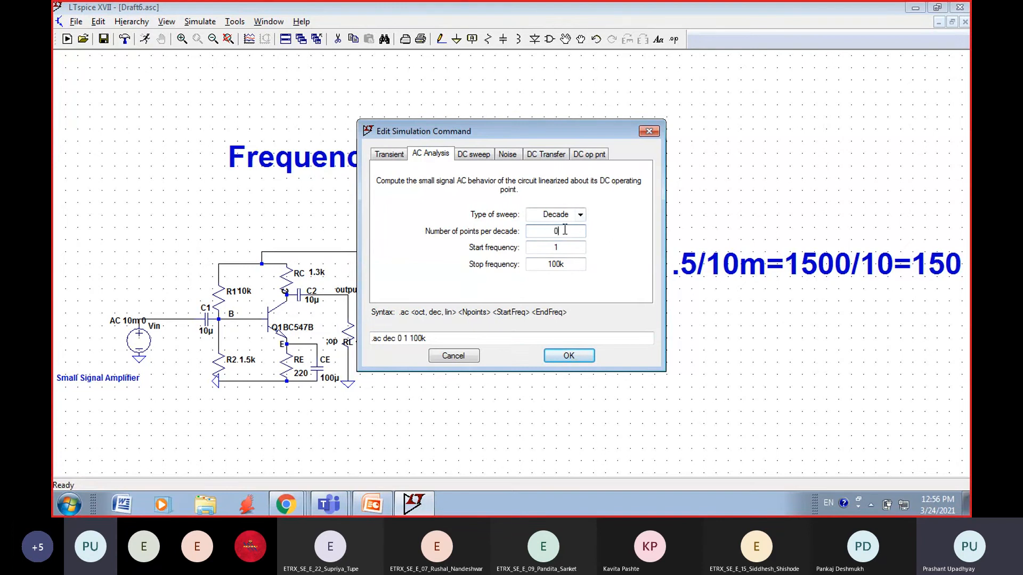
{"action": "key", "text": "BackSpace"}
{"action": "type", "text": "10"}
{"action": "left_click", "coordinate": [569, 355]}
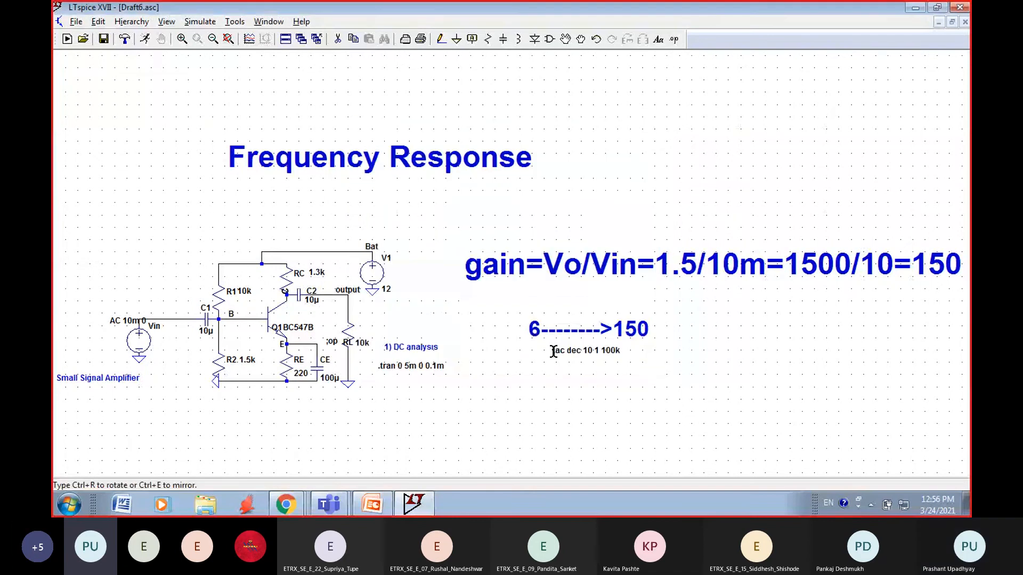
Step: Place the .ac dec 10 1 100k directive above the source Vin and delete the gain calculation and 6-------->150 notes
{"action": "left_click", "coordinate": [122, 271]}
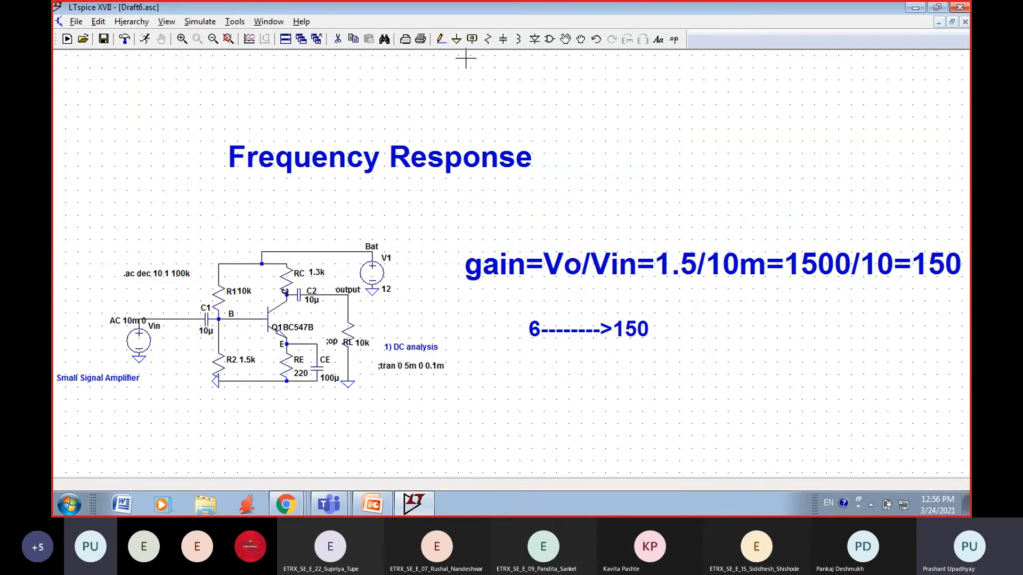
{"action": "left_click", "coordinate": [337, 39]}
{"action": "left_click", "coordinate": [519, 269]}
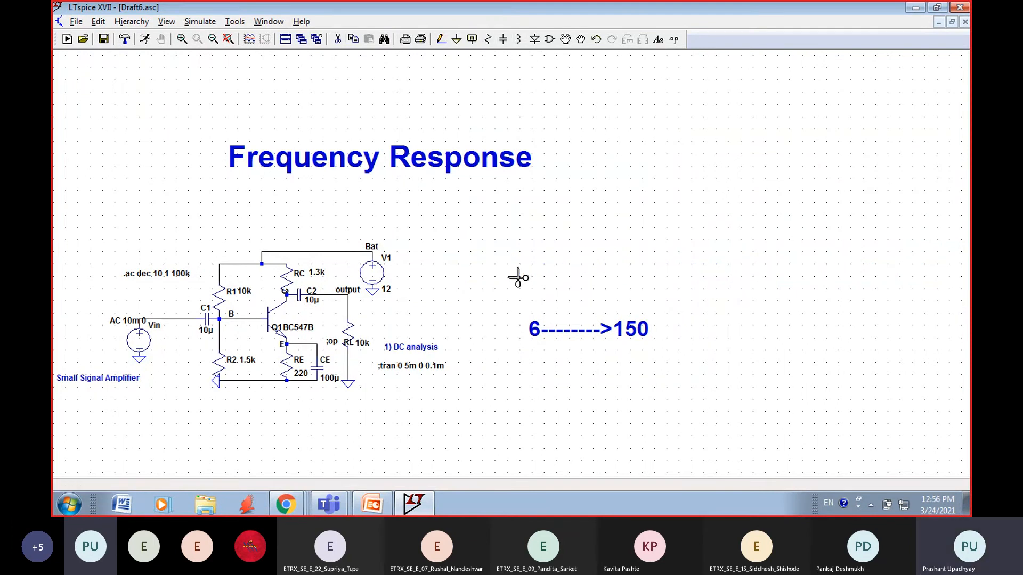
{"action": "left_click", "coordinate": [561, 339]}
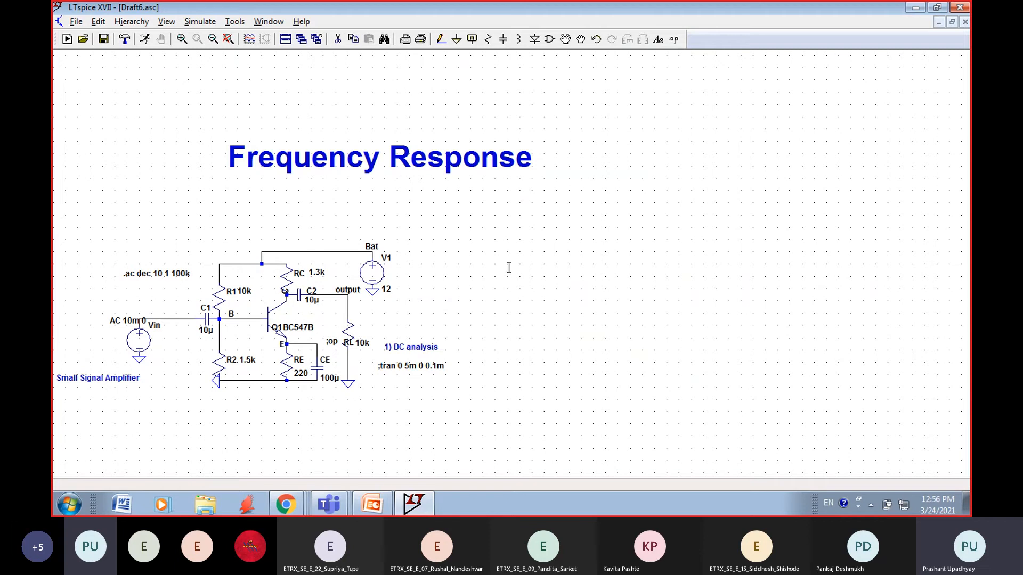
Step: Fit the whole schematic in the view and start the Drag command to reposition the Frequency Response heading
{"action": "left_click", "coordinate": [190, 23]}
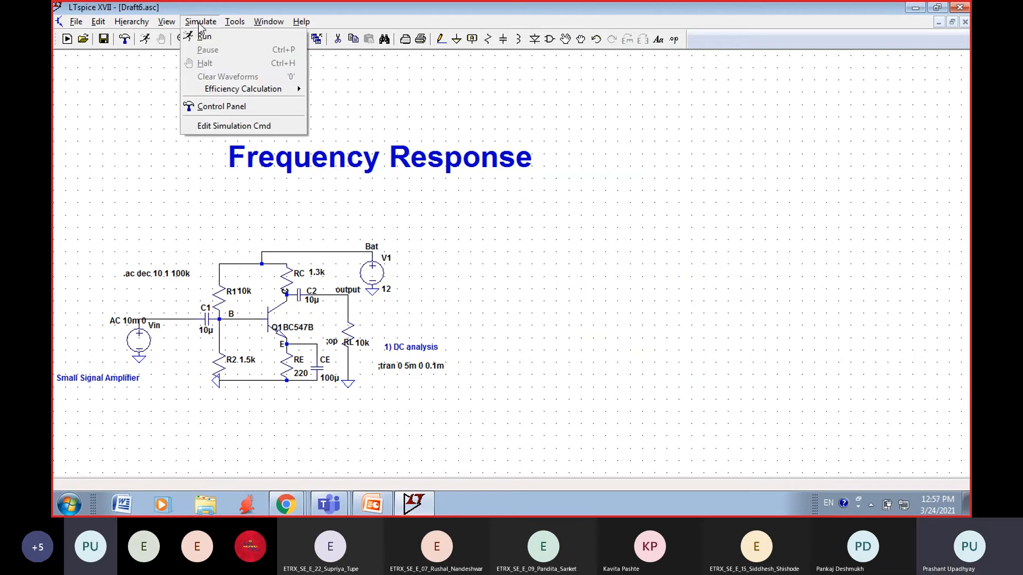
{"action": "mouse_move", "coordinate": [167, 23]}
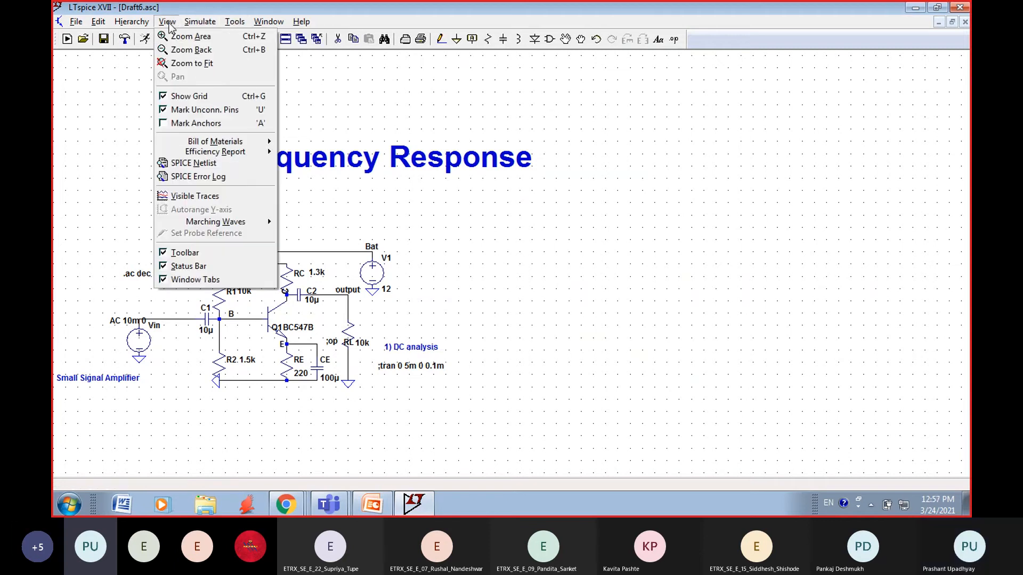
{"action": "left_click", "coordinate": [180, 62]}
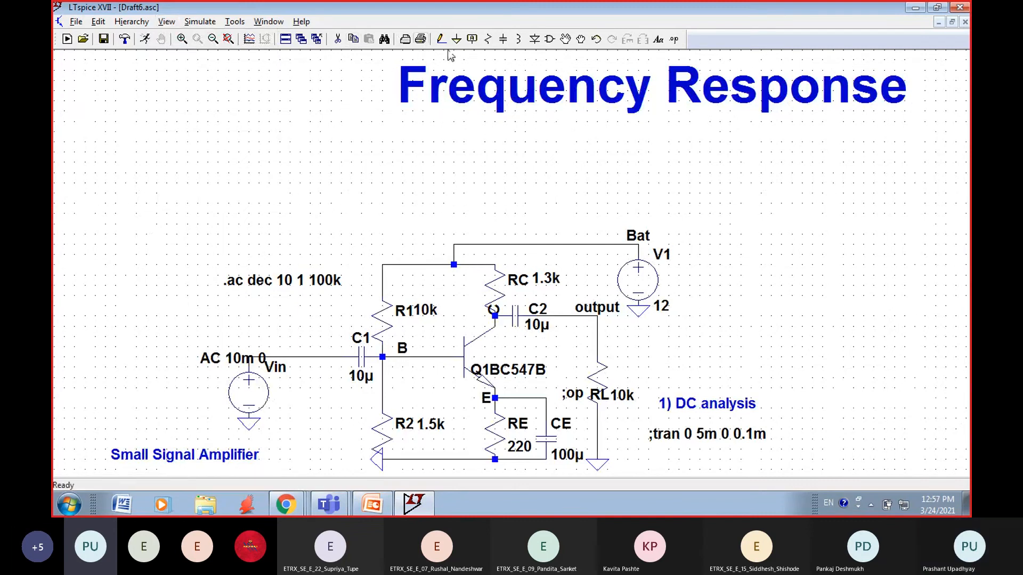
{"action": "left_click", "coordinate": [581, 39]}
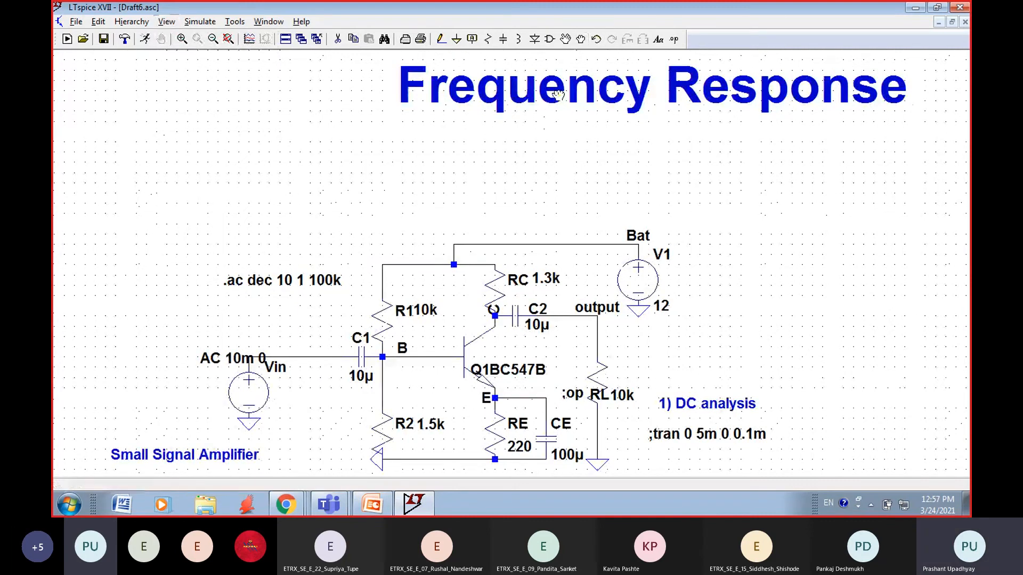